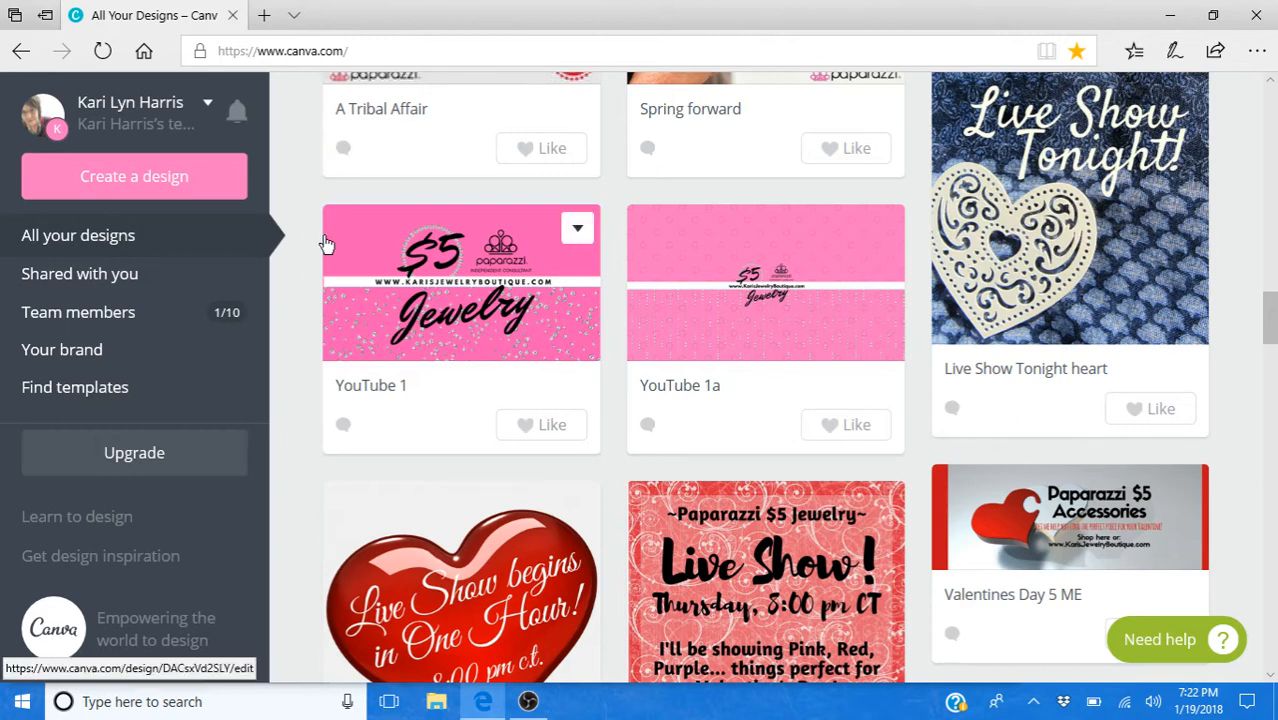
- Open the new design choices and look through the available formats, from social media posts and documents to events and ads
scroll(312, 245, up, 1)
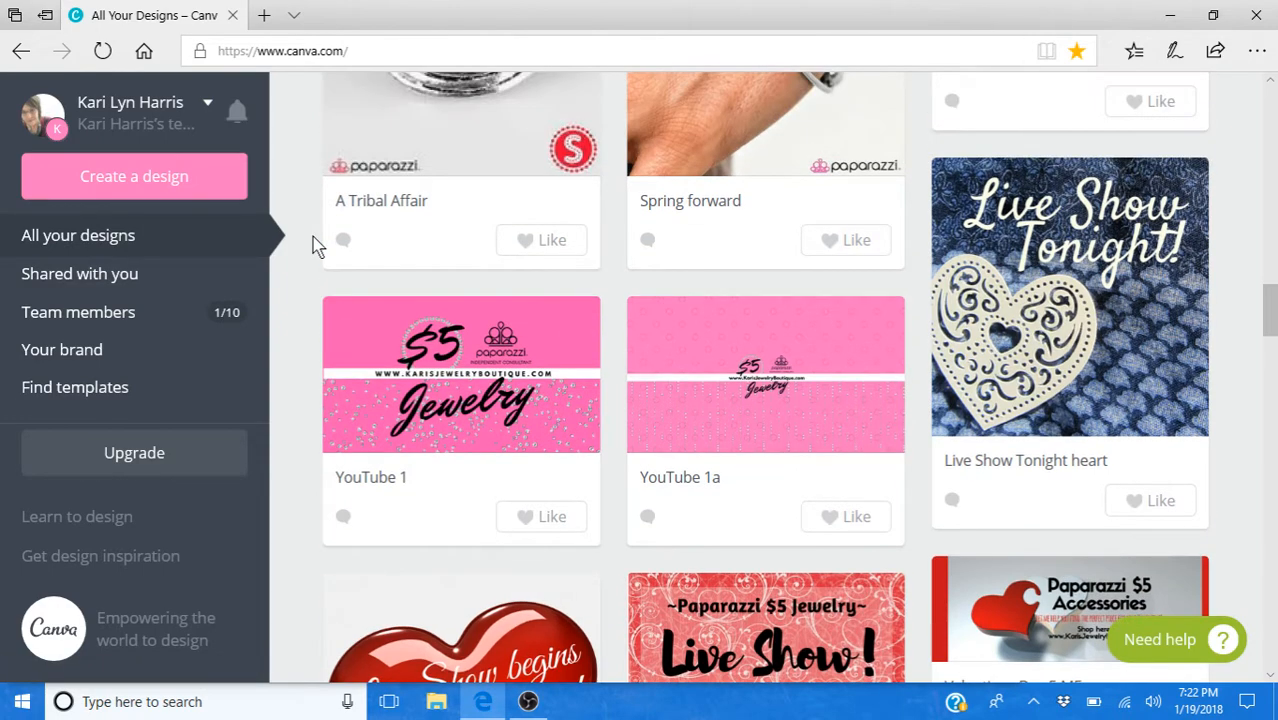
scroll(300, 228, up, 2)
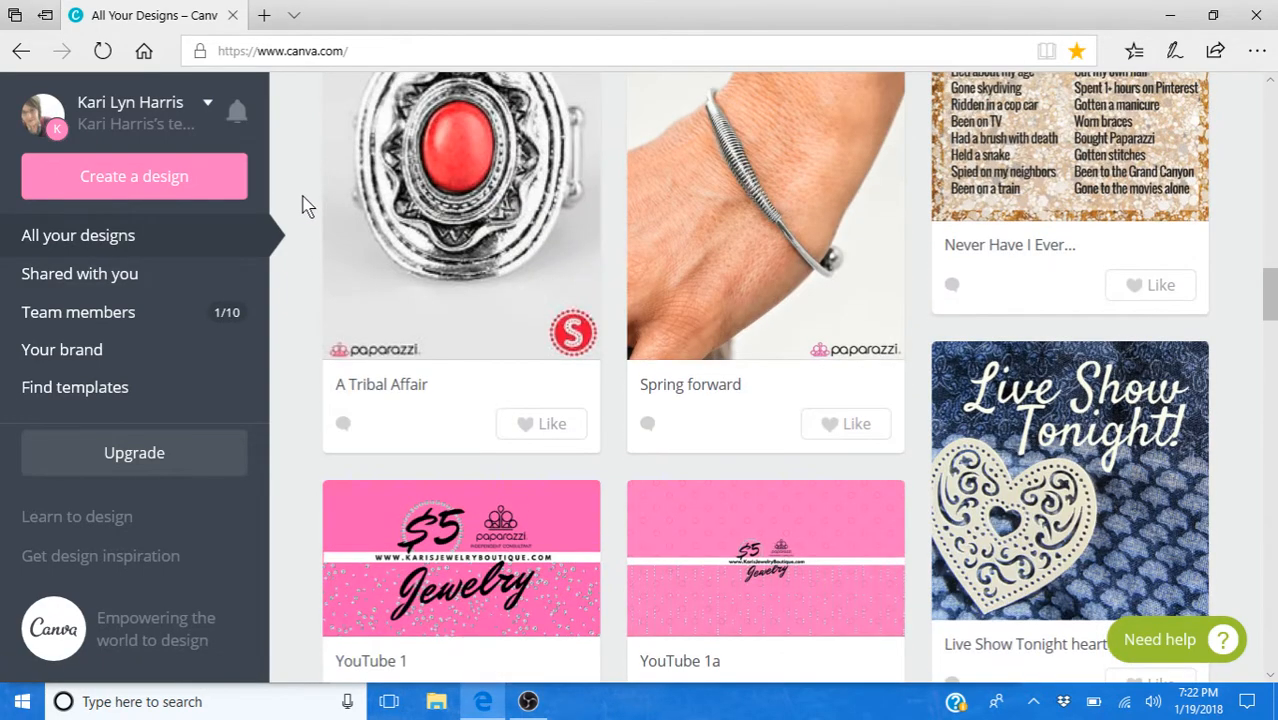
scroll(300, 205, down, 3)
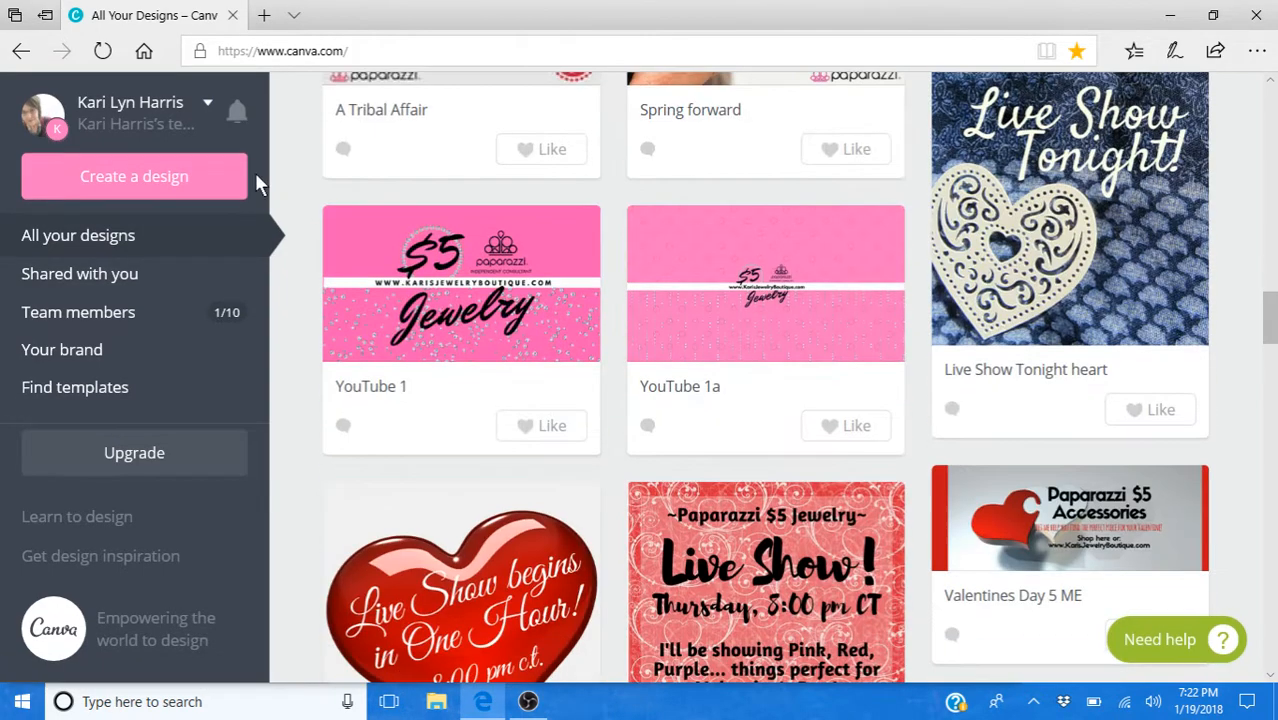
click(190, 181)
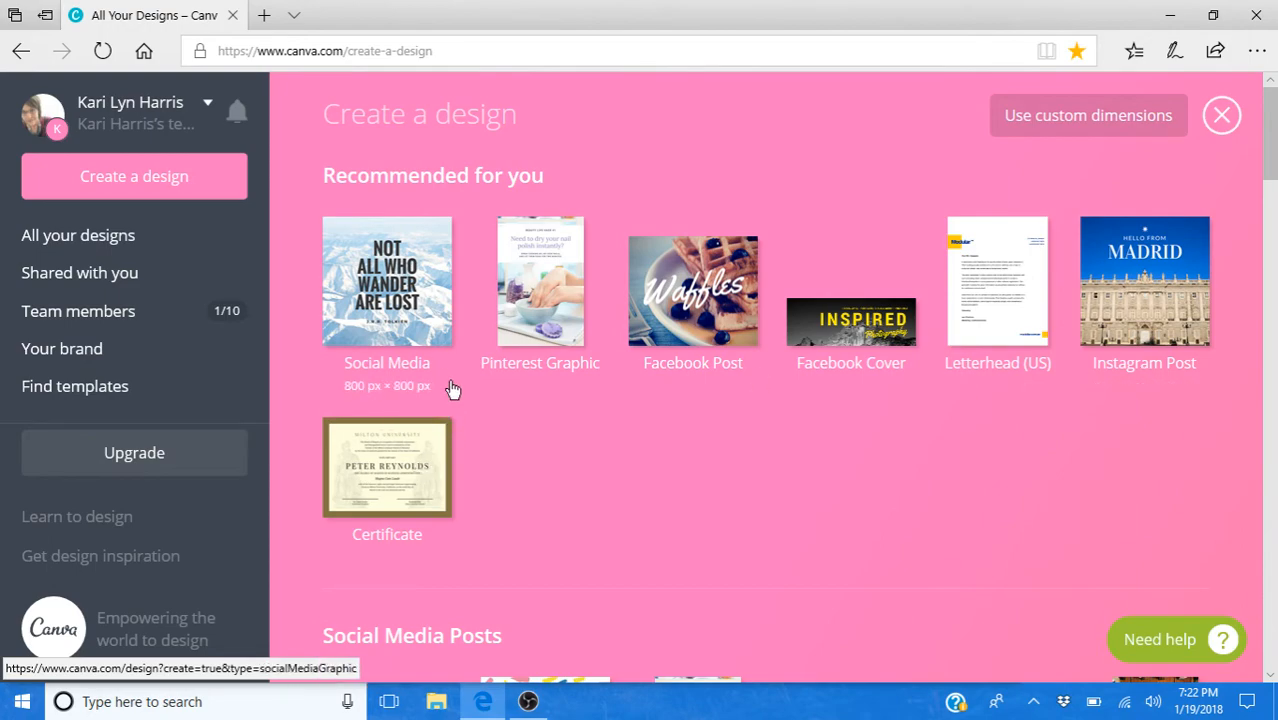
scroll(451, 391, down, 2)
scroll(451, 389, down, 14)
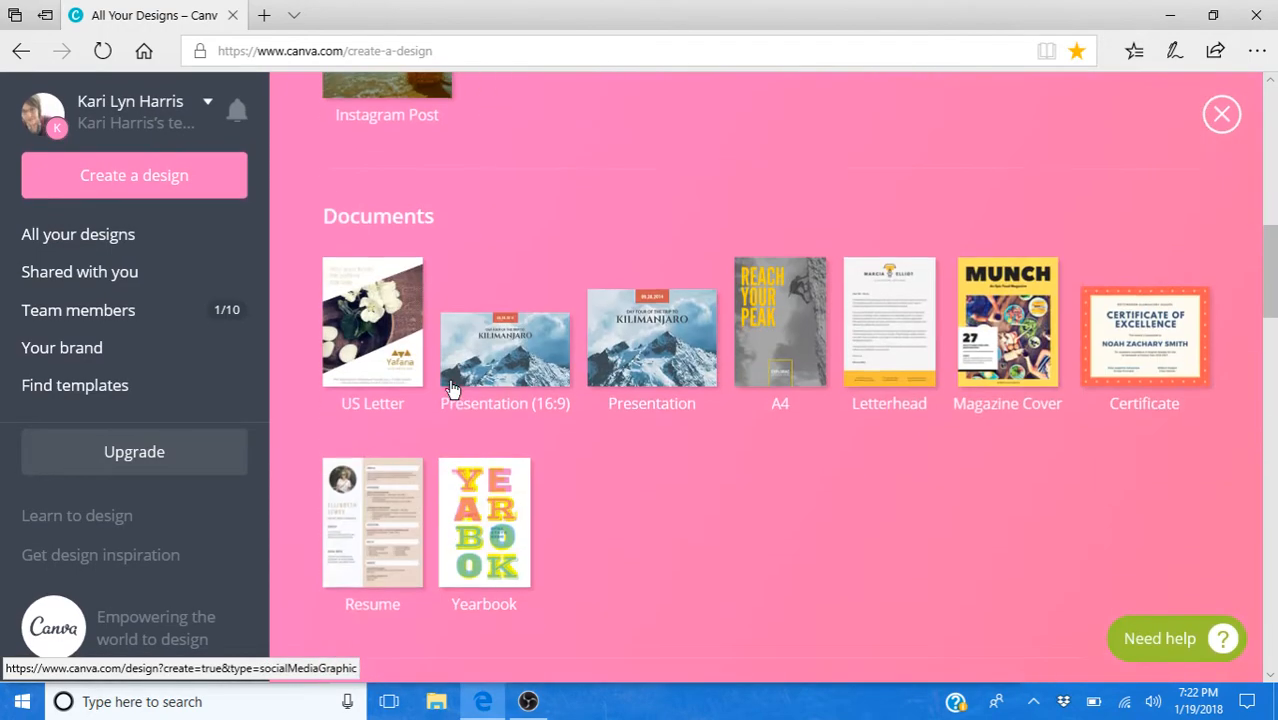
scroll(451, 389, down, 6)
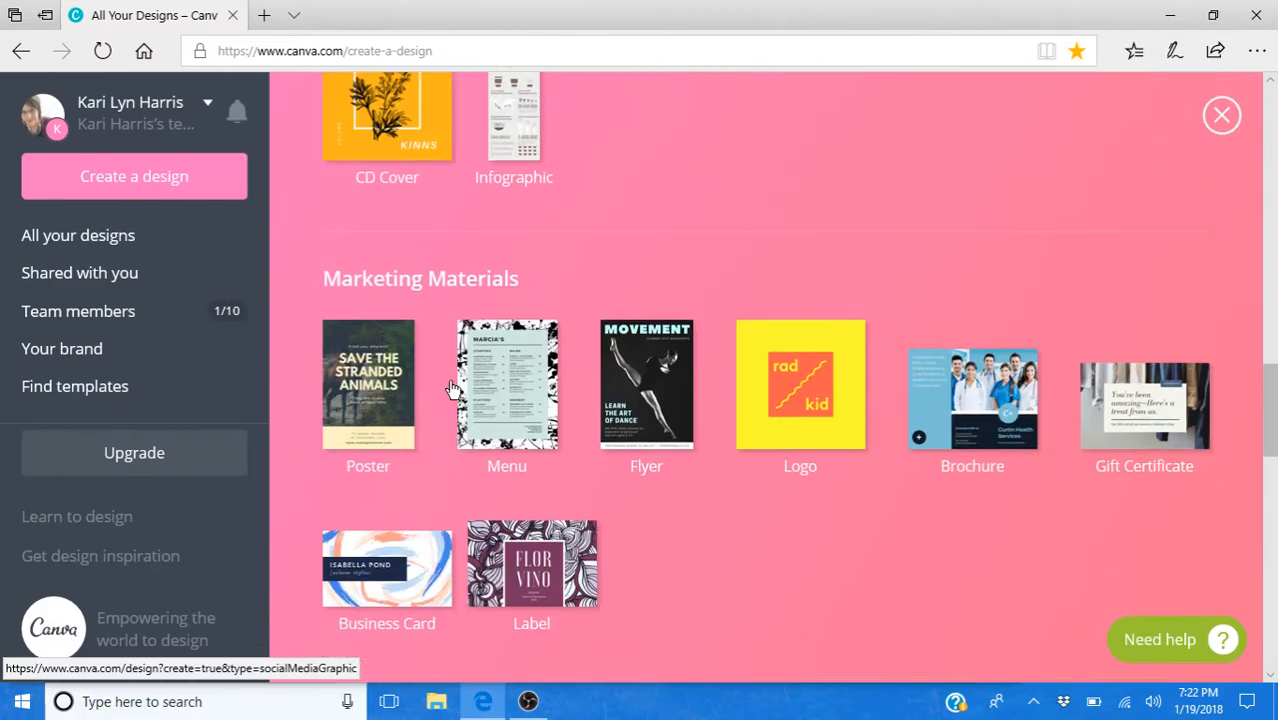
scroll(451, 389, down, 6)
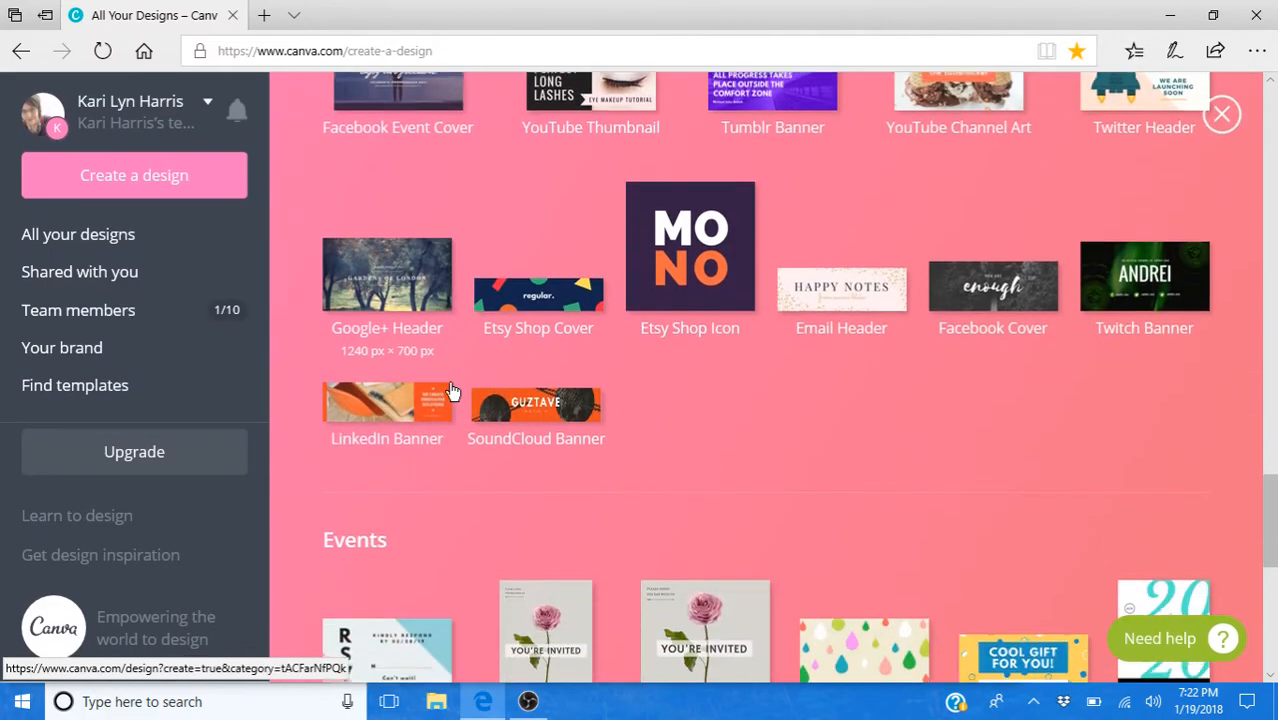
scroll(451, 389, down, 3)
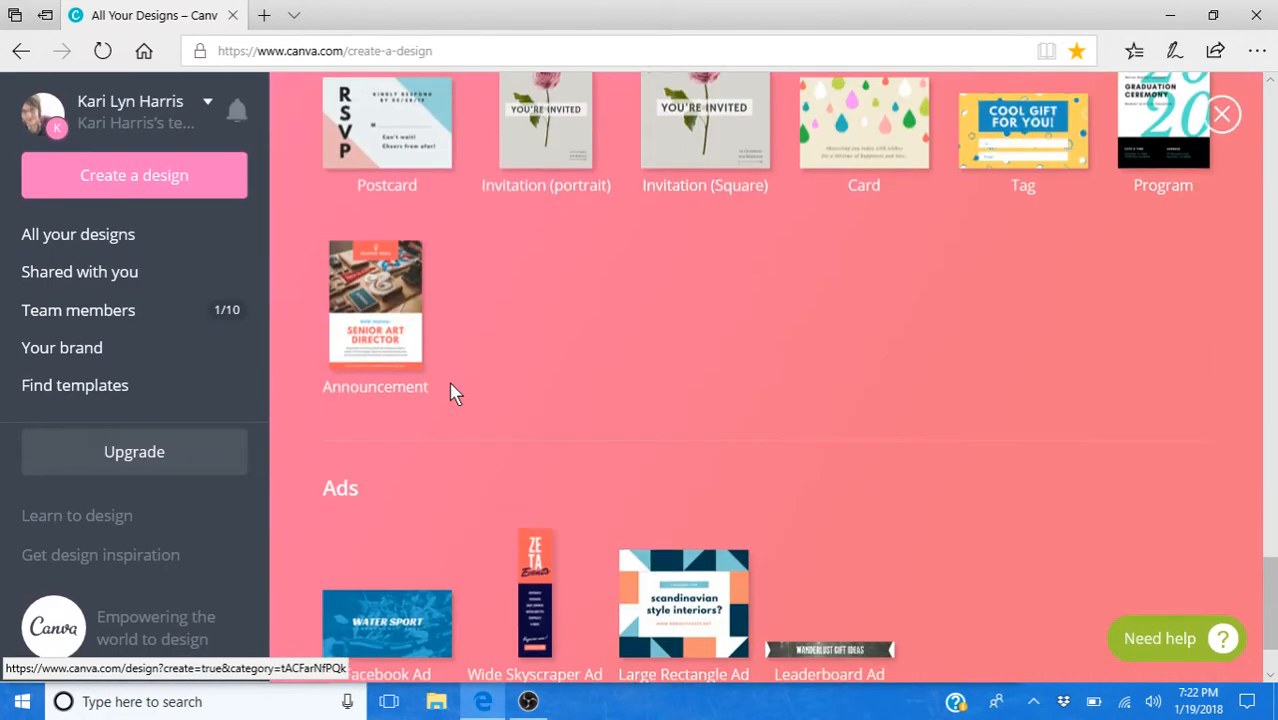
scroll(451, 389, up, 8)
scroll(455, 392, up, 8)
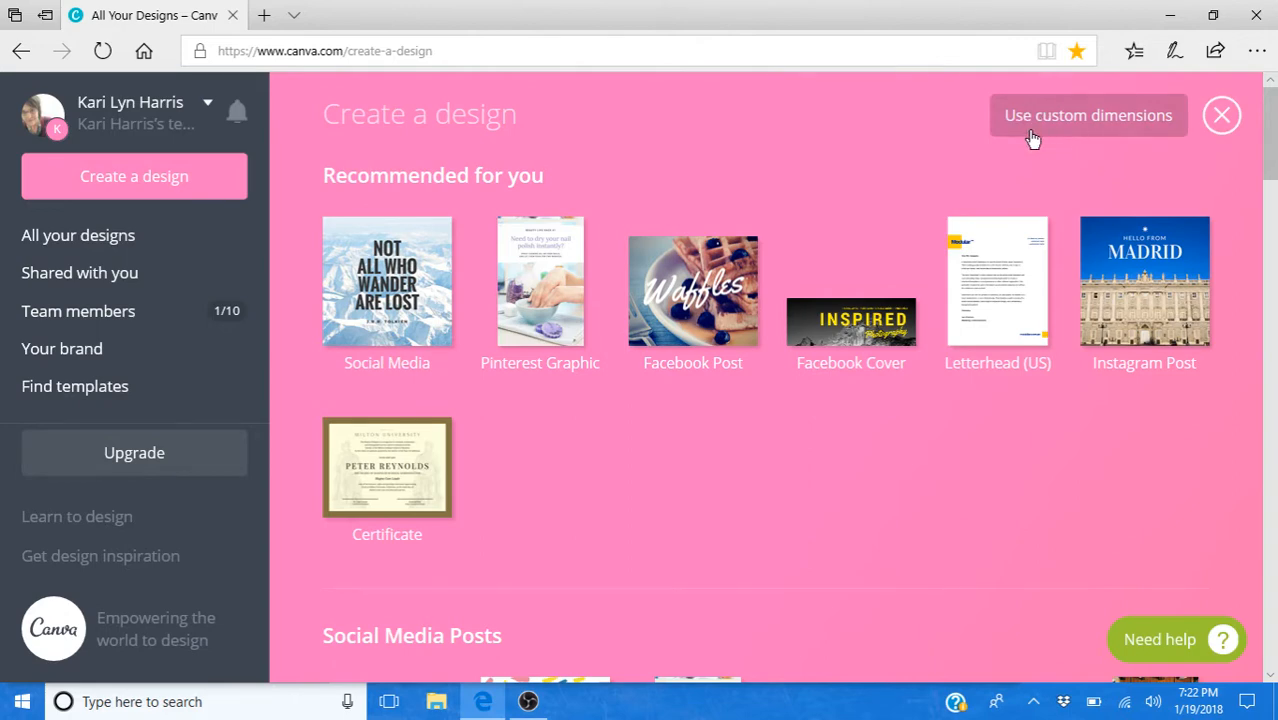
- Look at the custom dimensions option for a new design, including its width field, and dismiss it
click(1100, 136)
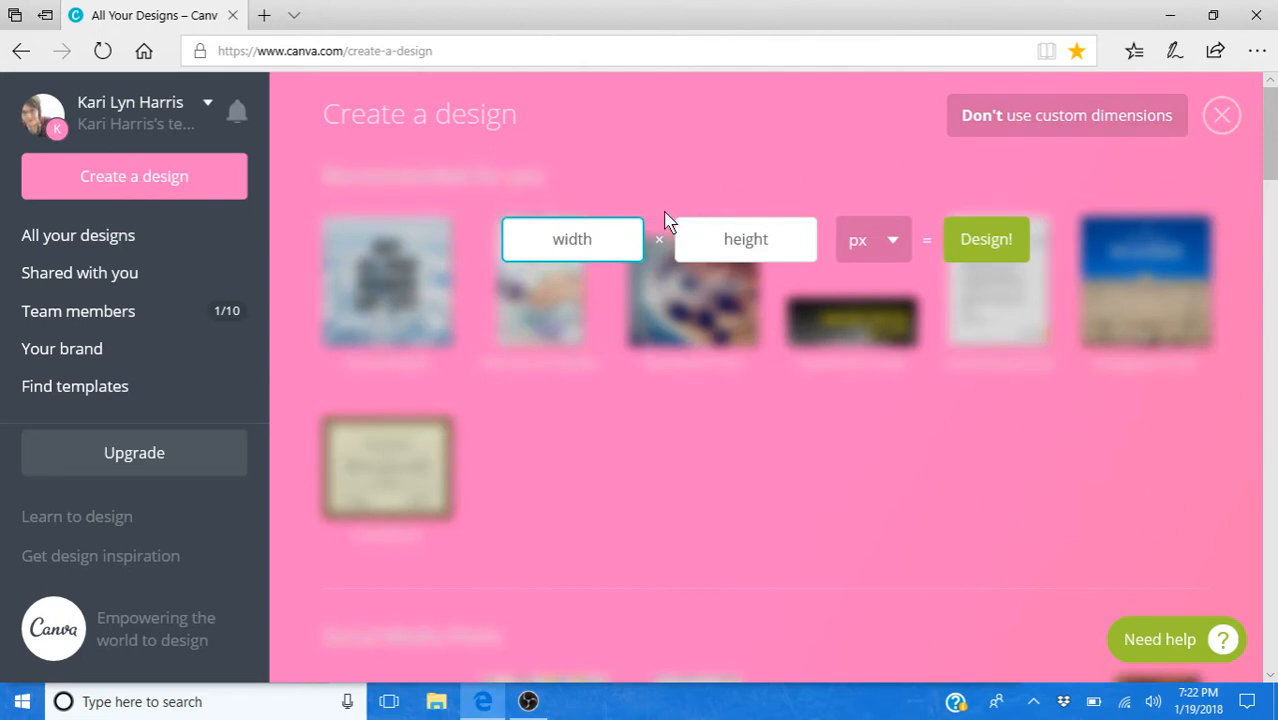
click(620, 241)
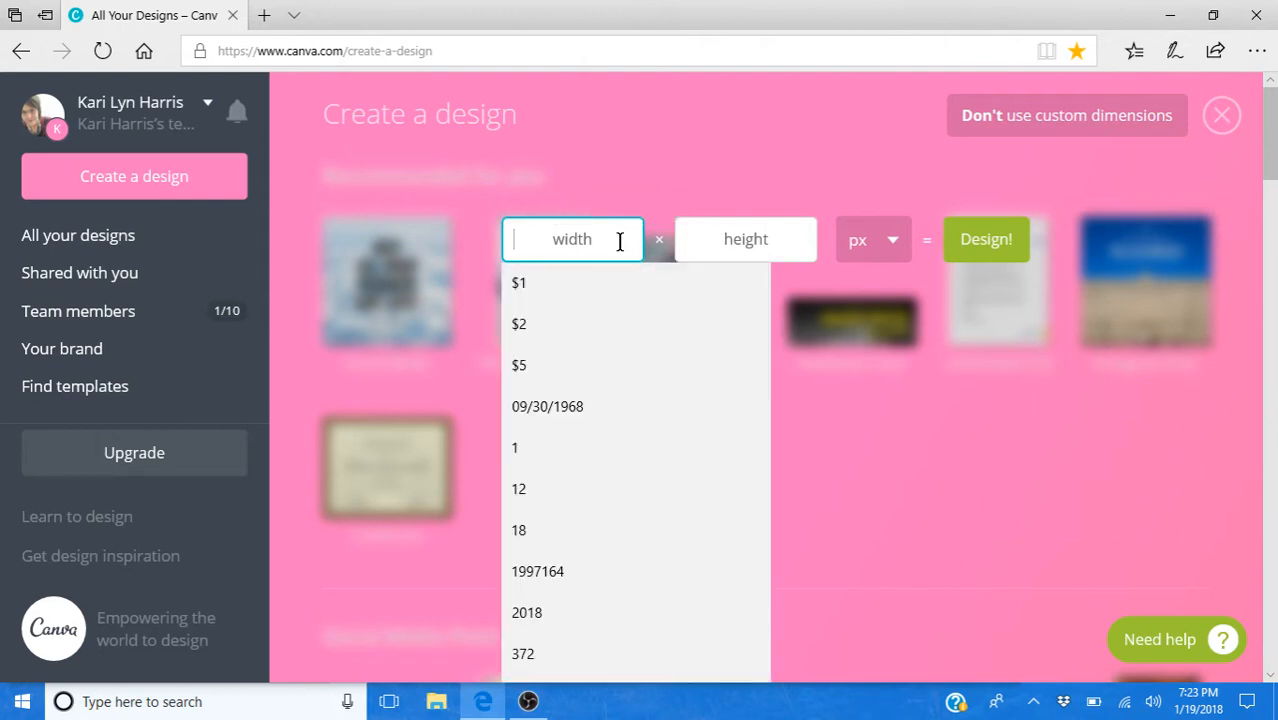
click(847, 395)
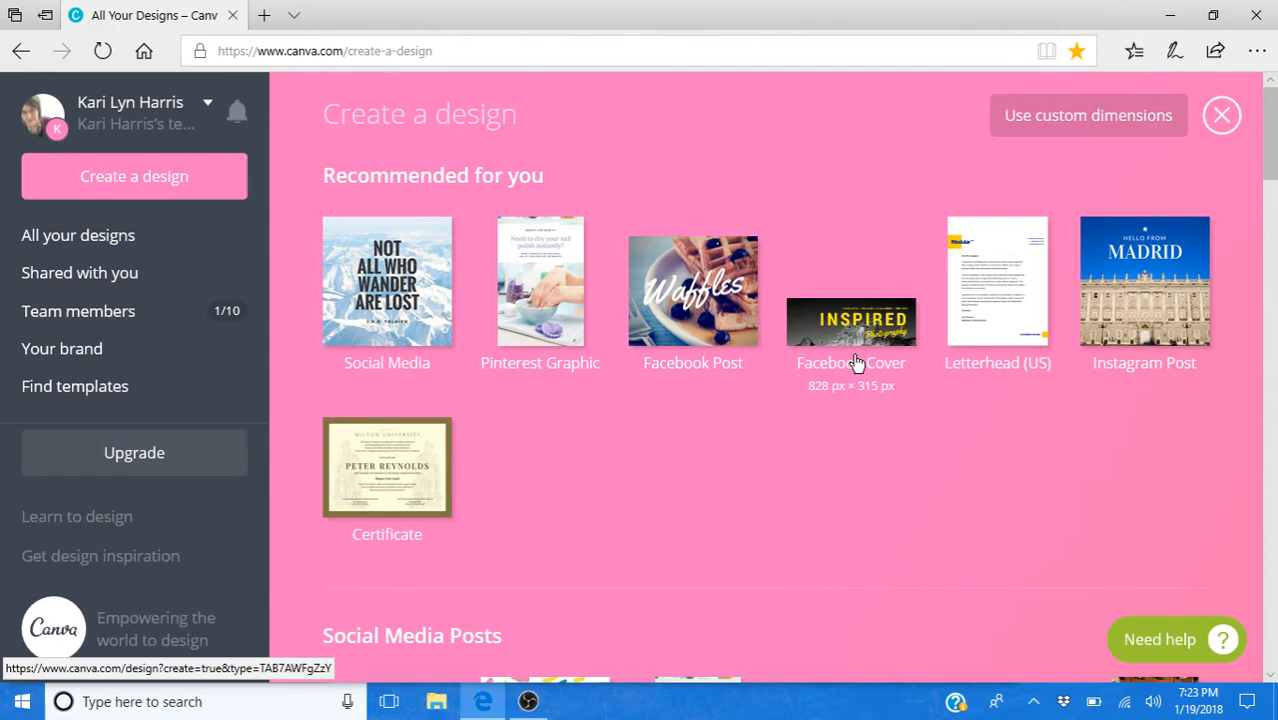
- Return to all designs, open the Valentines Day 5 ME Facebook cover to view it, and close it
scroll(856, 363, down, 4)
scroll(856, 363, up, 4)
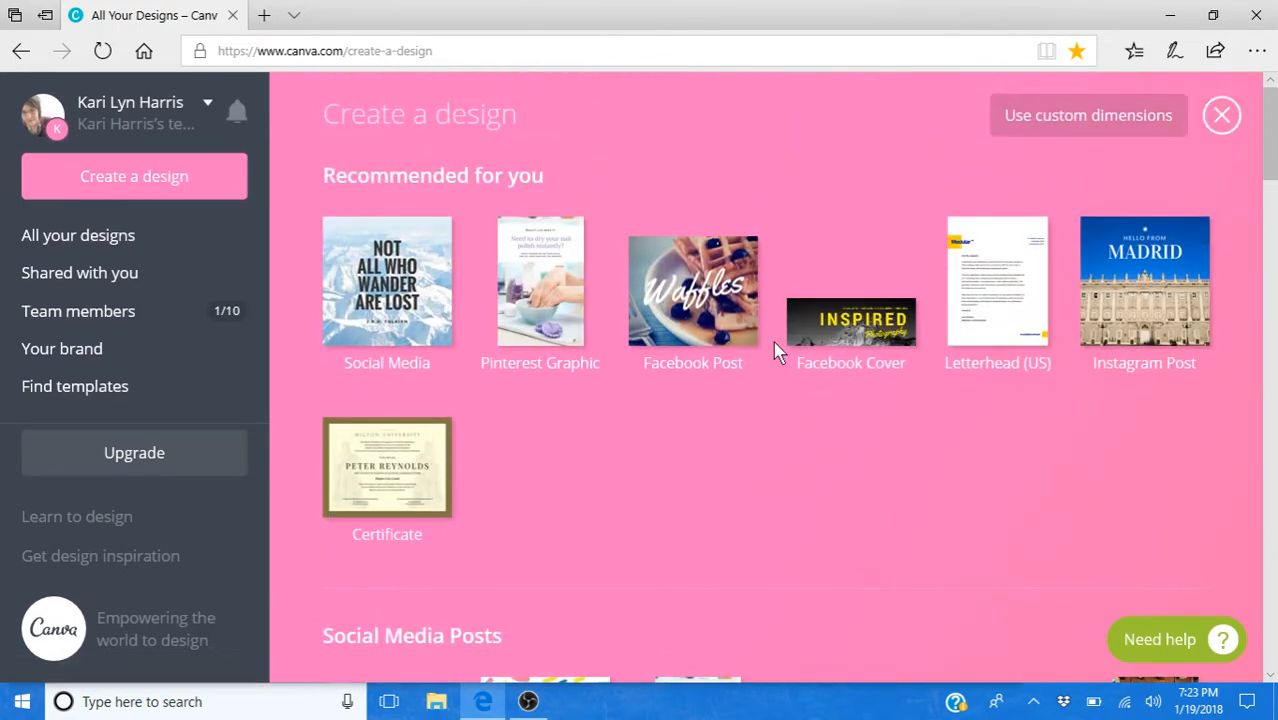
scroll(778, 352, down, 1)
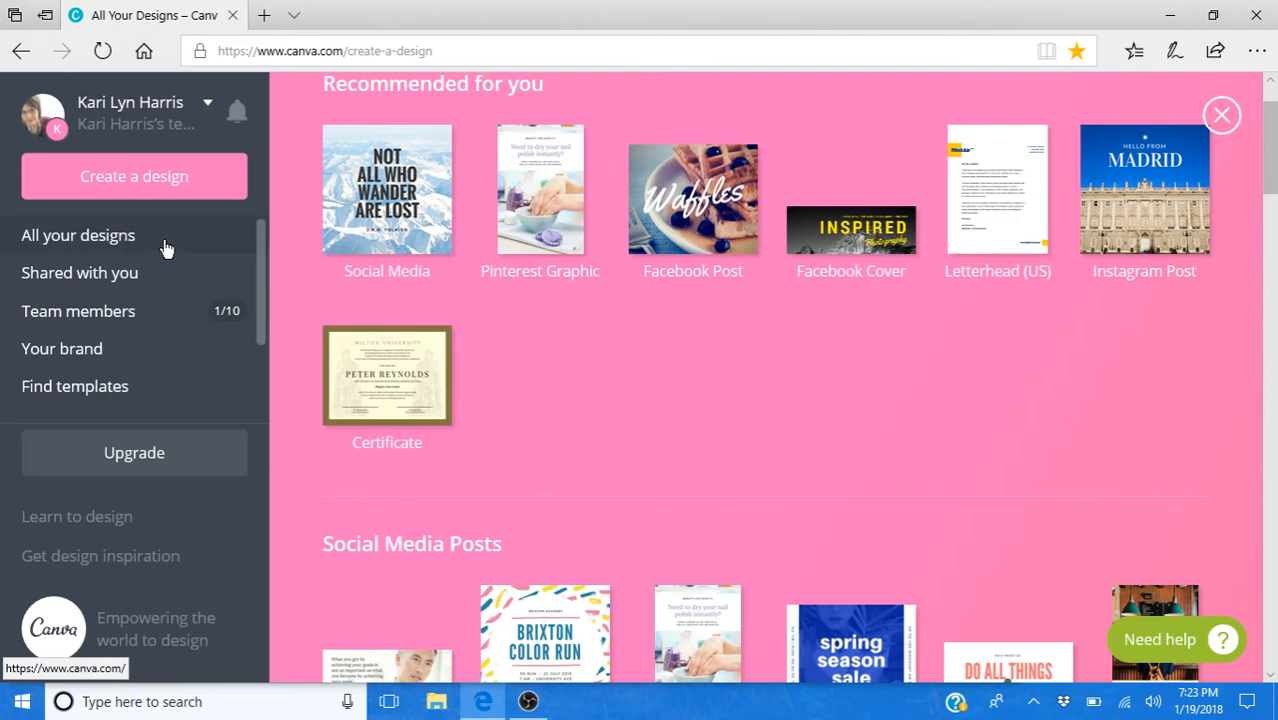
scroll(759, 480, down, 10)
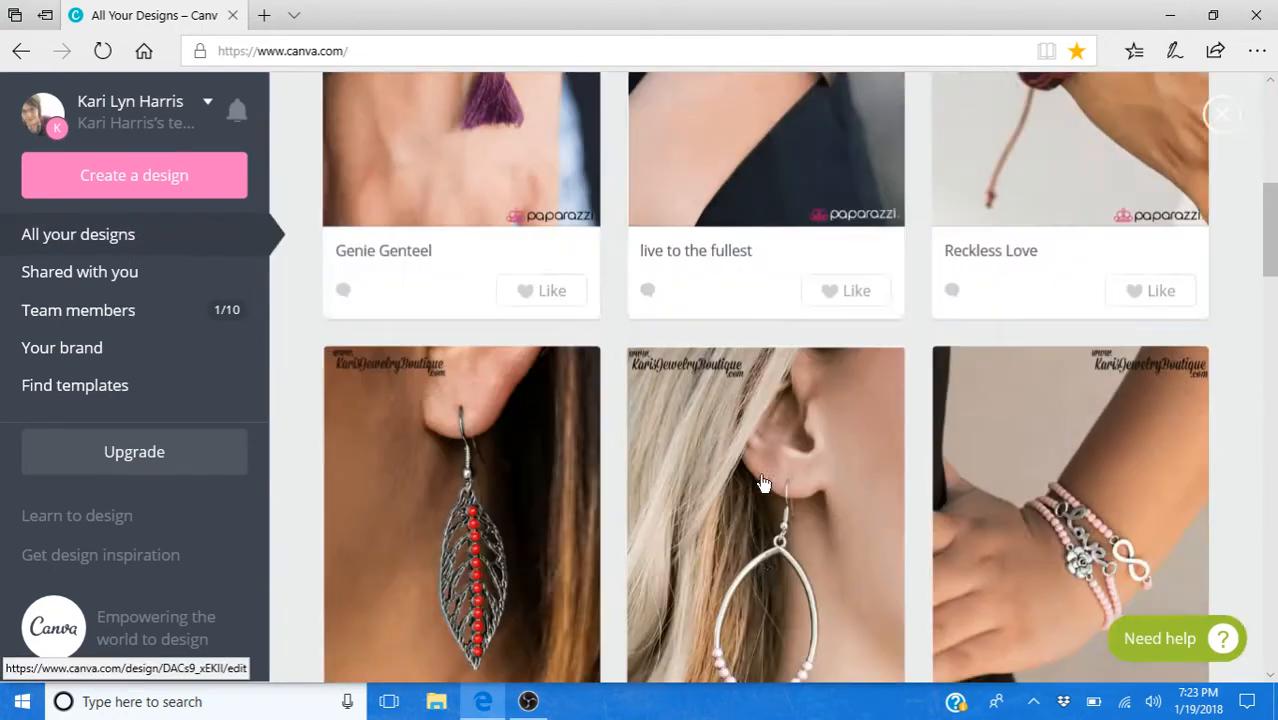
scroll(764, 483, down, 12)
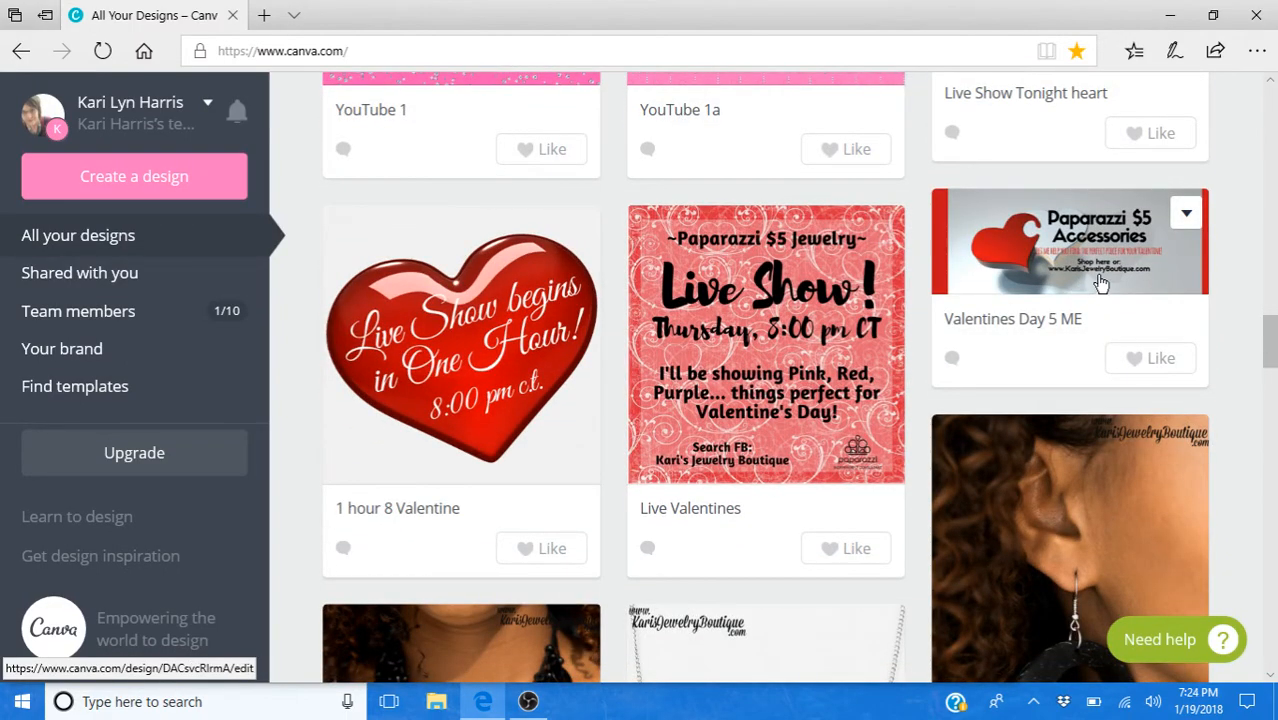
click(1099, 283)
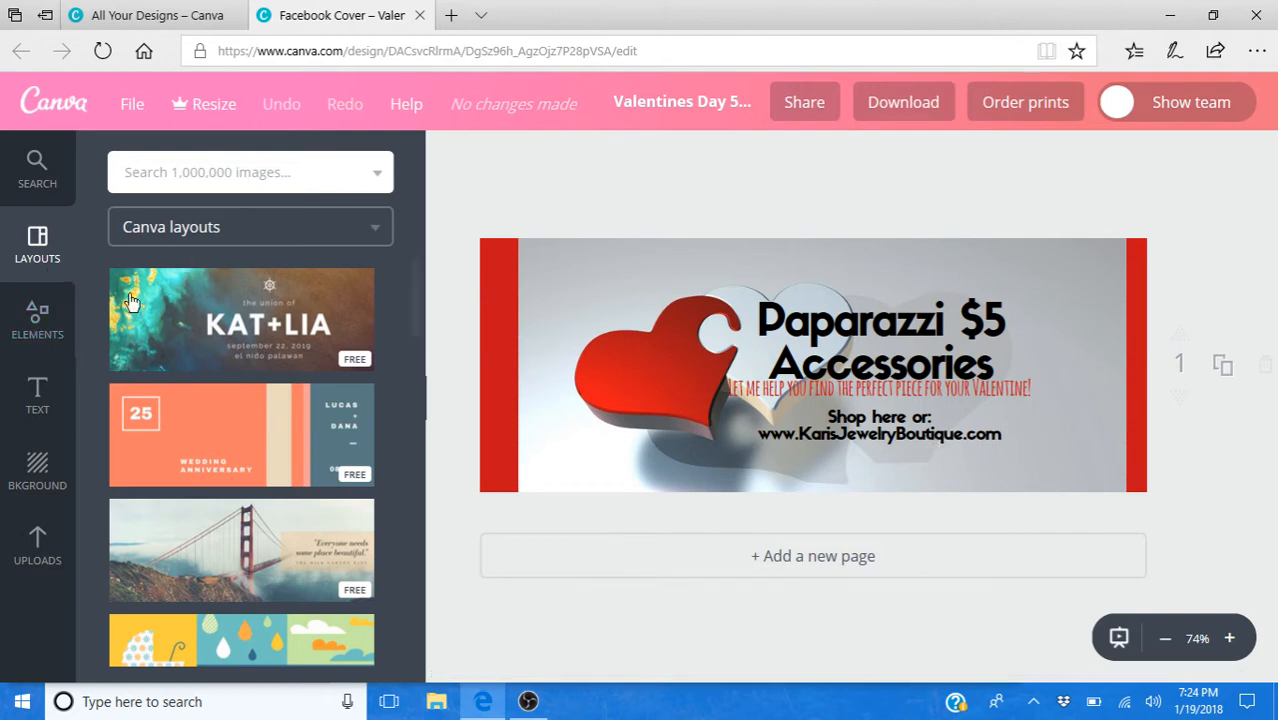
click(419, 15)
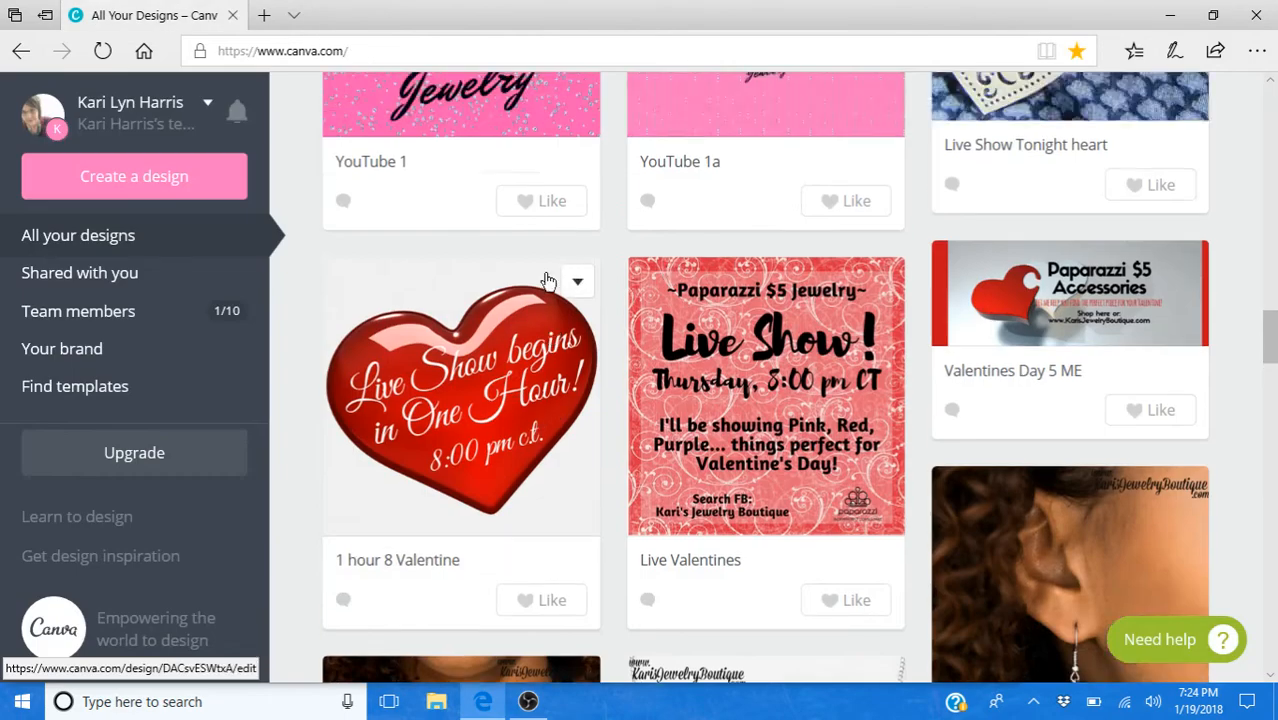
- Create a new blank design in the 800 px × 800 px Social Media format
scroll(542, 277, up, 8)
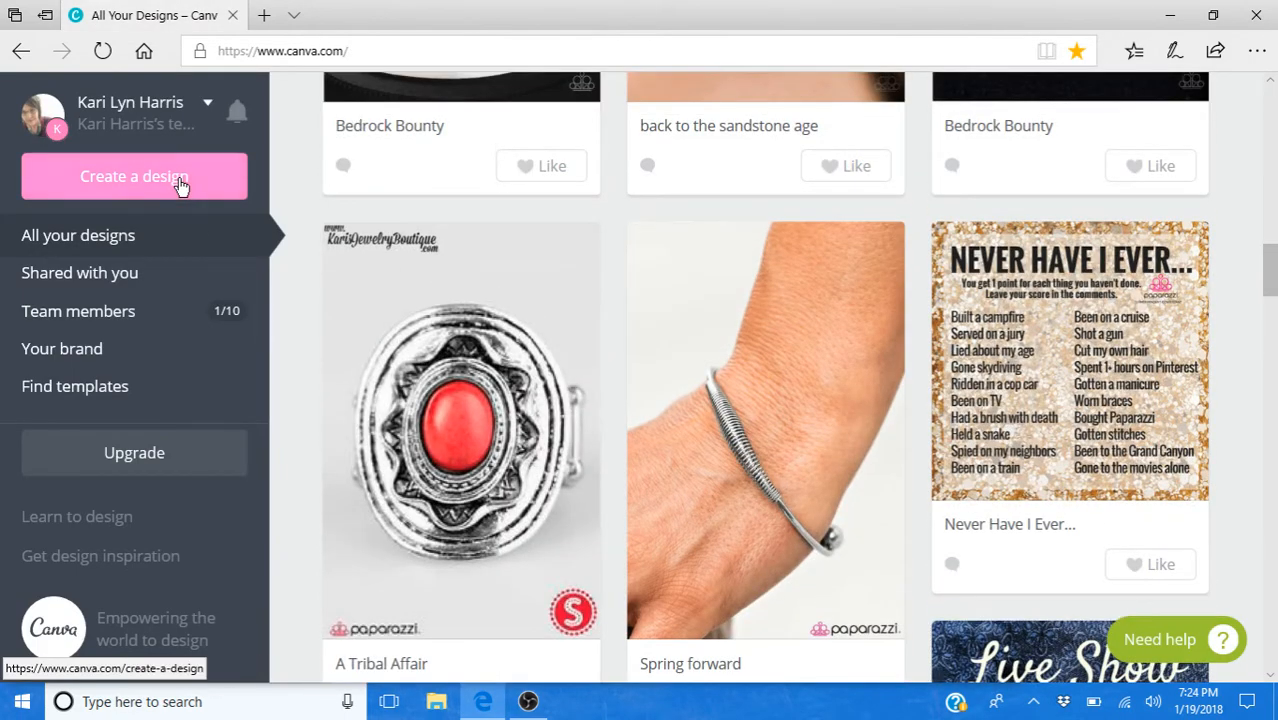
click(181, 187)
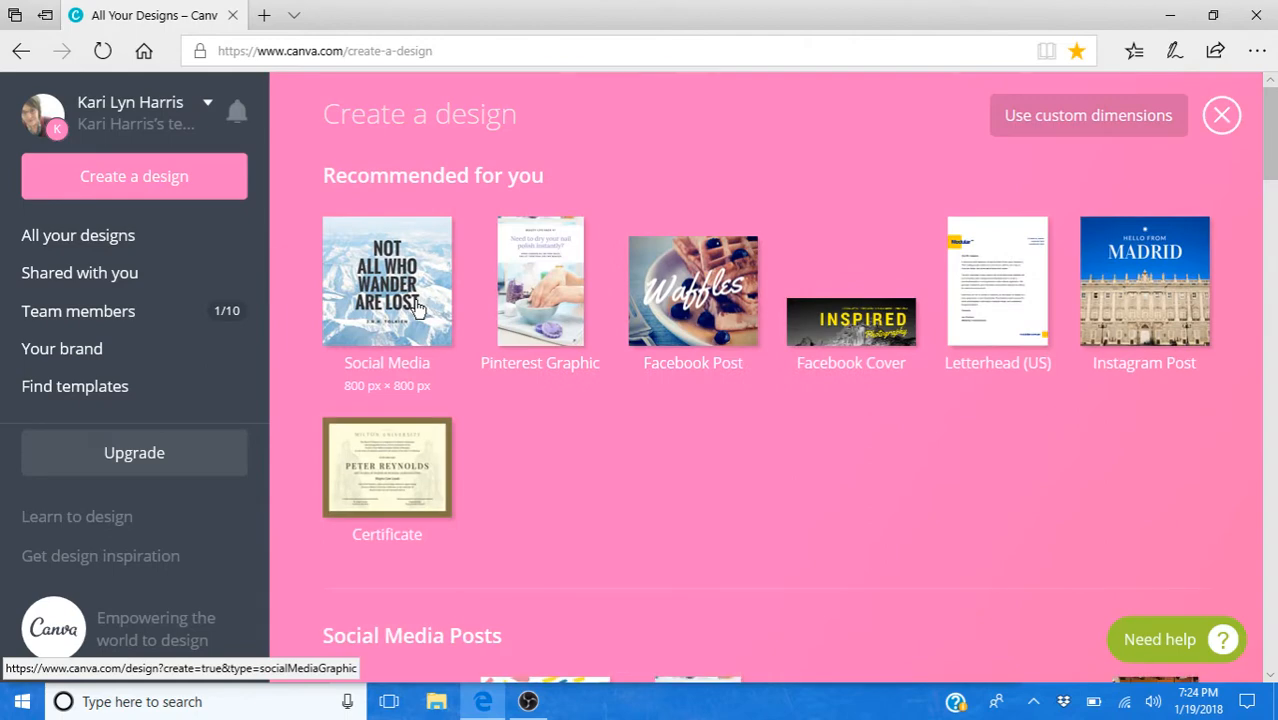
click(443, 320)
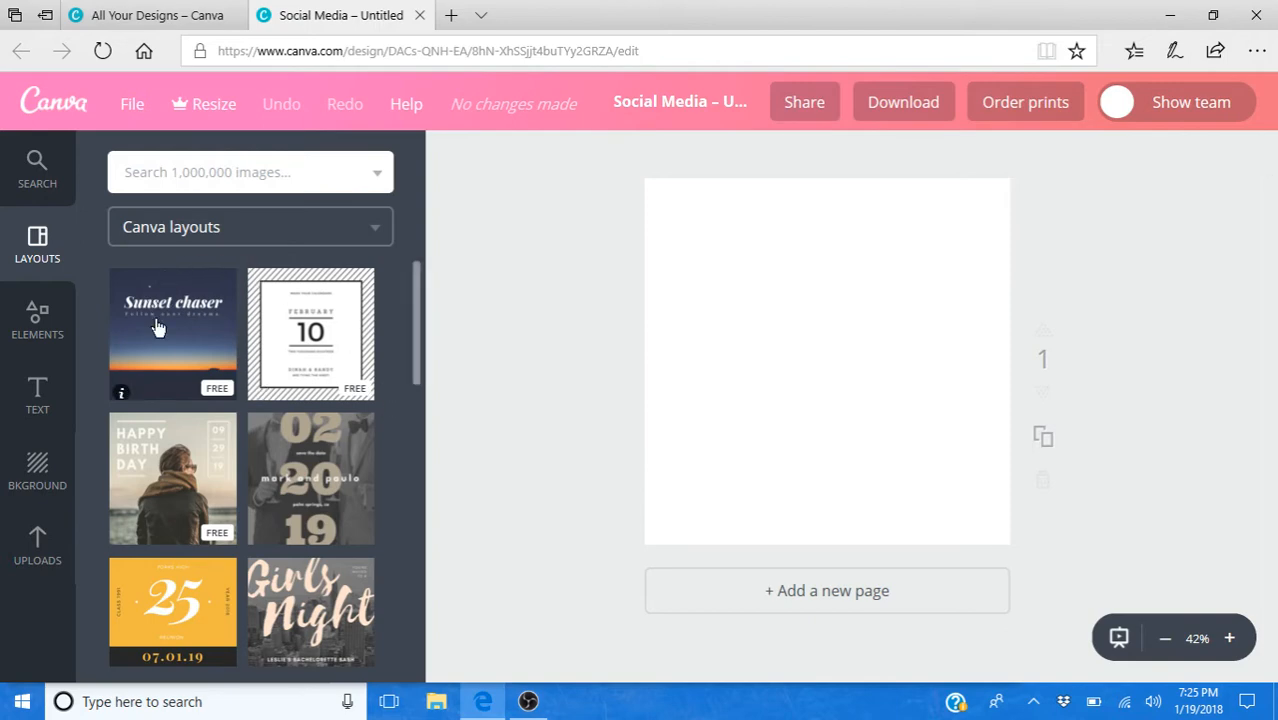
- Browse the Canva layouts and apply the free umbrella quote layout with the raindrop pattern to the blank page
scroll(249, 440, down, 3)
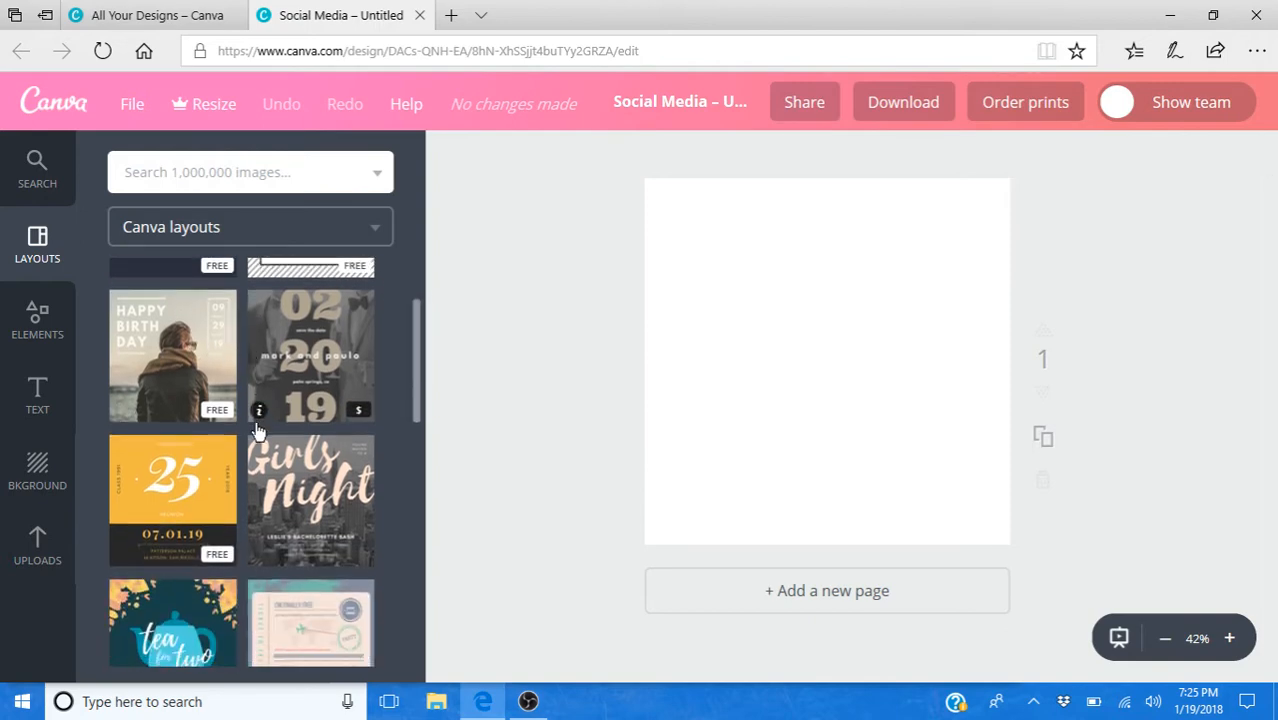
scroll(263, 452, down, 4)
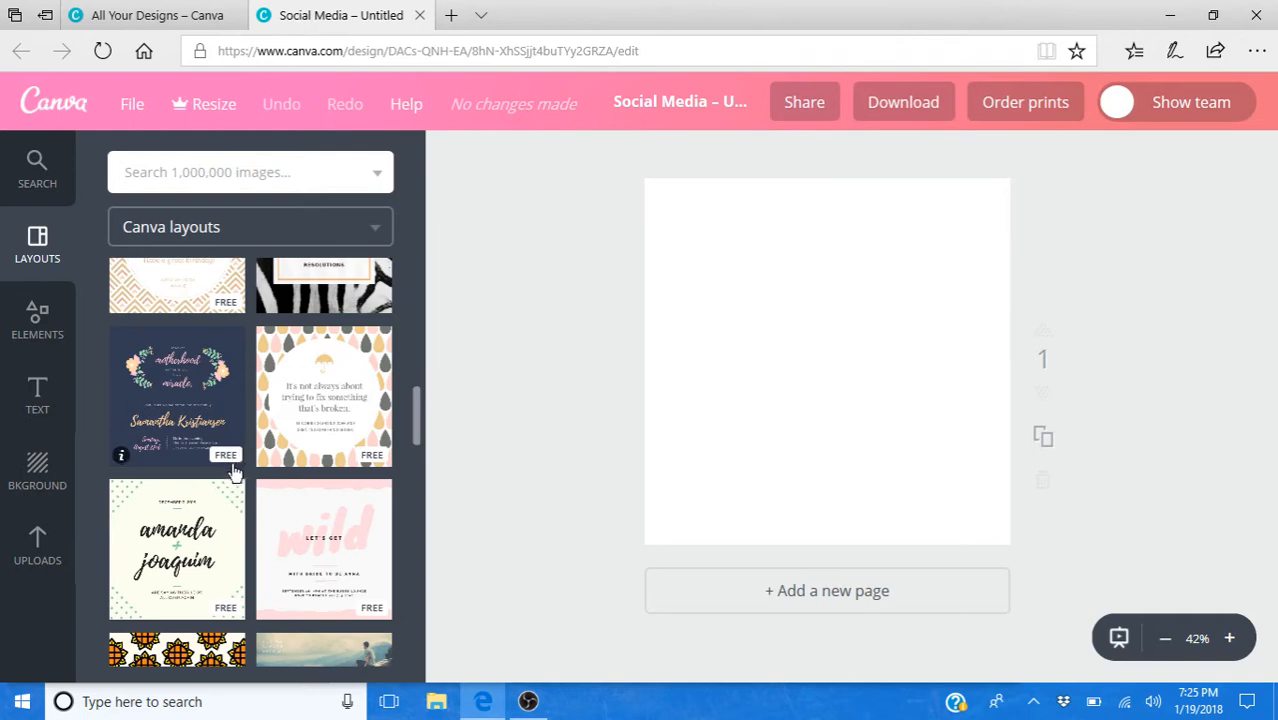
scroll(254, 505, down, 2)
scroll(252, 503, down, 5)
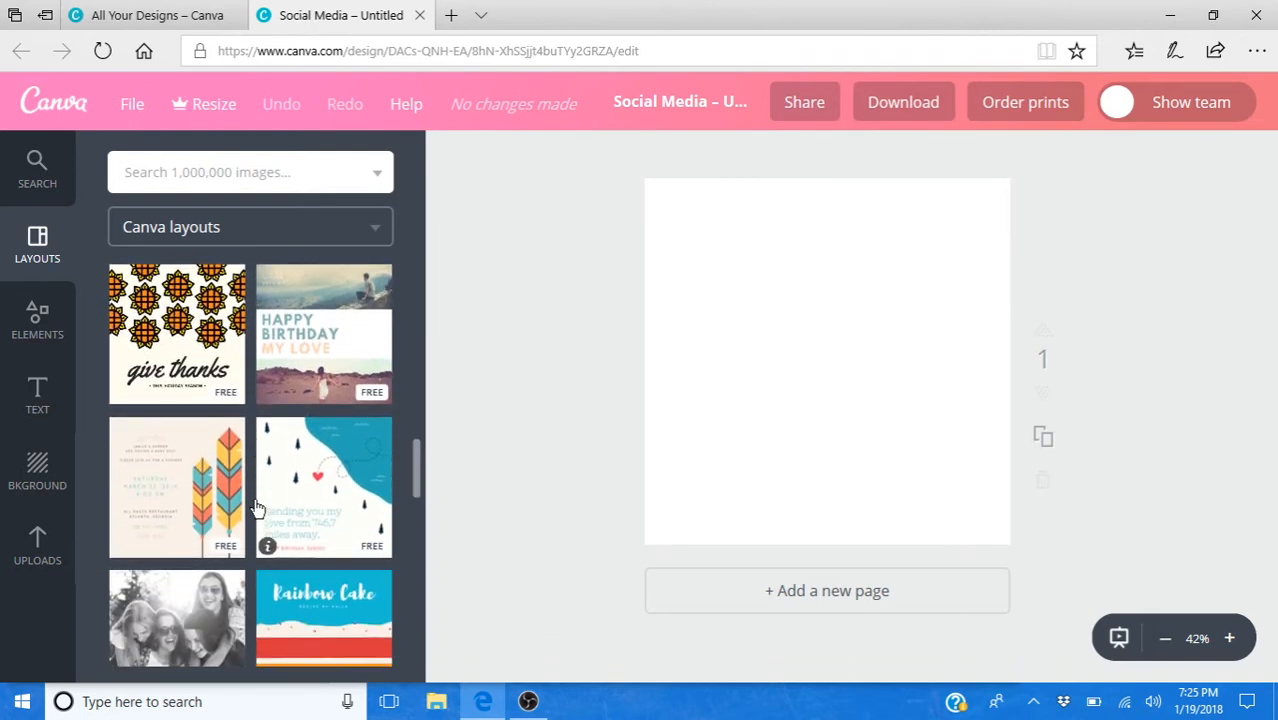
scroll(262, 510, down, 1)
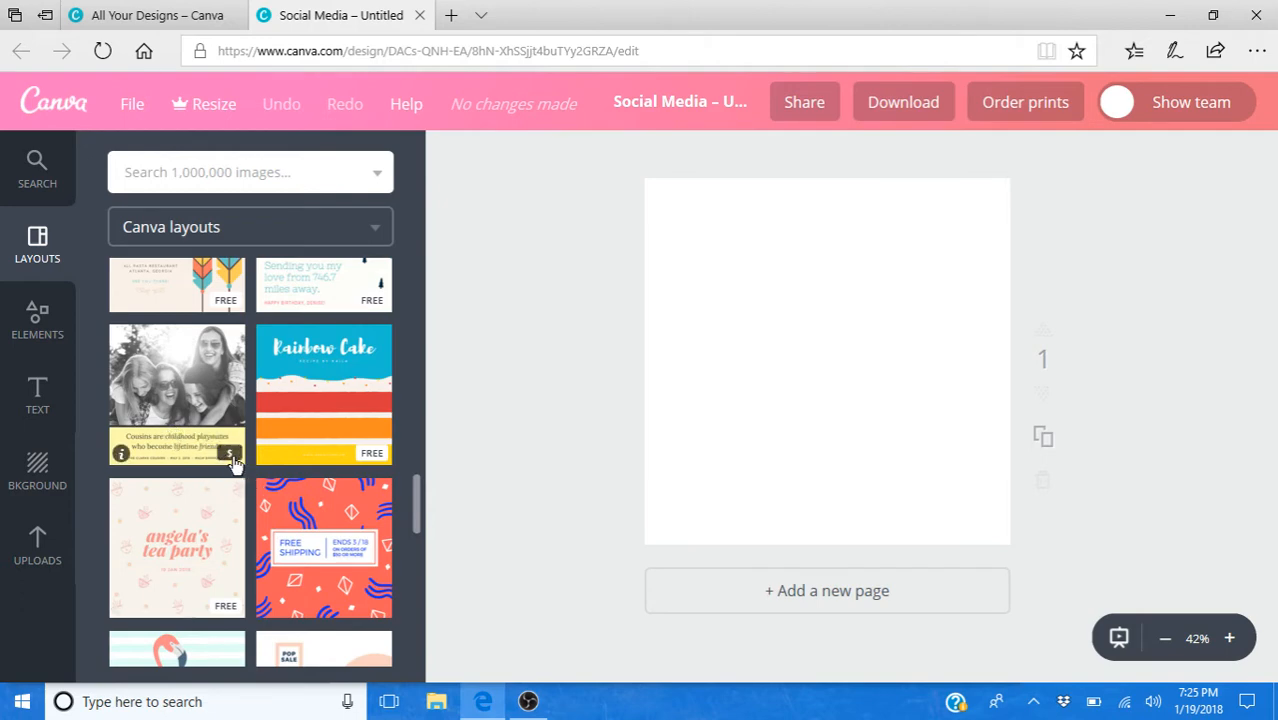
scroll(337, 485, up, 5)
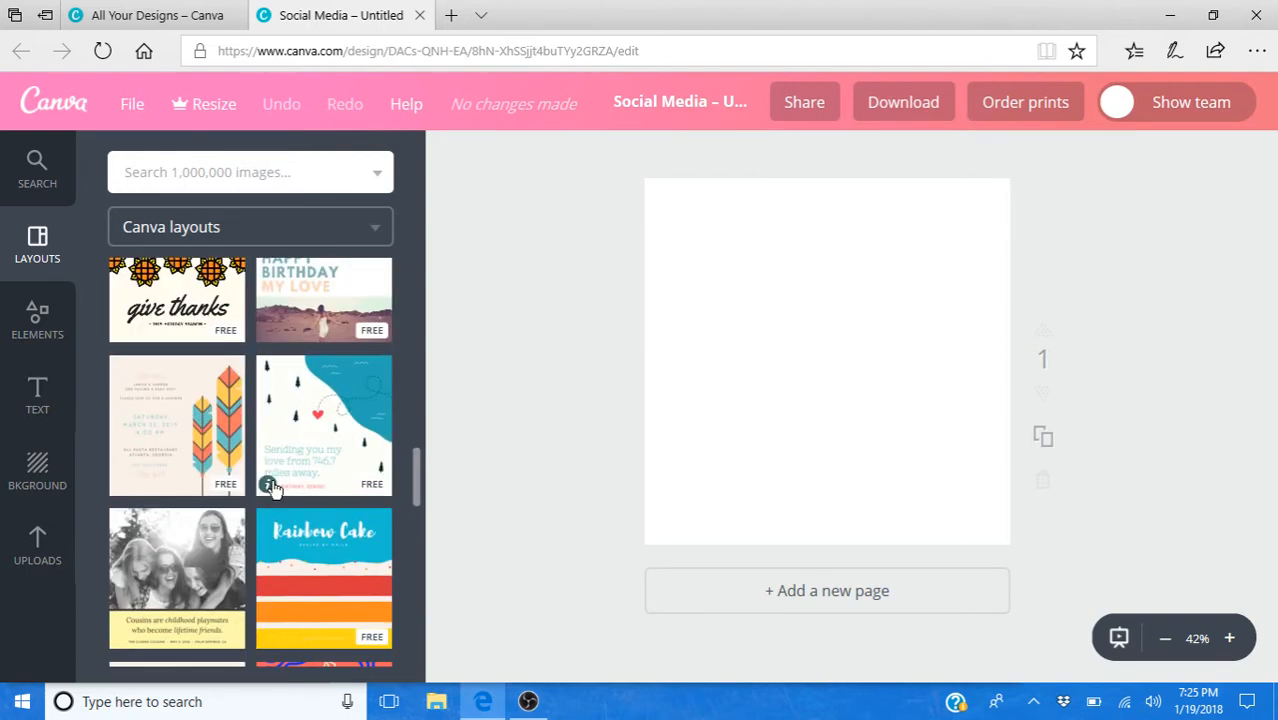
scroll(279, 492, up, 4)
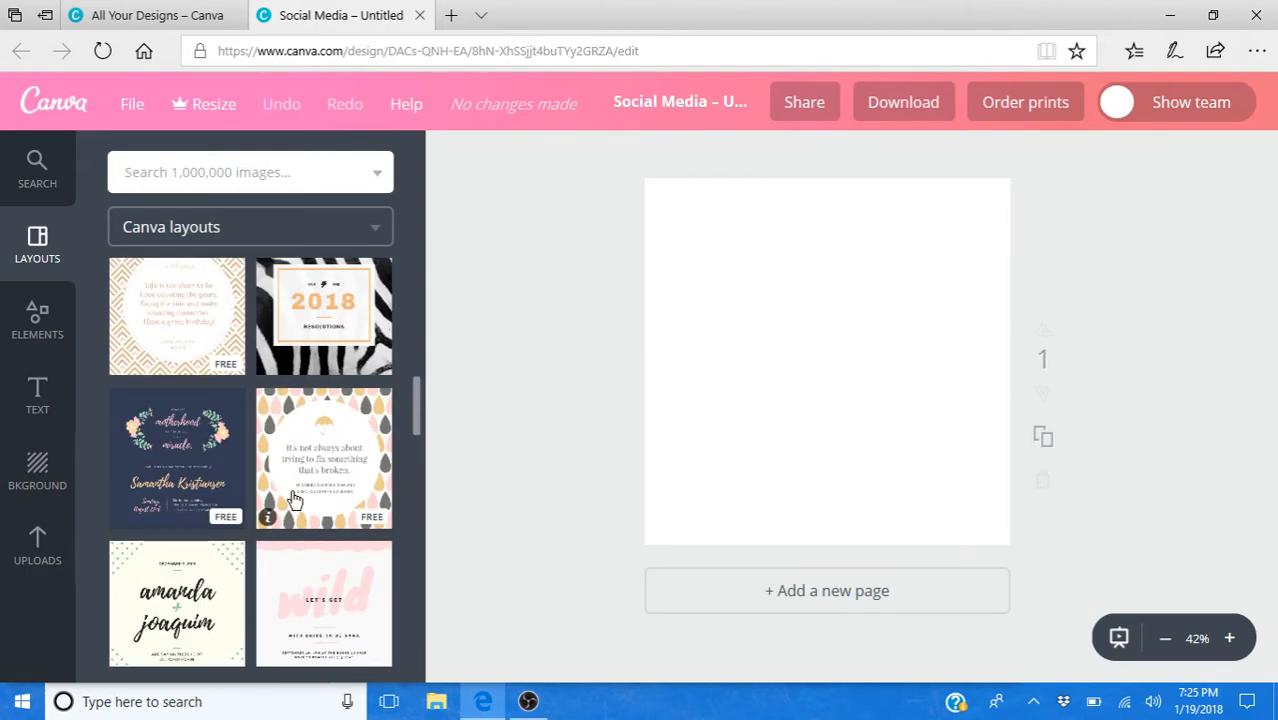
scroll(289, 502, up, 1)
click(289, 502)
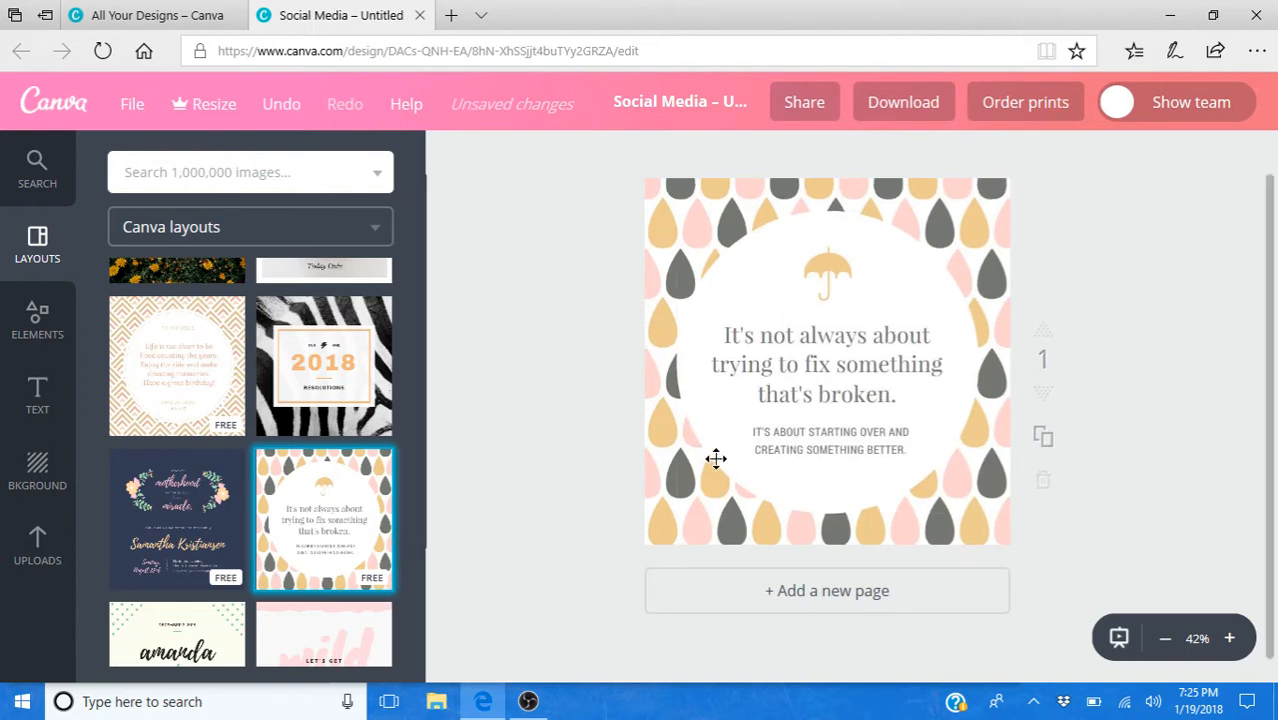
- Recolor the pale pink drops in the background pattern with the default palette purple, adjusted to a softer, muted custom shade
click(679, 213)
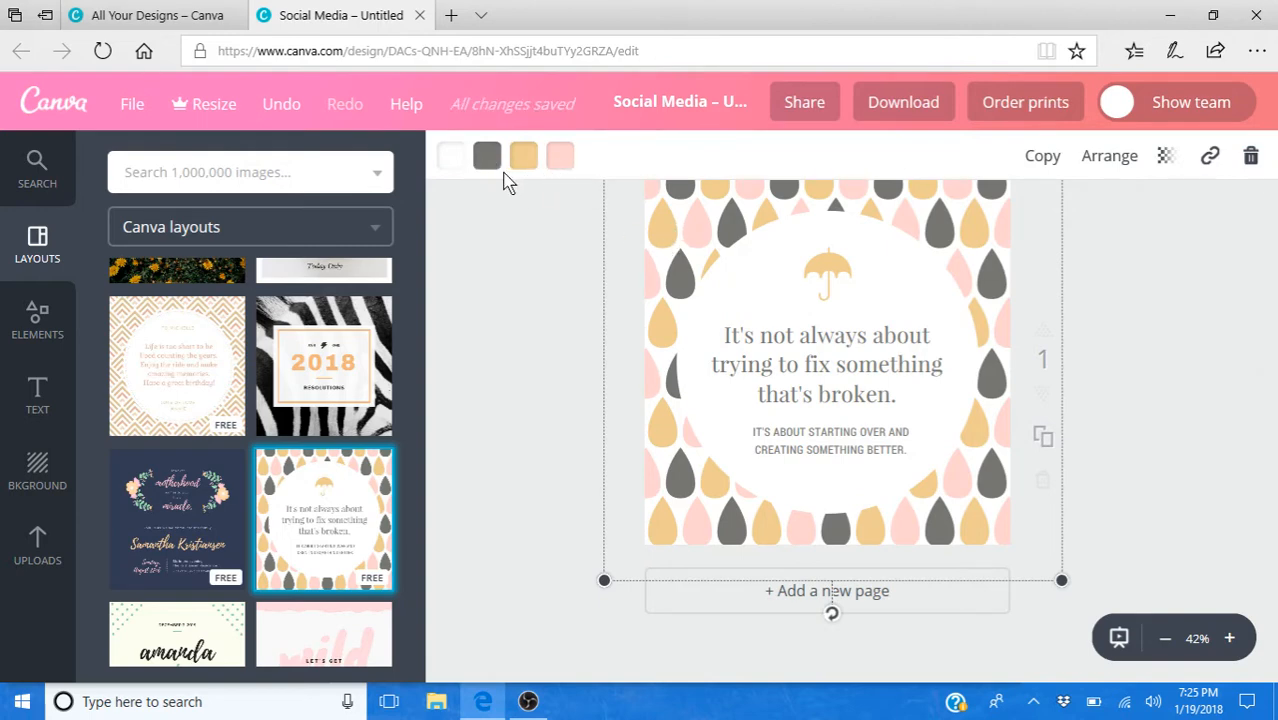
click(561, 160)
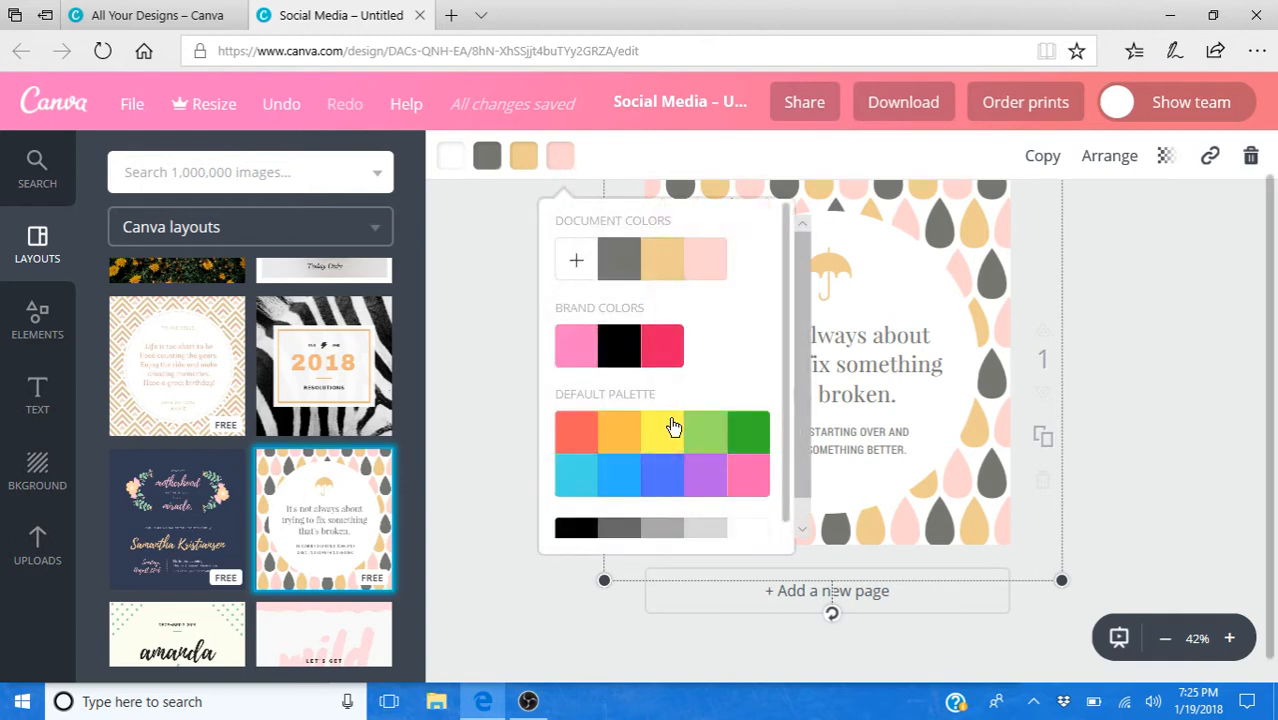
click(708, 487)
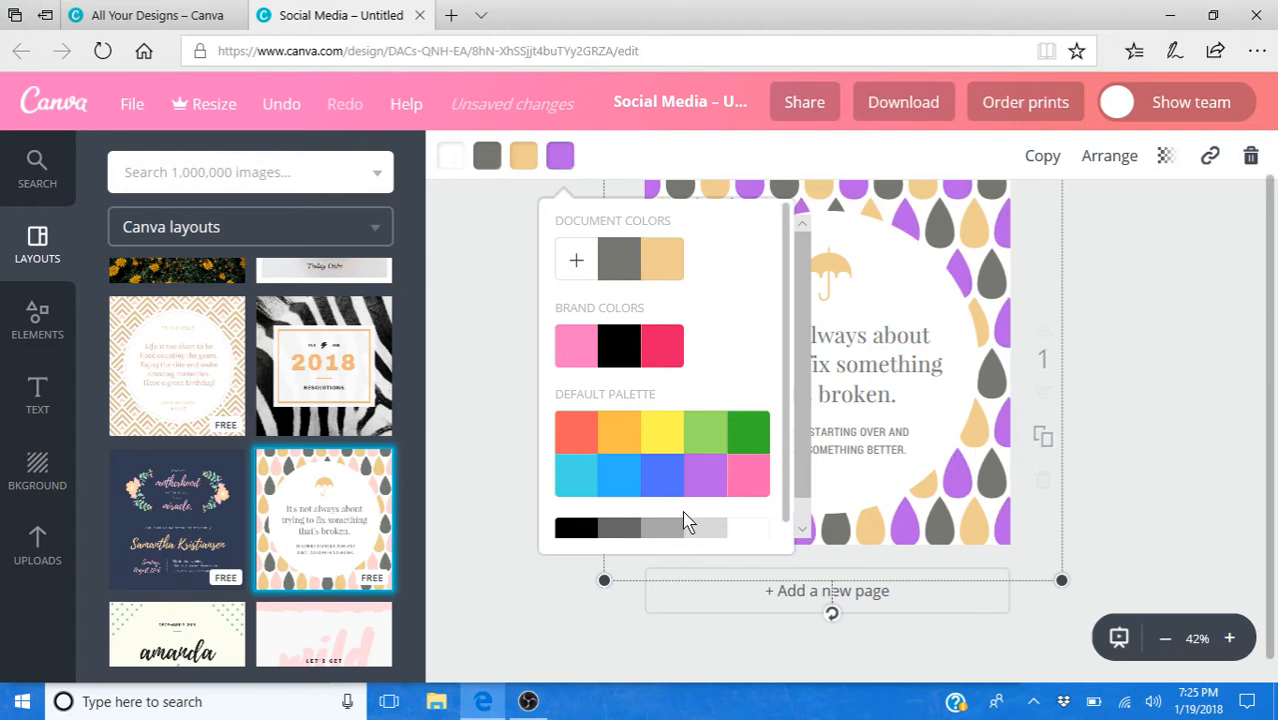
click(577, 262)
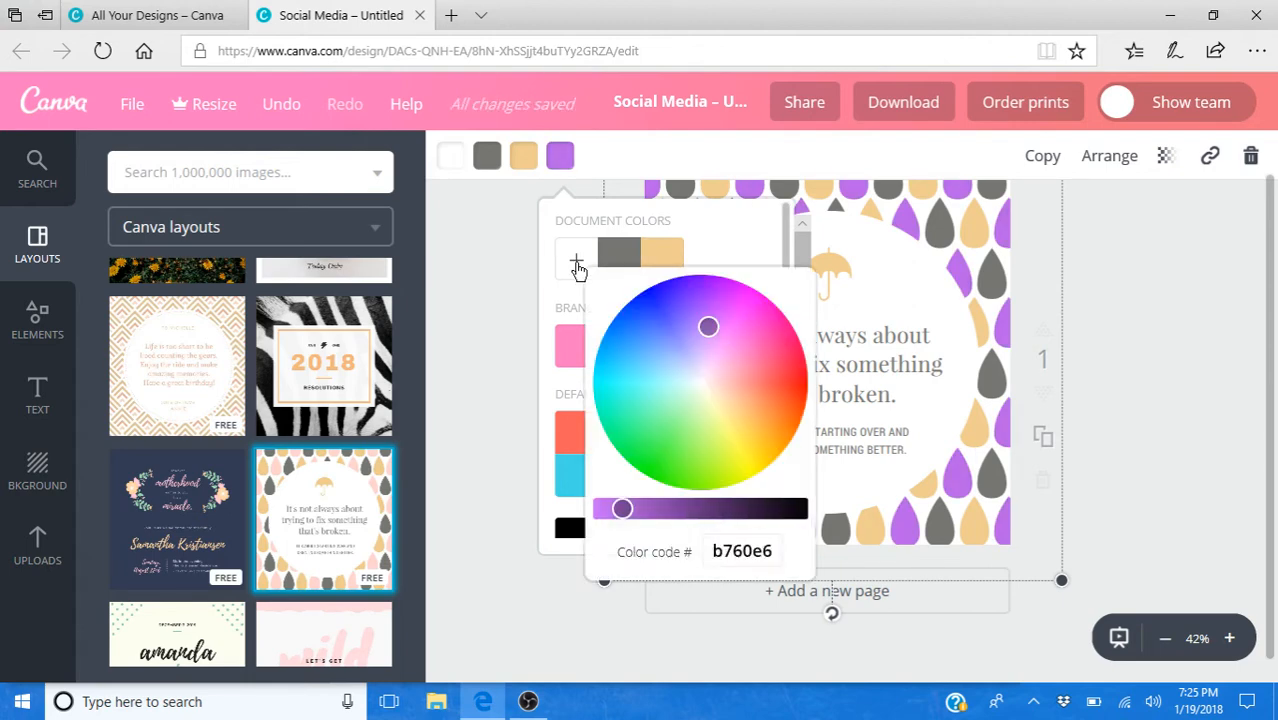
drag(708, 328, 710, 358)
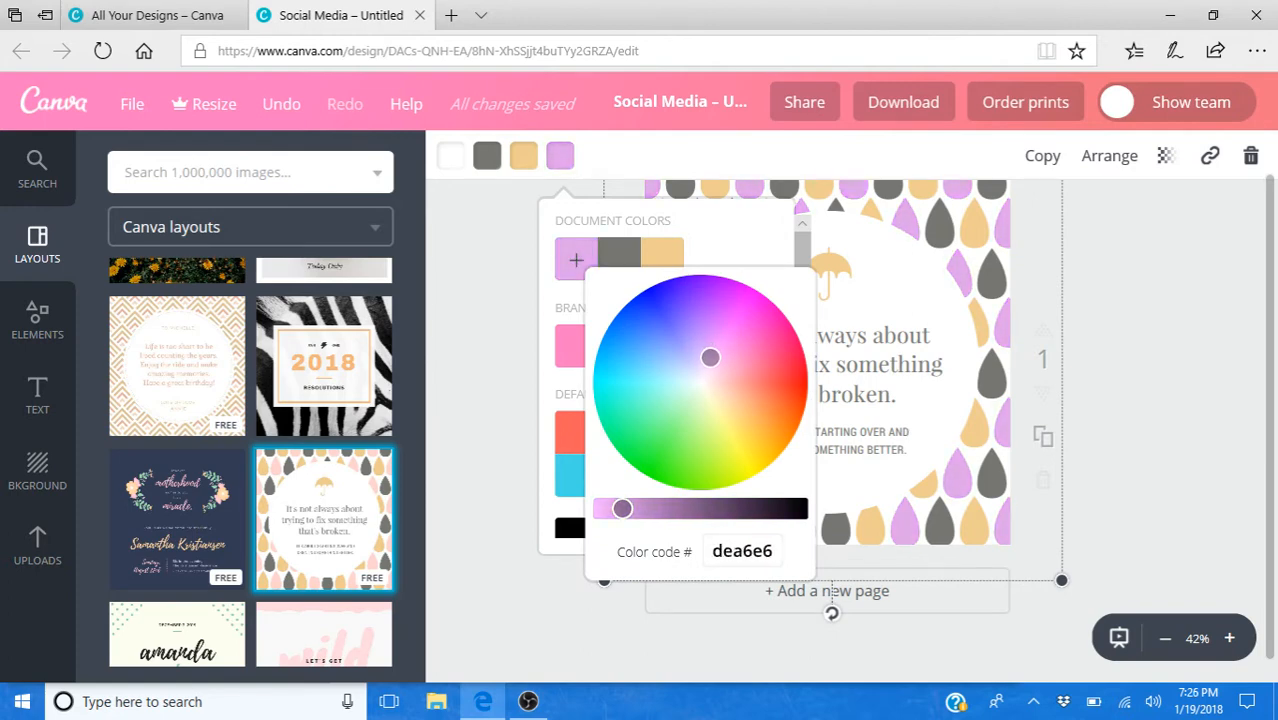
mouse_move(632, 506)
mouse_down()
mouse_move(724, 526)
mouse_move(719, 512)
mouse_move(639, 508)
mouse_up()
click(1144, 496)
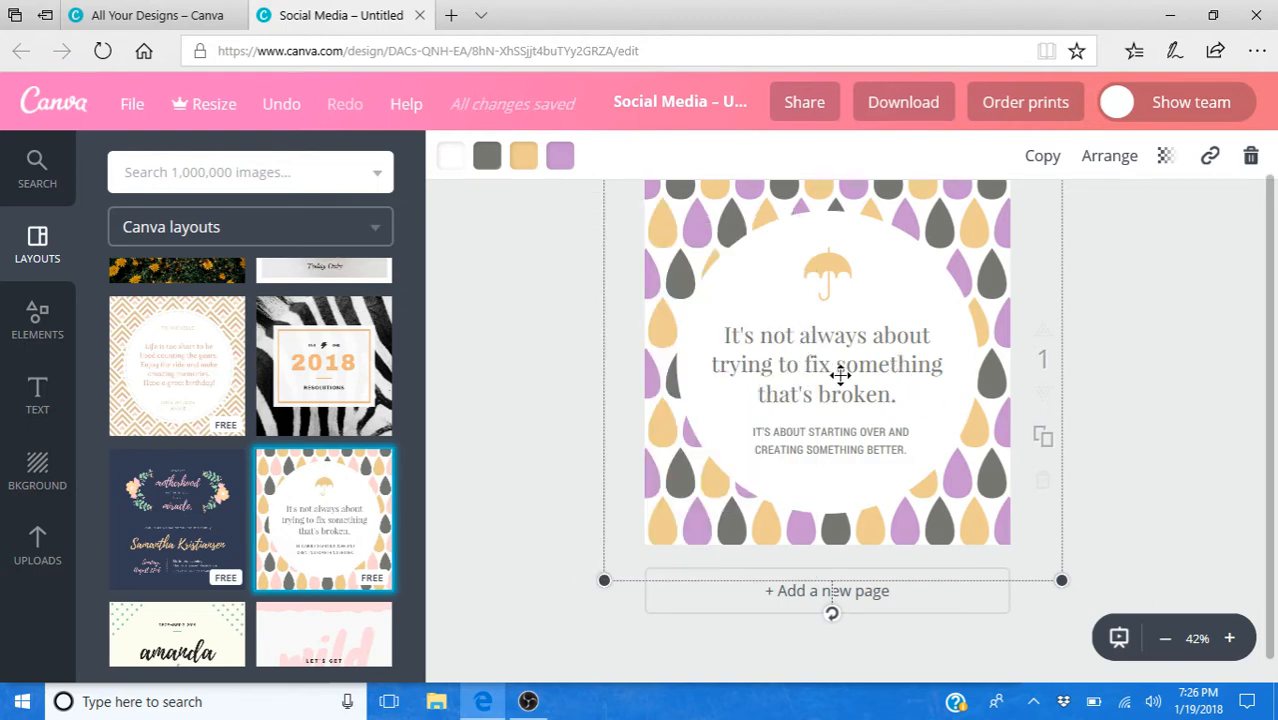
- Remove the umbrella from the page and replace the main quote with "Happy" and "Baby!" on two lines
click(825, 276)
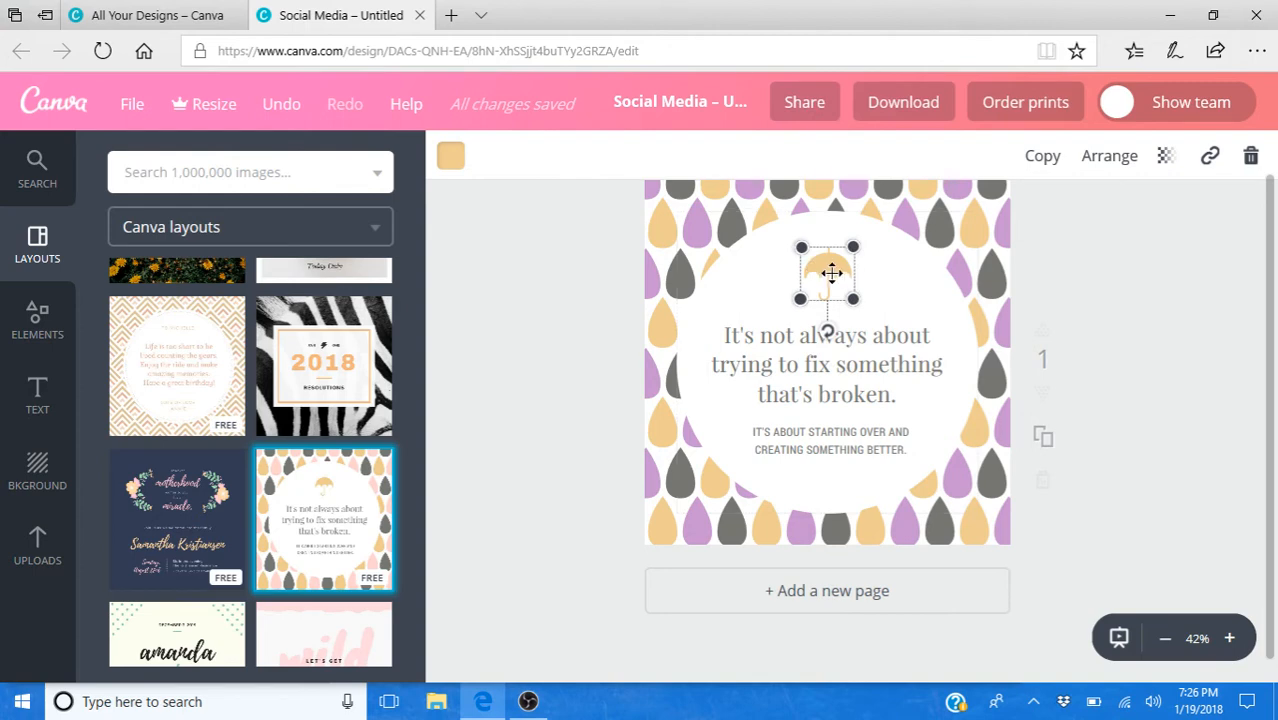
drag(831, 273, 1185, 335)
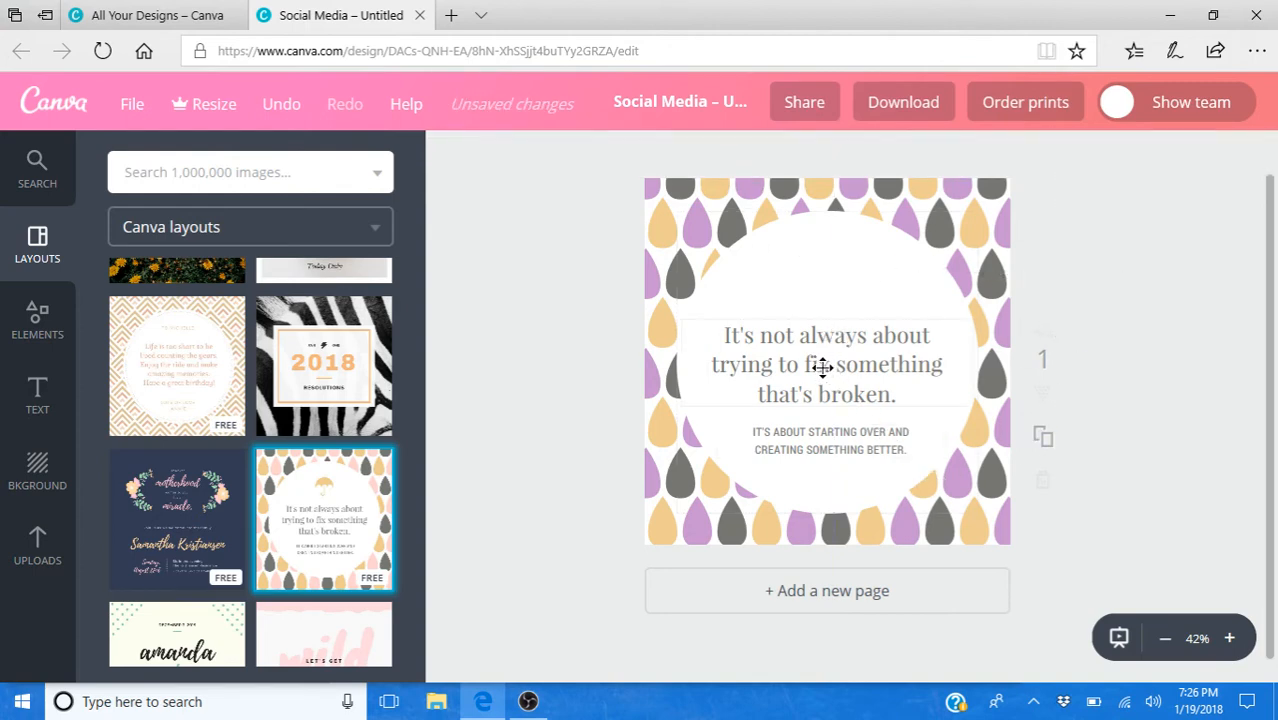
click(724, 336)
drag(724, 336, 953, 403)
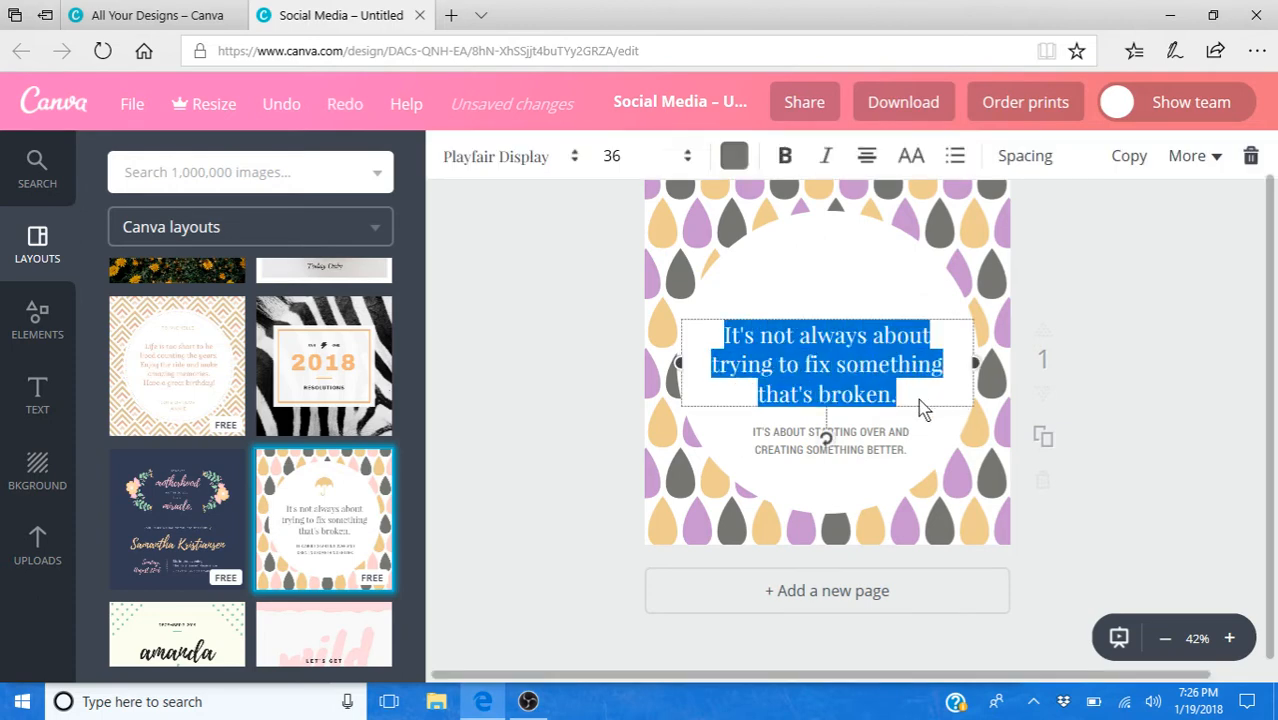
key(BackSpace)
text(Happy)
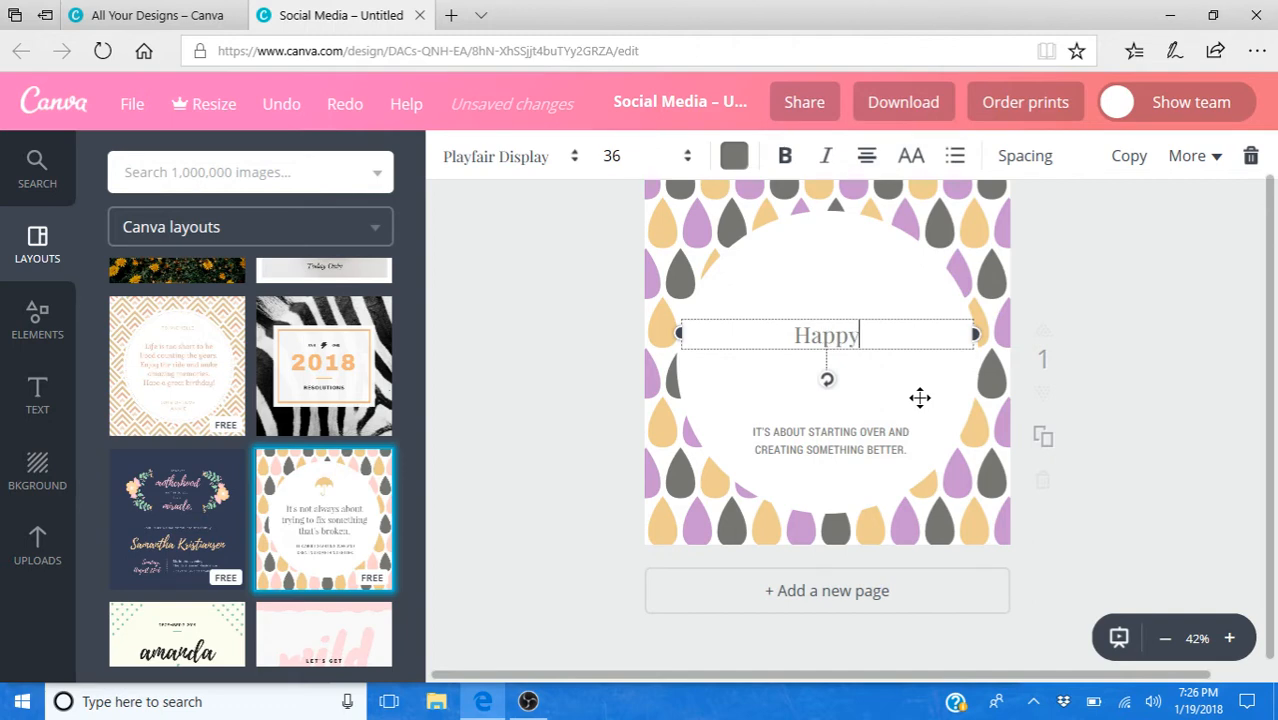
key(Return)
text(Baby!)
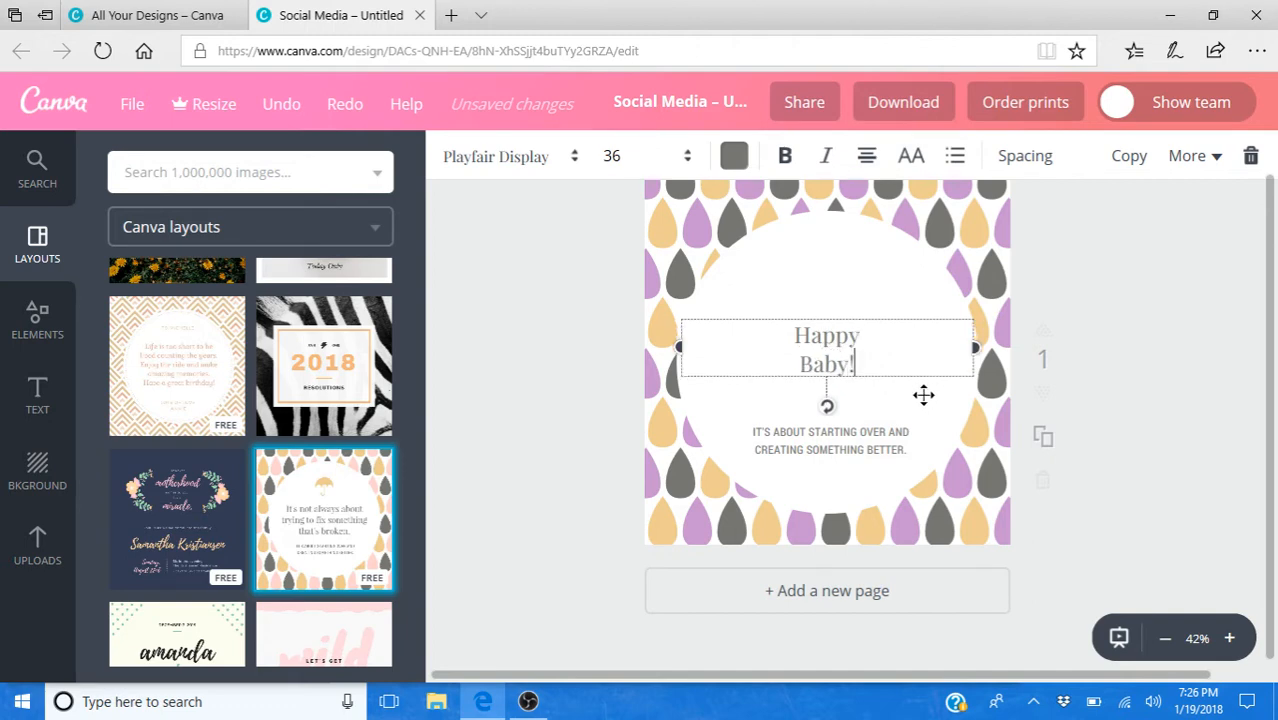
click(926, 462)
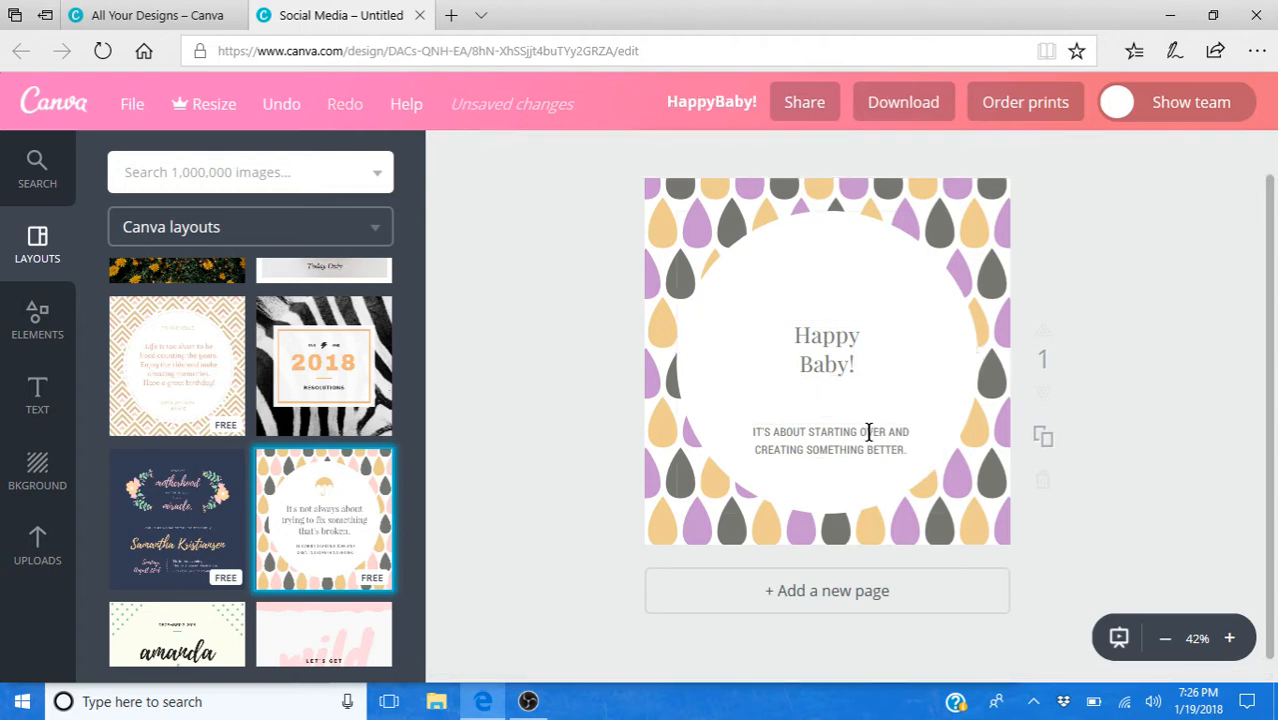
- Move the small caption "It's about starting over and creating something better." off the page to remove it
click(845, 432)
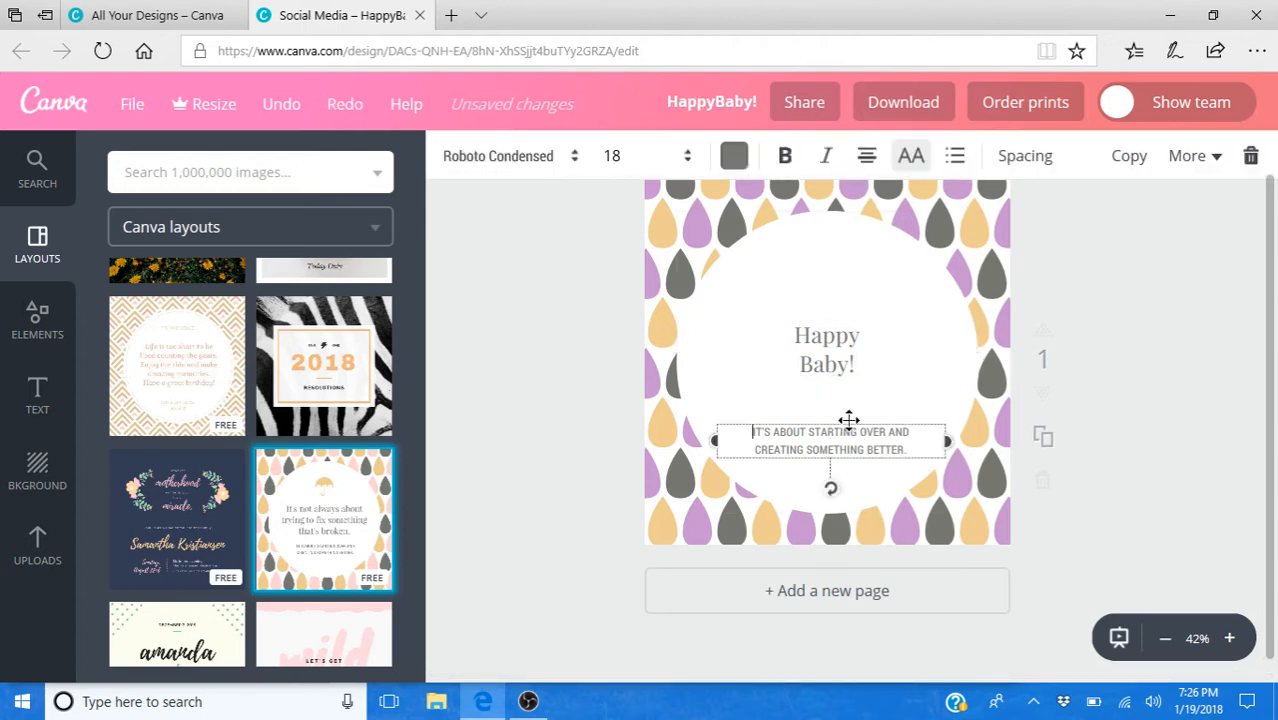
drag(848, 420, 1080, 450)
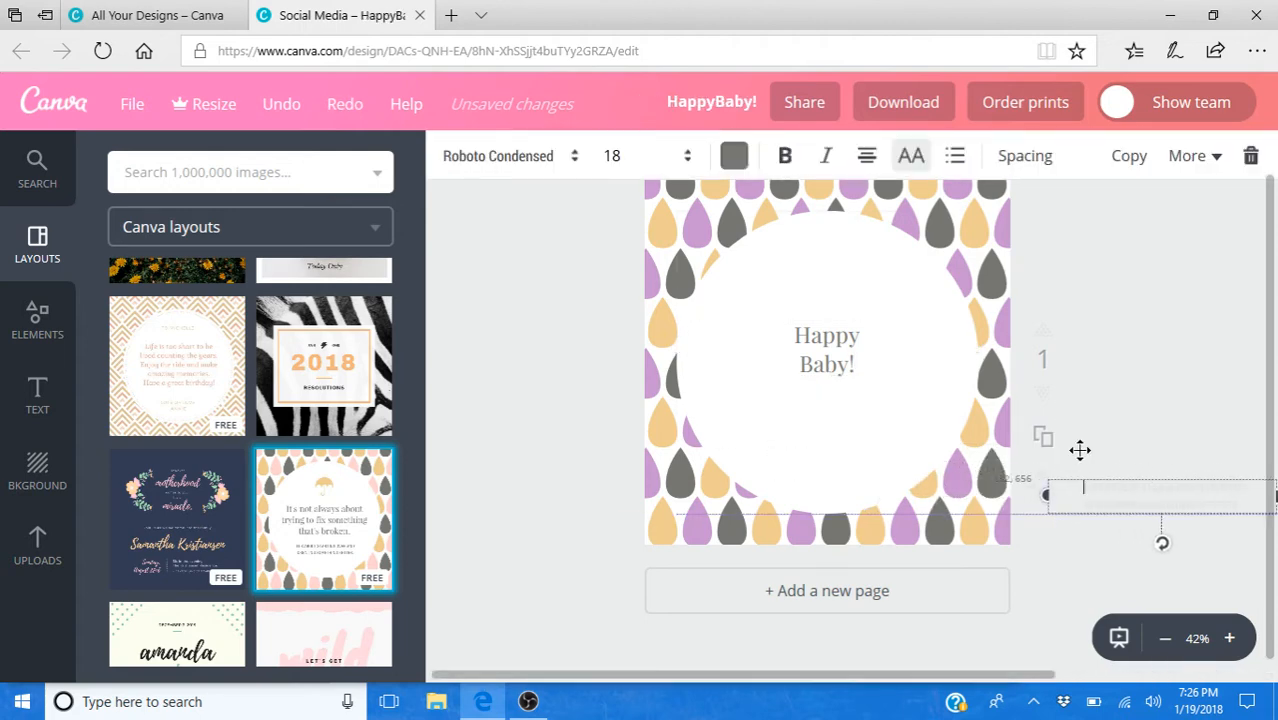
click(843, 362)
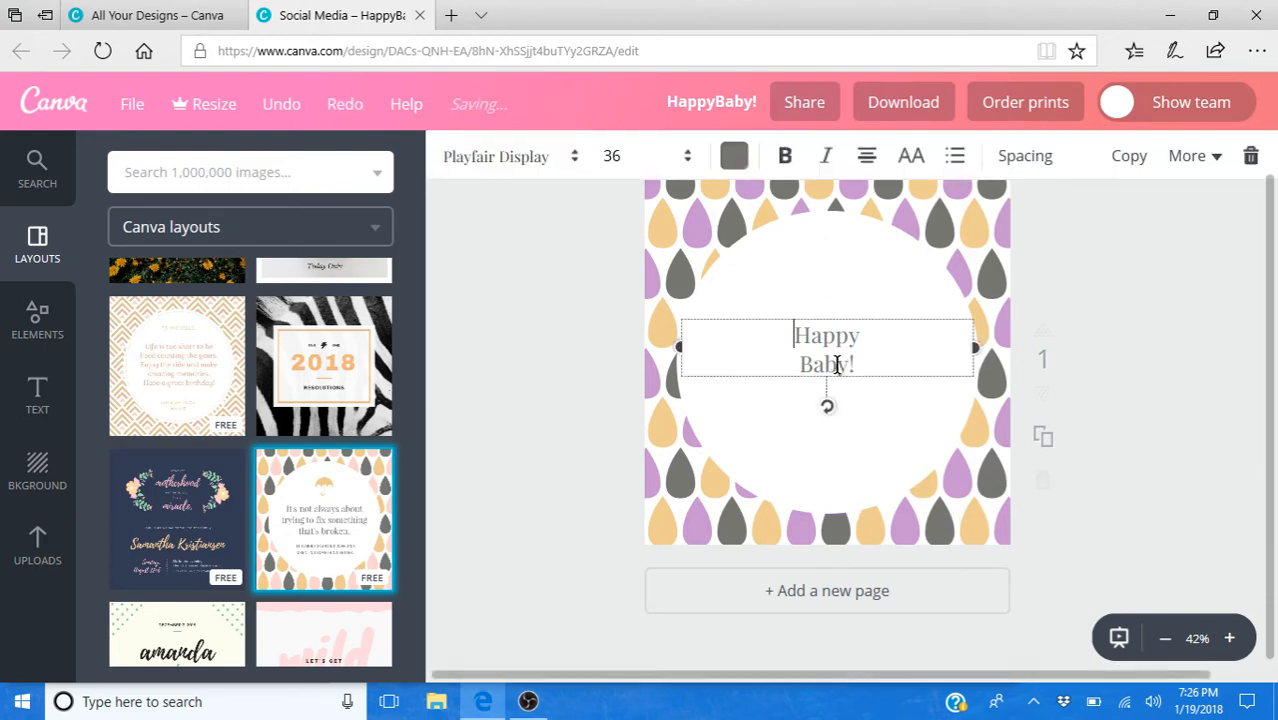
scroll(203, 441, down, 5)
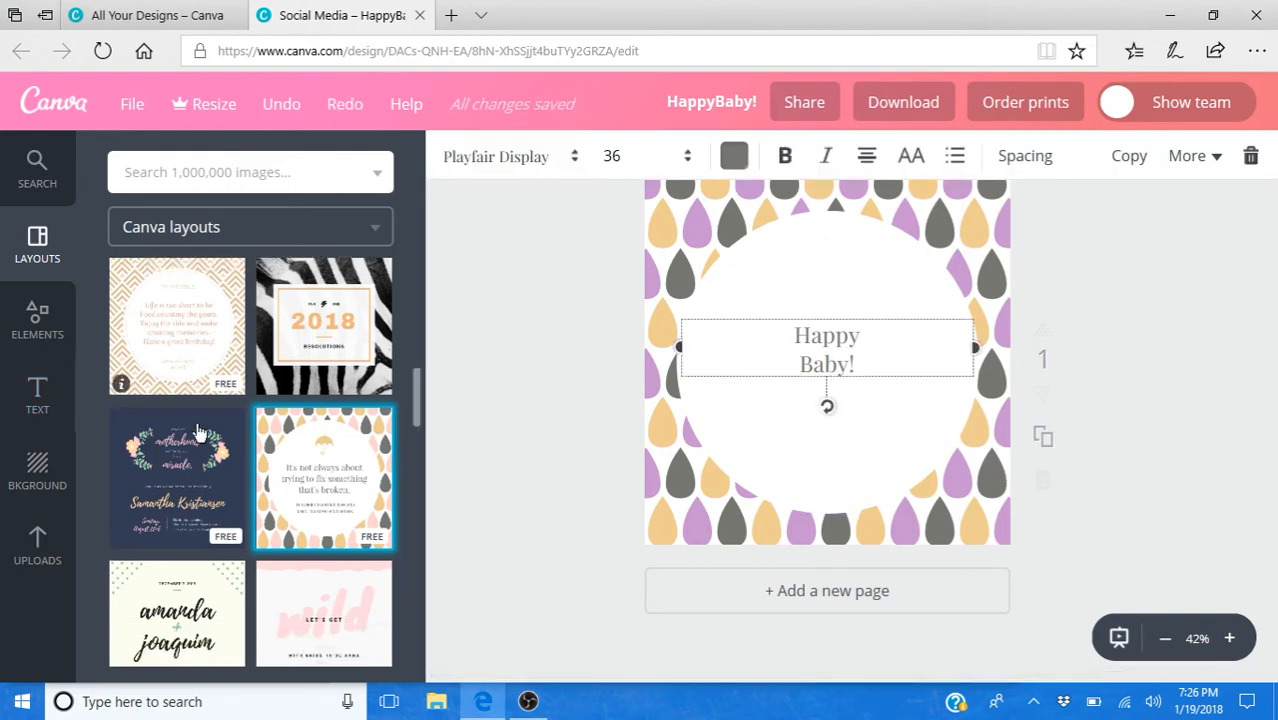
scroll(205, 445, down, 3)
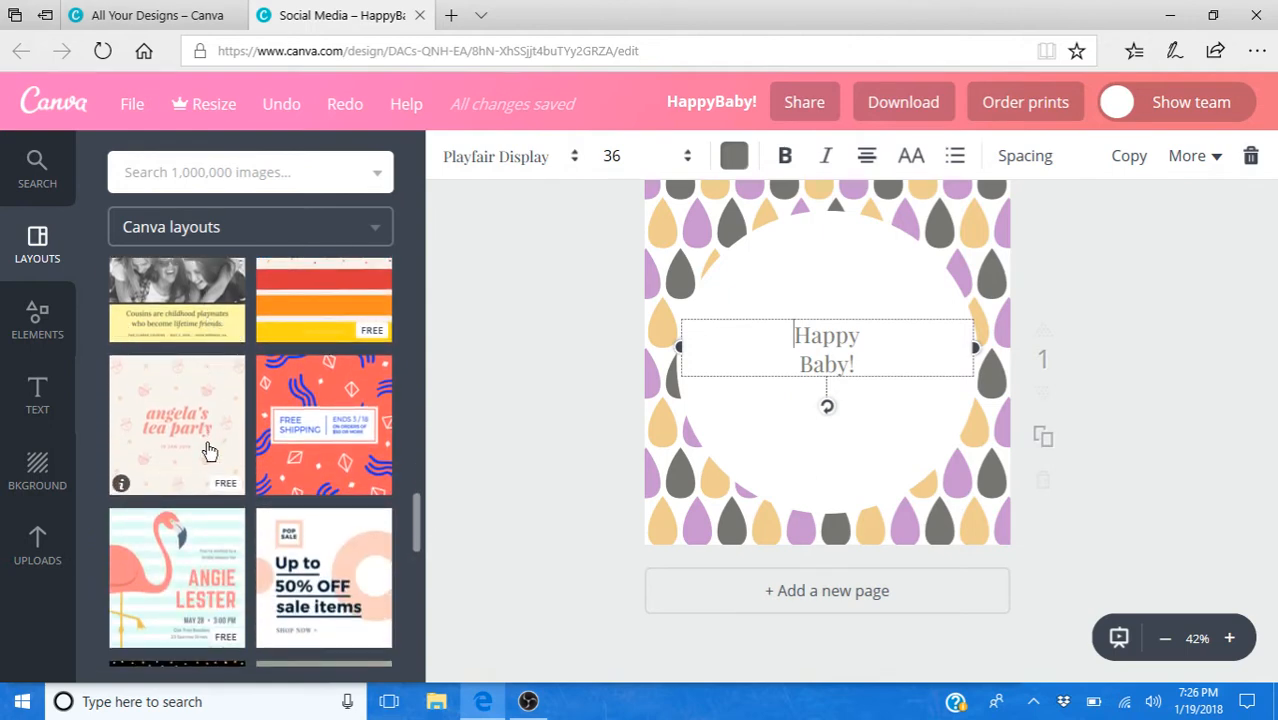
scroll(206, 451, up, 1)
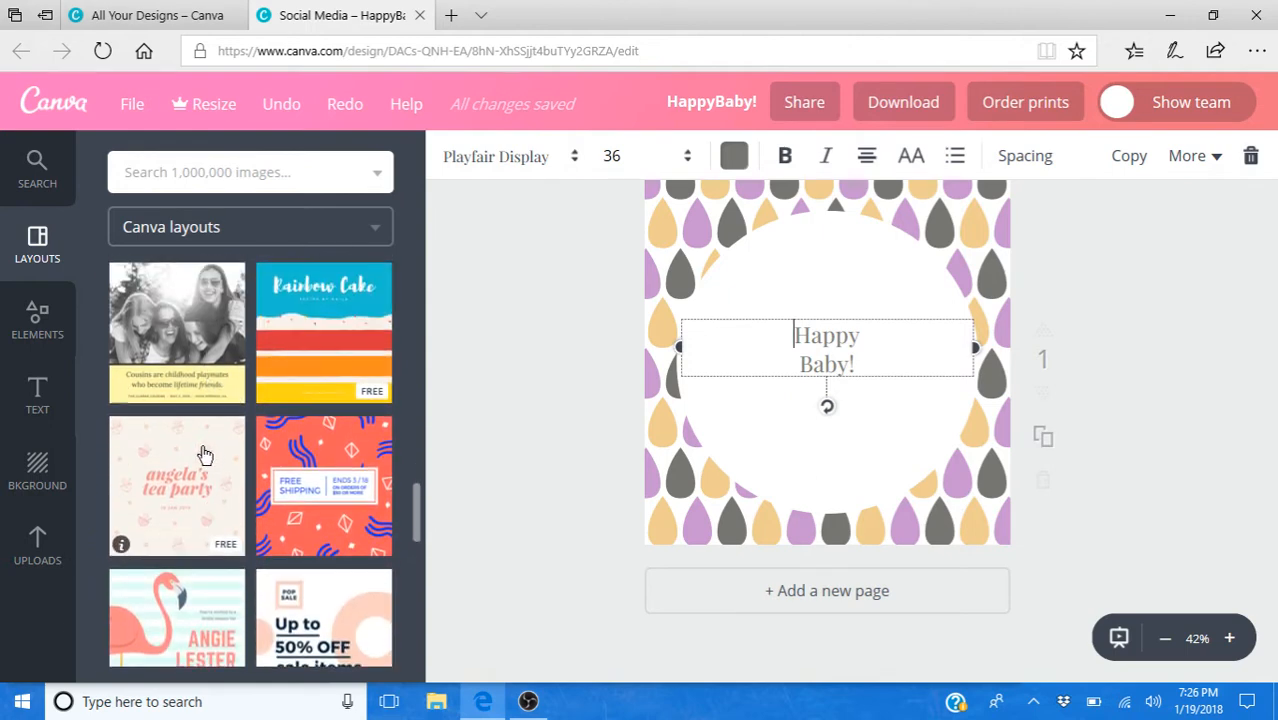
- Close the "HappyBaby!" design, leaving its page, and create a new blank Social Media design
click(420, 16)
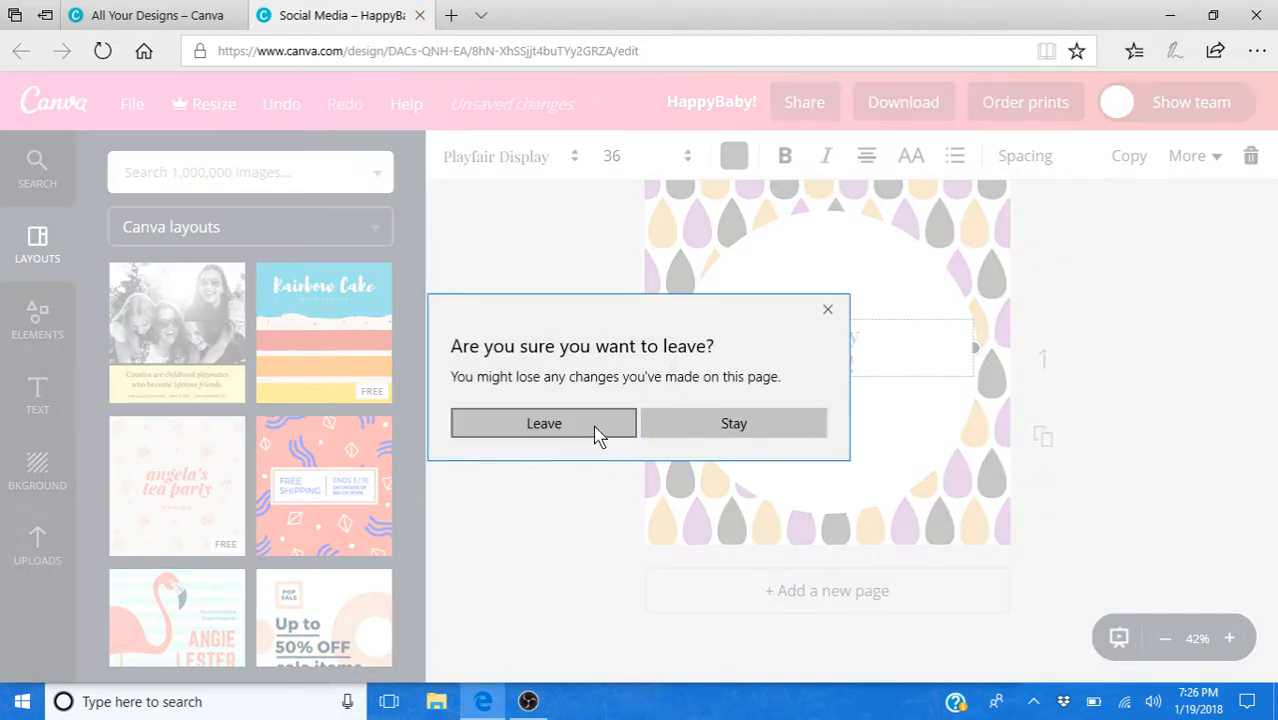
click(571, 427)
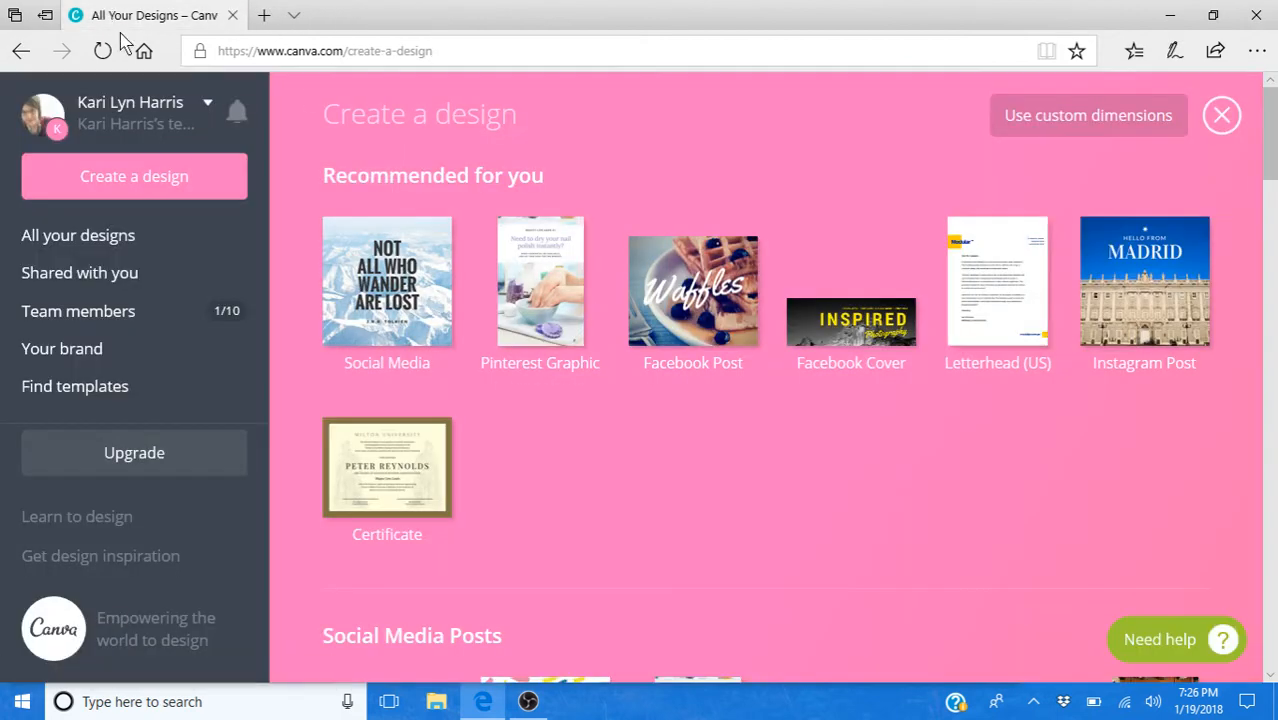
key(ctrl+t)
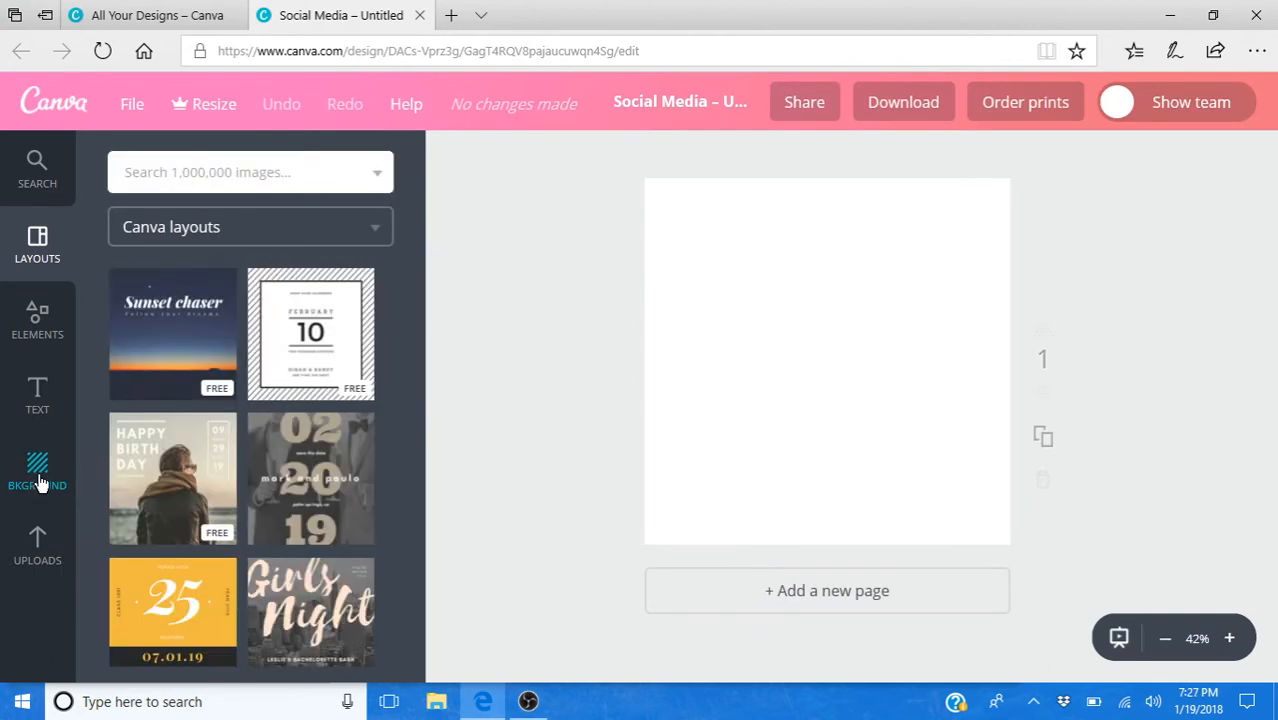
- Browse the free and paid backgrounds and apply the free coral background with diagonal stripes to the blank page
click(40, 482)
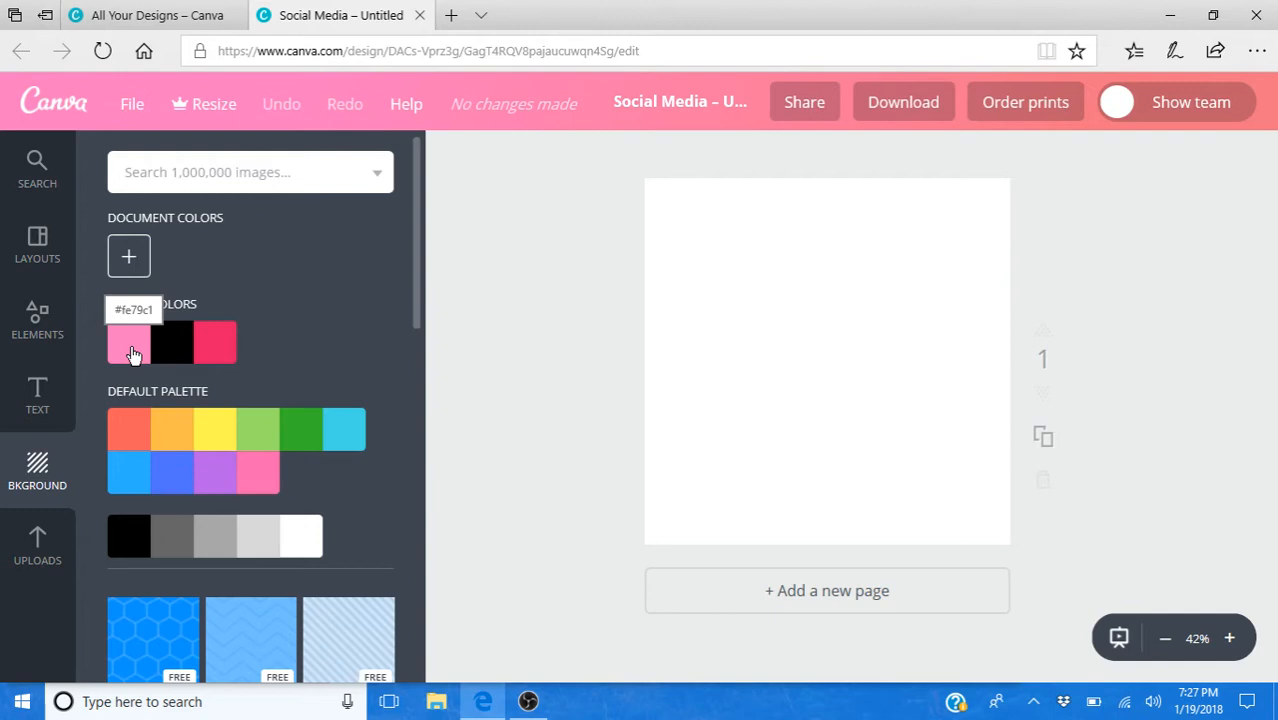
scroll(305, 420, down, 5)
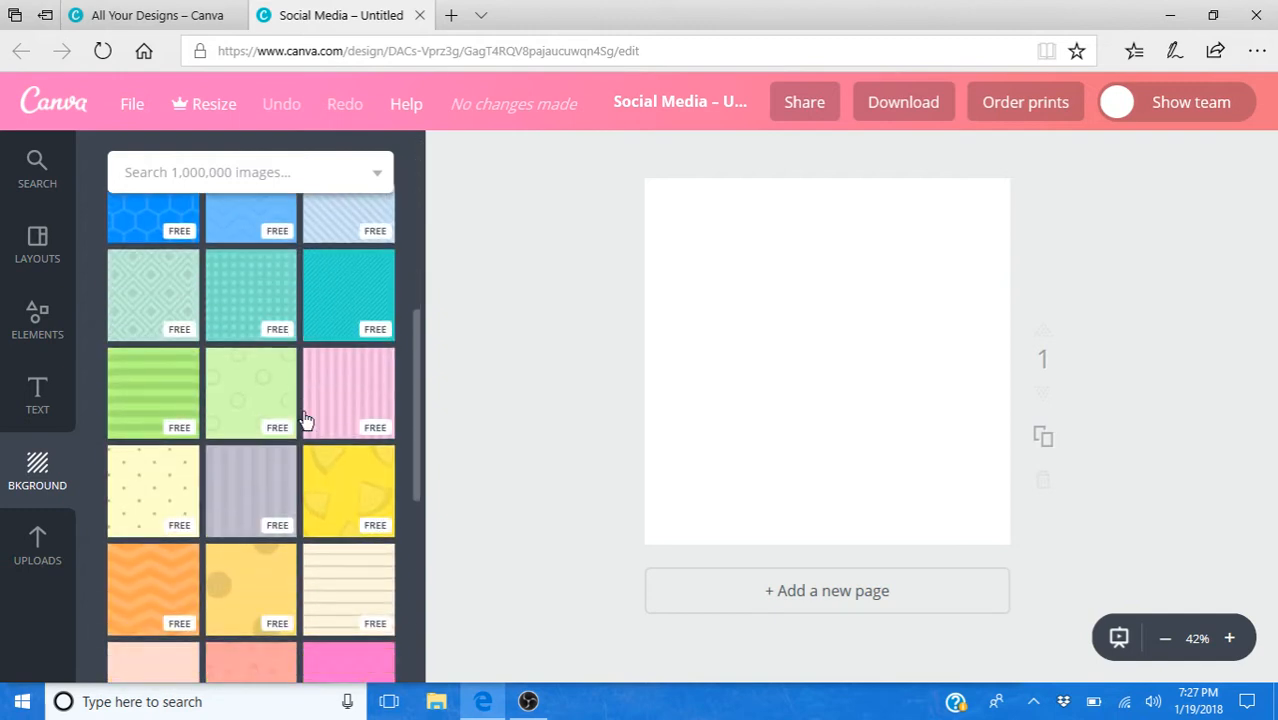
scroll(305, 420, down, 6)
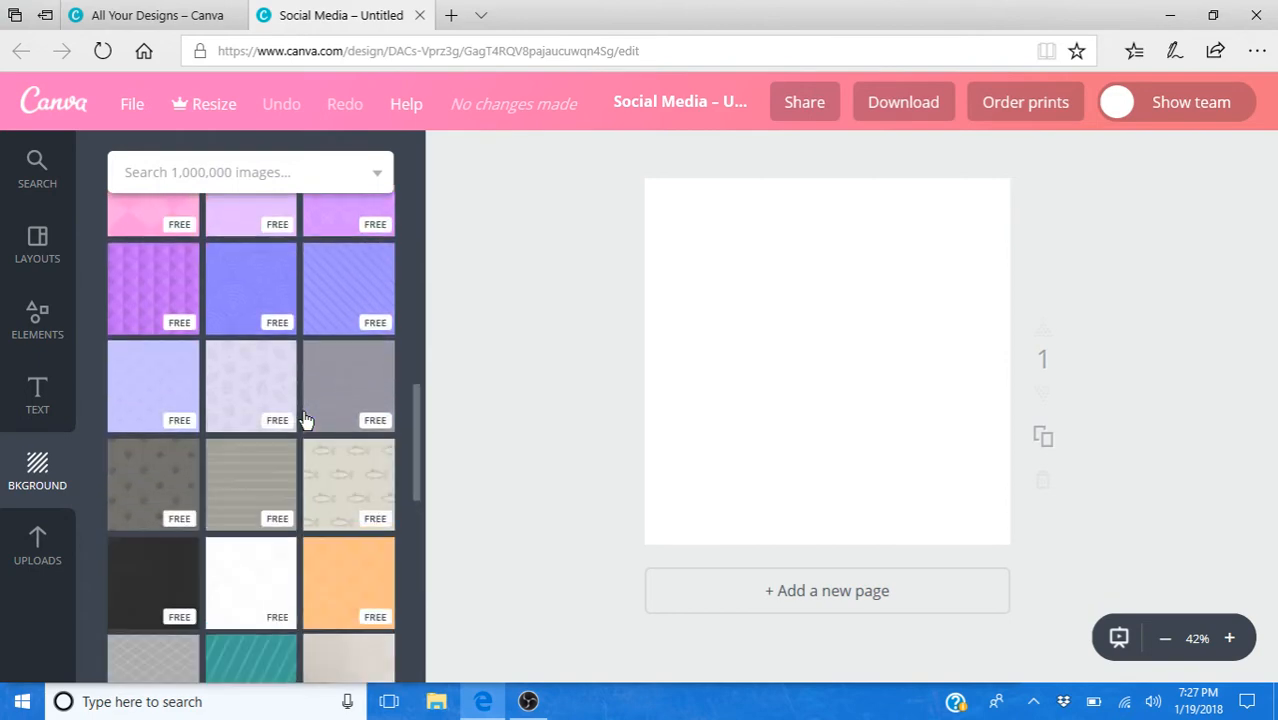
scroll(305, 420, down, 7)
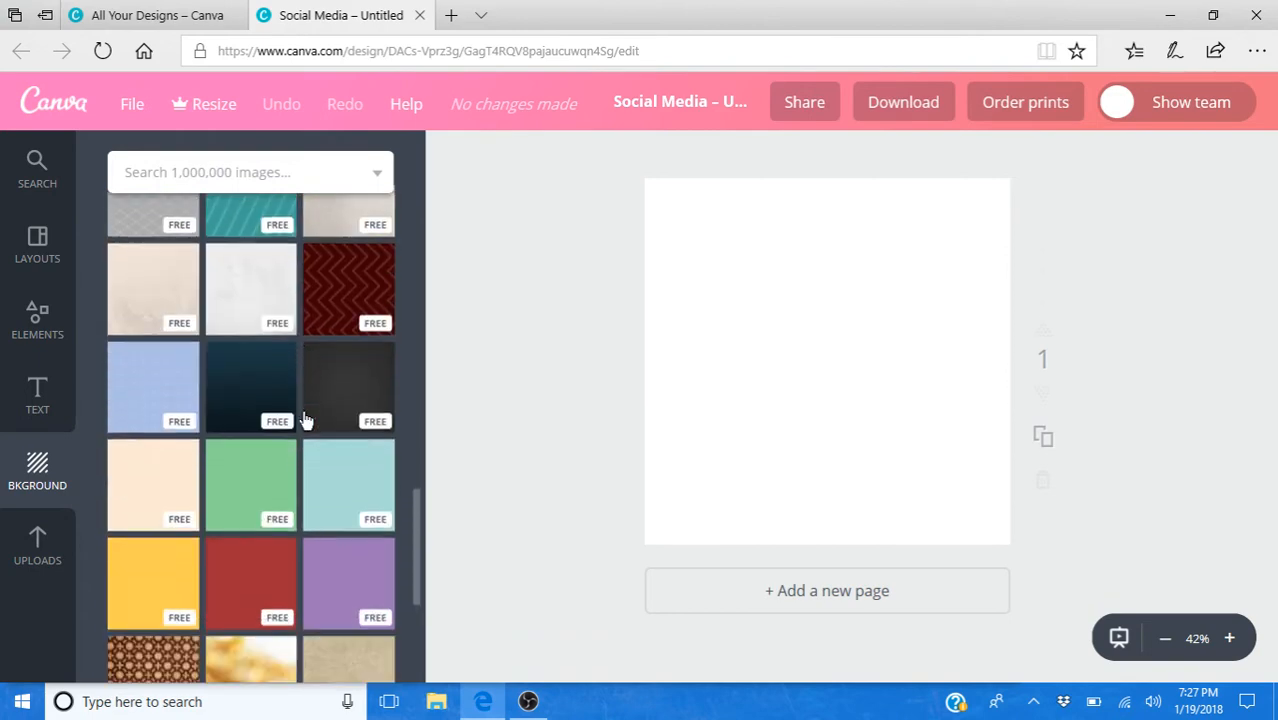
scroll(305, 420, down, 2)
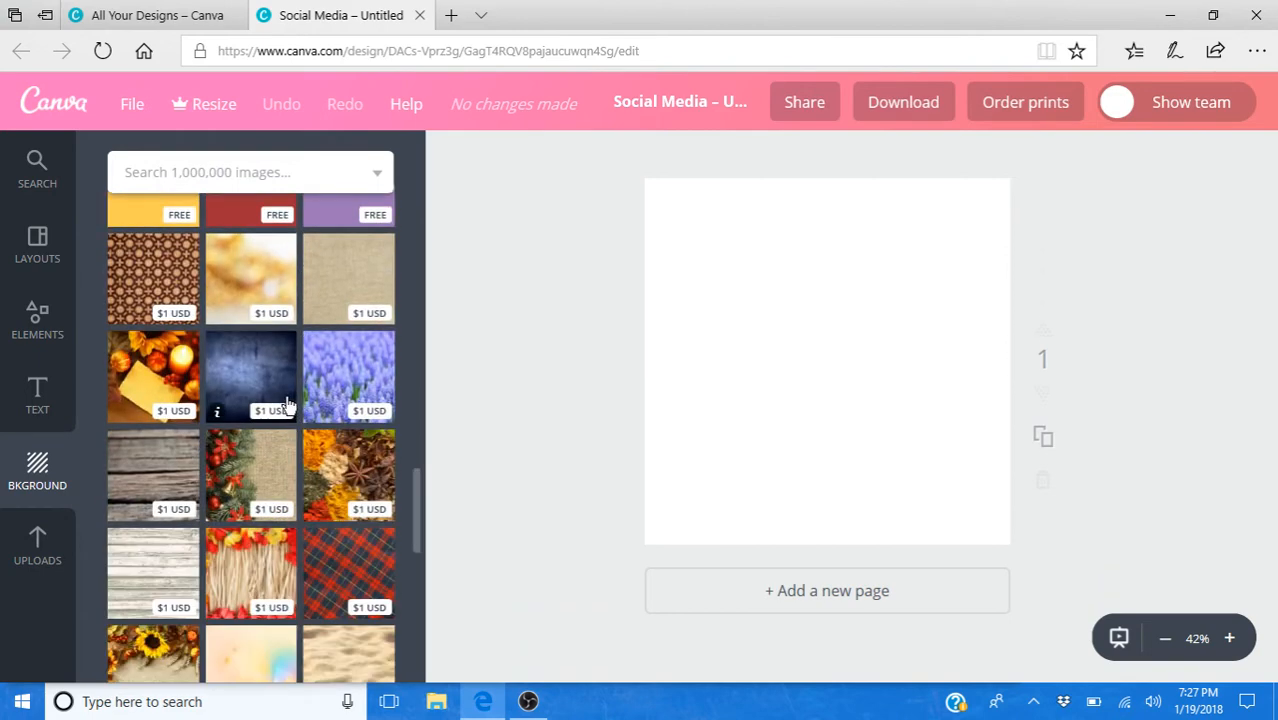
scroll(284, 408, down, 8)
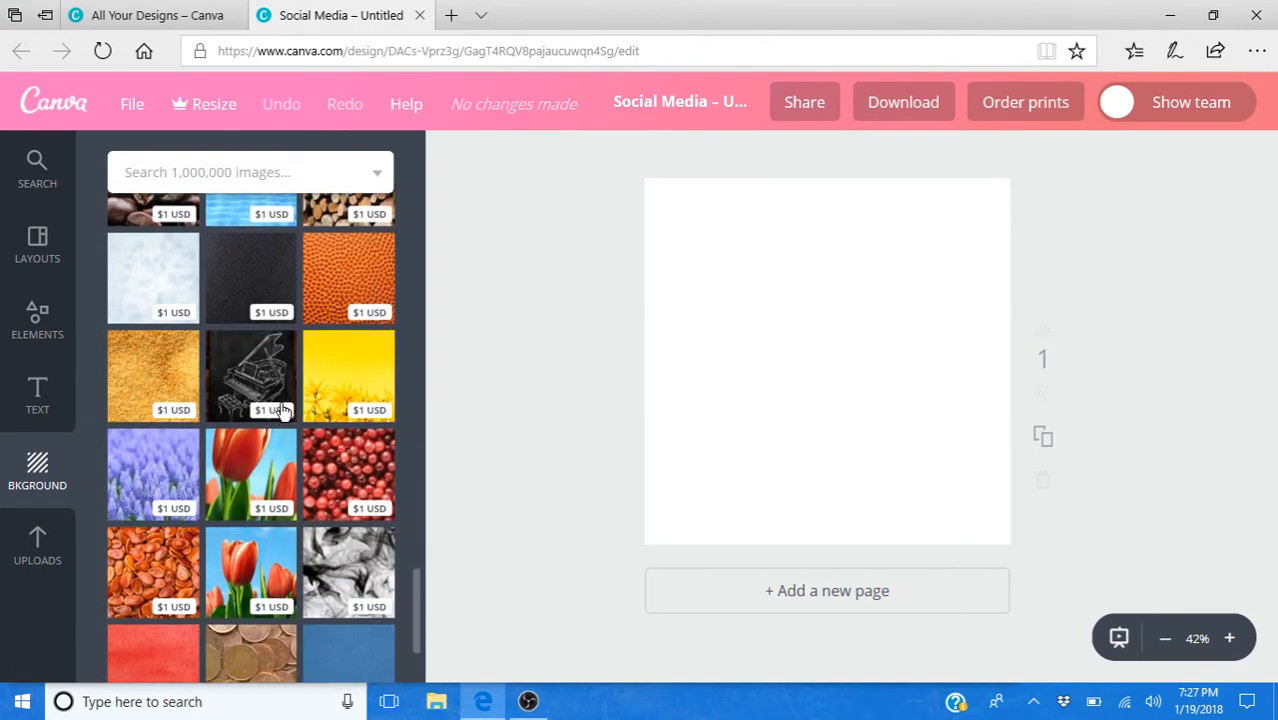
scroll(284, 408, down, 8)
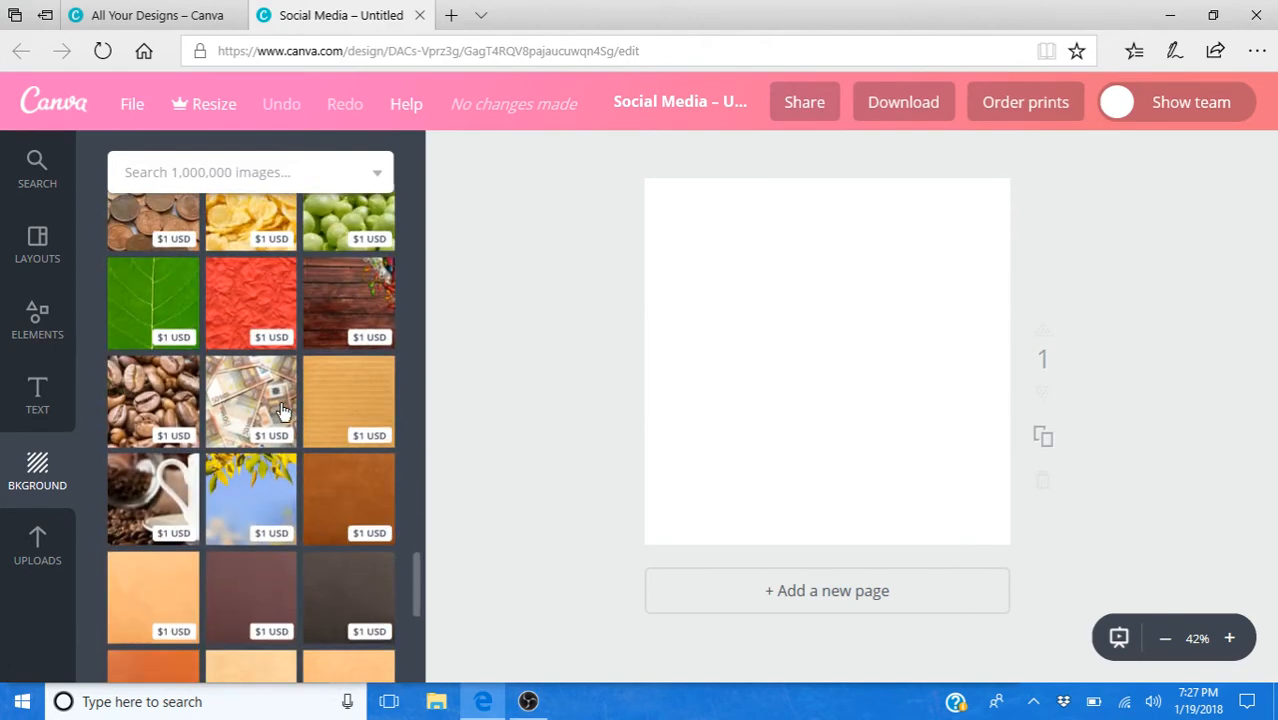
scroll(284, 408, down, 4)
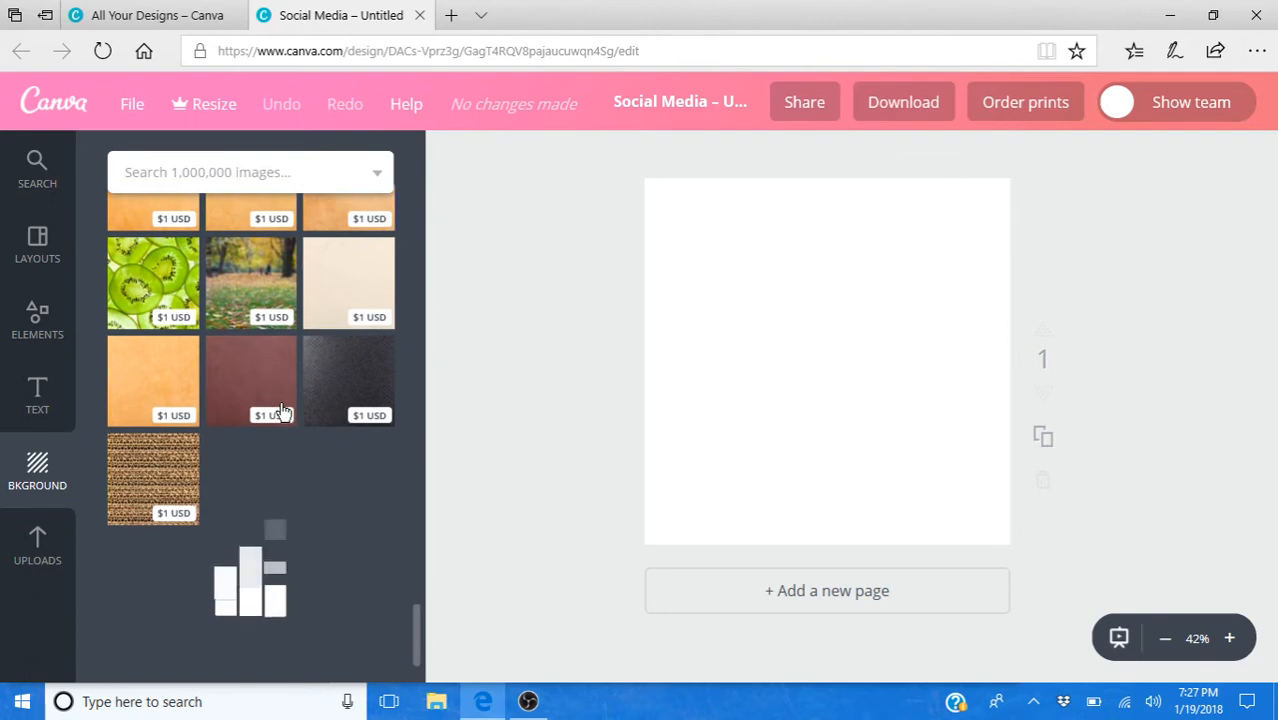
scroll(281, 410, down, 1)
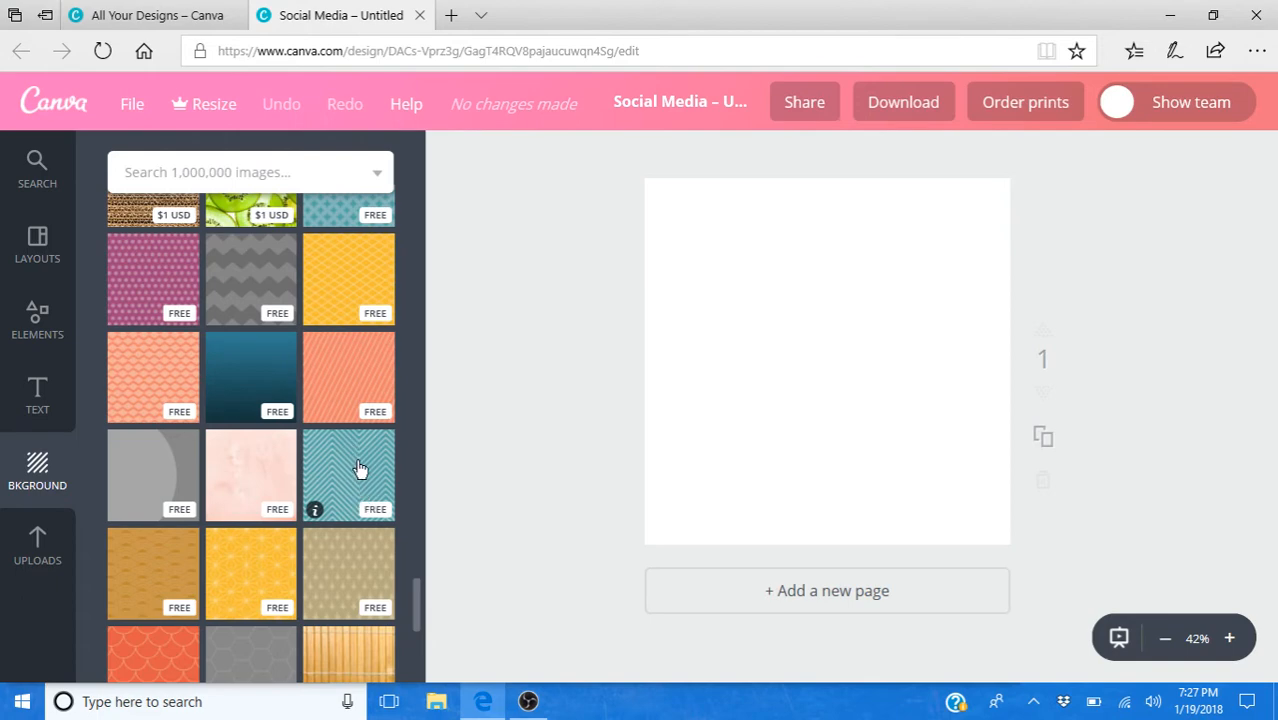
click(348, 398)
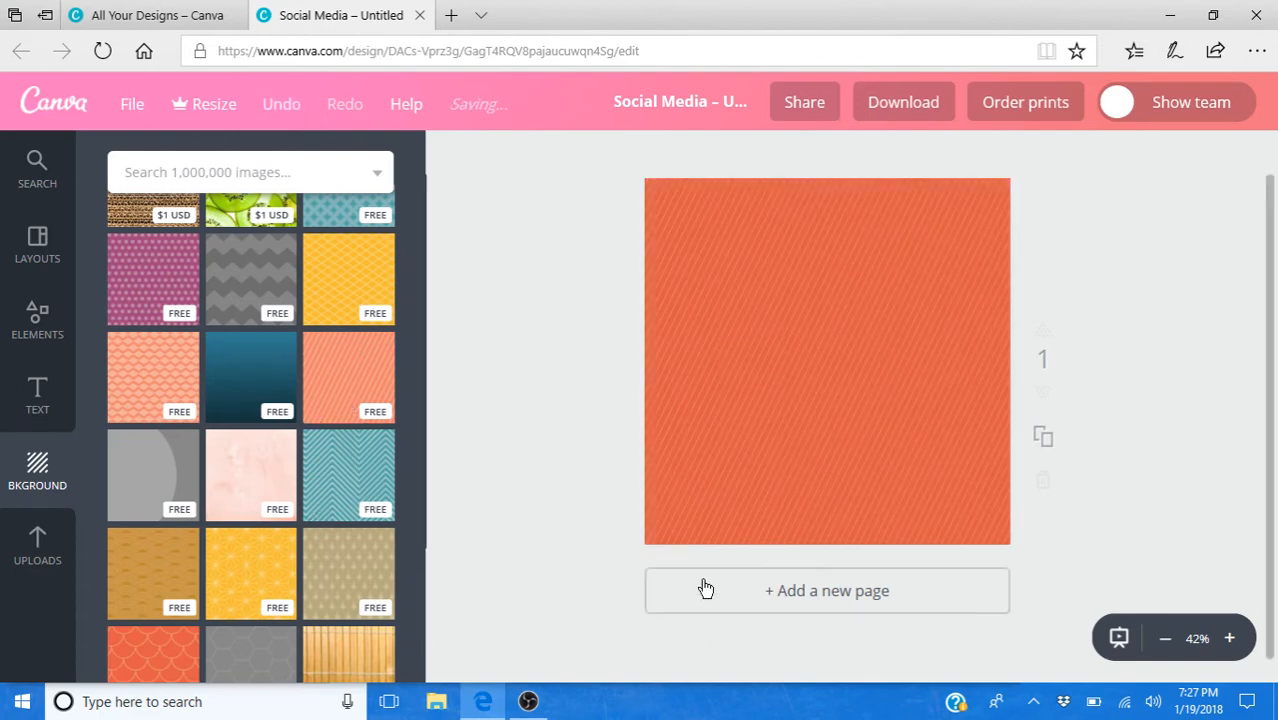
- Recolor the diagonal striped background with the light pink brand color
click(679, 332)
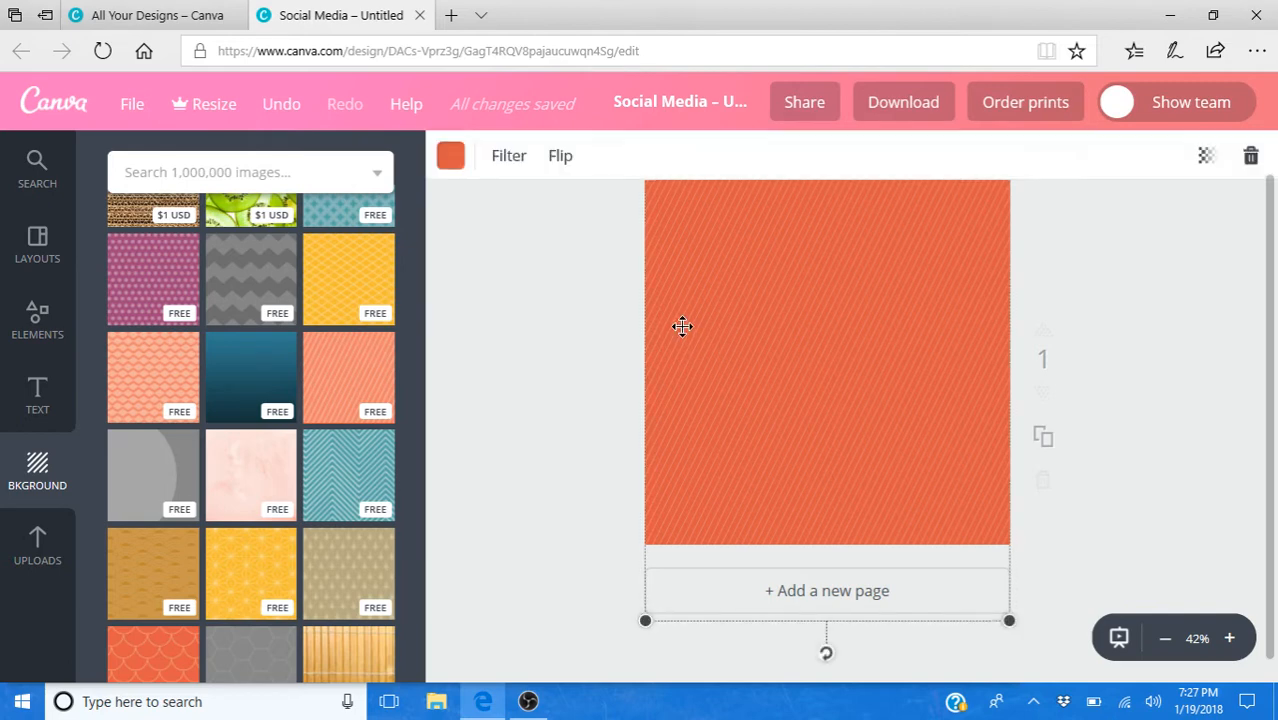
click(449, 155)
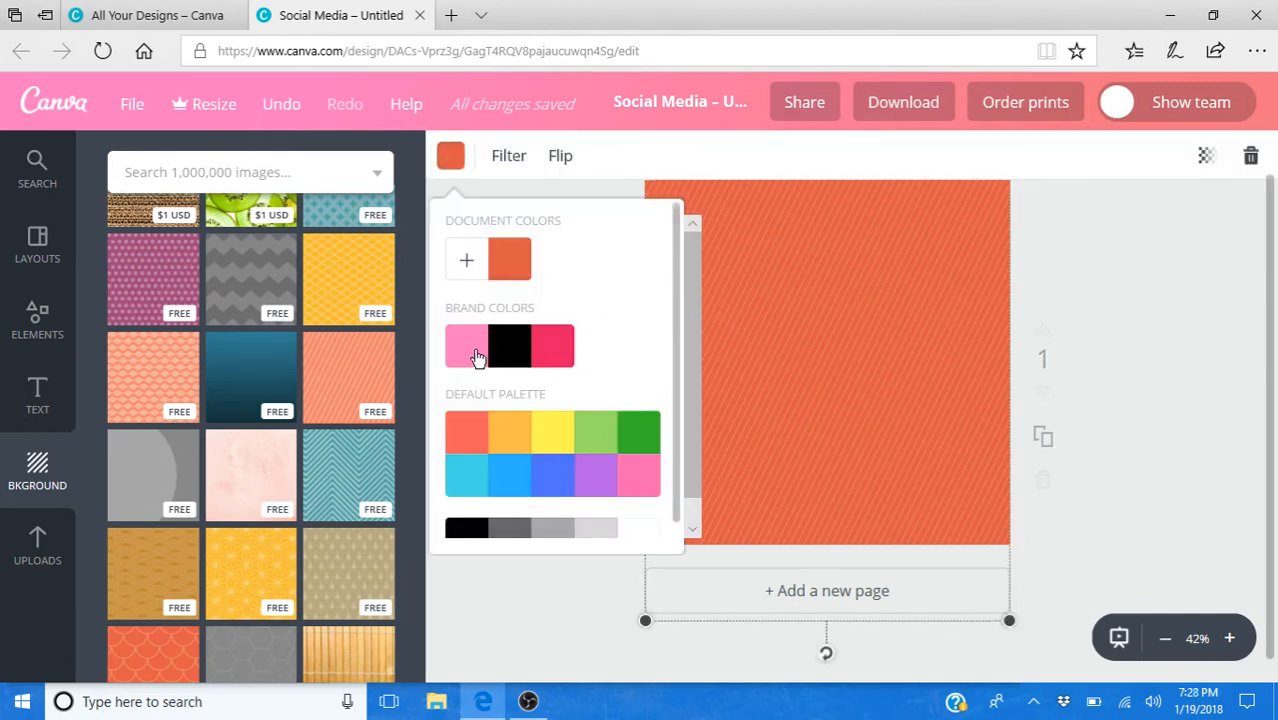
click(478, 358)
click(1140, 510)
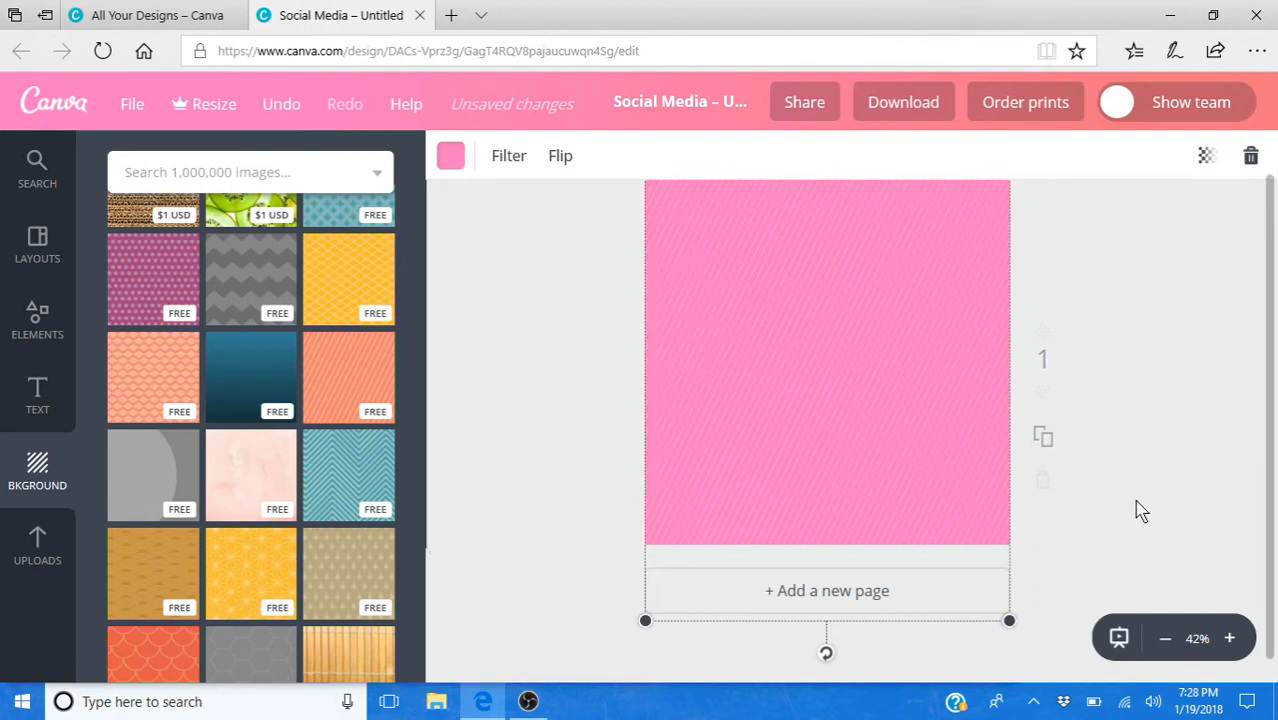
click(1136, 510)
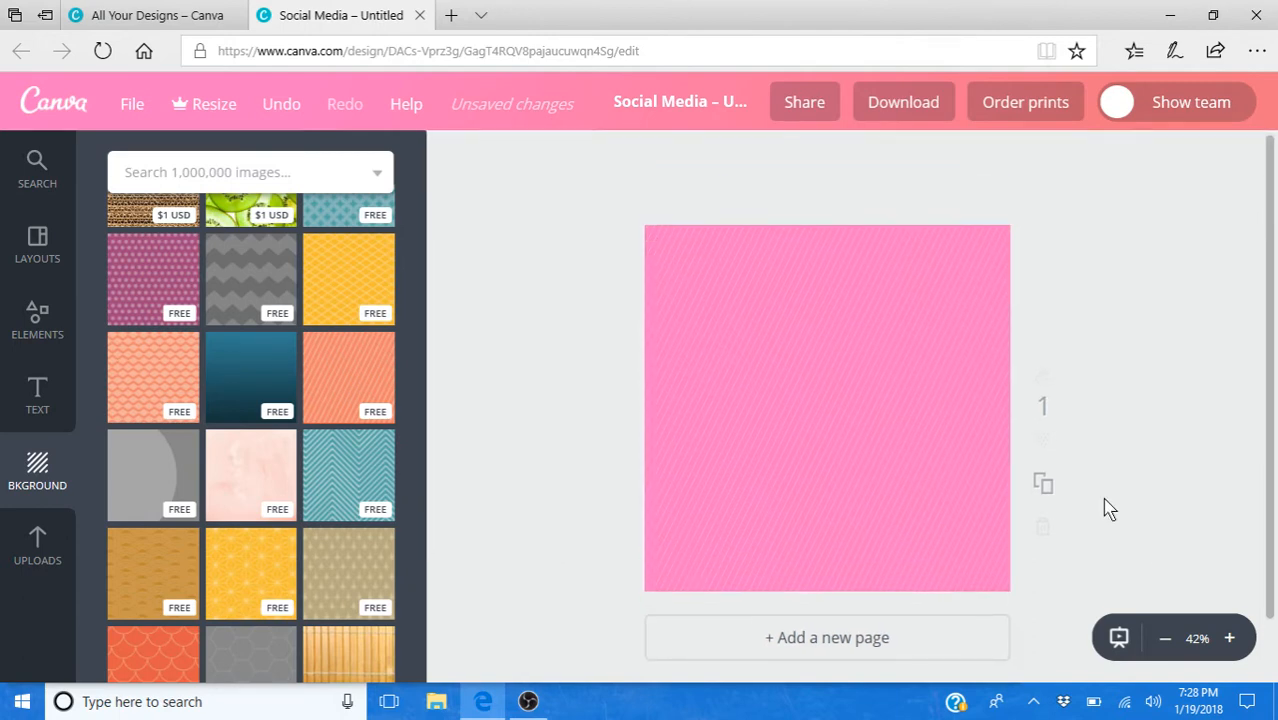
- Browse the text layouts and add the free "Authentic Leather" text layout to the pink page
click(37, 400)
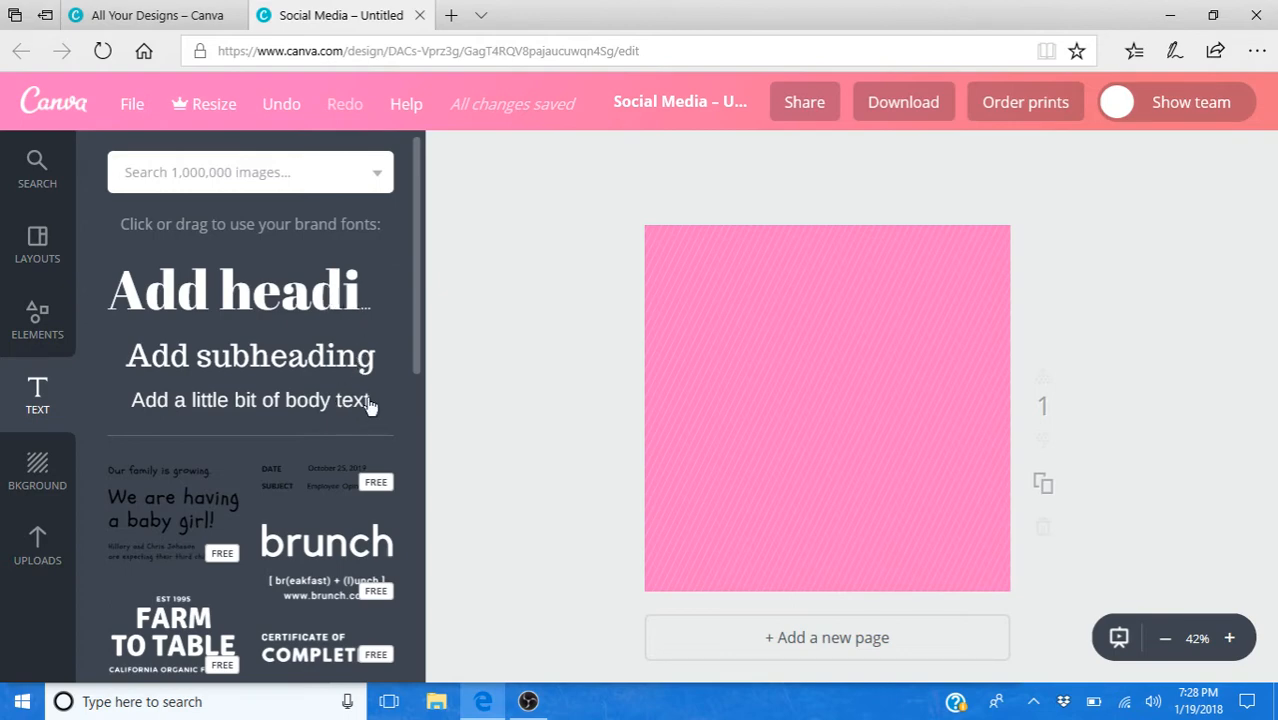
scroll(308, 330, down, 1)
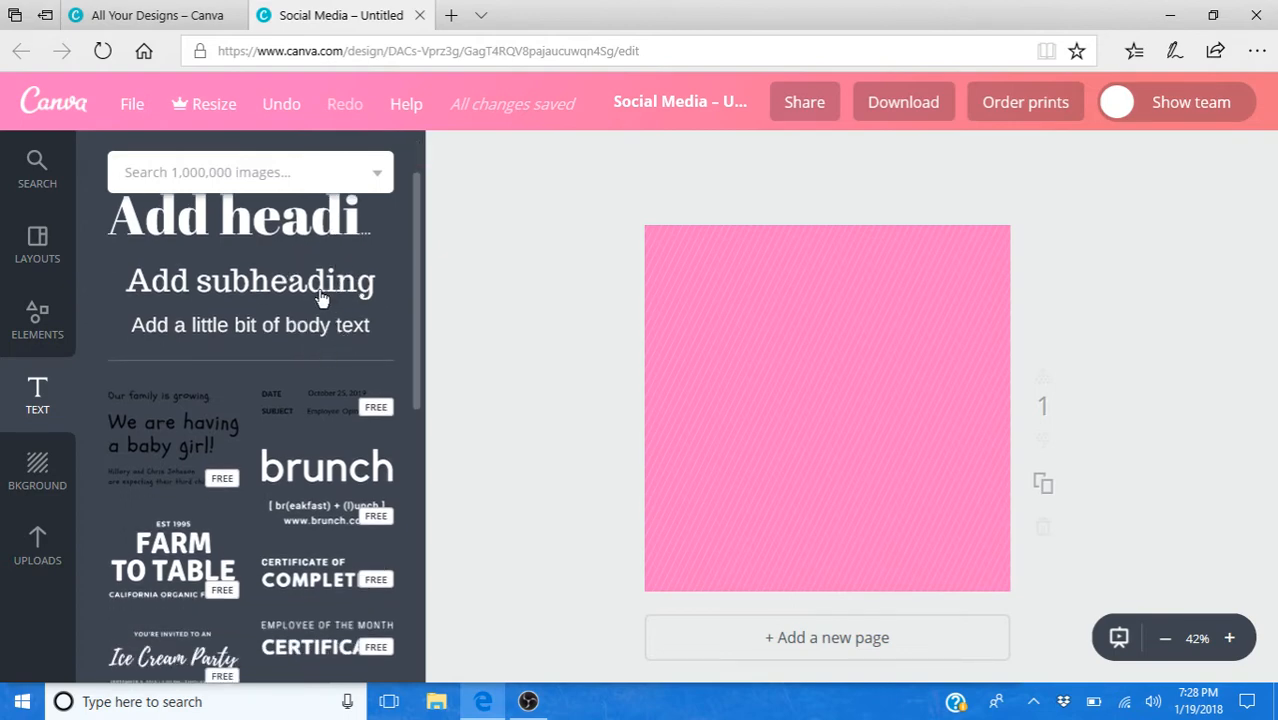
scroll(397, 444, down, 3)
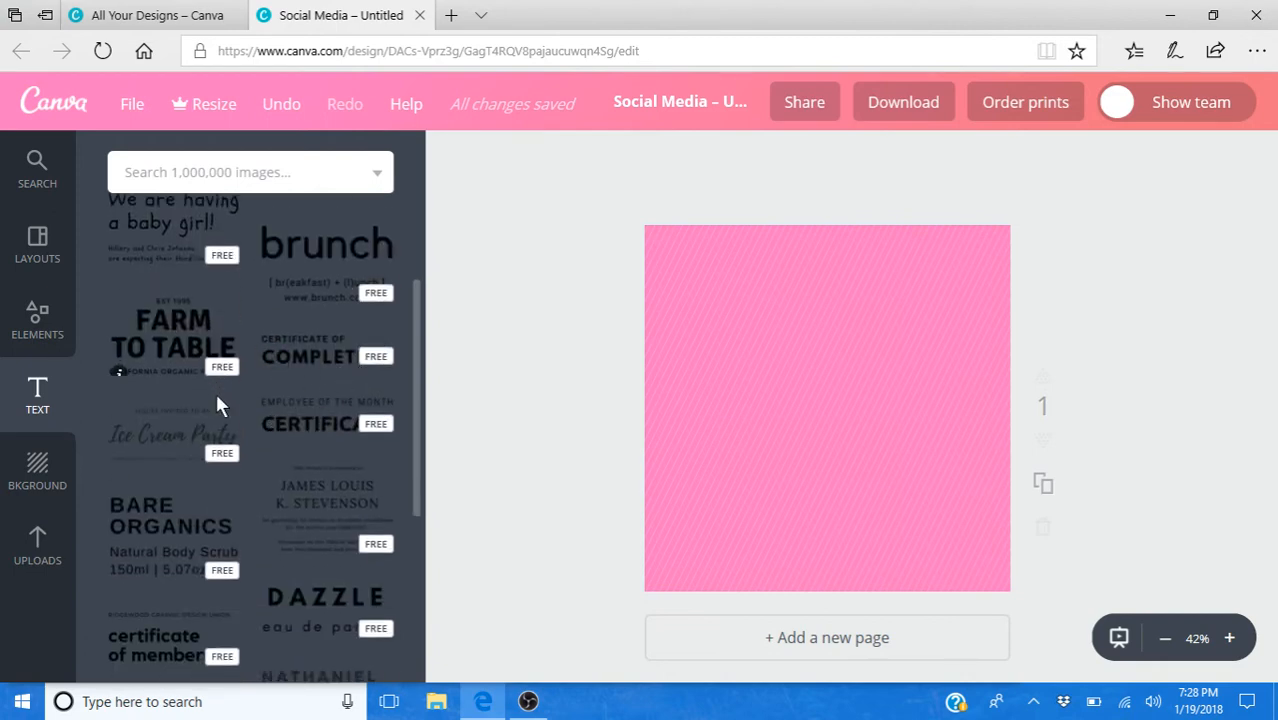
scroll(218, 405, down, 3)
scroll(185, 320, down, 3)
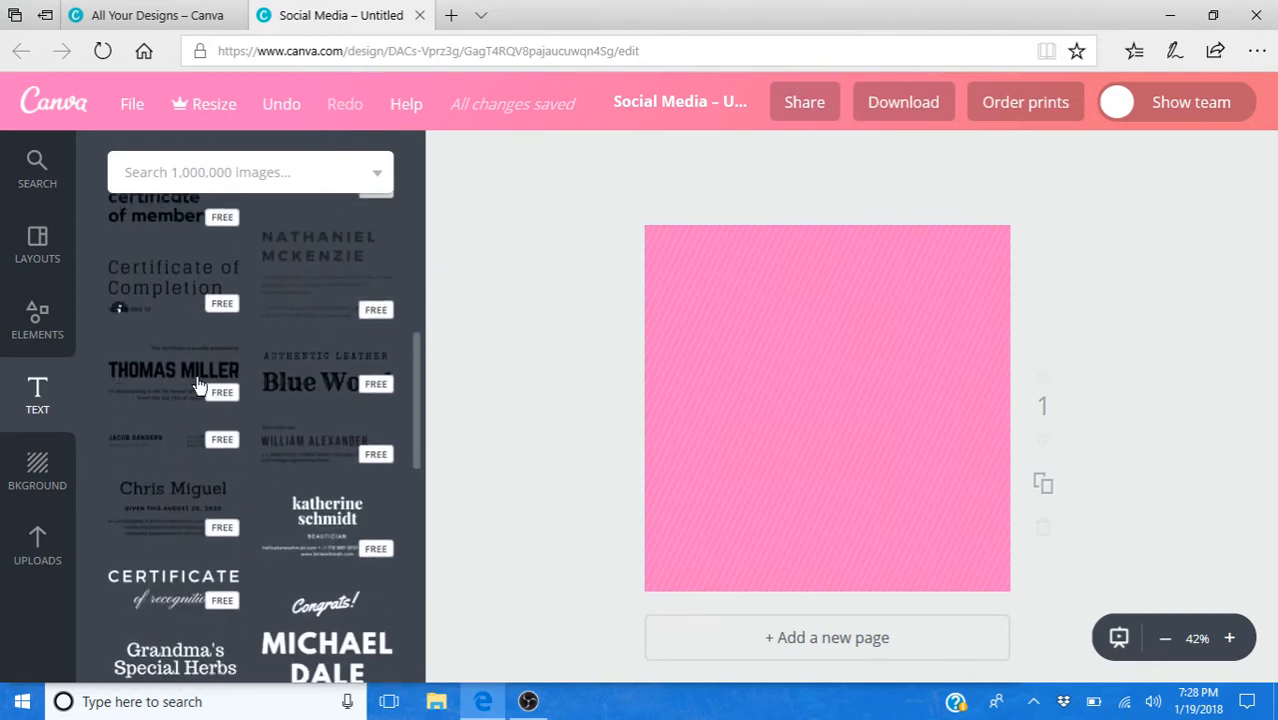
scroll(320, 407, down, 2)
scroll(334, 300, up, 2)
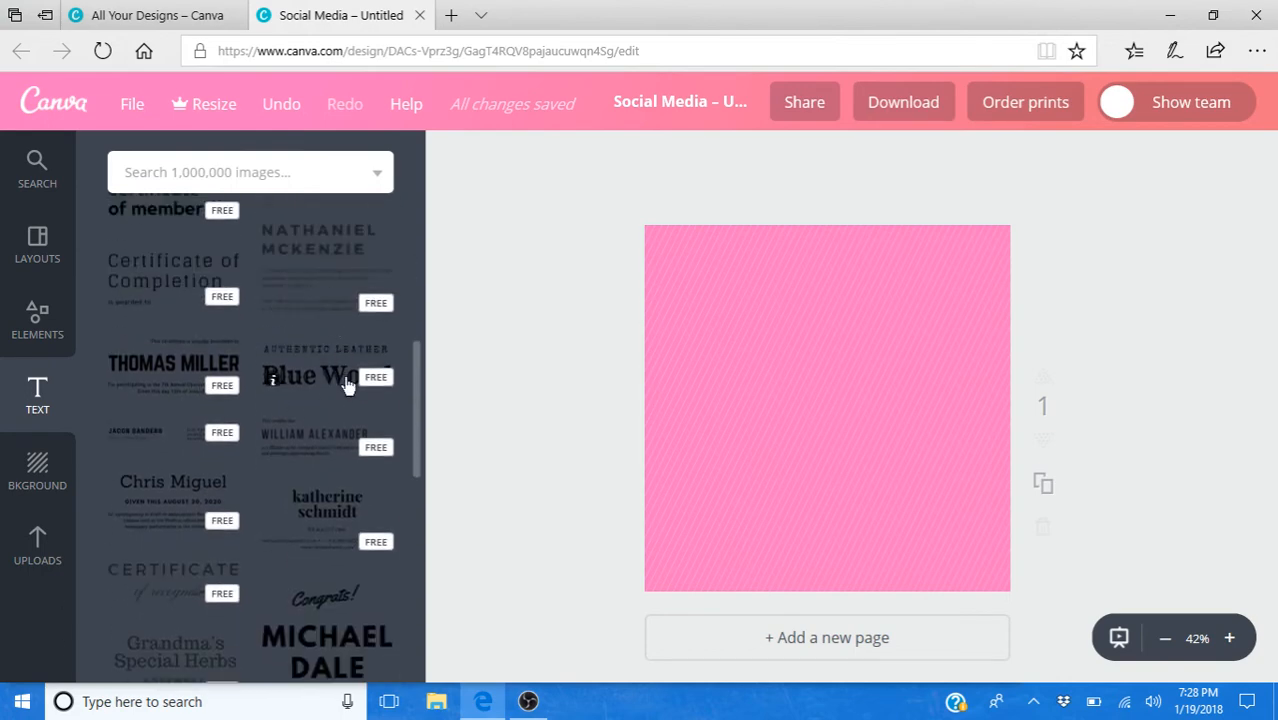
click(343, 374)
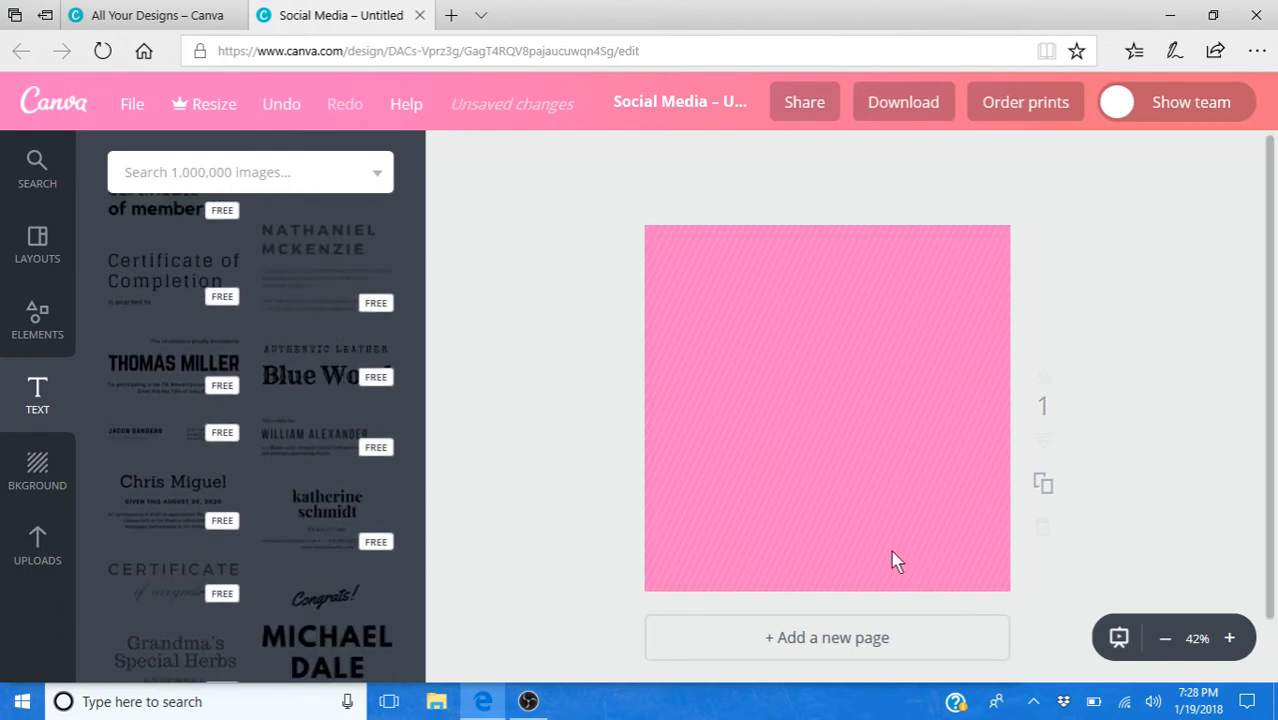
- Add the "Authentic Leather" text layout to the page and replace its "Blue Wood" line with a first name
click(330, 376)
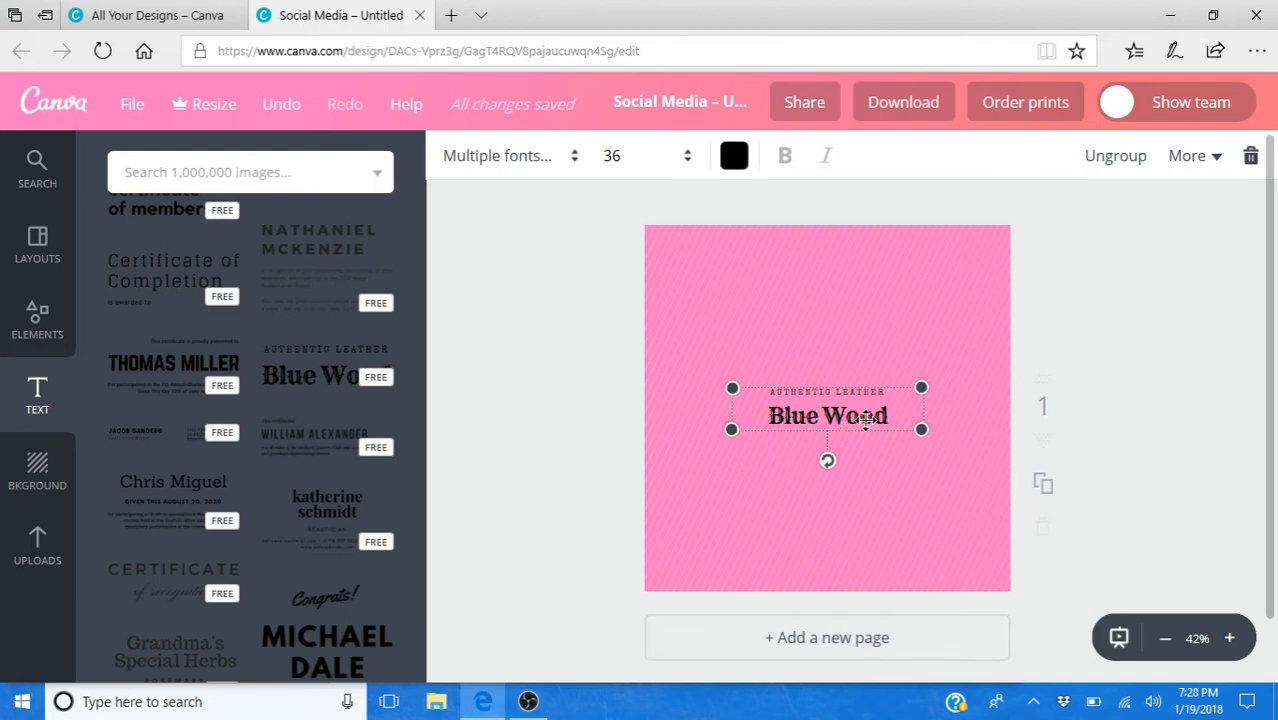
click(833, 417)
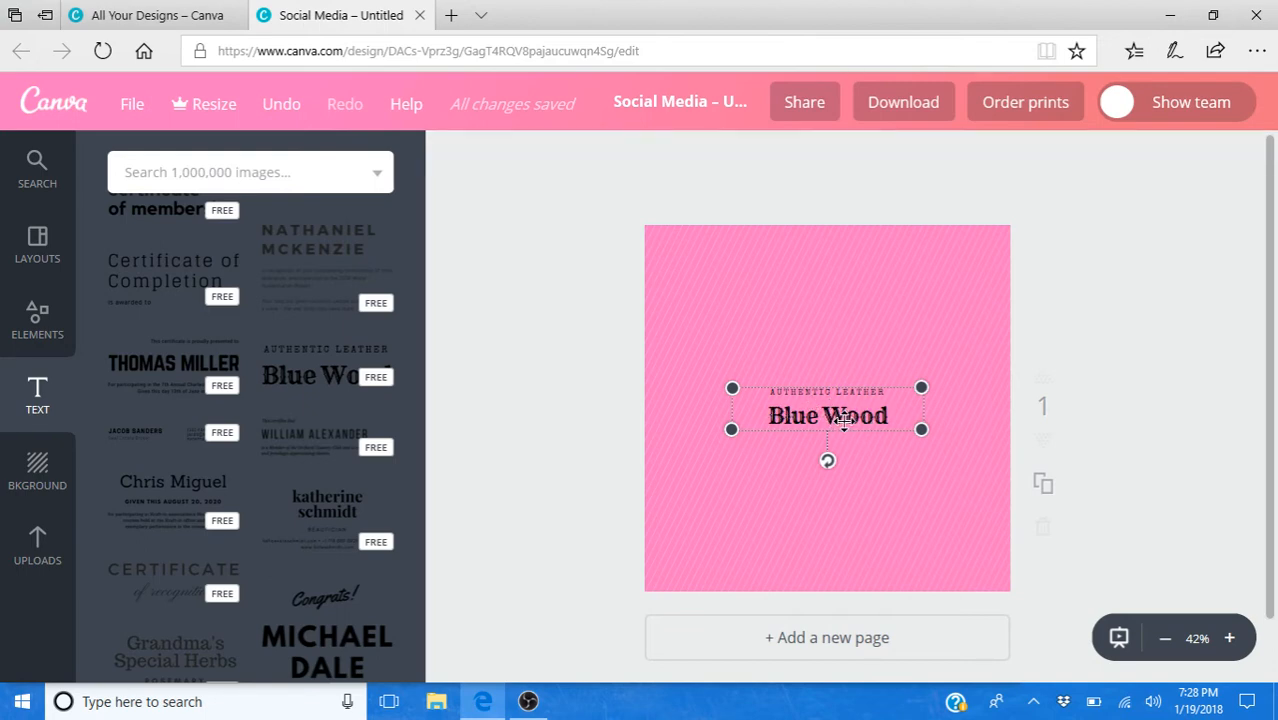
click(820, 421)
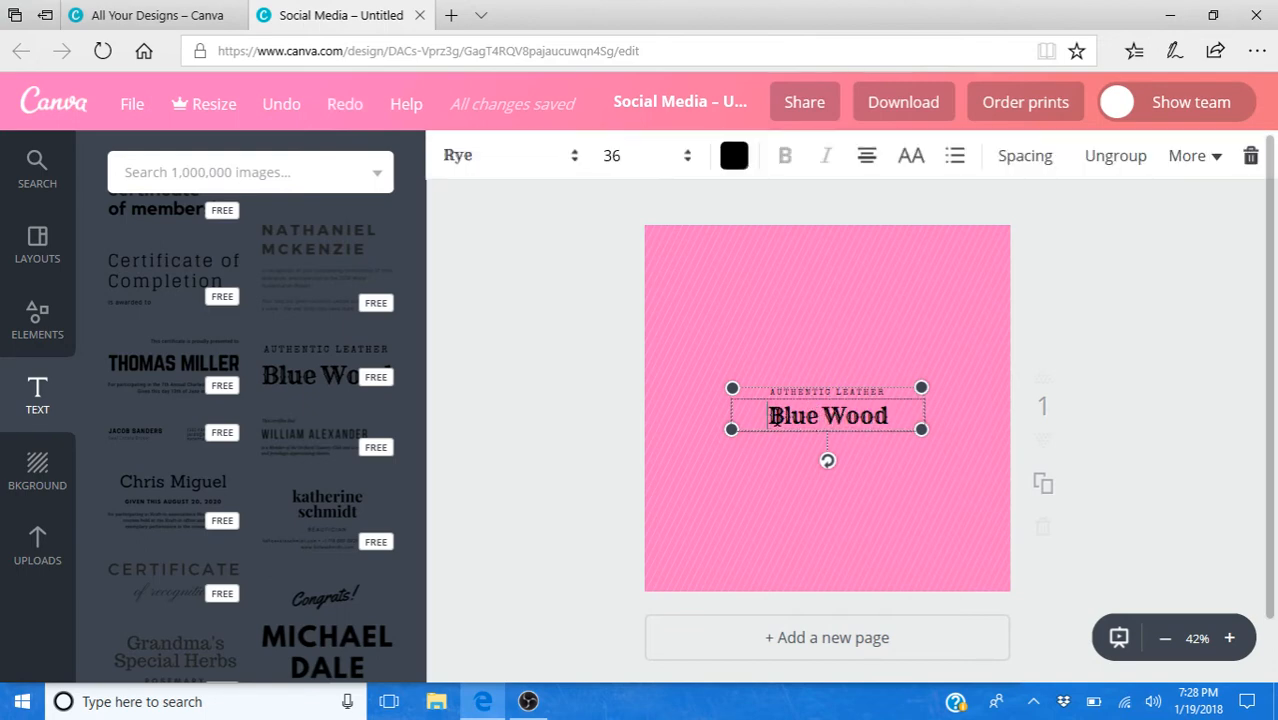
drag(776, 418, 897, 432)
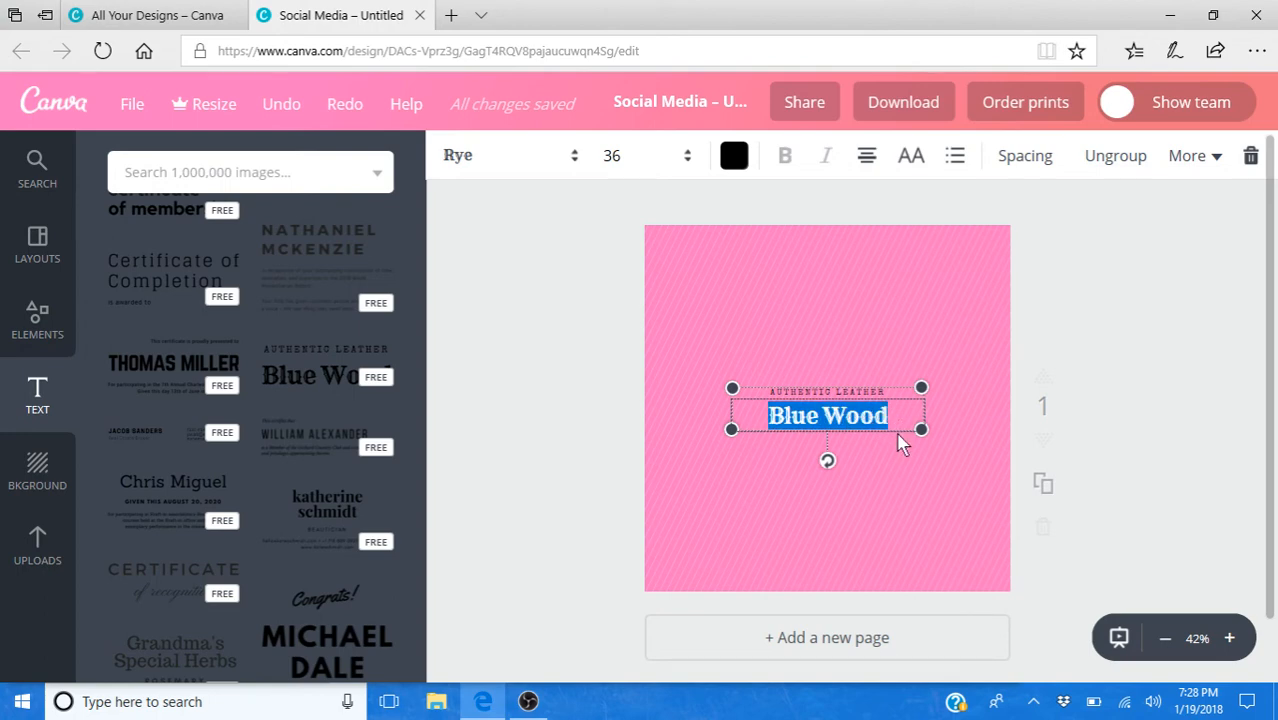
text(Kari)
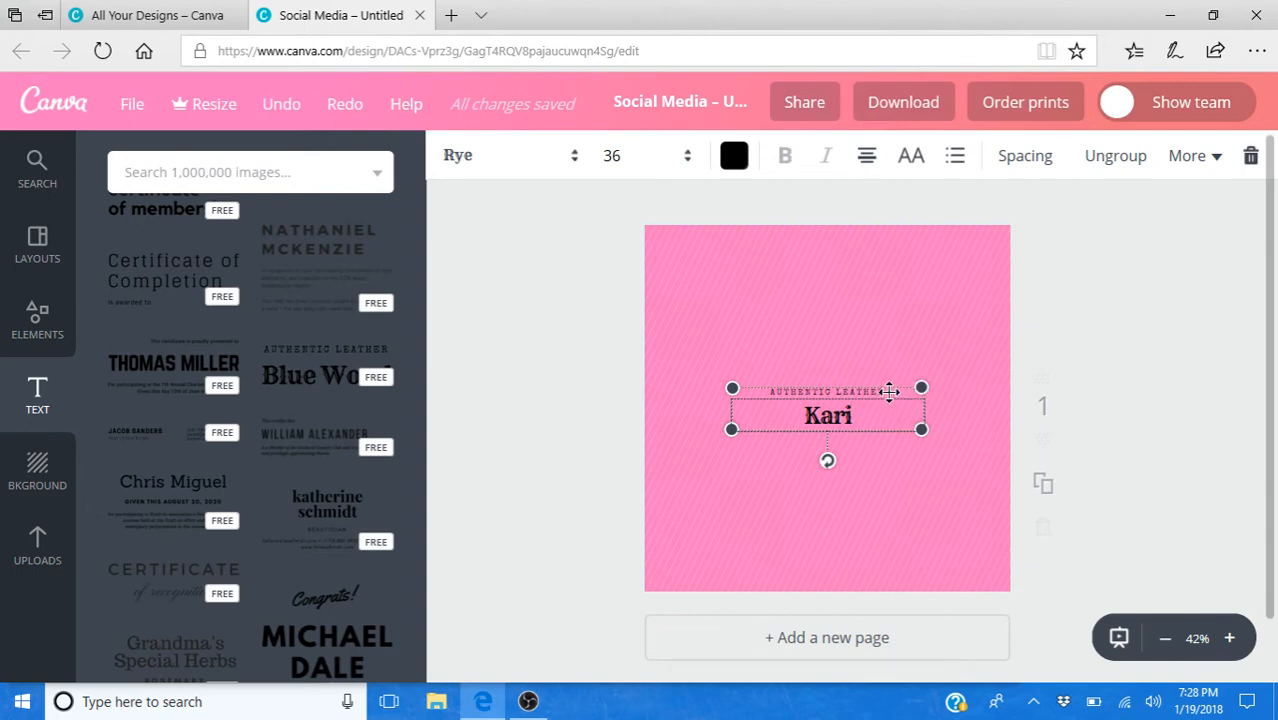
- Ungroup the two-line text layout and move both of its lines off the page to remove them
mouse_move(868, 393)
mouse_down()
mouse_move(884, 351)
mouse_move(847, 319)
mouse_move(887, 448)
mouse_move(872, 353)
mouse_move(873, 373)
mouse_up()
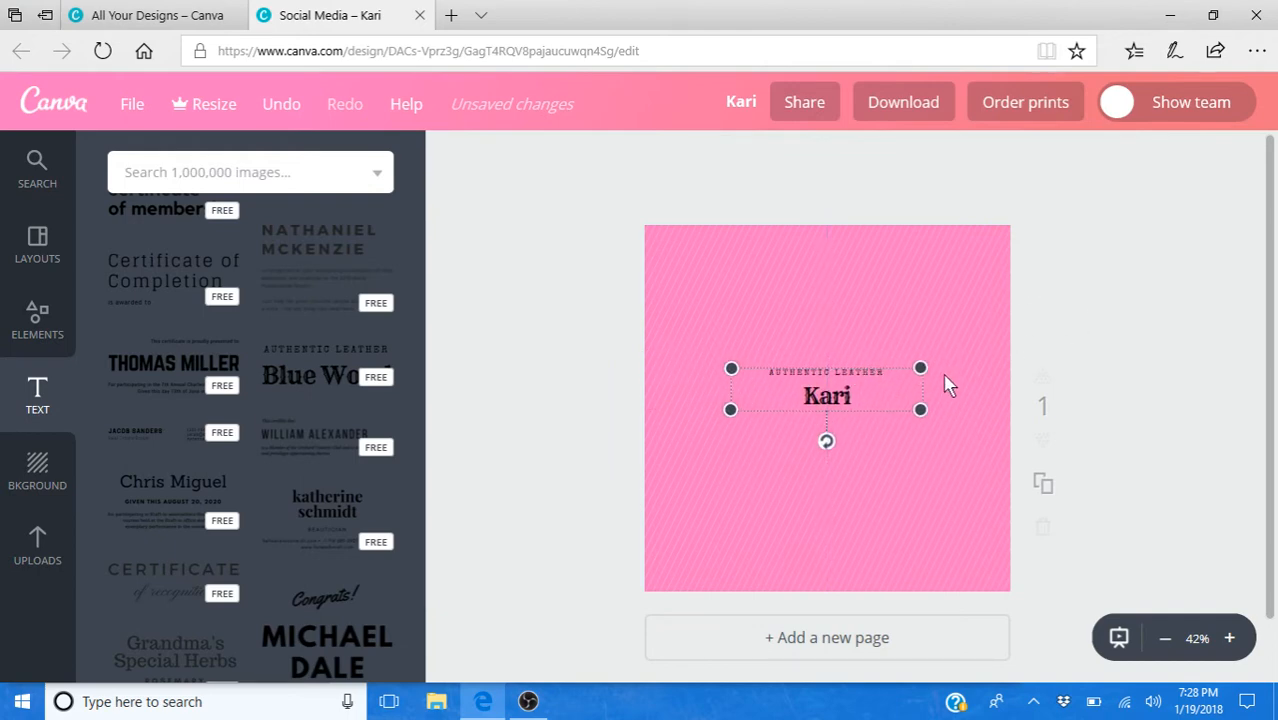
click(909, 384)
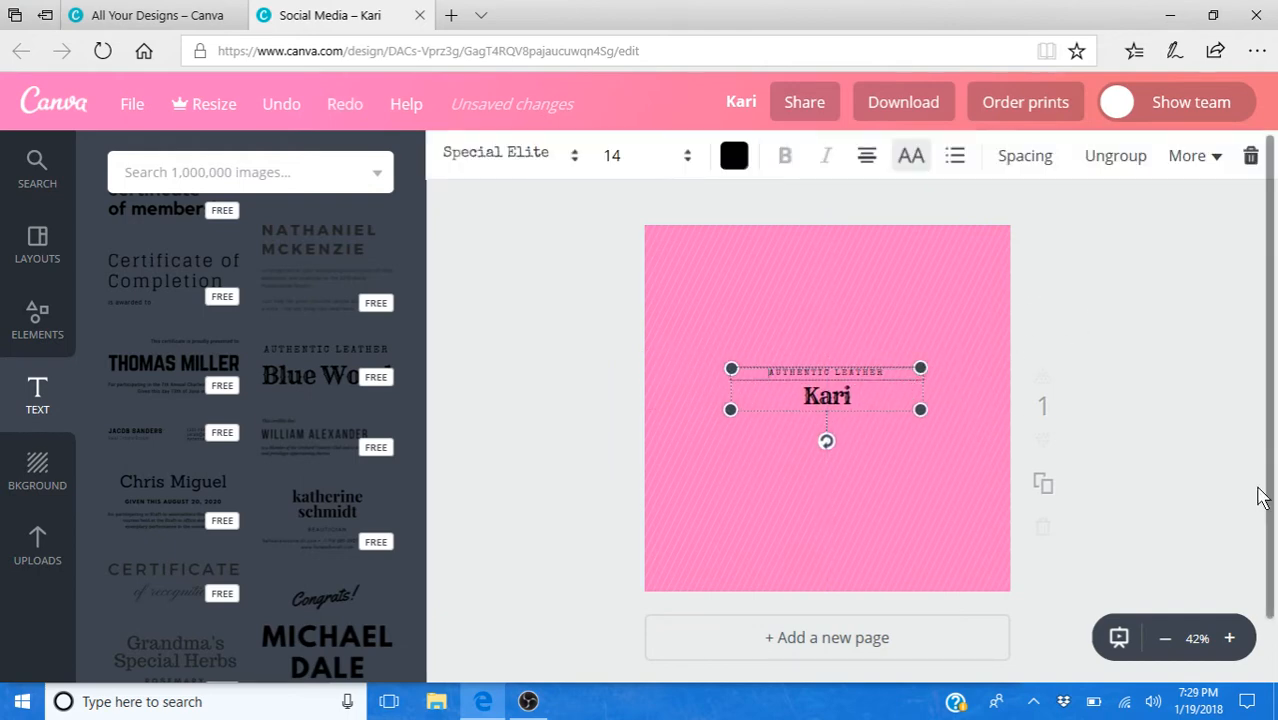
click(1120, 158)
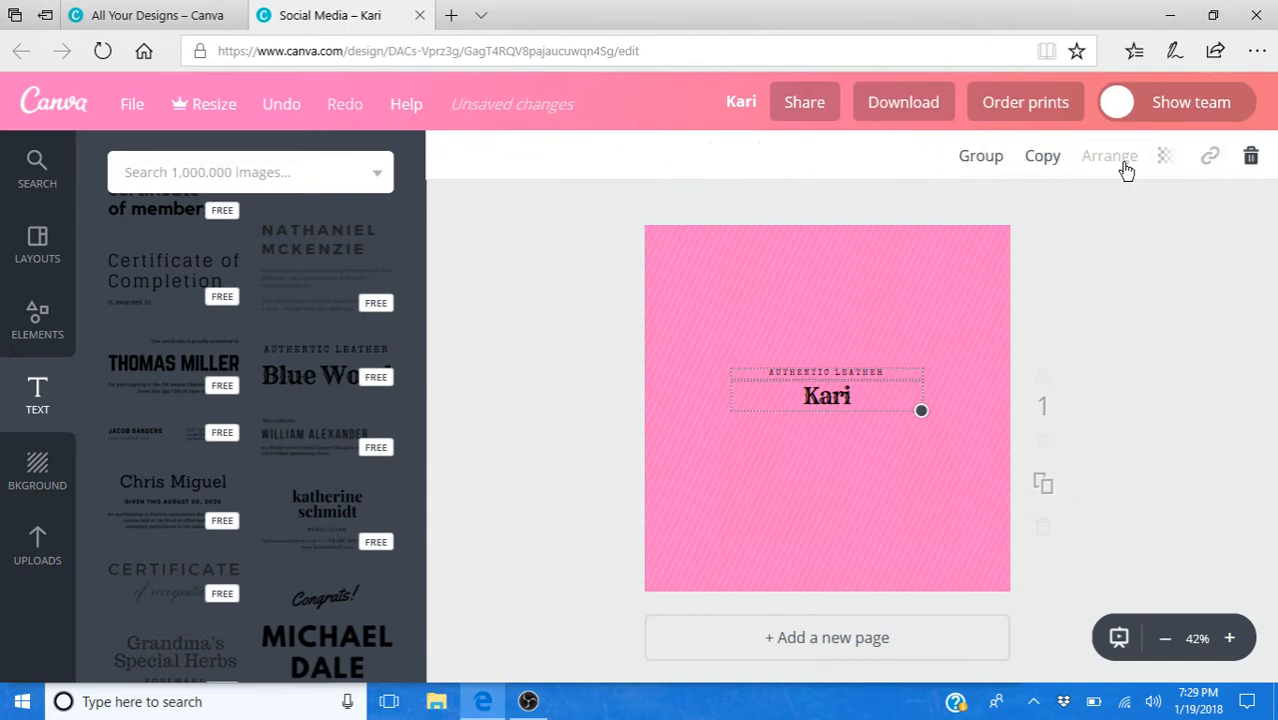
drag(887, 395, 893, 417)
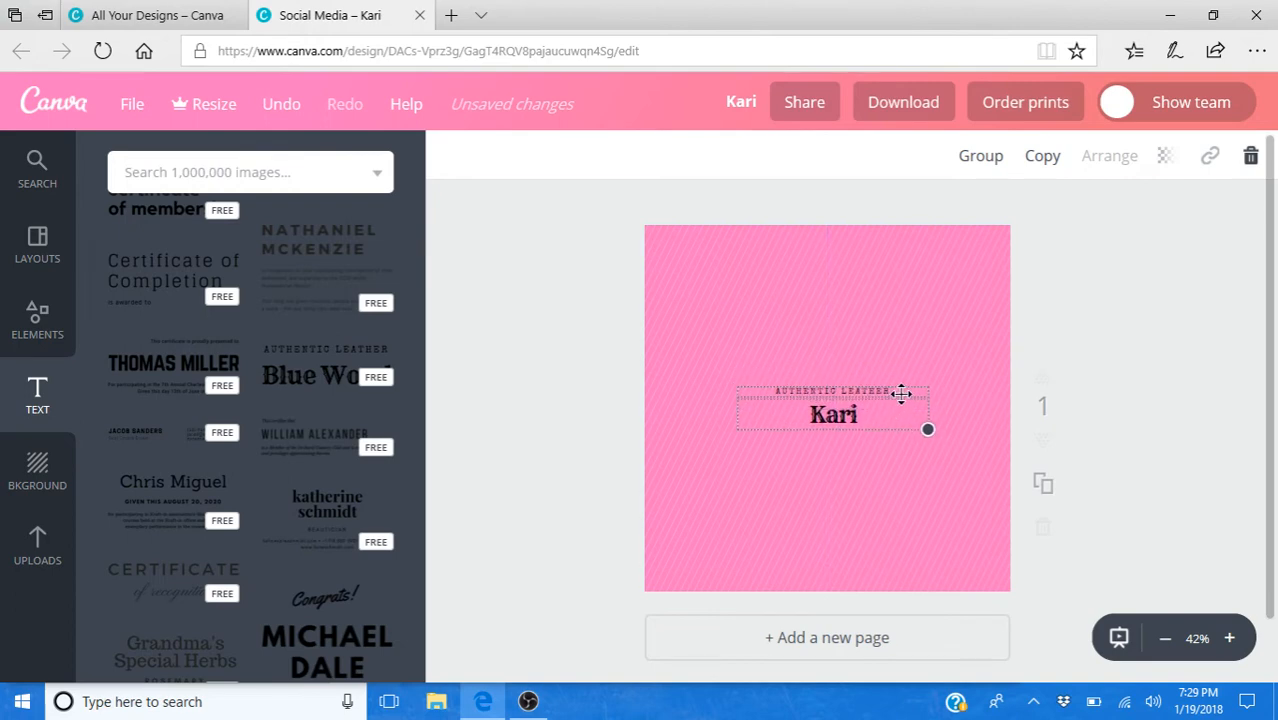
mouse_move(884, 389)
mouse_down()
mouse_move(870, 364)
mouse_move(859, 371)
mouse_move(902, 380)
mouse_move(882, 368)
mouse_up()
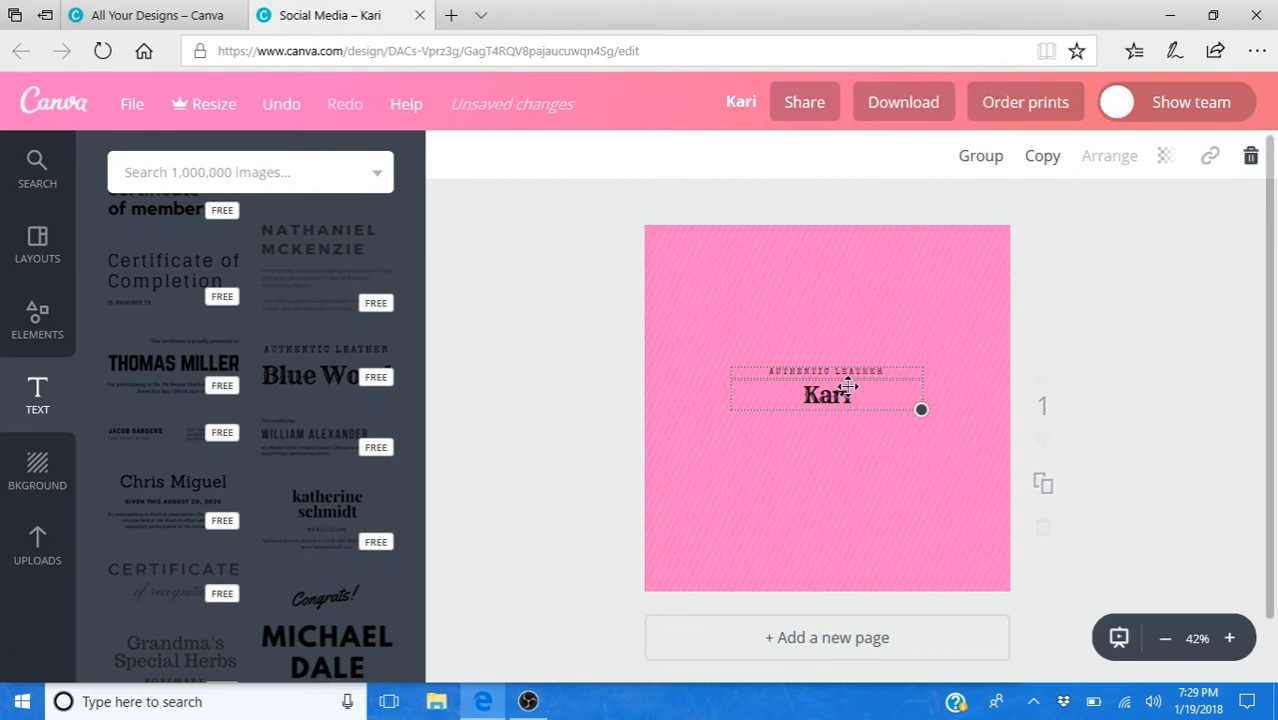
mouse_move(855, 393)
mouse_down()
mouse_move(1195, 462)
mouse_move(859, 388)
mouse_up()
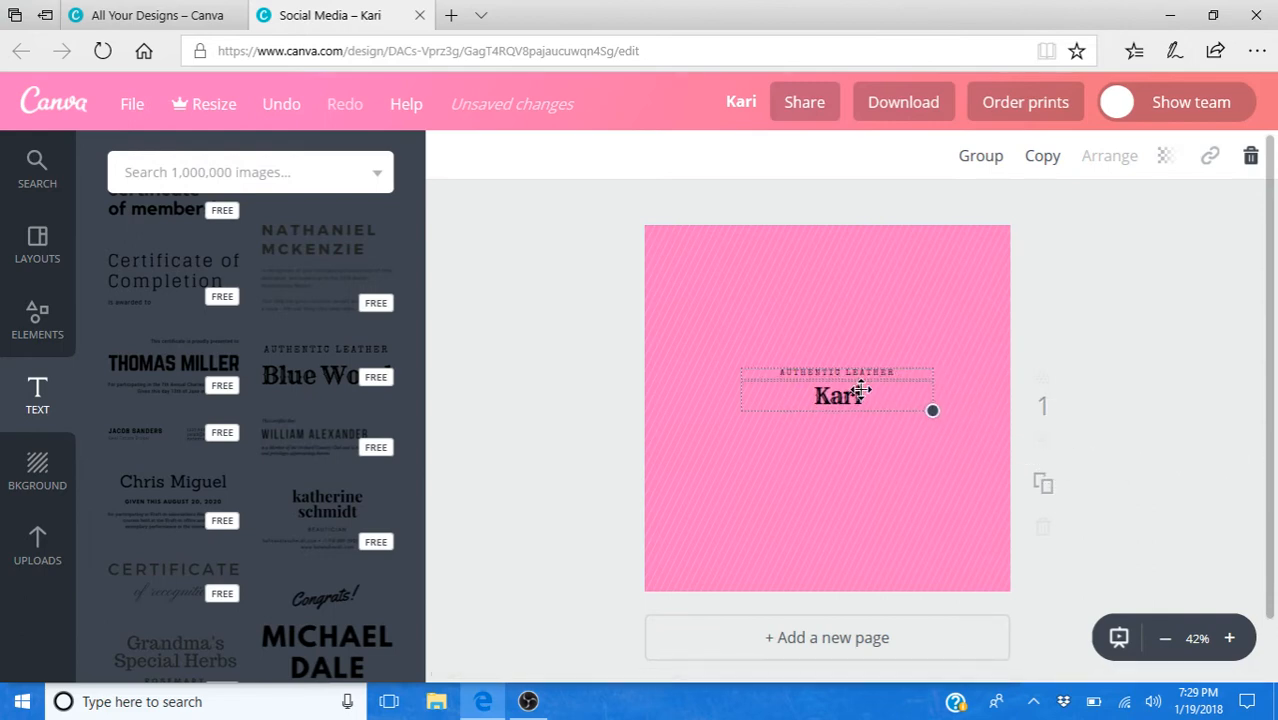
drag(861, 390, 1245, 452)
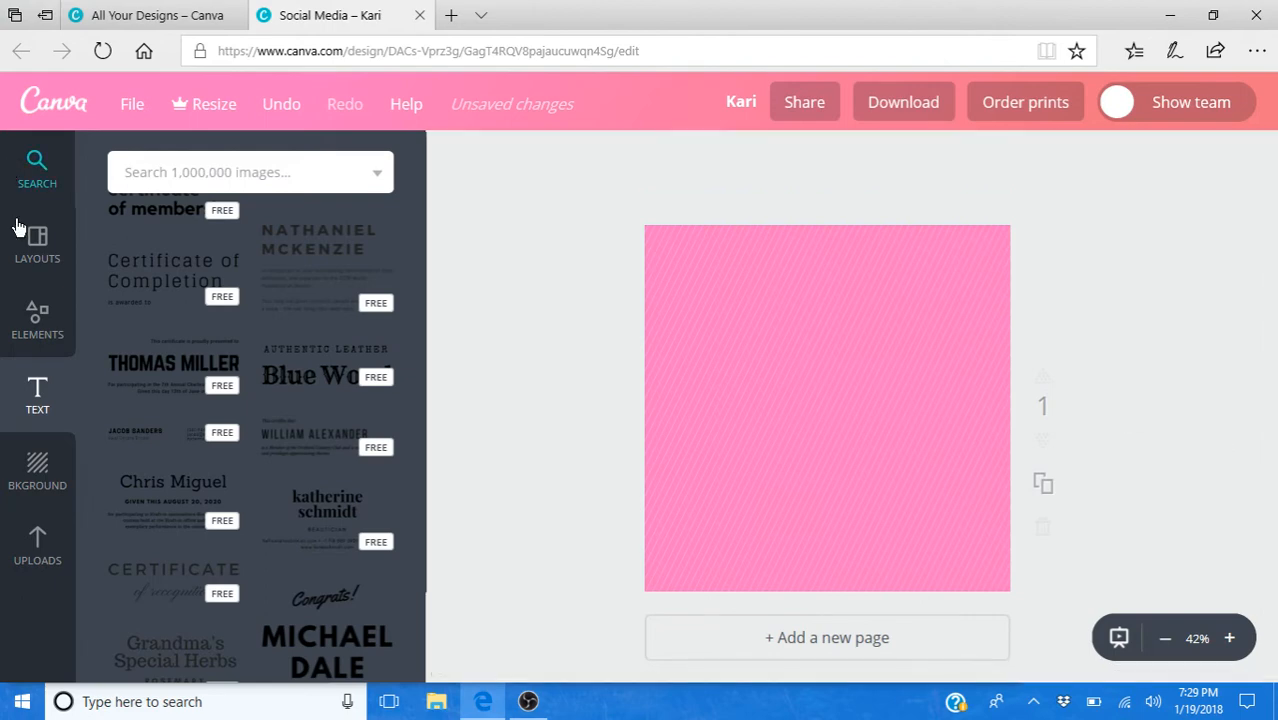
- Add a heading to the pink page and replace its placeholder text with "Live Show Tonight!"
click(57, 395)
click(245, 295)
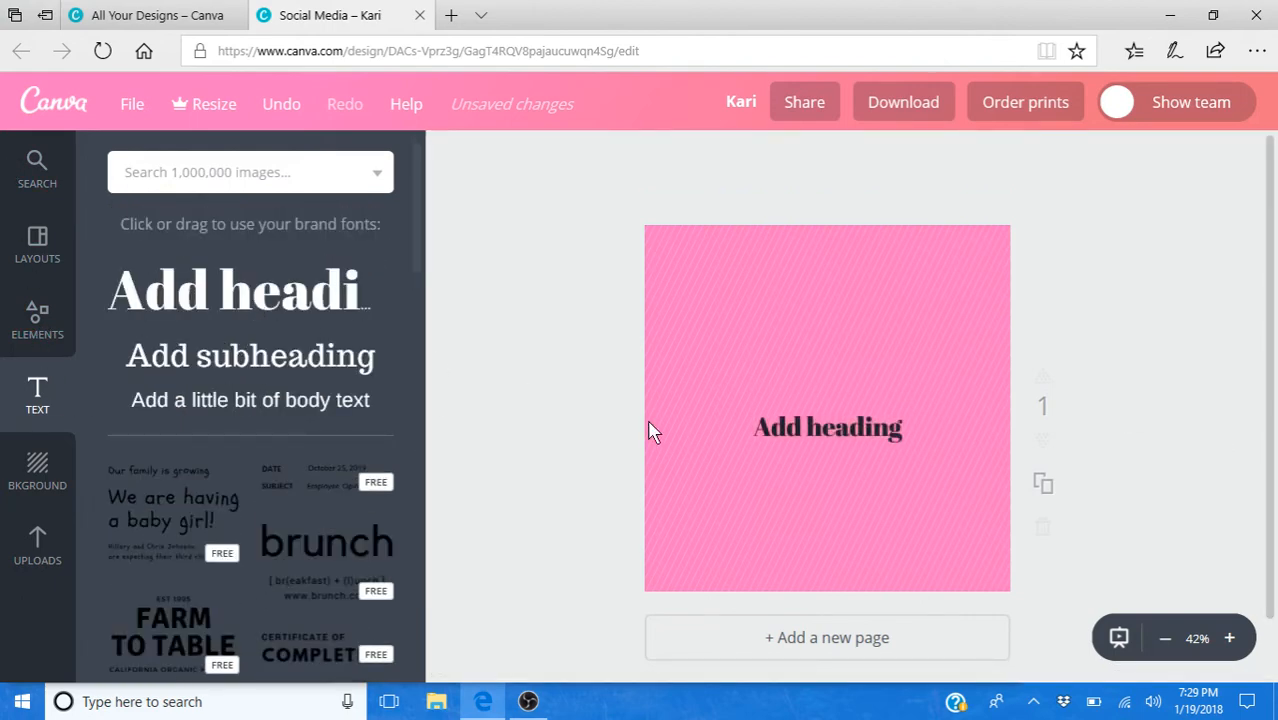
double_click(805, 435)
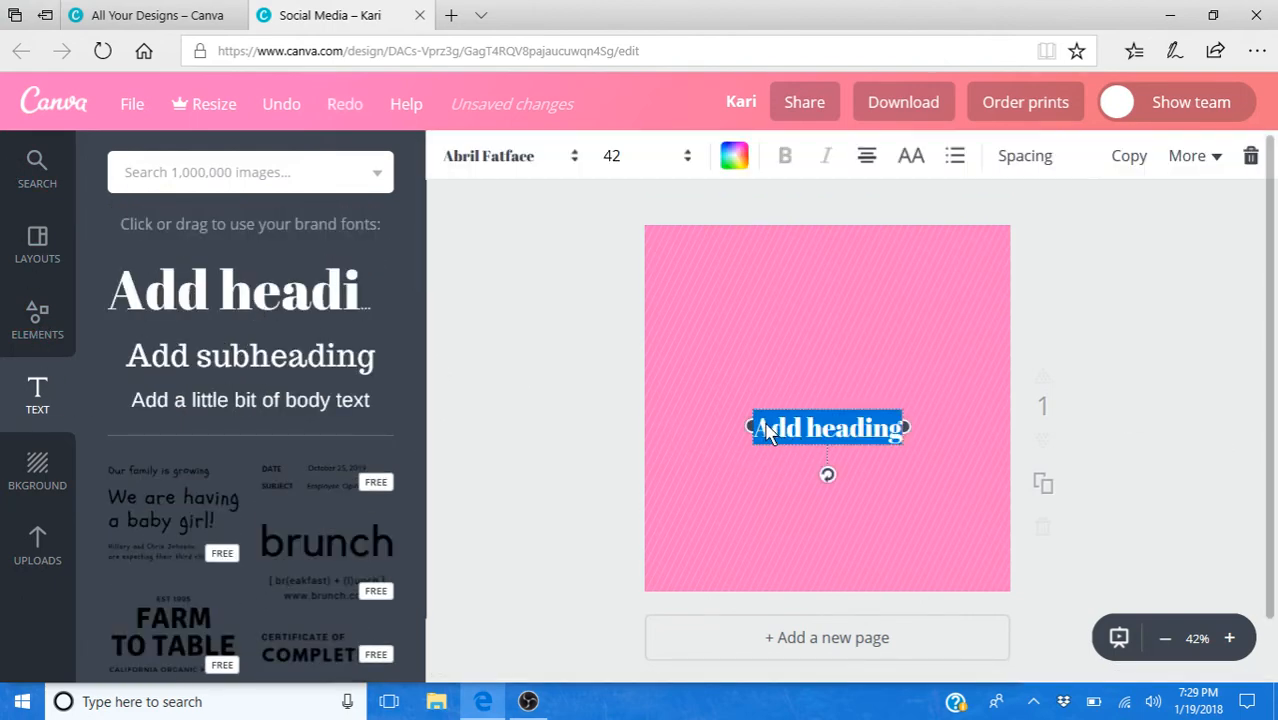
click(766, 432)
drag(752, 428, 901, 428)
text(Live )
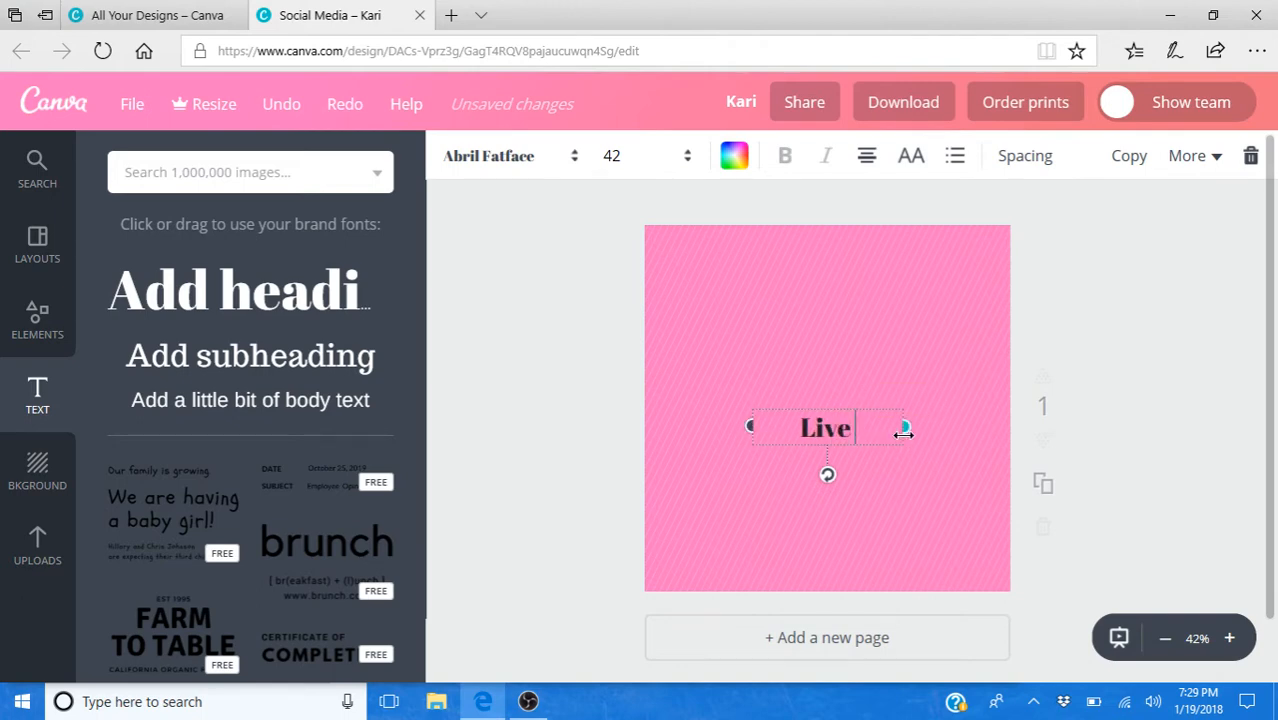
text(Show Tonight!)
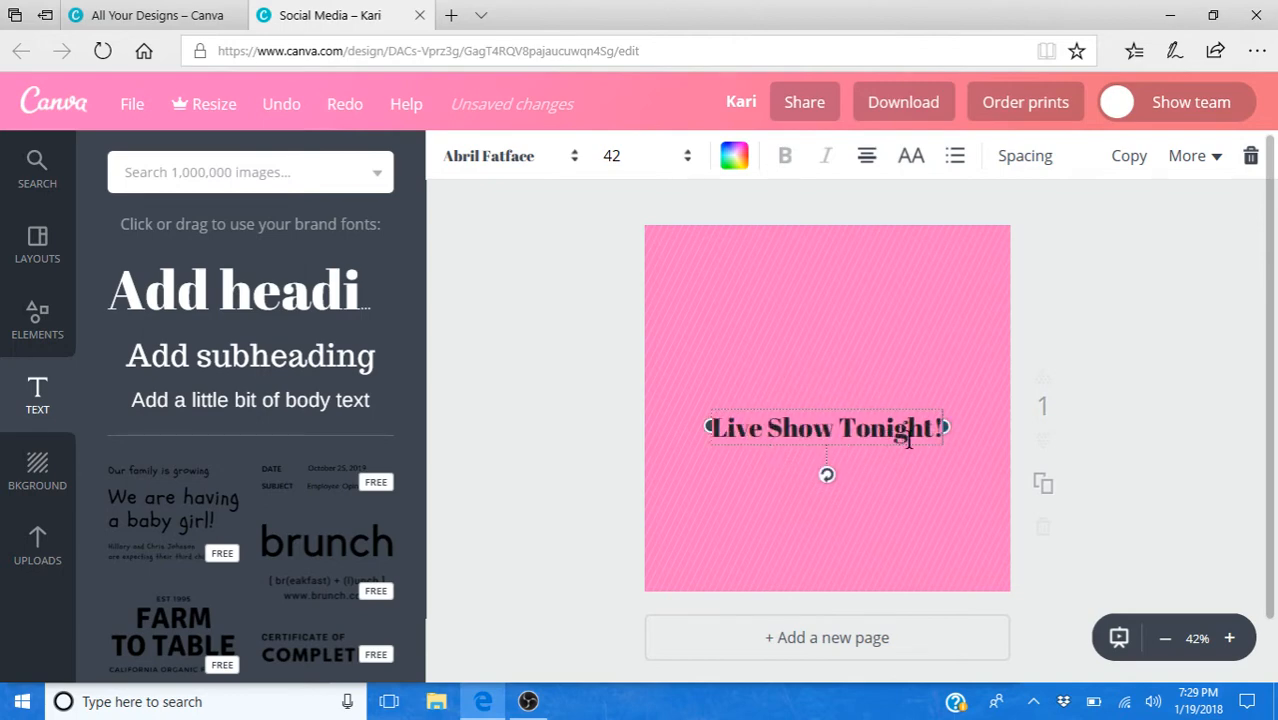
- Browse the available fonts and set the "Live Show Tonight!" heading in Knewave
click(555, 167)
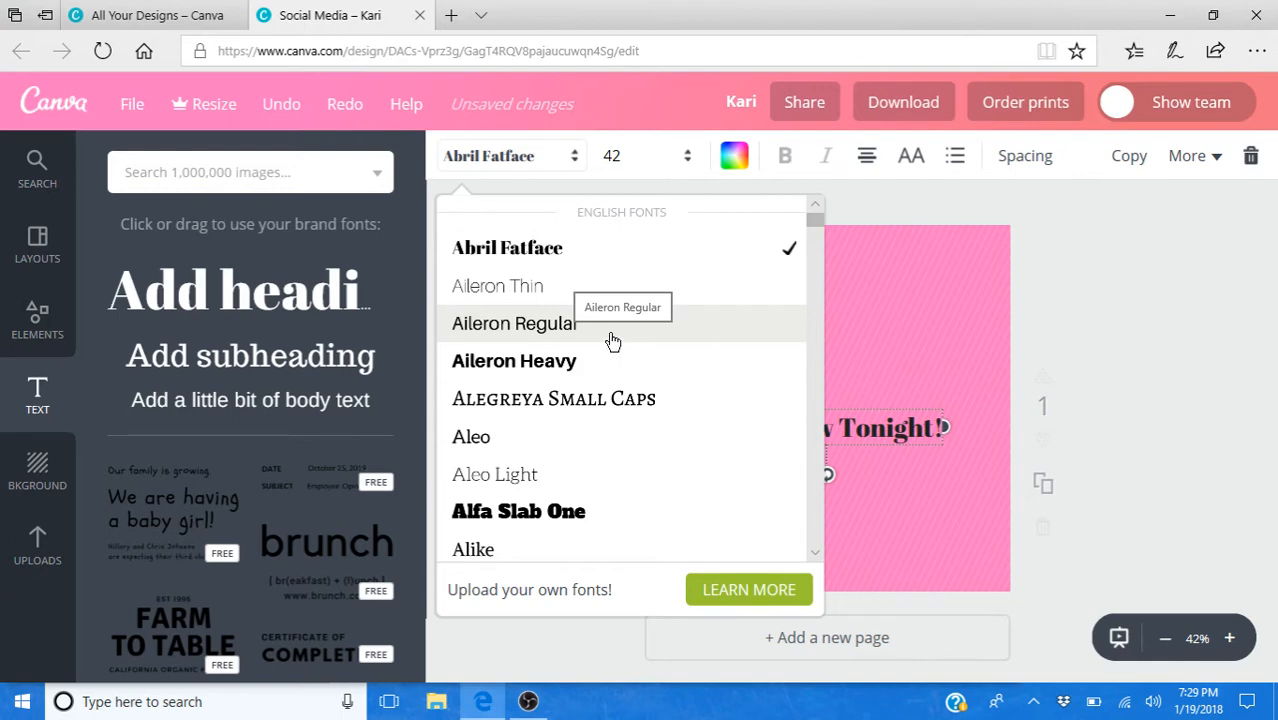
scroll(600, 340, down, 10)
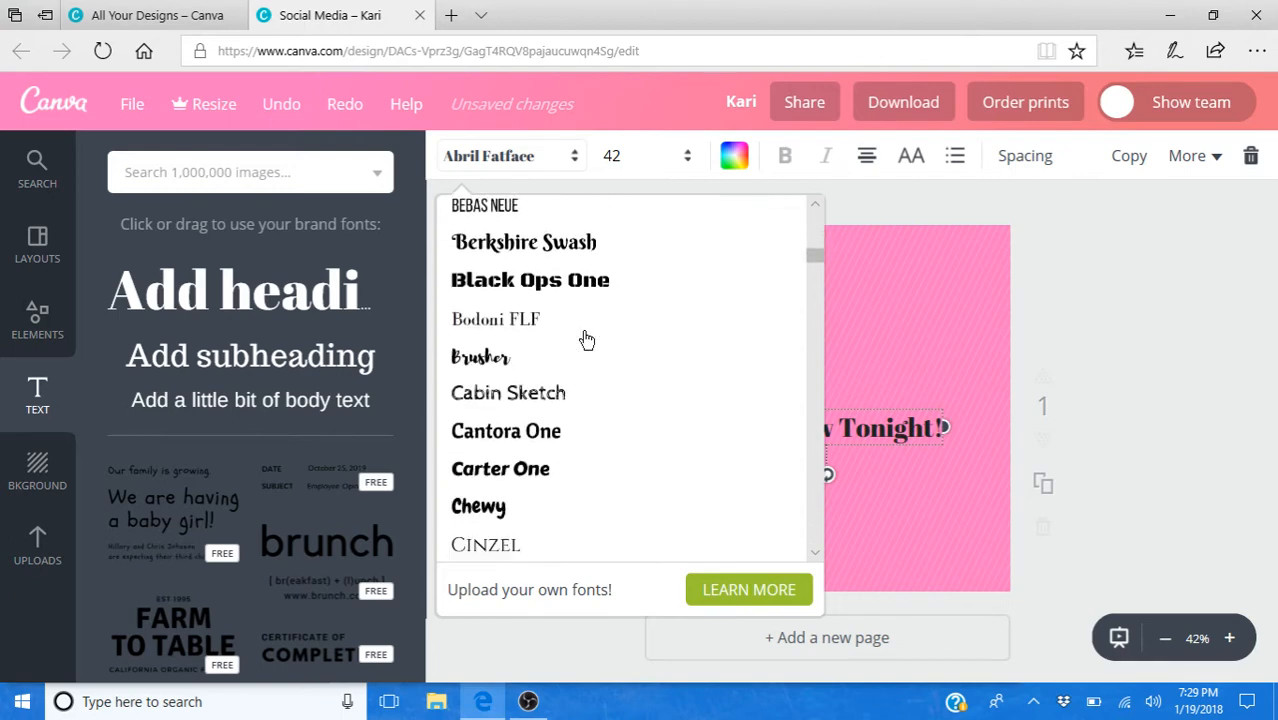
scroll(587, 340, down, 5)
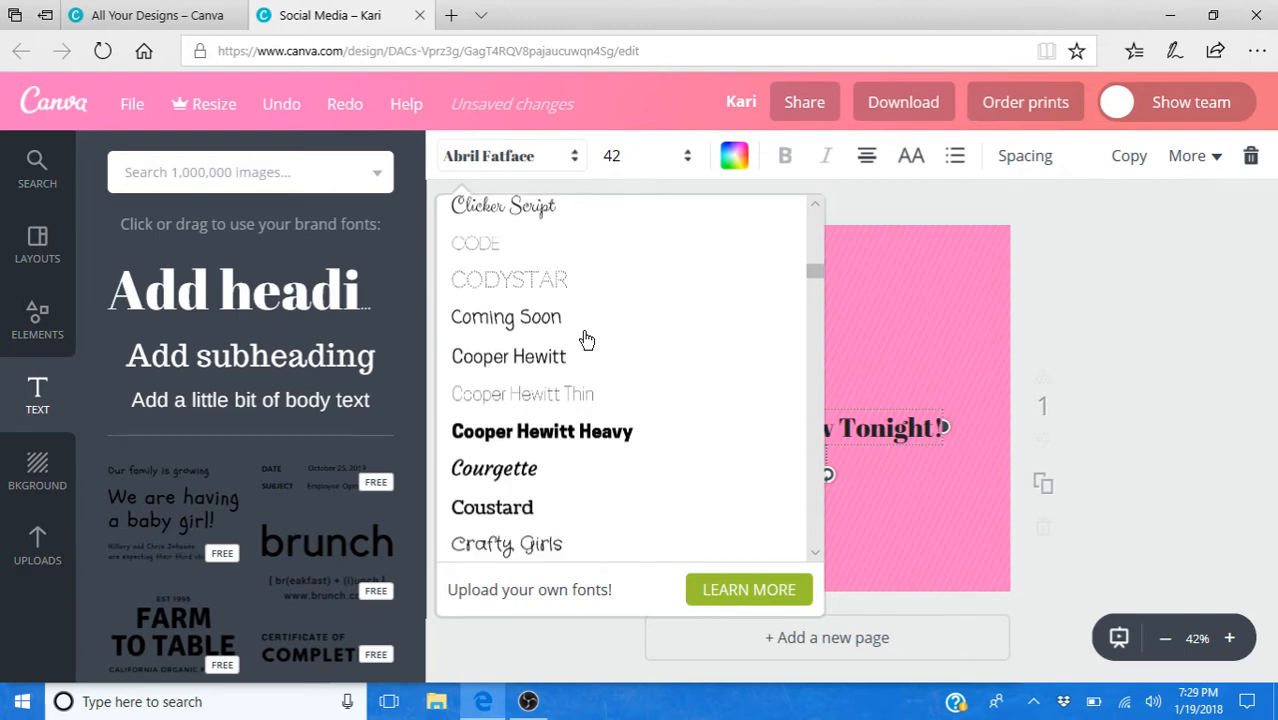
scroll(587, 340, down, 10)
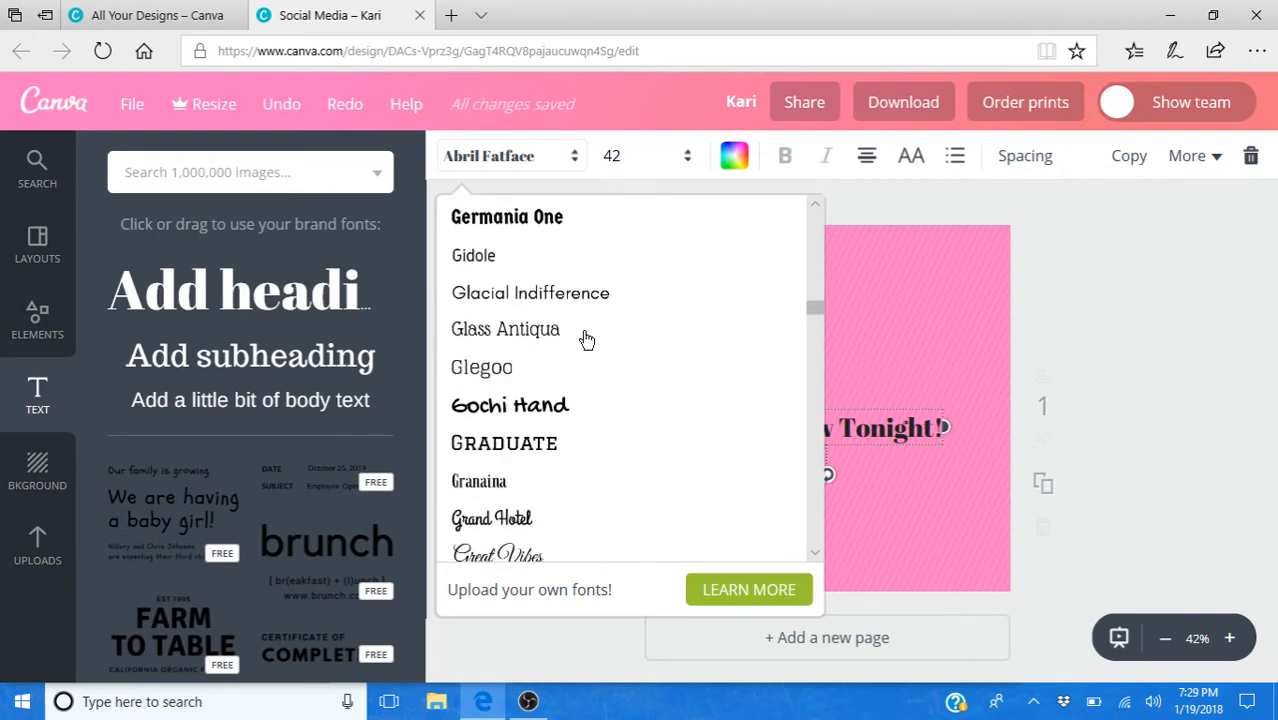
scroll(587, 340, down, 10)
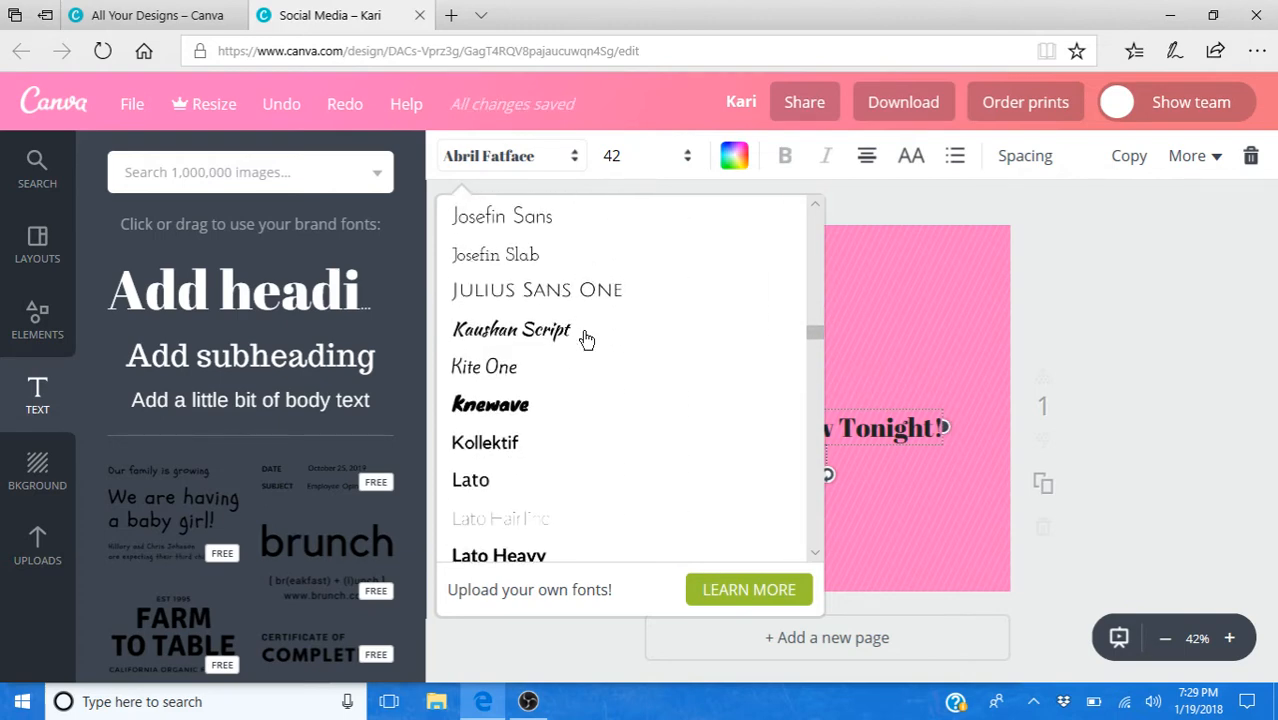
scroll(587, 340, down, 3)
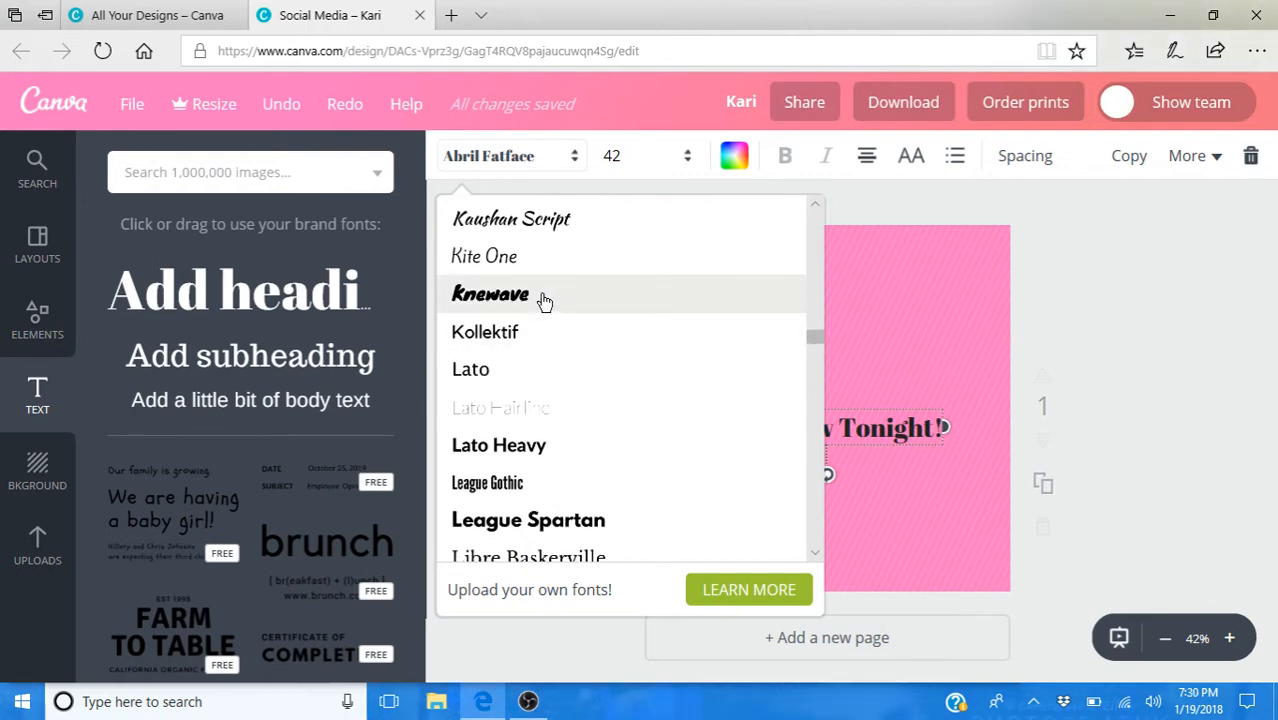
click(521, 309)
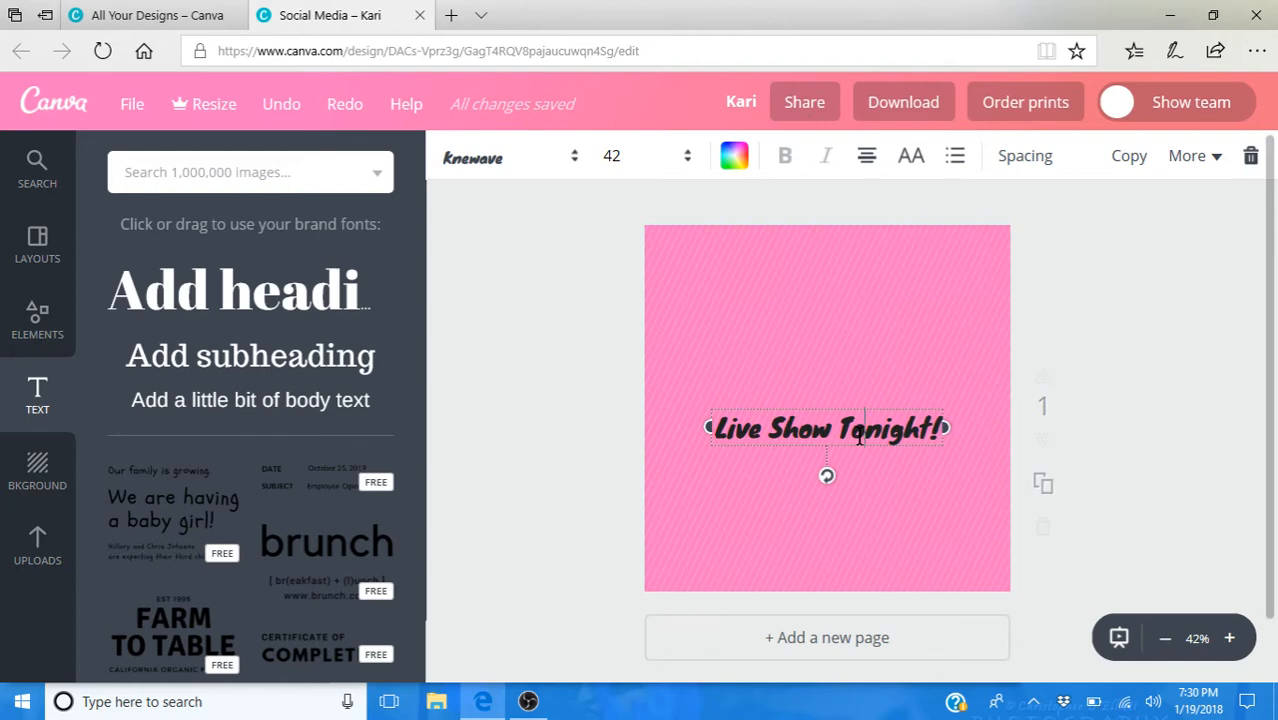
- Recolor the "Live Show Tonight!" heading with the black brand color and set its font size to 144
click(738, 160)
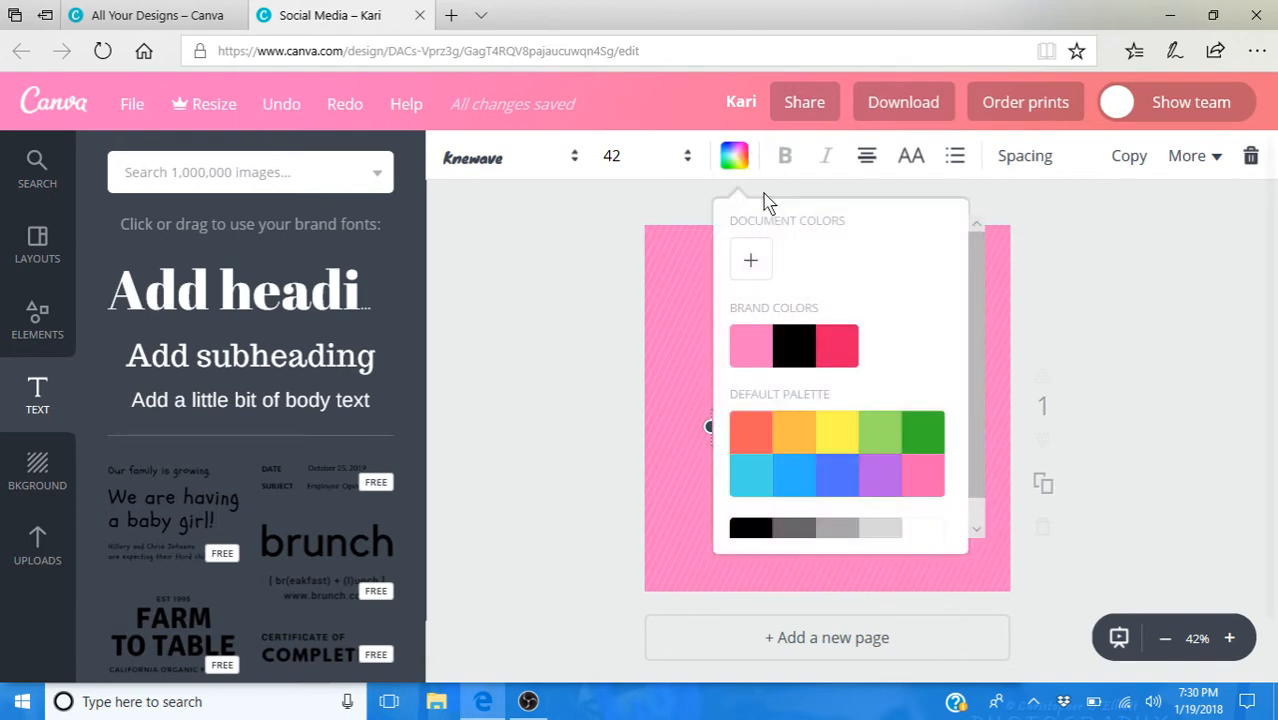
click(808, 352)
click(1104, 438)
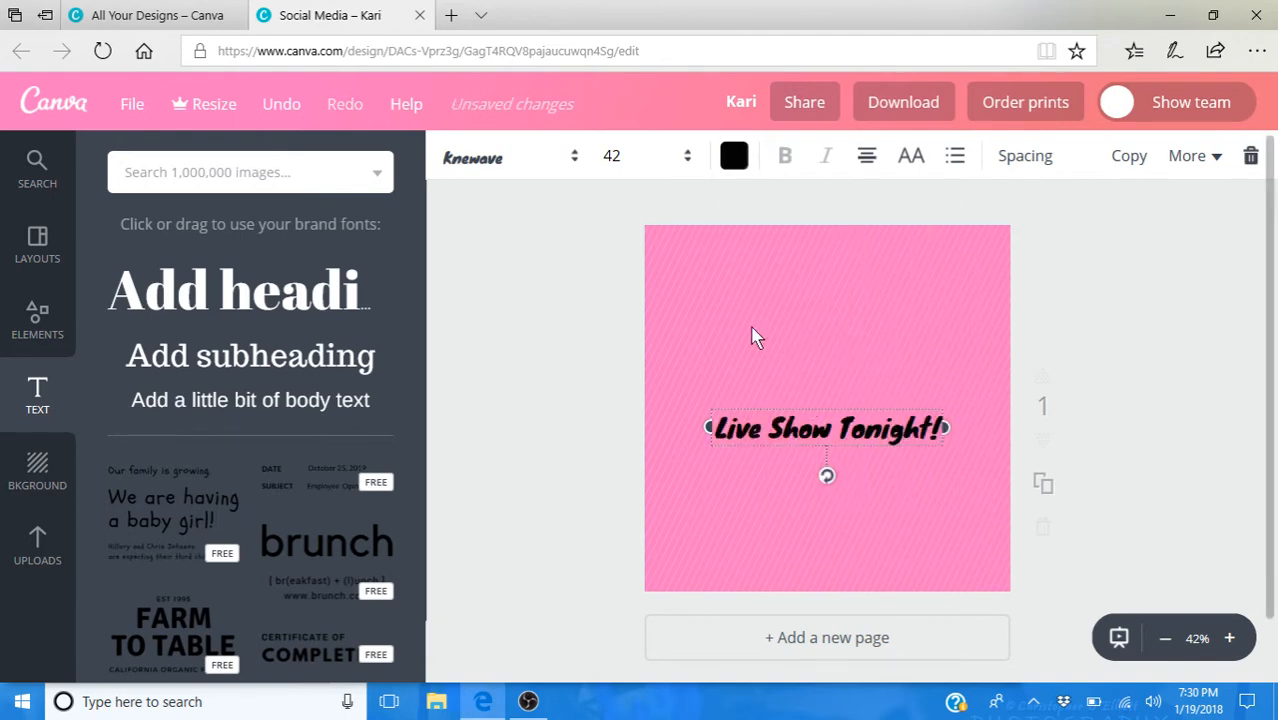
click(642, 158)
scroll(660, 418, down, 2)
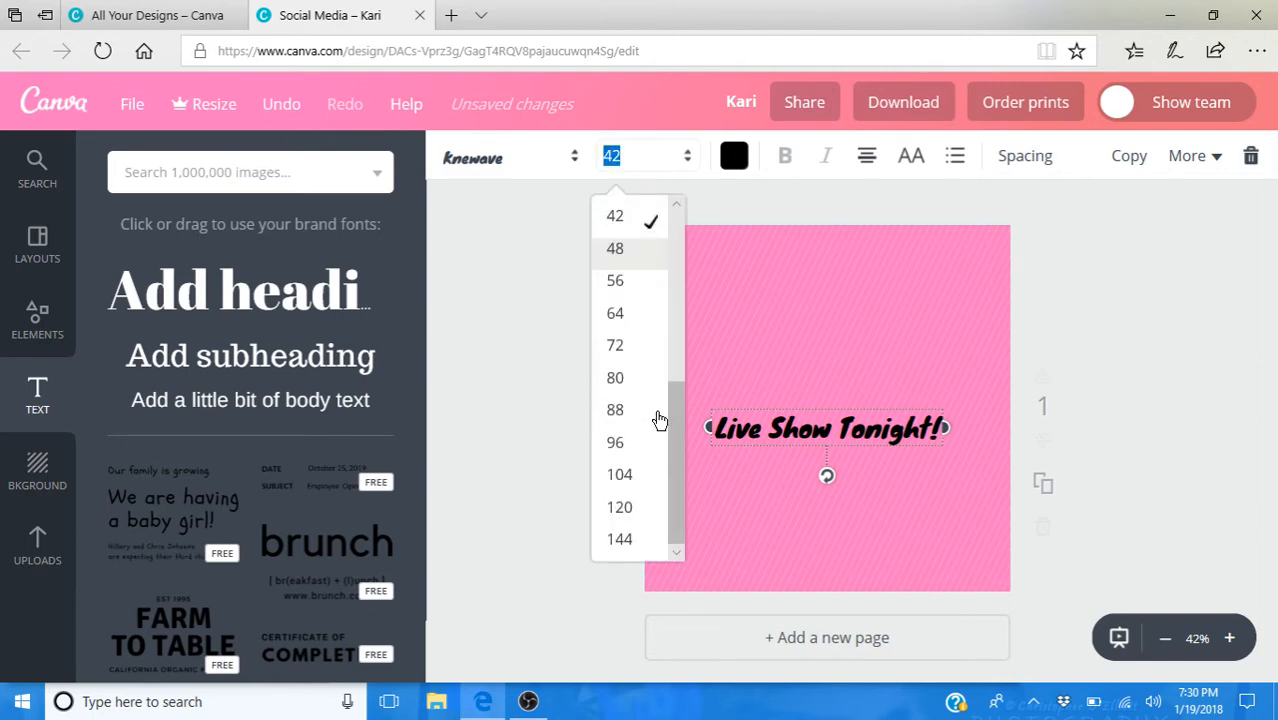
click(622, 539)
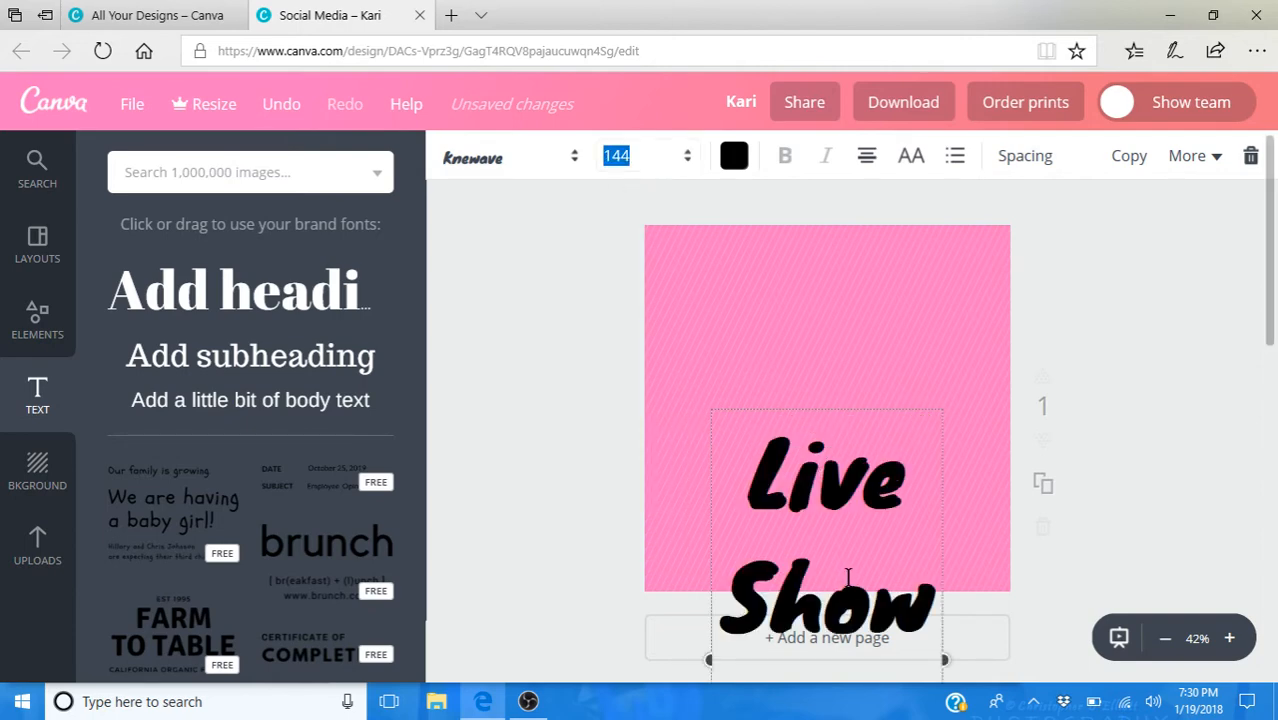
- Move the heading up to the page's upper edge and widen its text box on both sides to nearly the page width
click(839, 402)
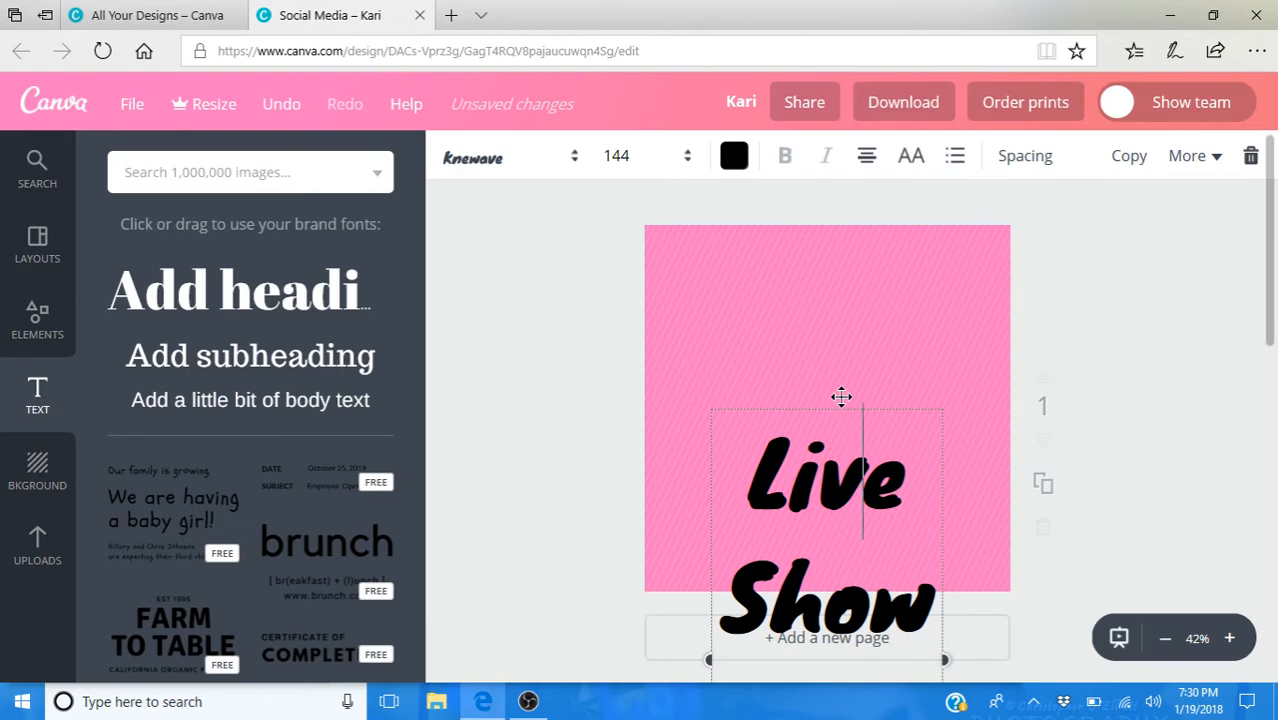
drag(842, 397, 845, 272)
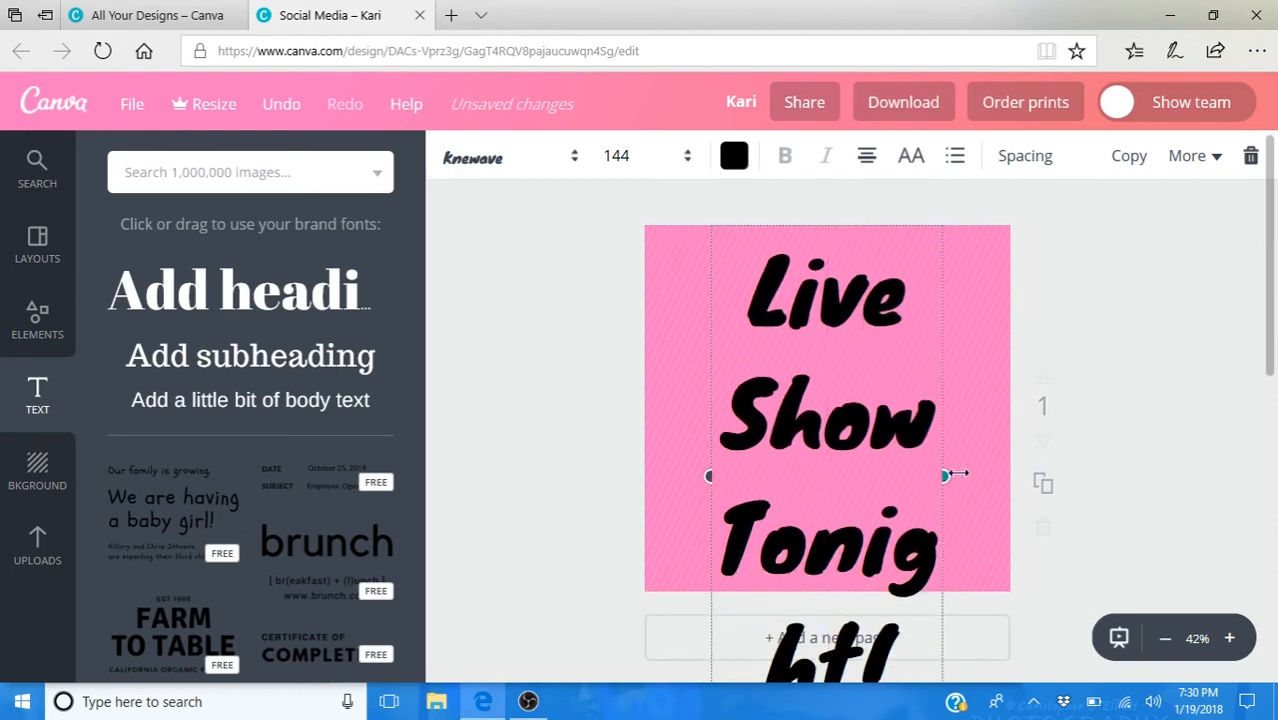
drag(946, 478, 1000, 477)
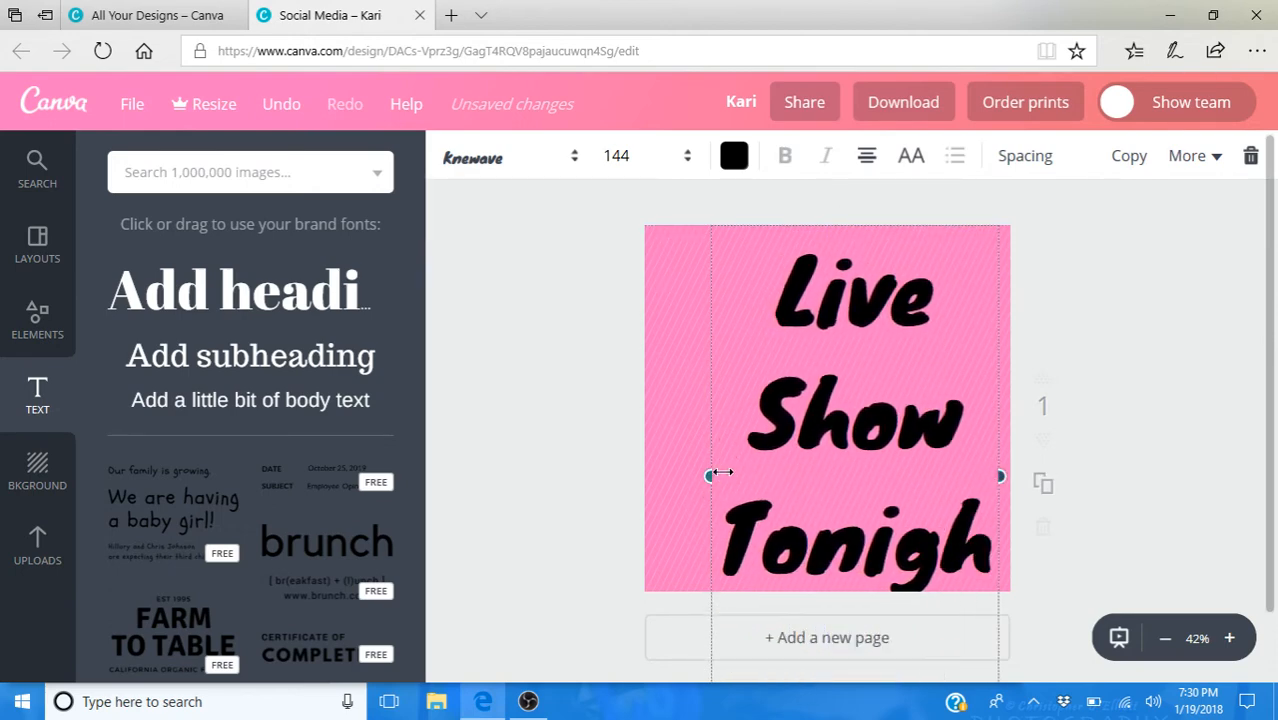
drag(690, 470, 650, 471)
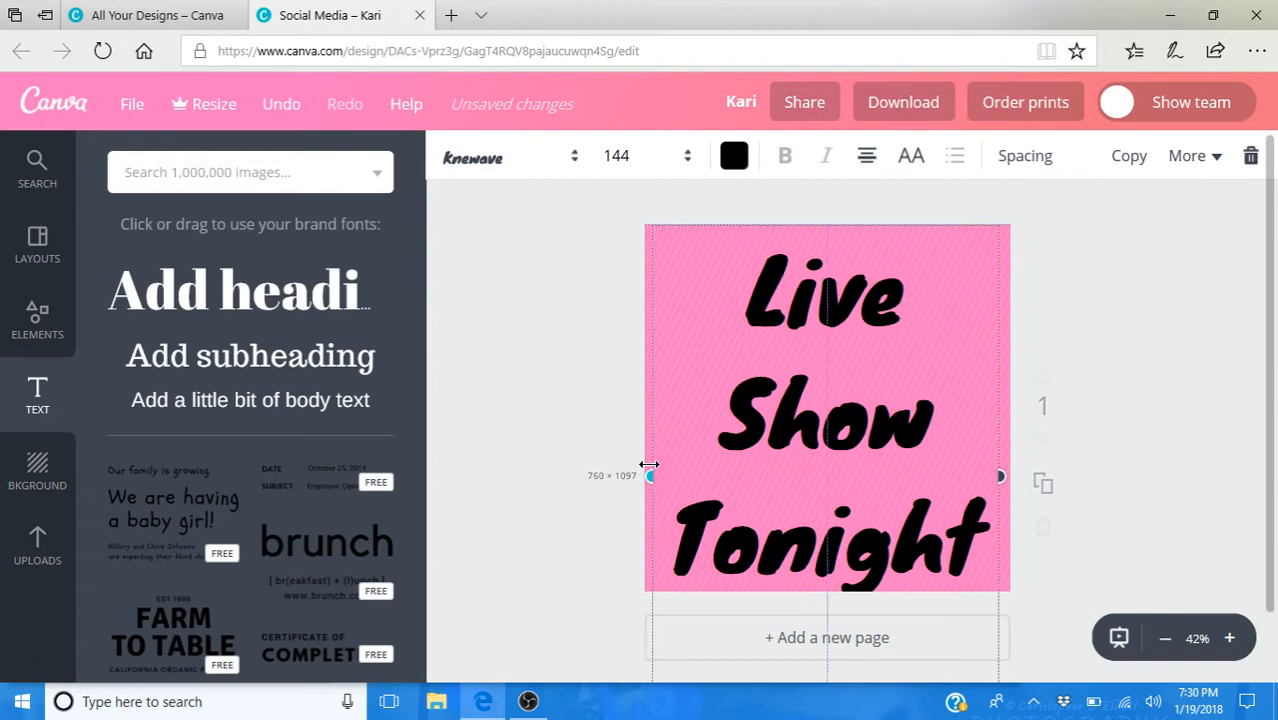
- Set the heading's font size to 130 so that all three lines fit on the page
click(655, 162)
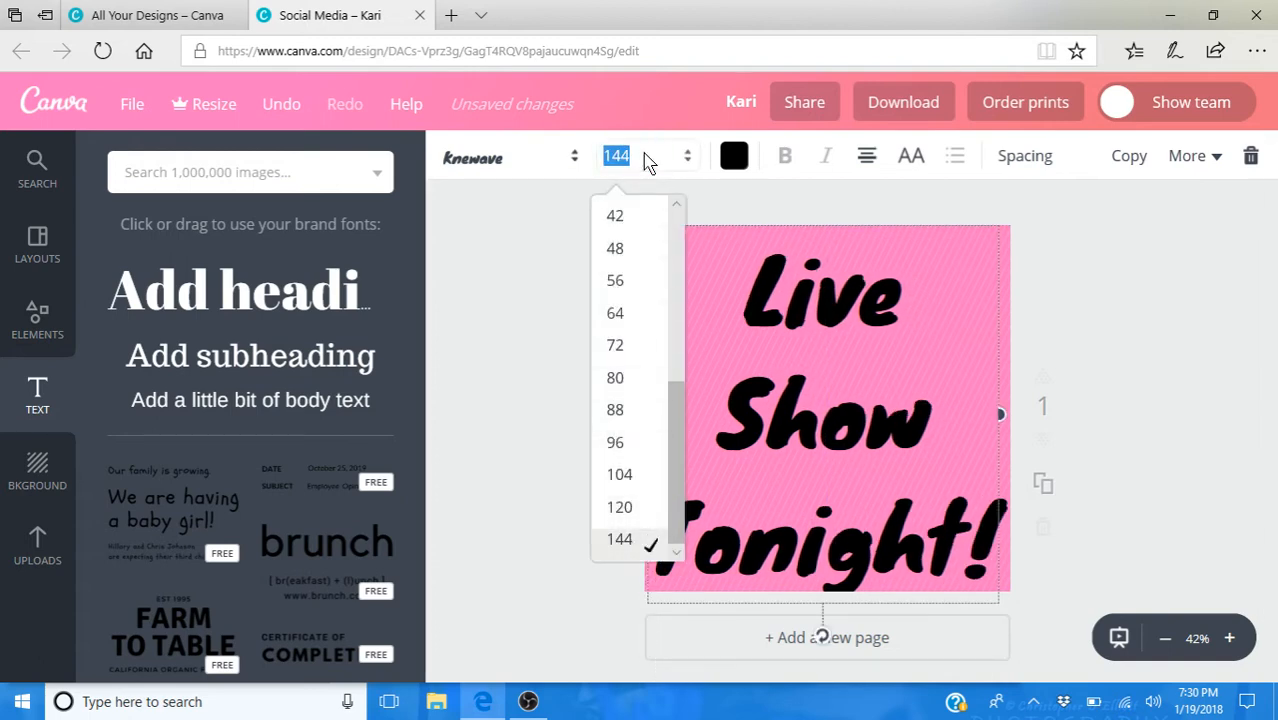
text(130)
key(Return)
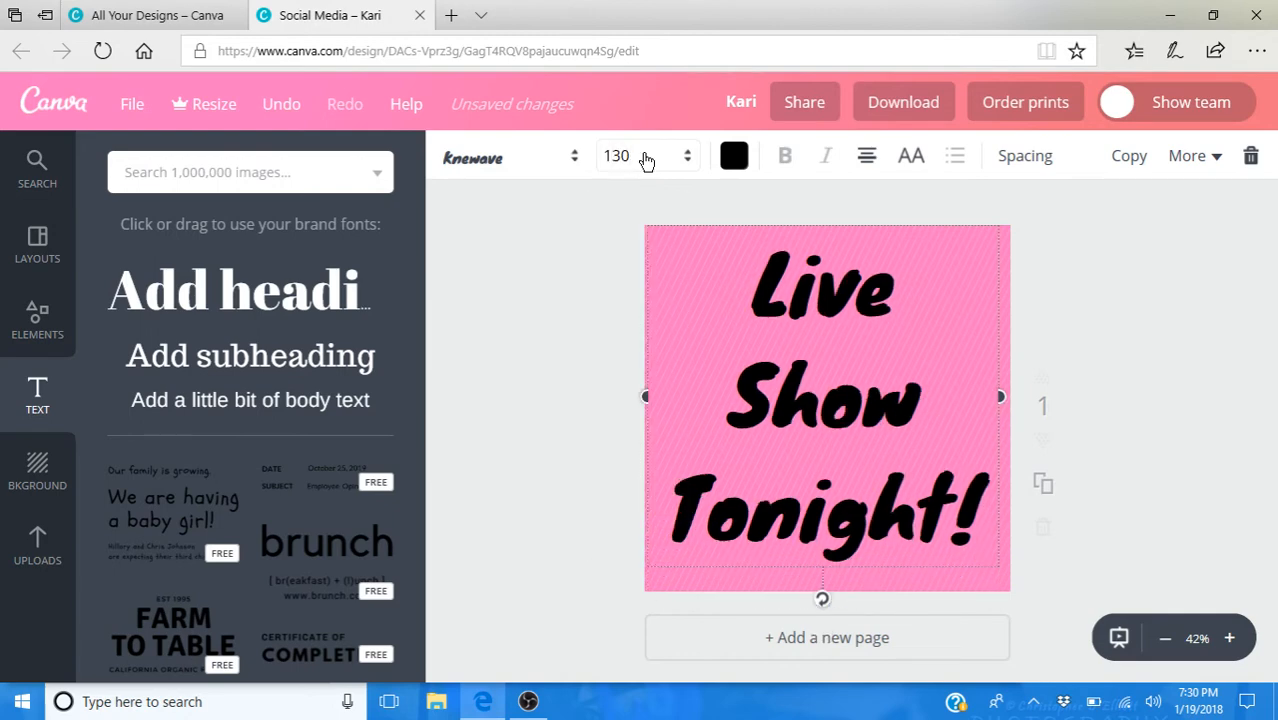
click(906, 297)
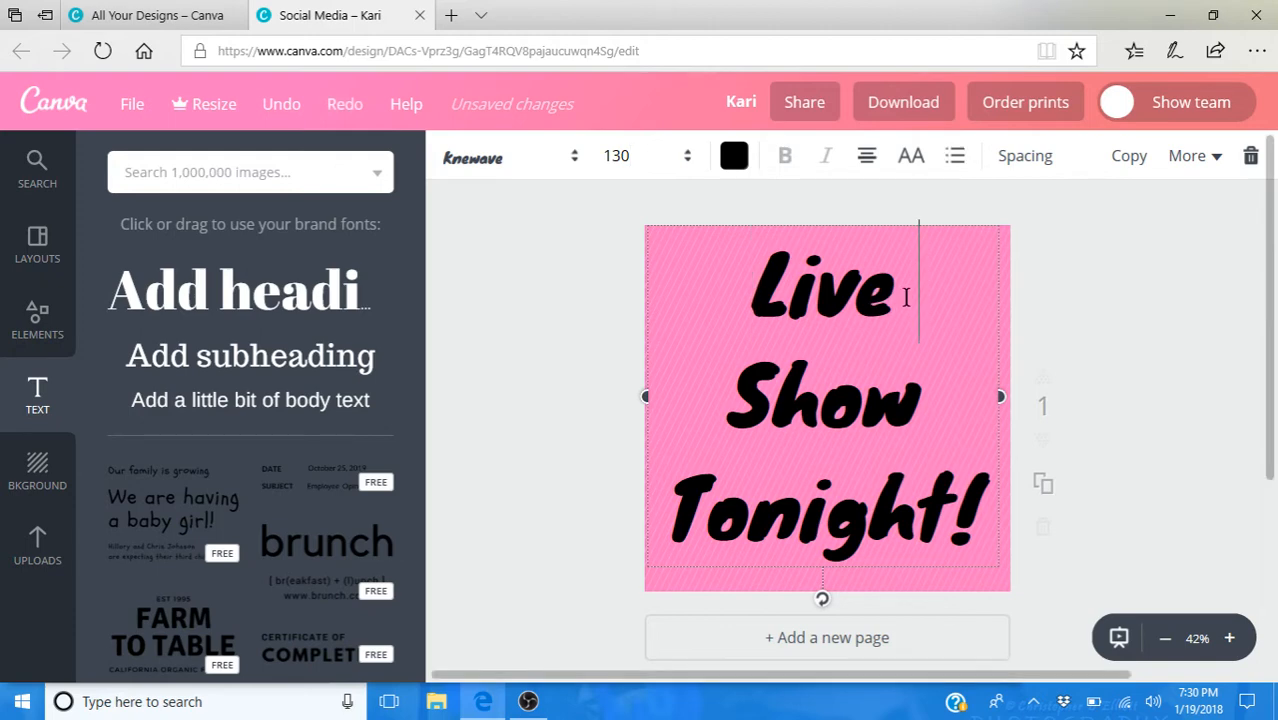
- Set the heading's letter spacing to -50 and its line height to 1.43
click(1027, 173)
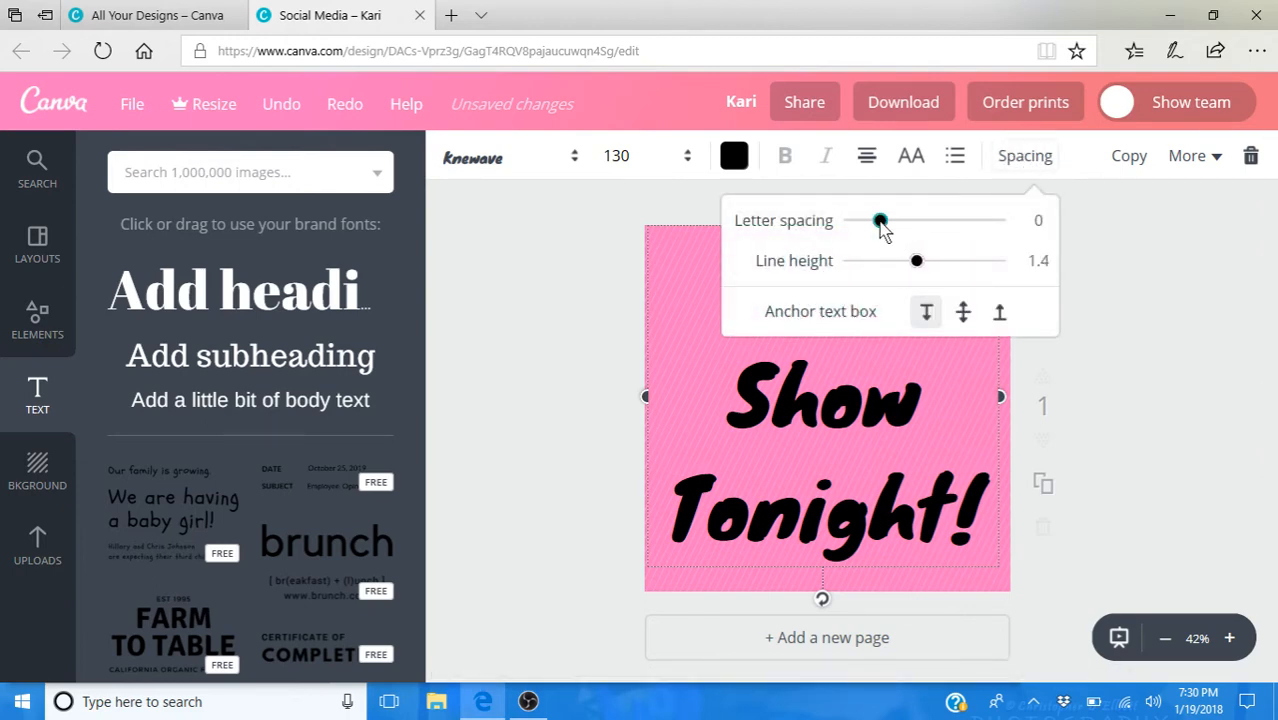
drag(881, 224, 879, 225)
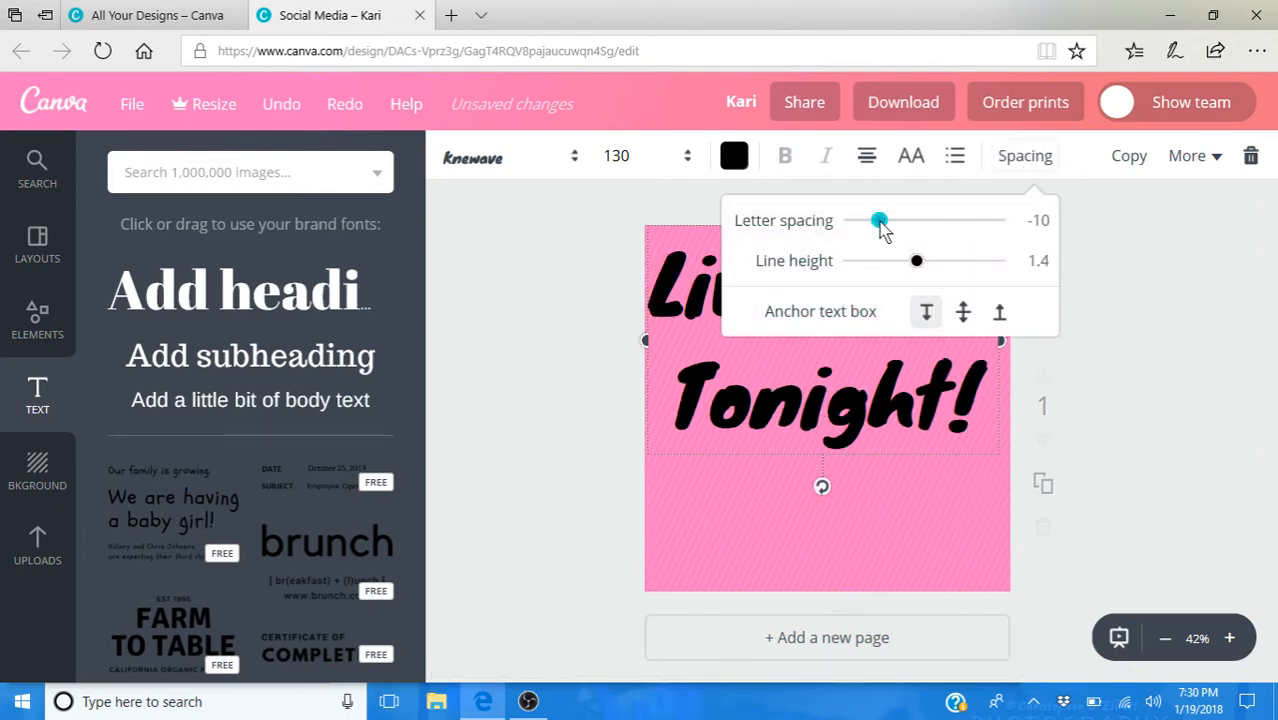
drag(881, 230, 876, 231)
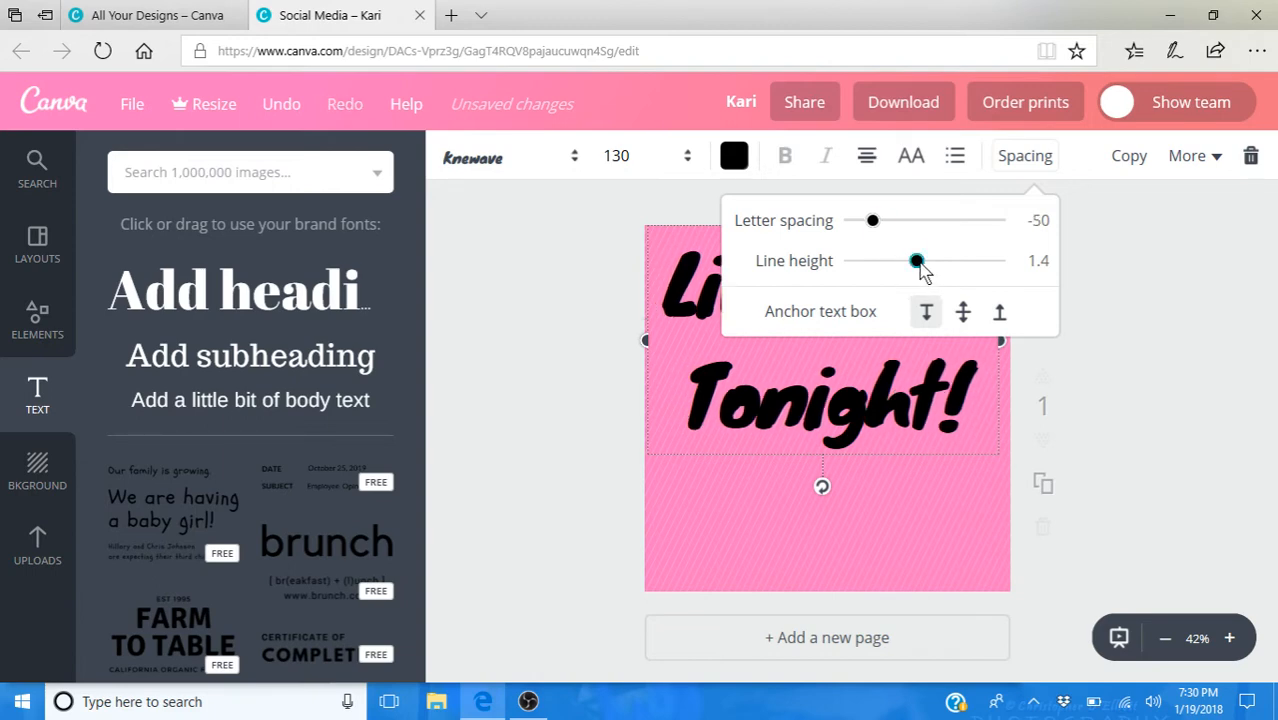
drag(918, 263, 921, 264)
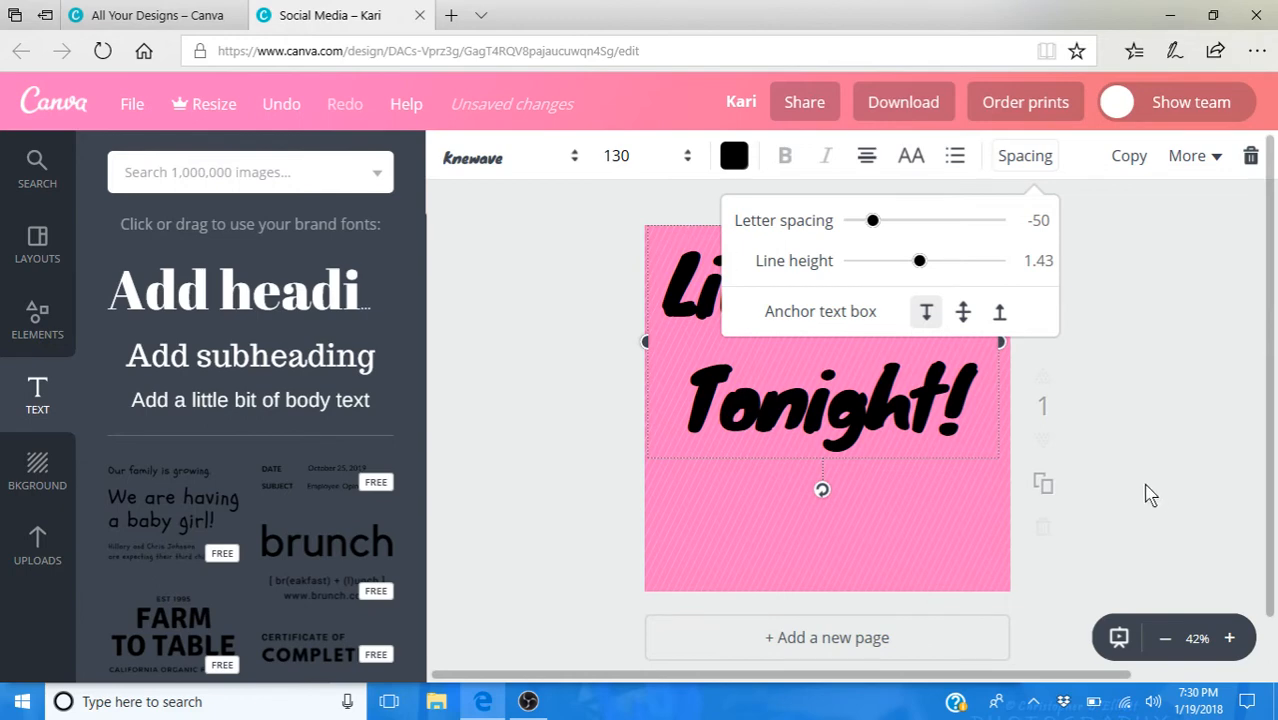
click(1100, 480)
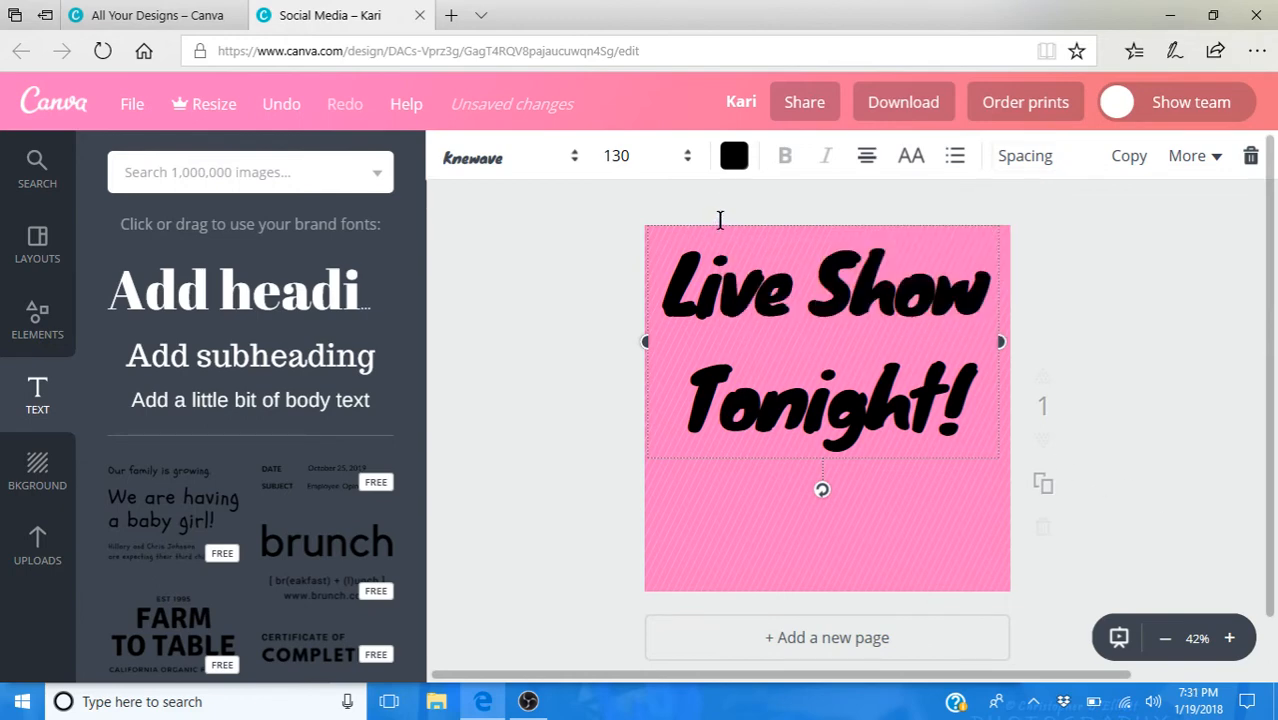
- Move the heading down toward the page's middle and reduce its line height so the two lines sit closer together
drag(722, 215, 734, 305)
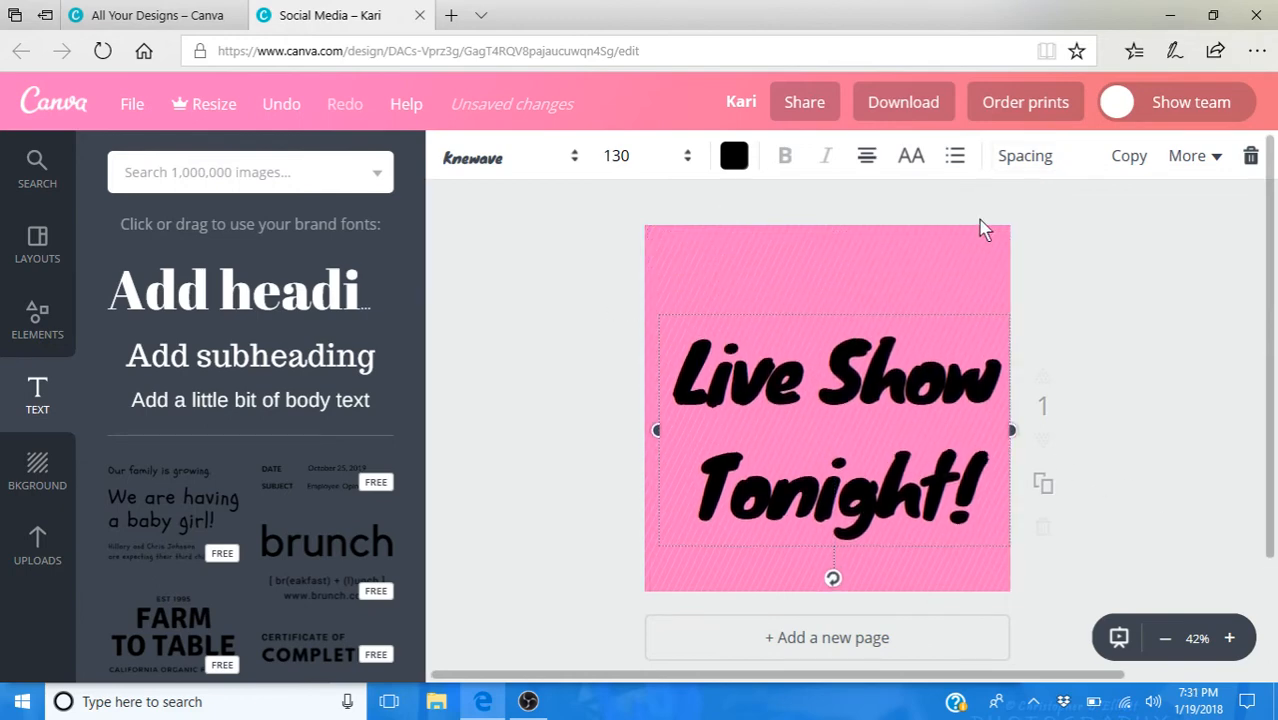
click(1029, 167)
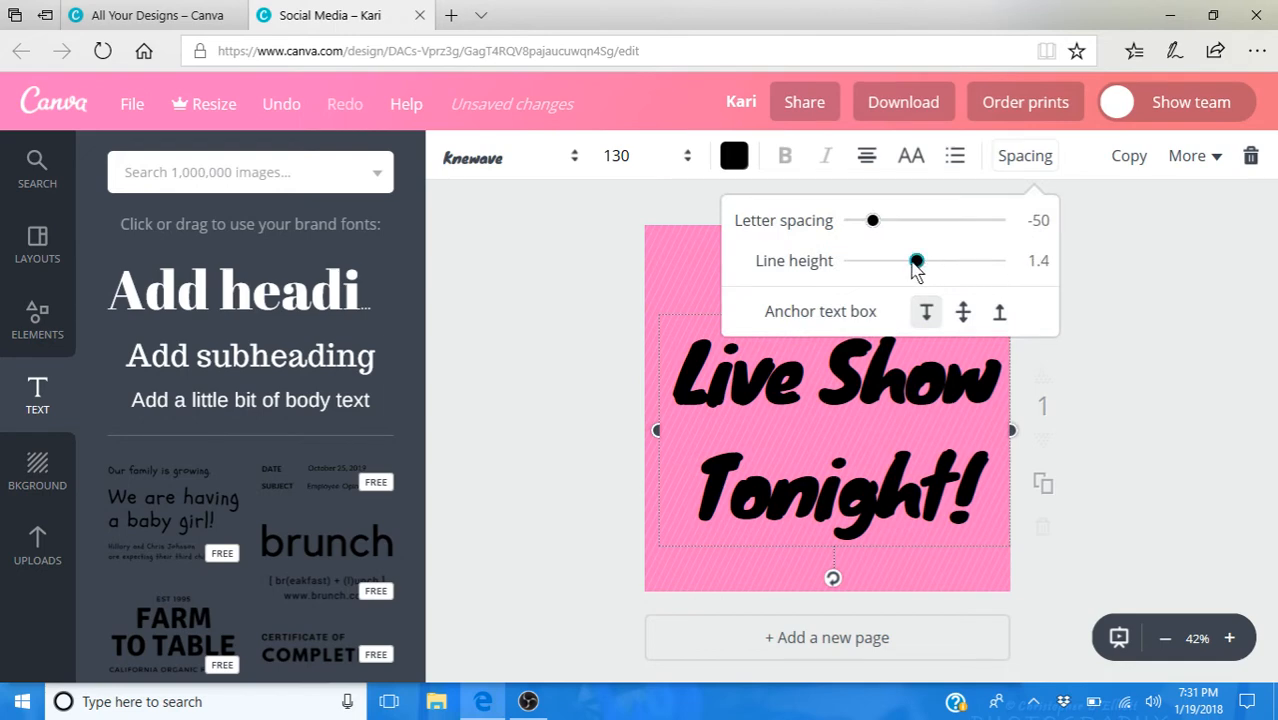
drag(919, 262, 884, 262)
click(1081, 327)
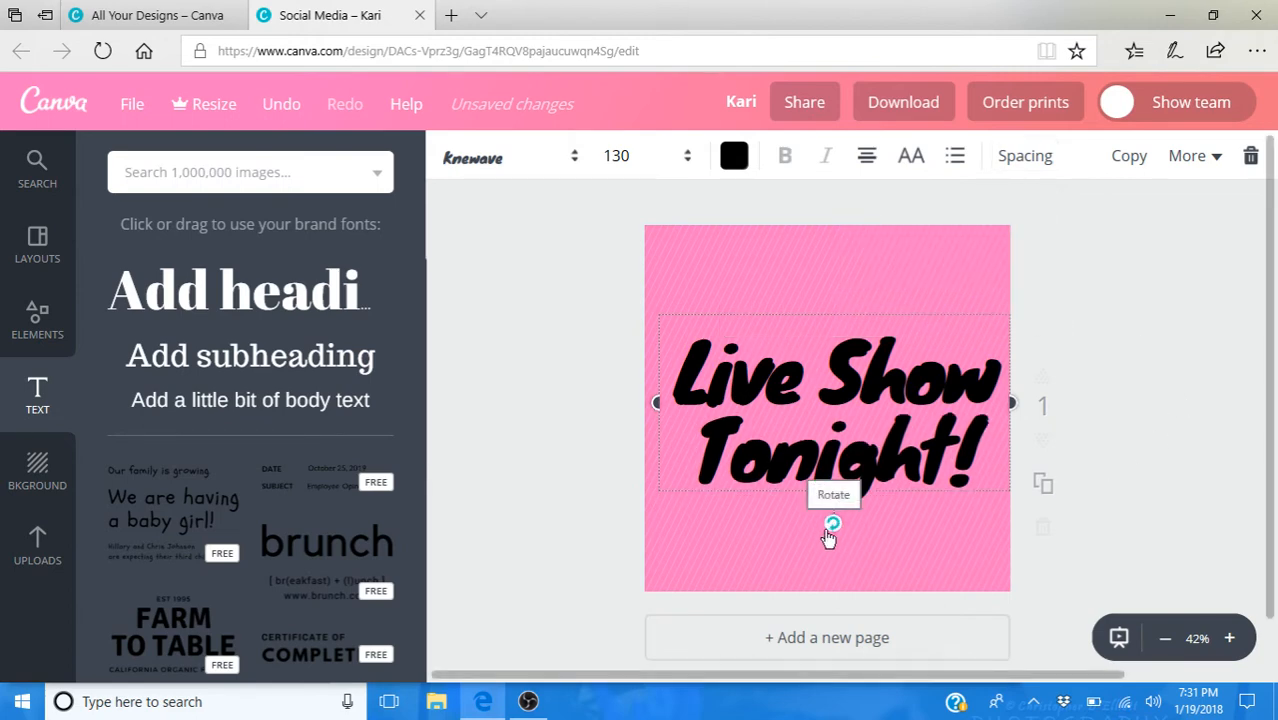
- Rotate the heading counterclockwise so it slants upward, and re-center it on the page
drag(836, 533, 865, 528)
mouse_move(807, 314)
mouse_down()
mouse_move(799, 285)
mouse_move(800, 301)
mouse_up()
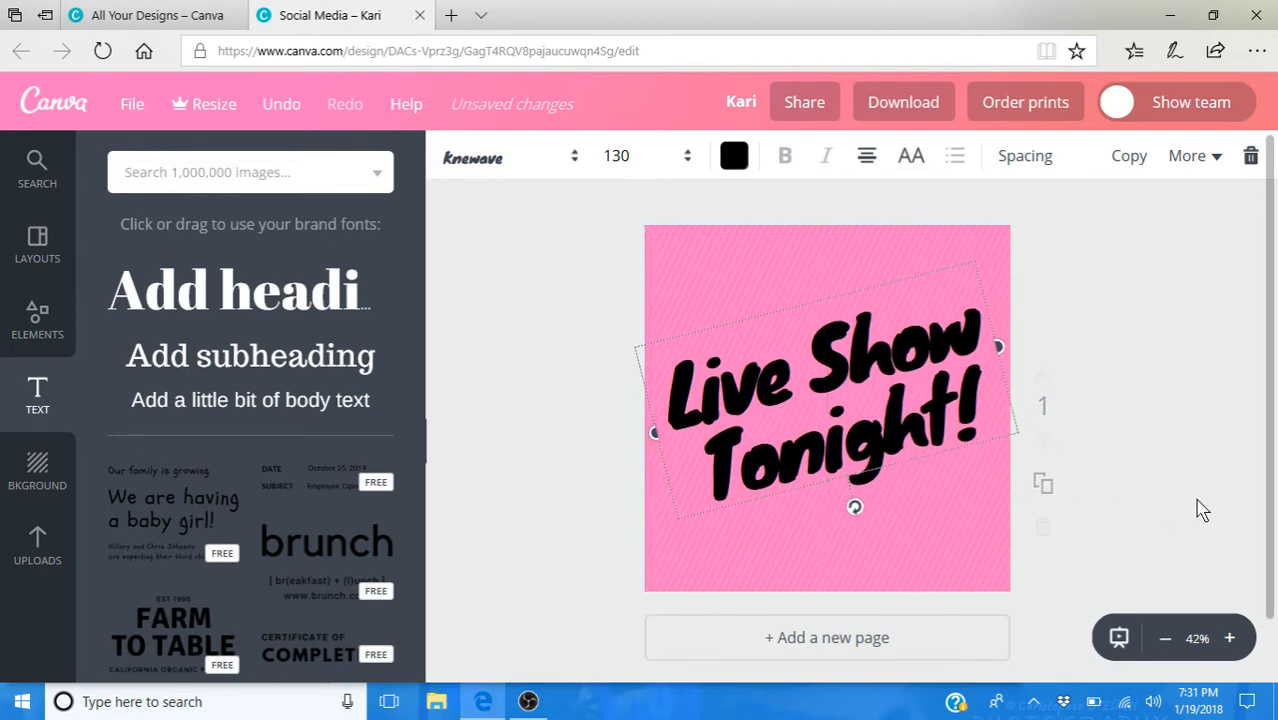
click(1157, 490)
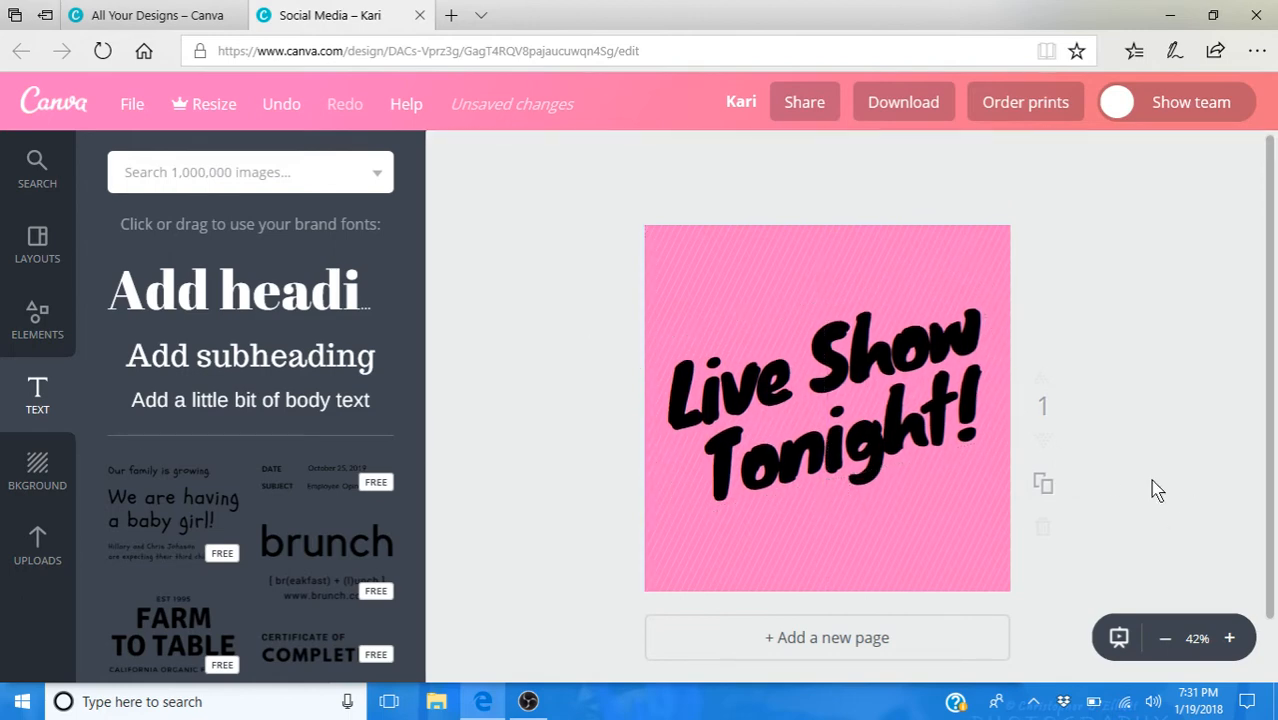
- Browse the Frames elements and add the cream double-line rectangular frame to the page
click(33, 336)
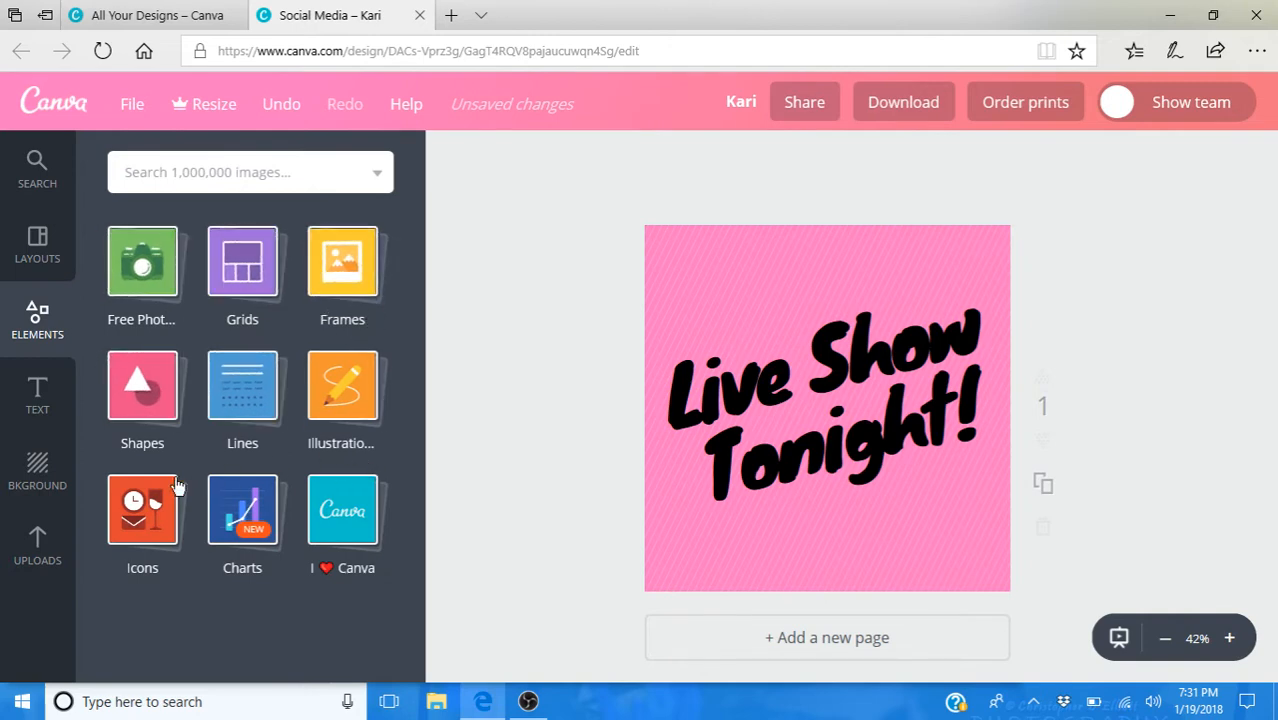
click(352, 290)
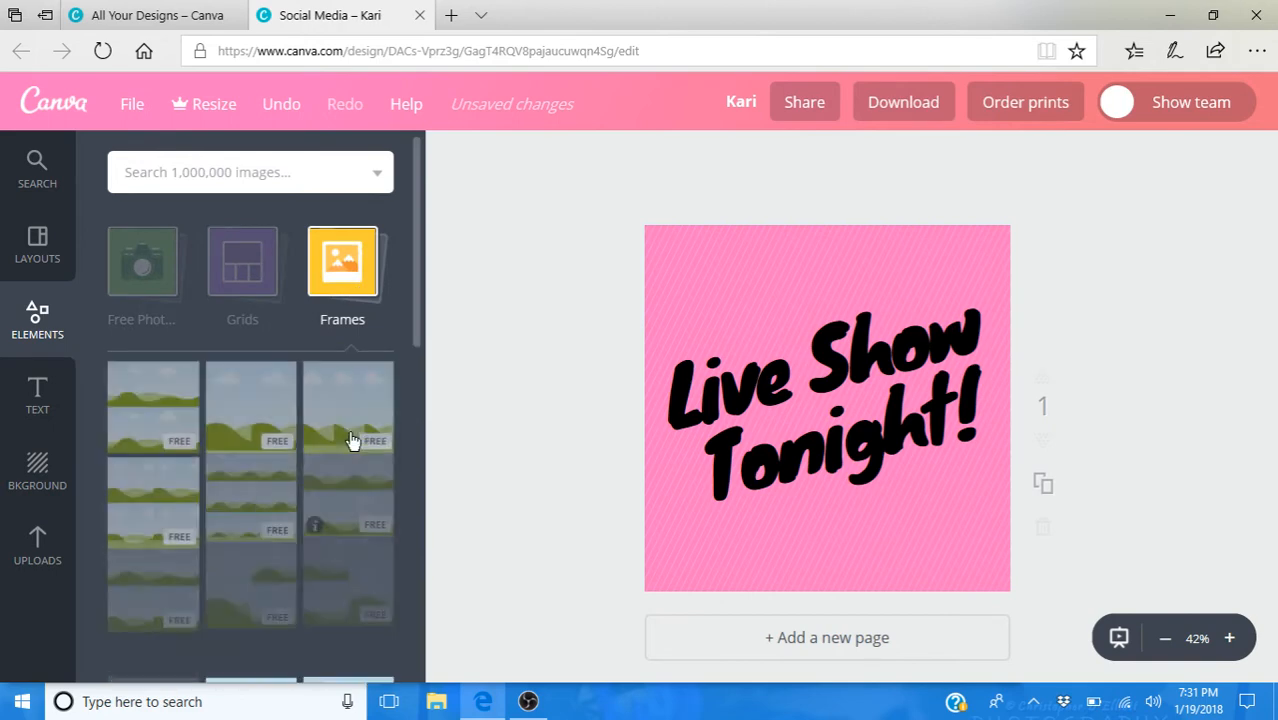
scroll(348, 445, down, 3)
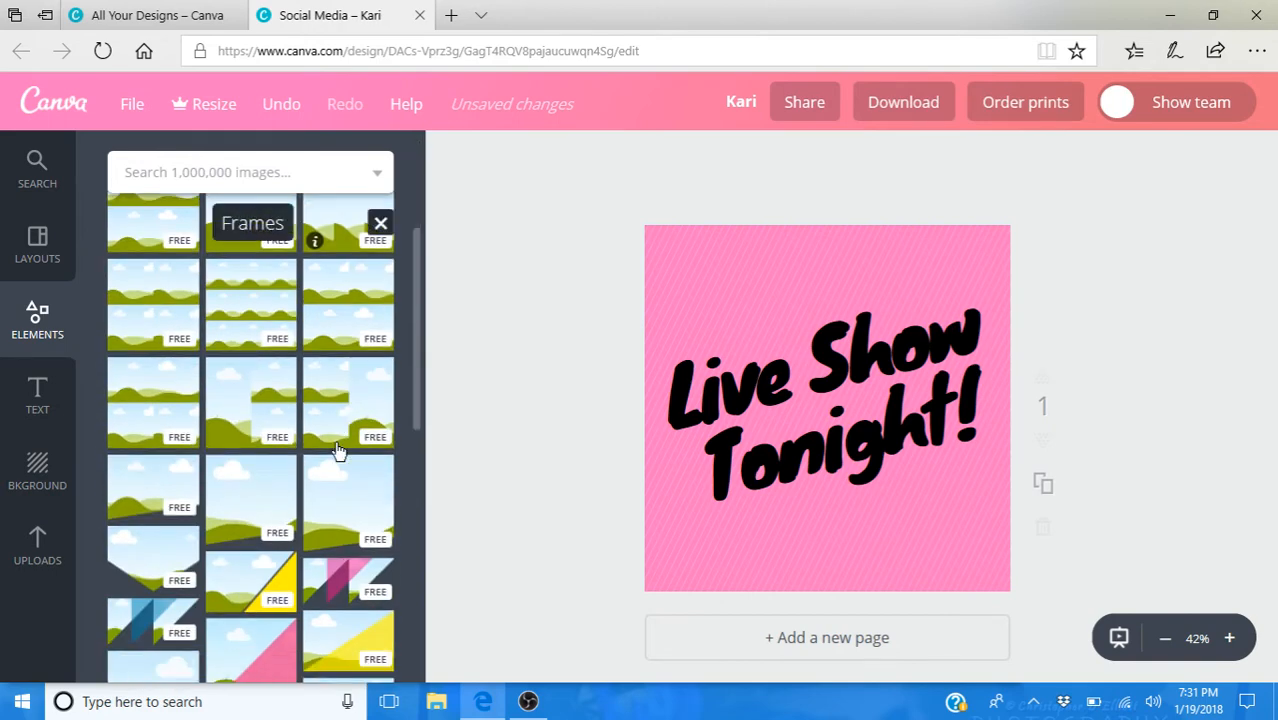
scroll(338, 452, down, 3)
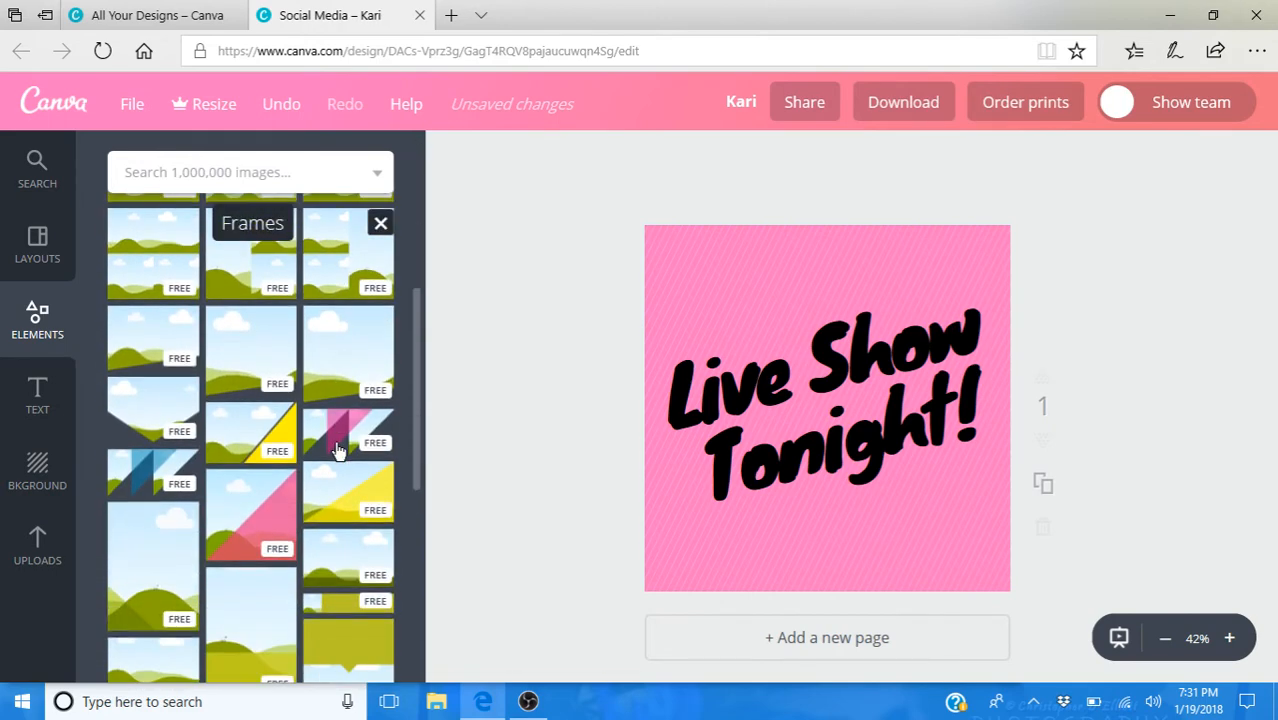
scroll(338, 452, down, 5)
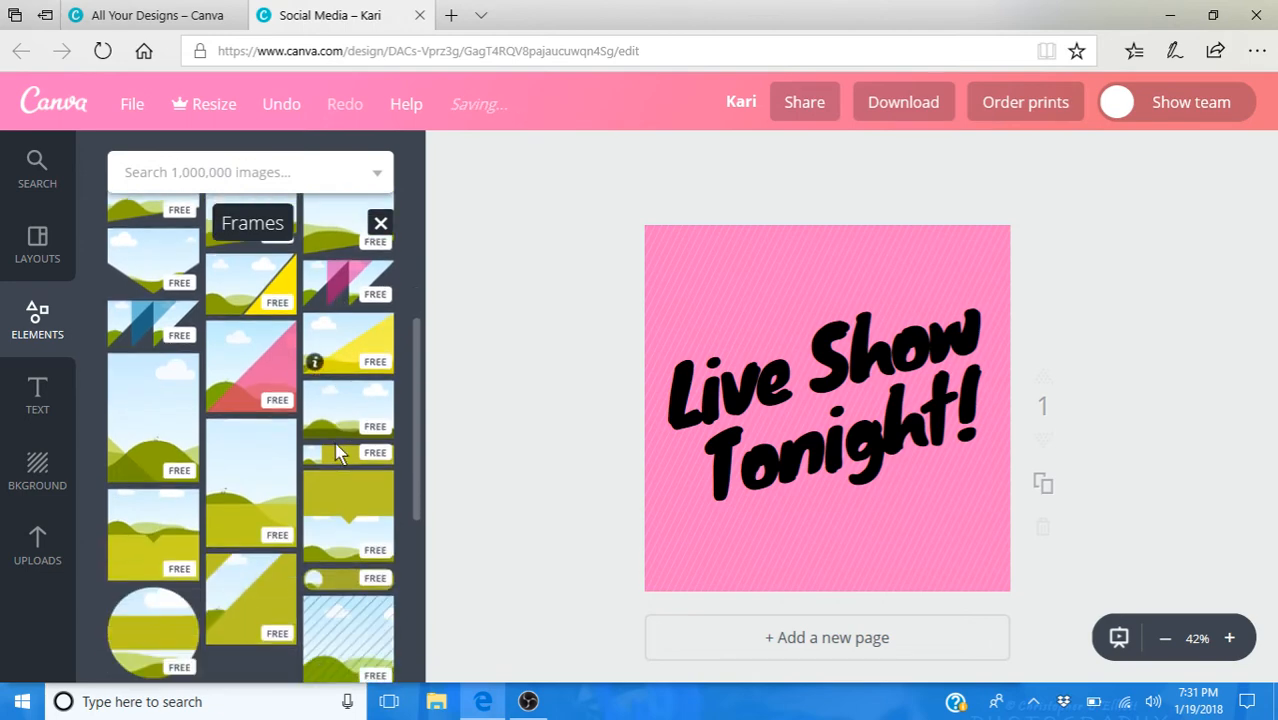
scroll(336, 452, down, 3)
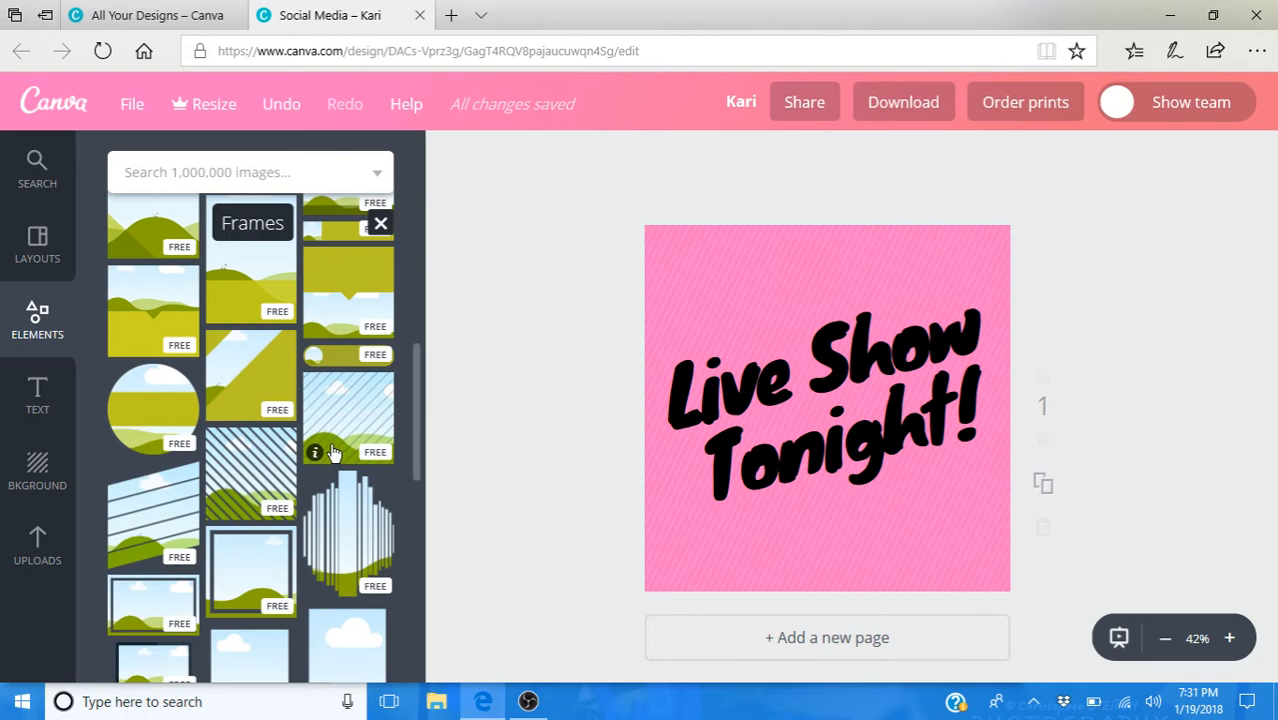
scroll(333, 454, down, 10)
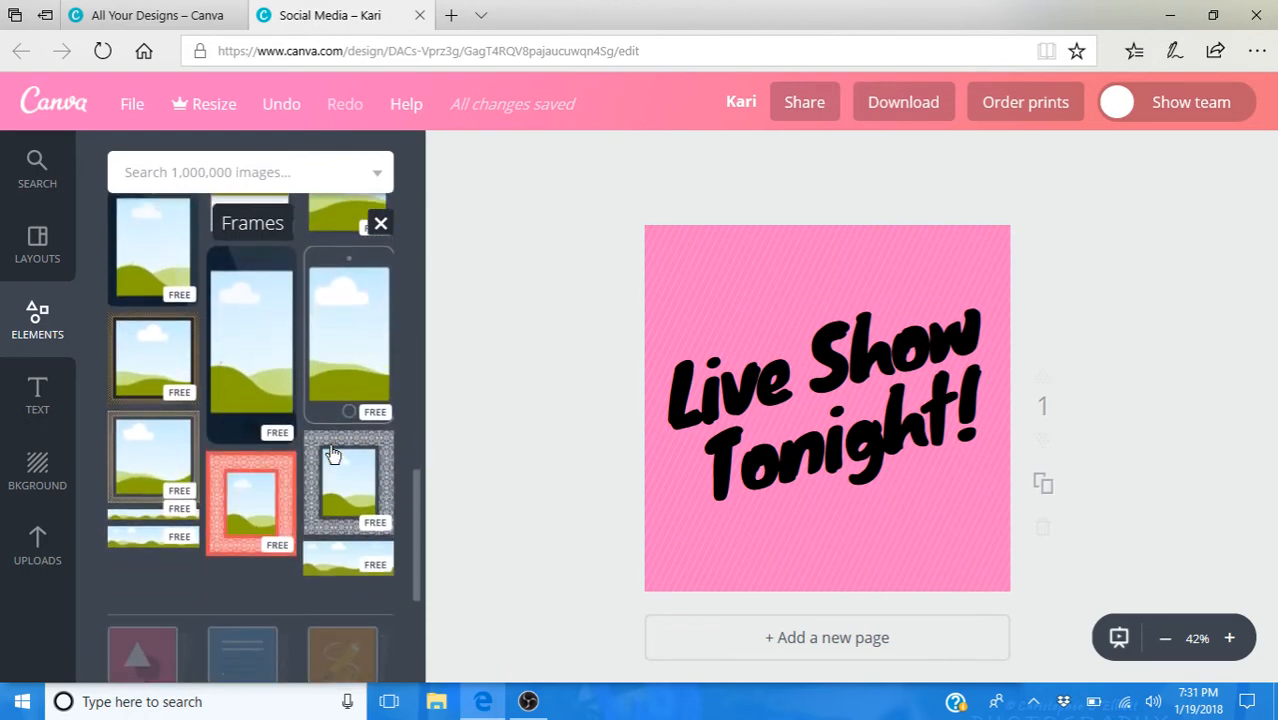
scroll(333, 455, down, 10)
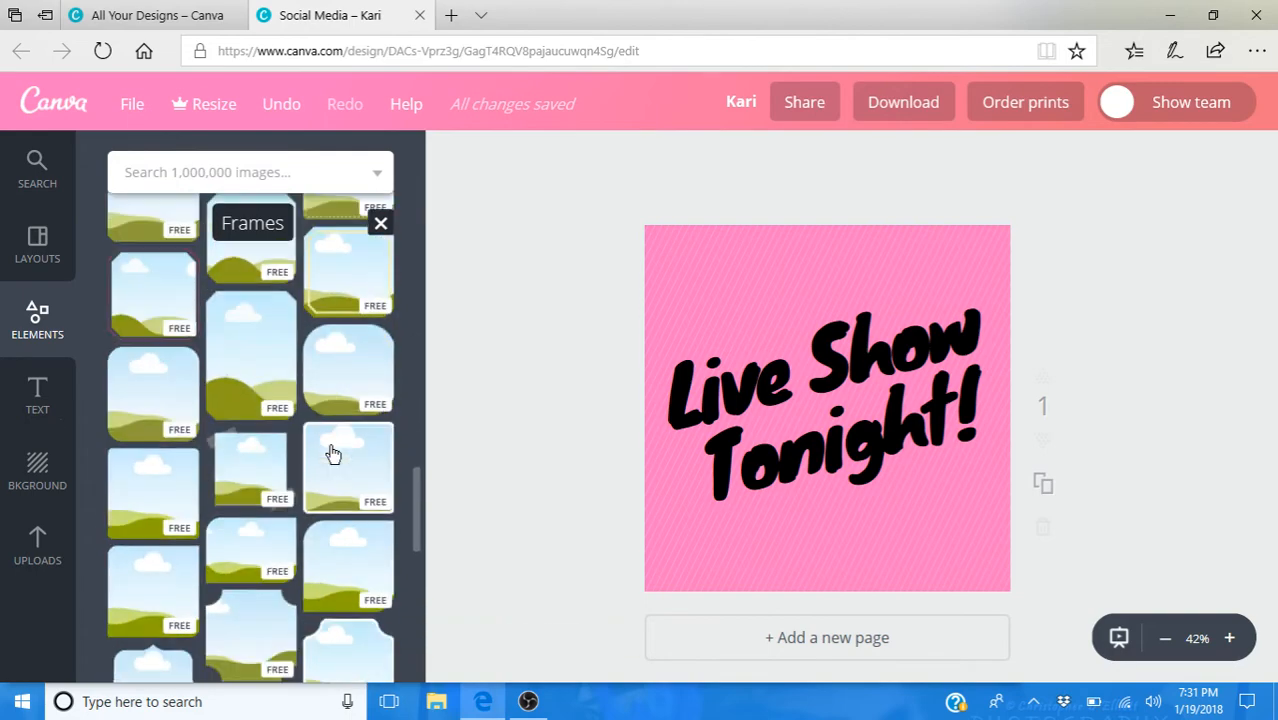
scroll(333, 455, down, 10)
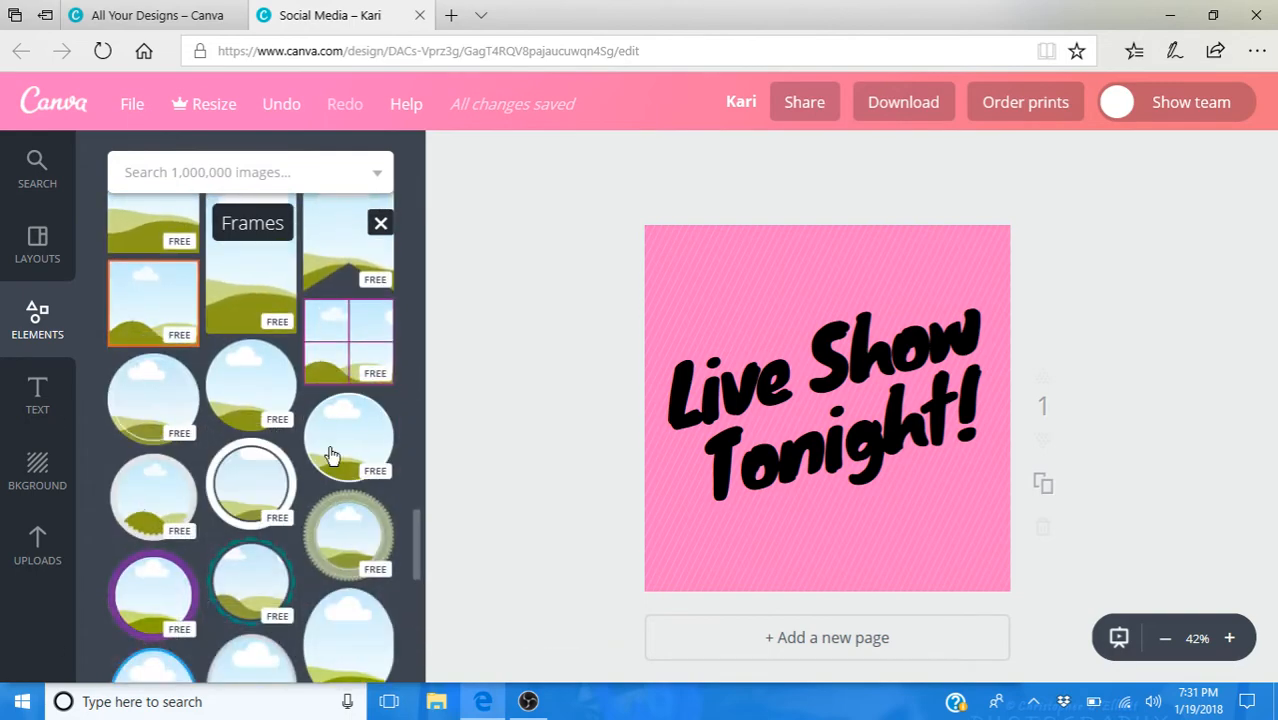
scroll(333, 455, down, 10)
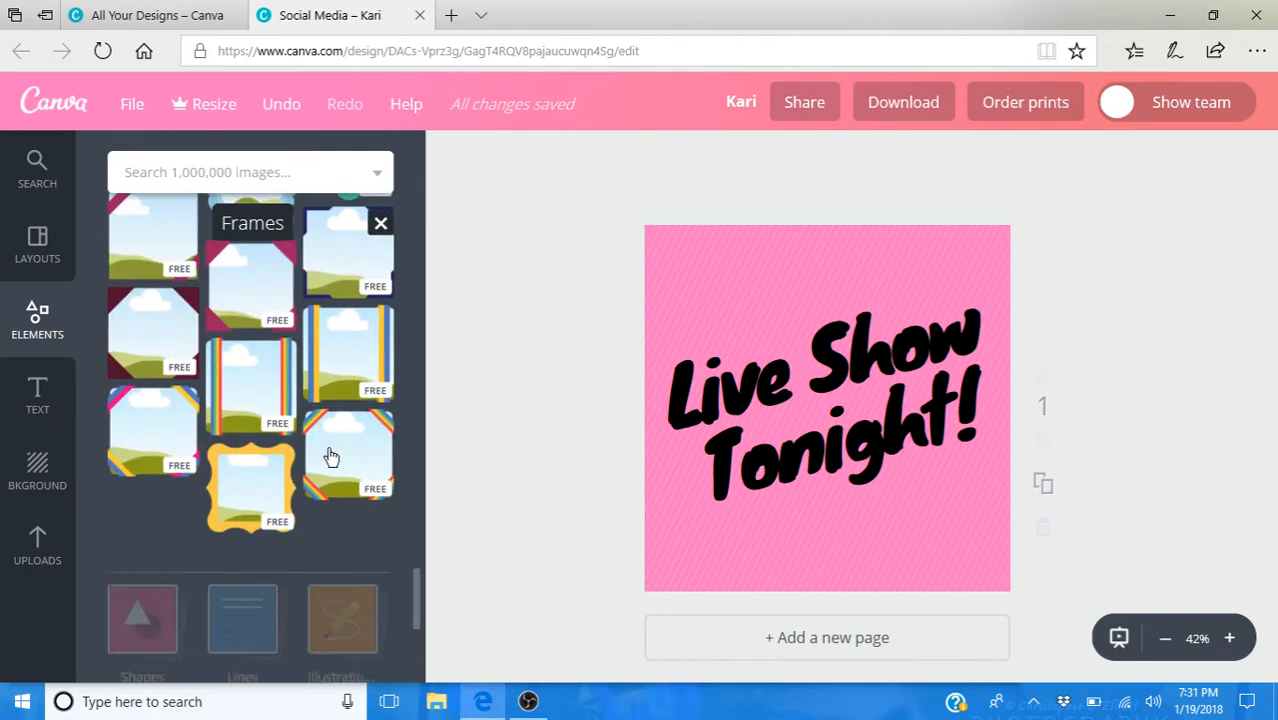
scroll(332, 457, down, 1)
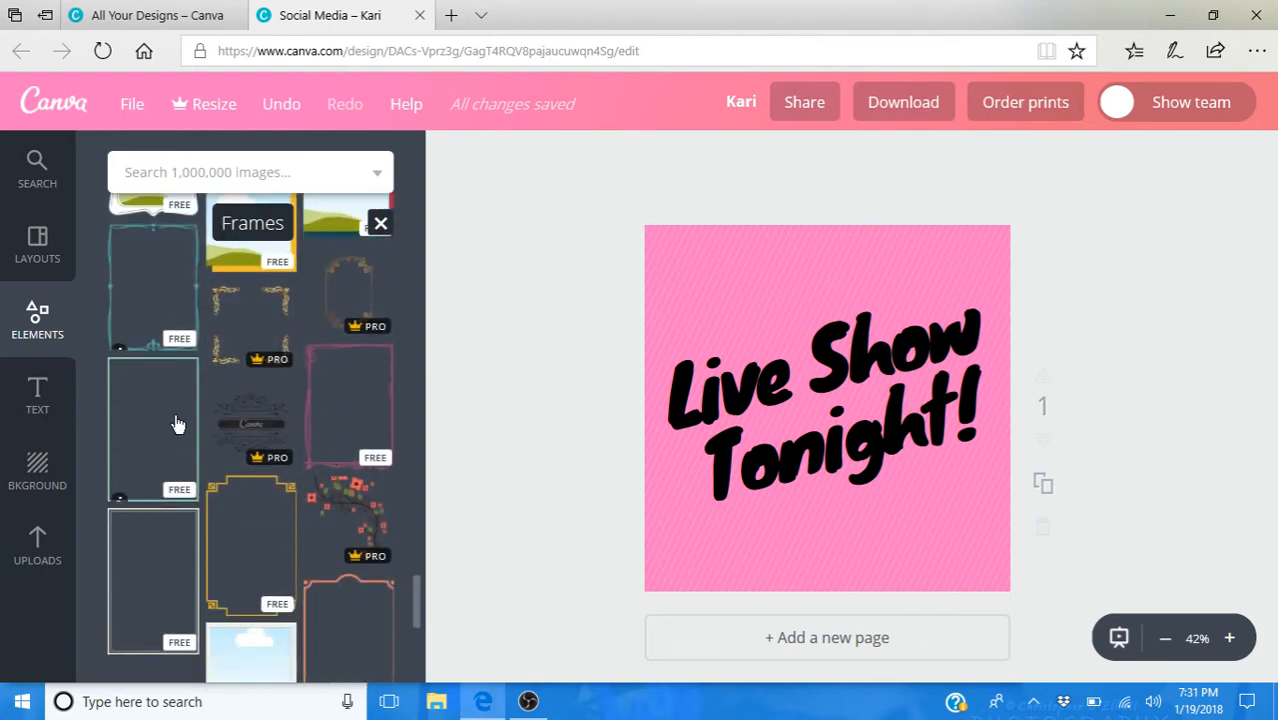
scroll(205, 450, down, 1)
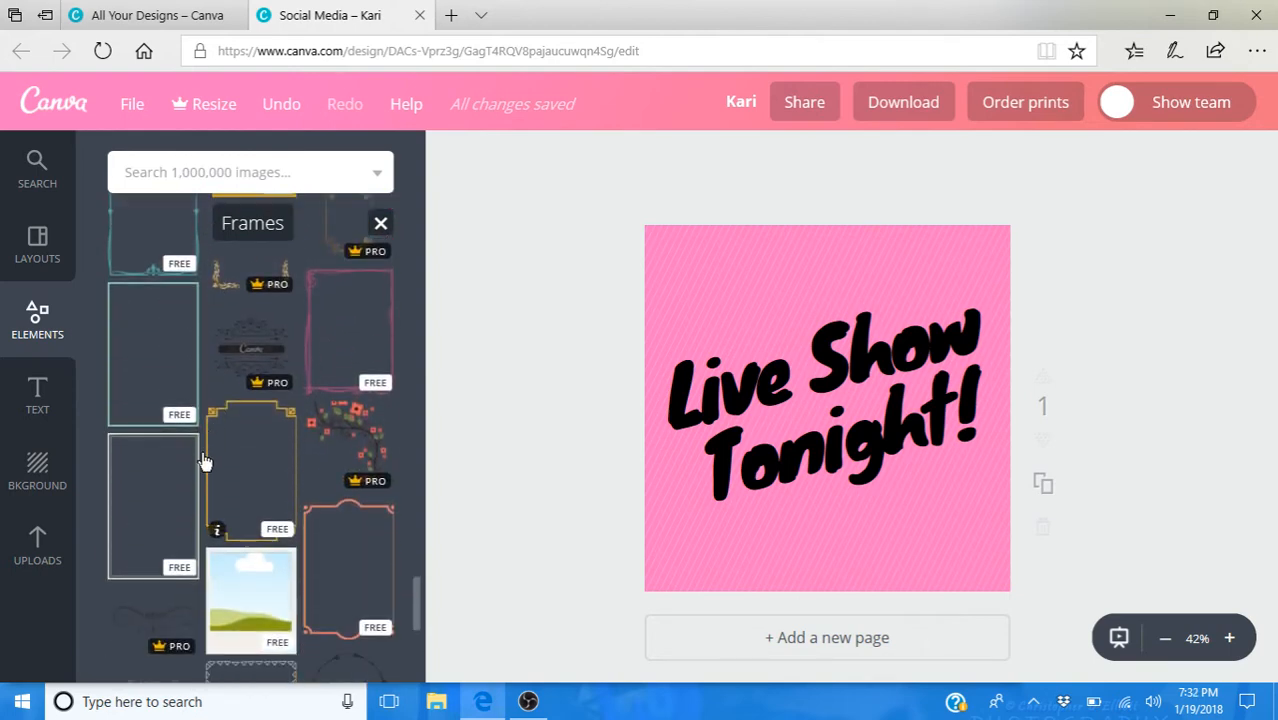
click(280, 503)
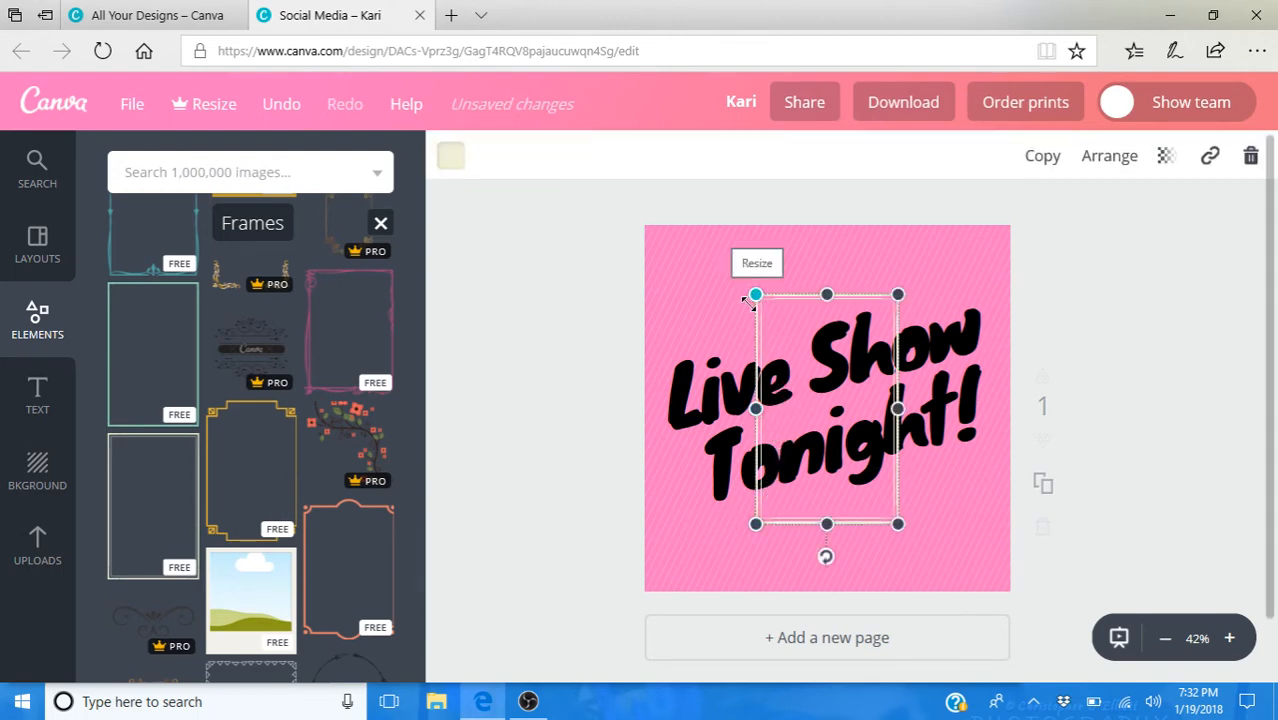
- Stretch all four sides of the frame out to the page edges and recolor it with the black brand color
mouse_move(757, 296)
mouse_down()
mouse_move(813, 366)
mouse_move(732, 283)
mouse_move(765, 308)
mouse_move(759, 298)
mouse_up()
drag(759, 411, 705, 411)
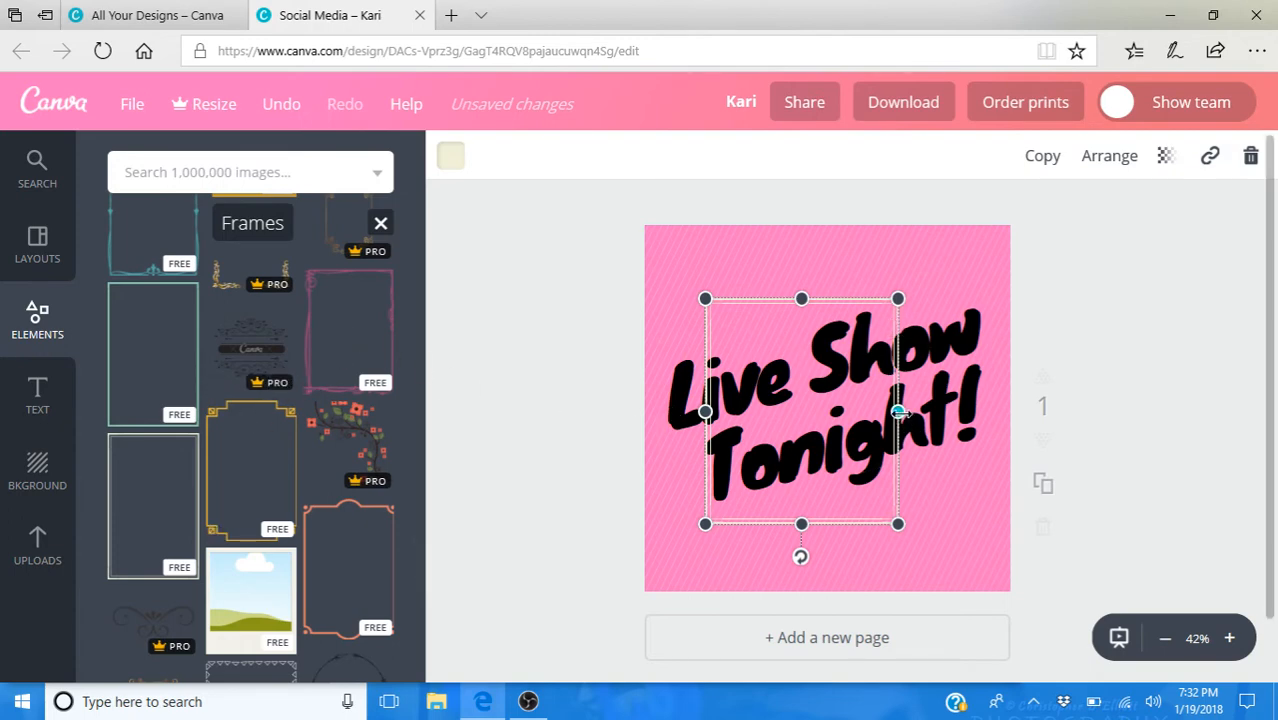
drag(901, 412, 1007, 412)
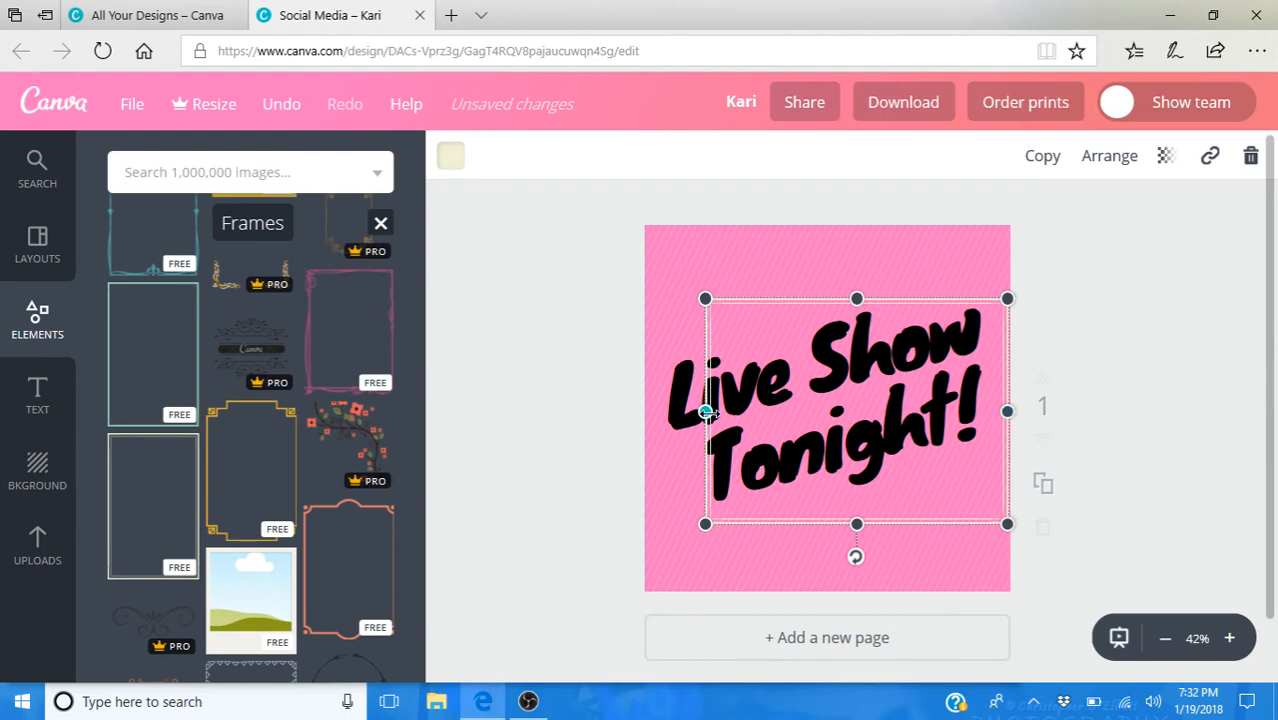
drag(706, 411, 648, 411)
drag(826, 298, 829, 233)
drag(827, 527, 840, 594)
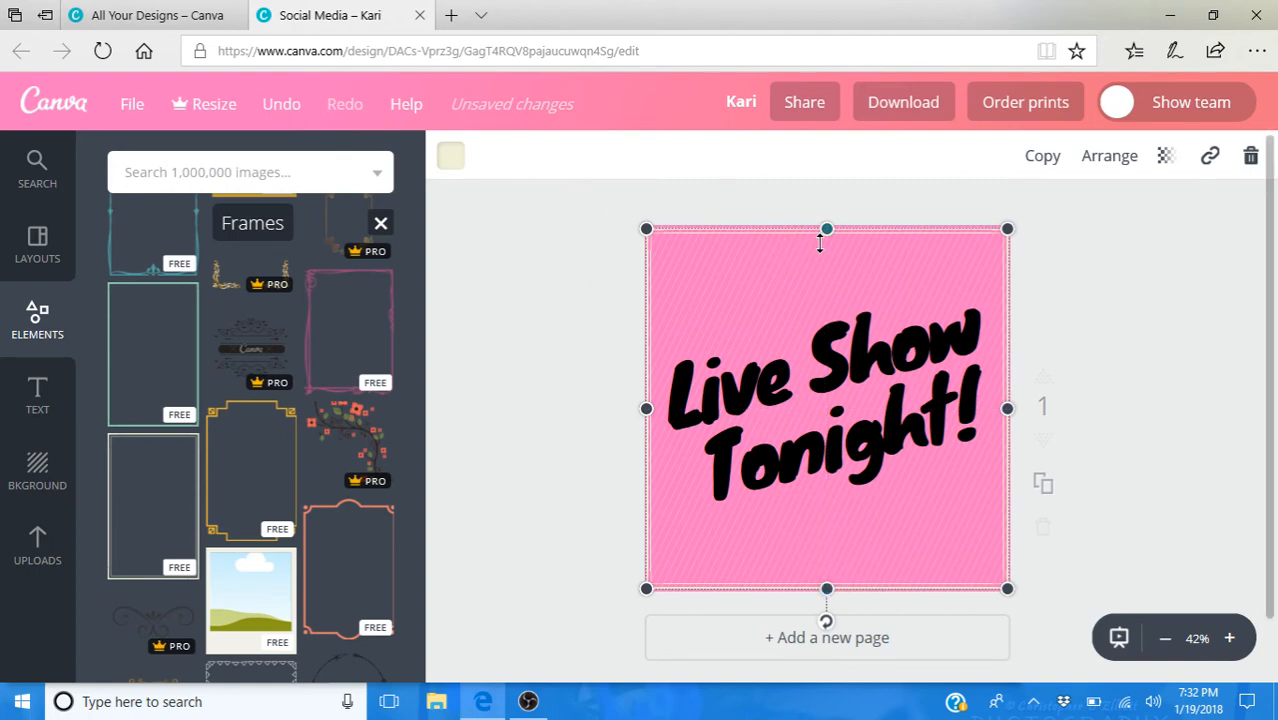
drag(826, 229, 826, 228)
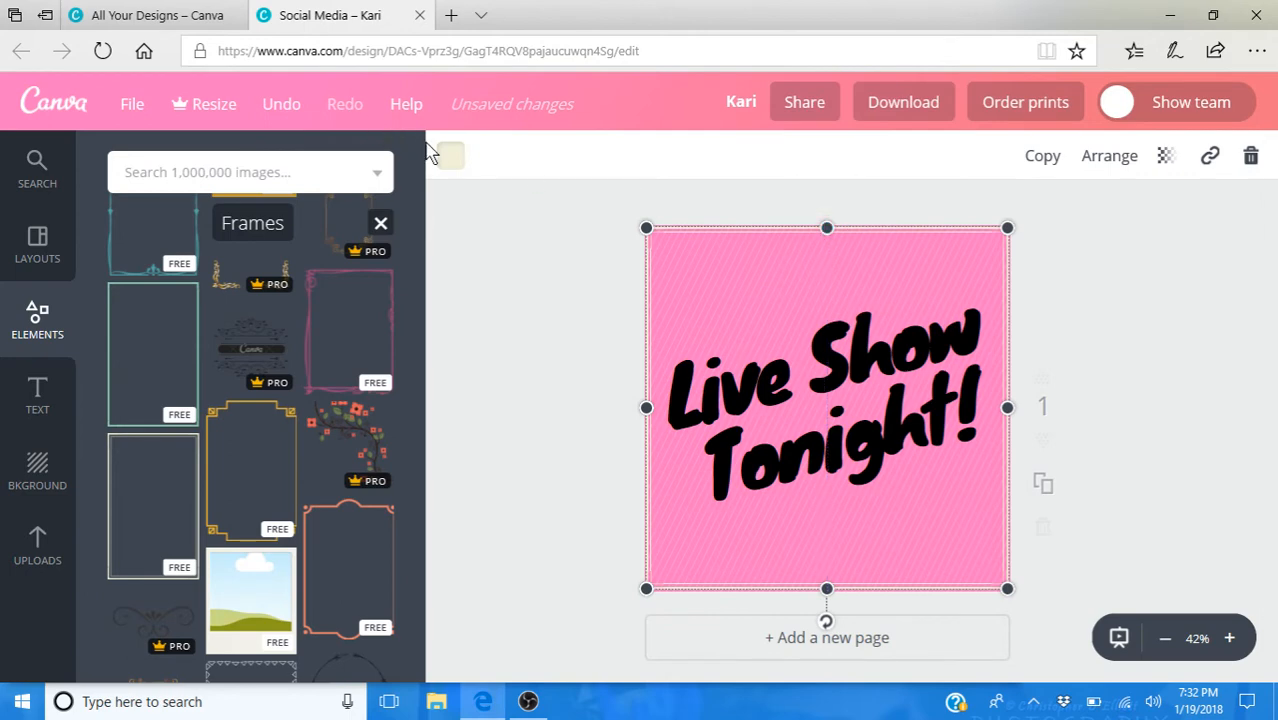
click(451, 158)
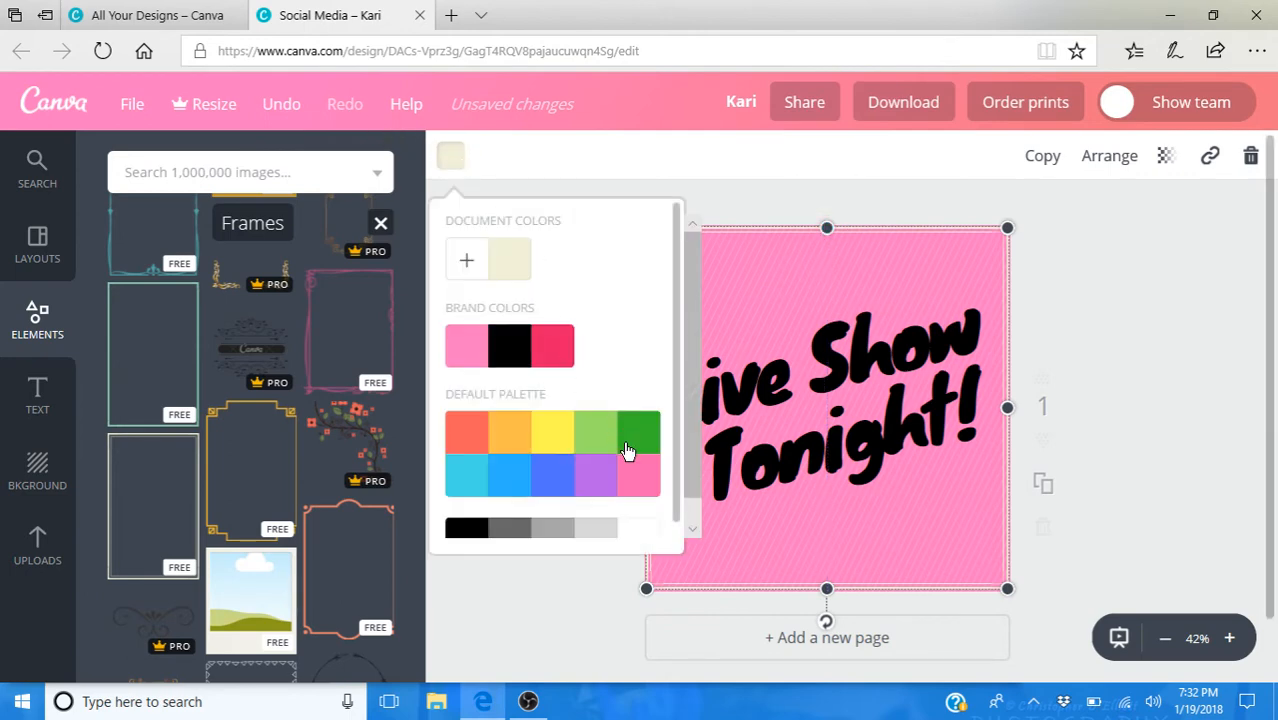
click(522, 365)
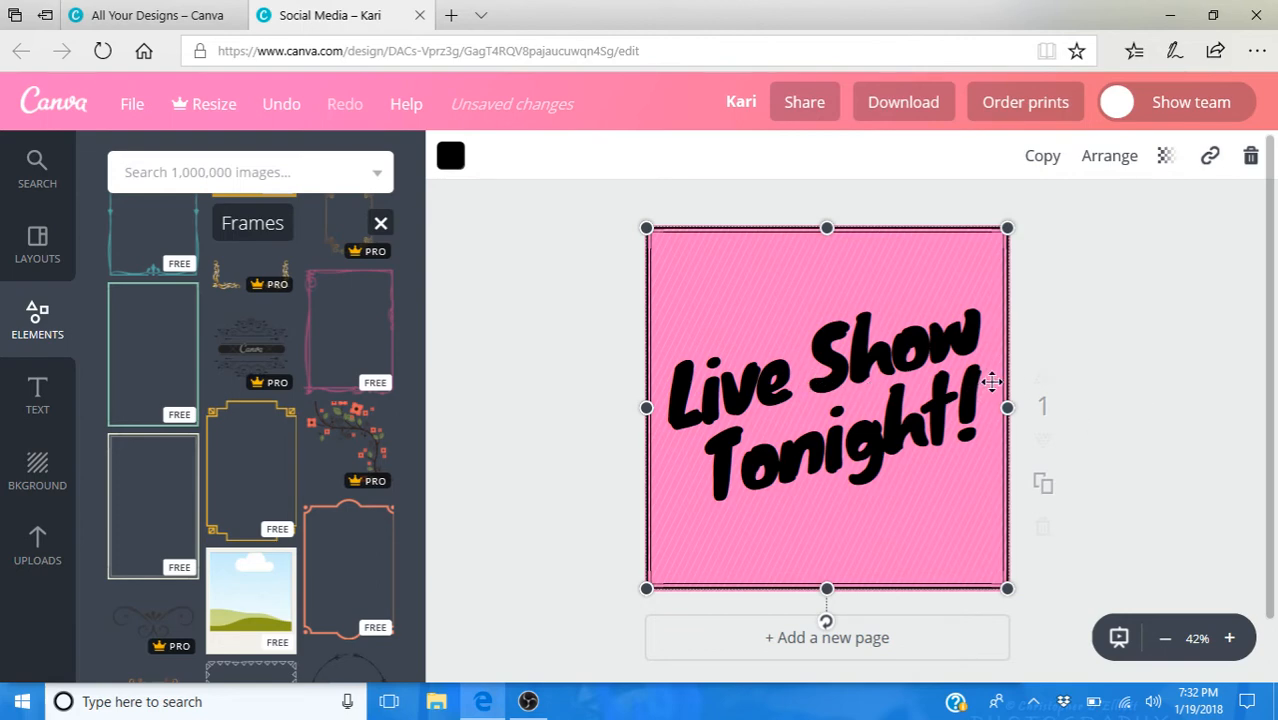
- Send the frame back behind the heading and select the heading's text box
click(1121, 163)
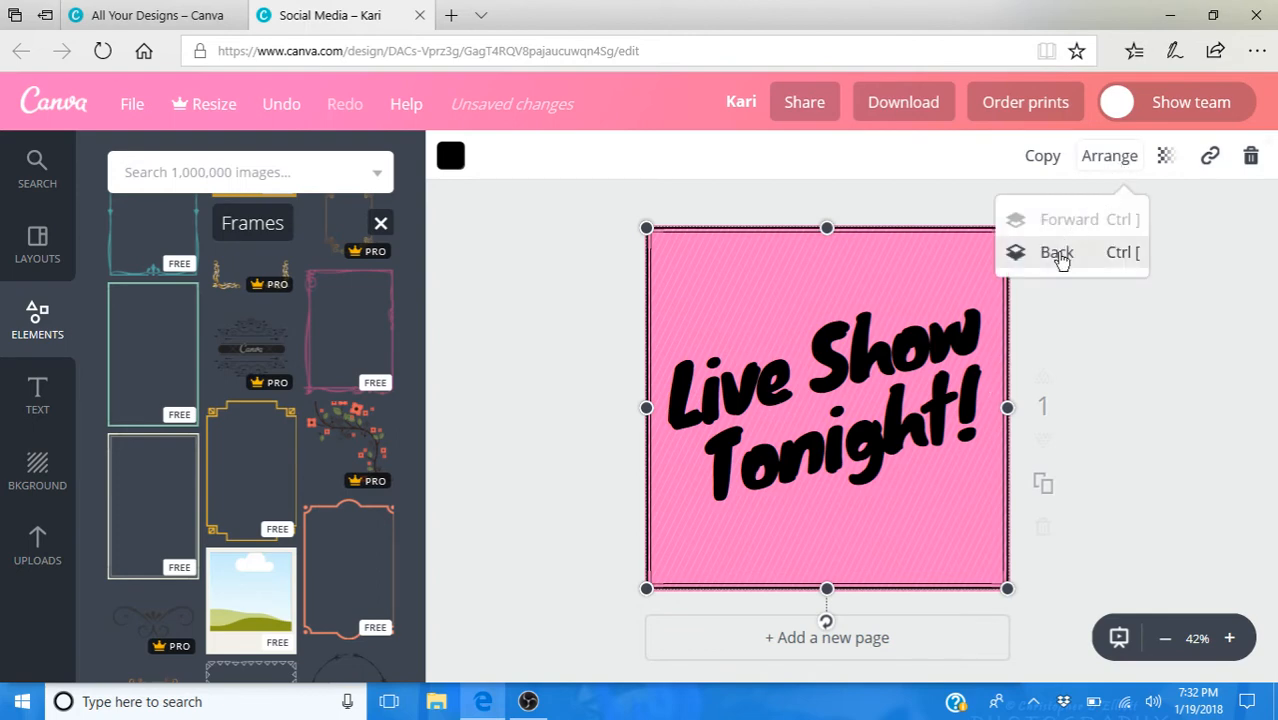
click(1058, 256)
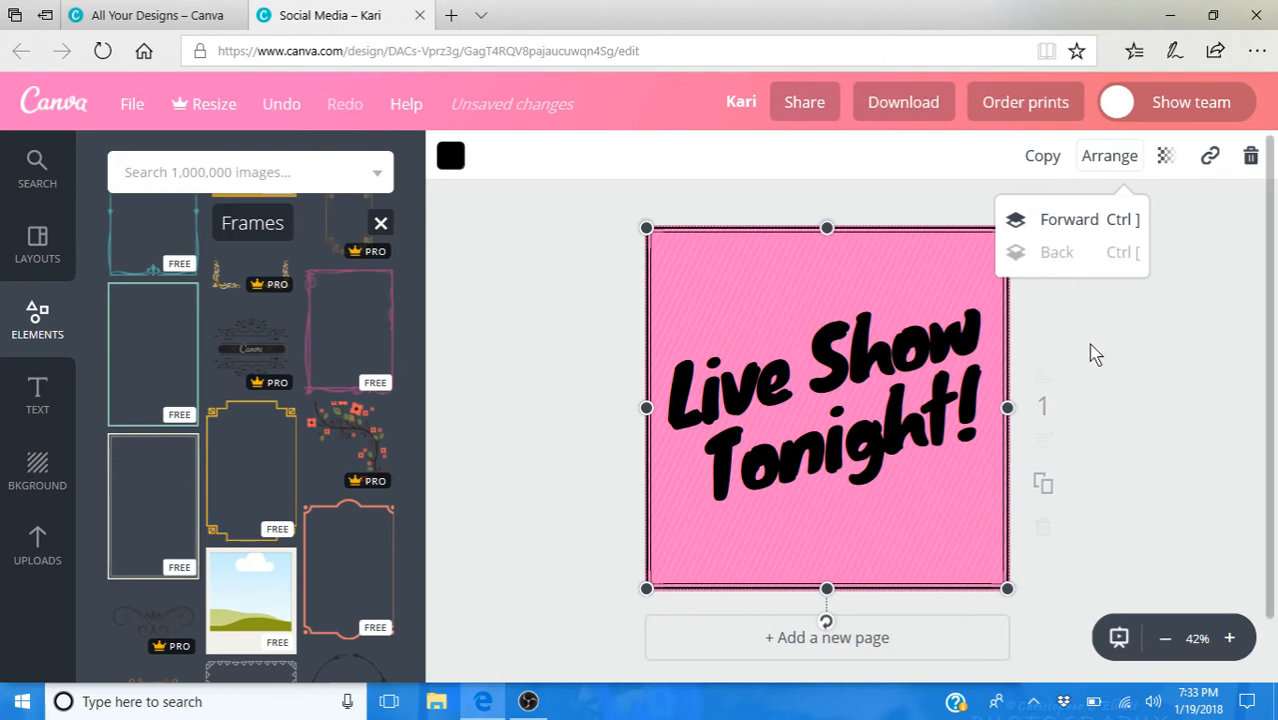
click(1119, 399)
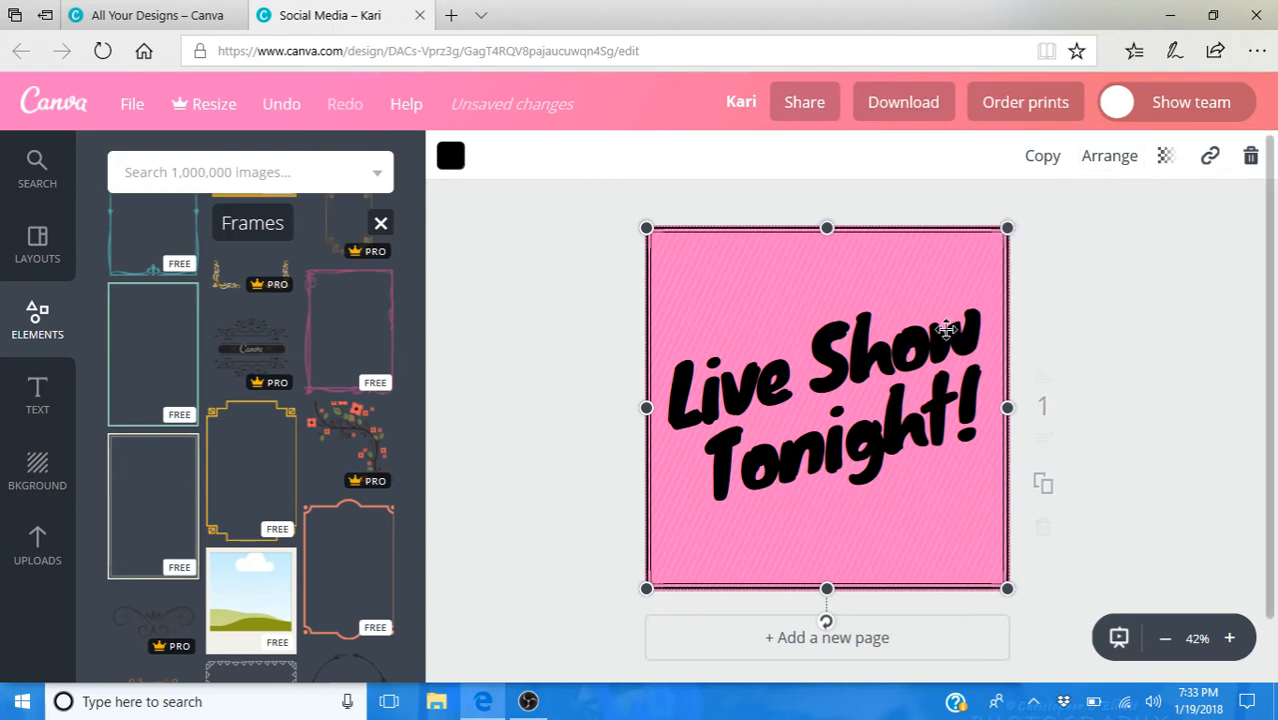
click(870, 408)
click(845, 386)
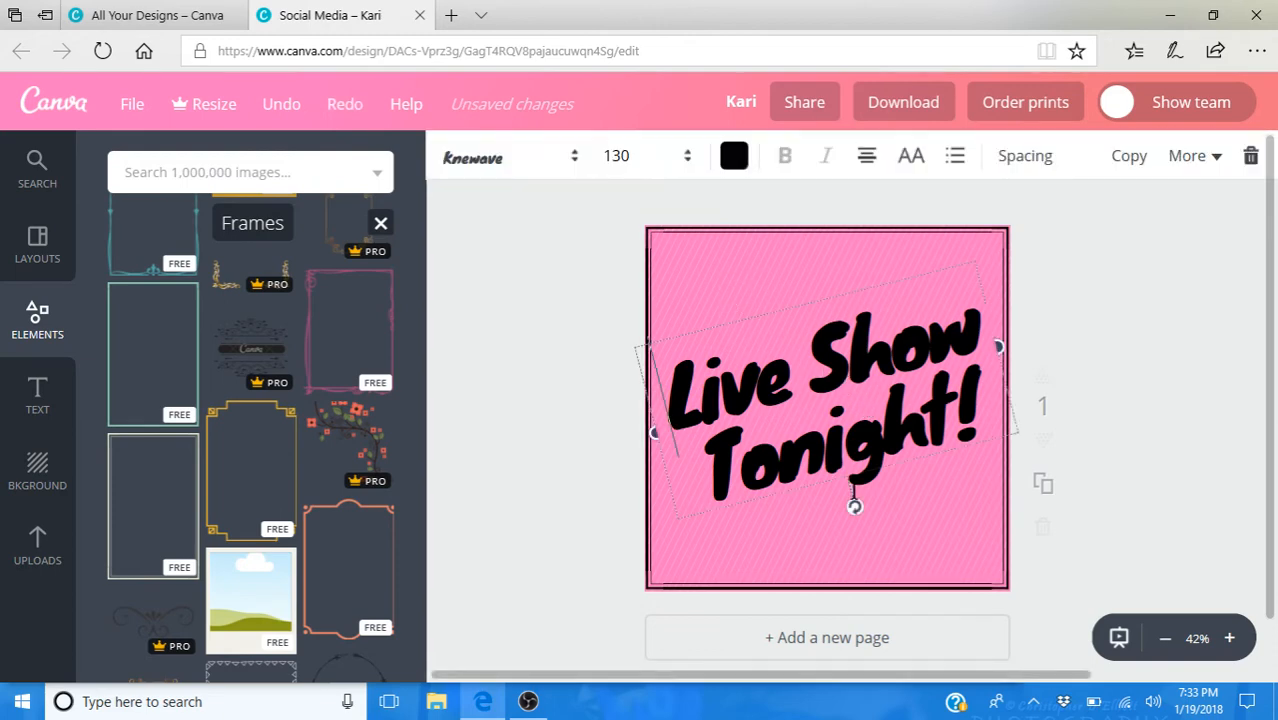
- Search the image library for "heart"
click(257, 172)
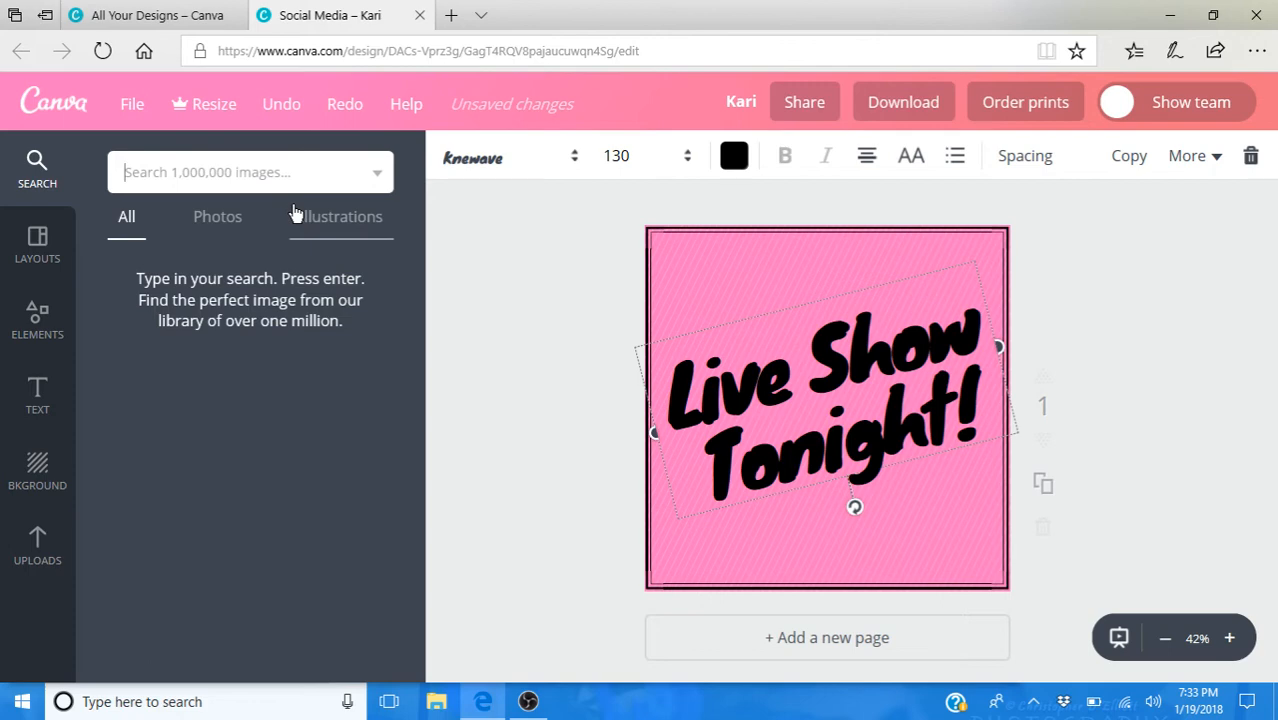
text(hea)
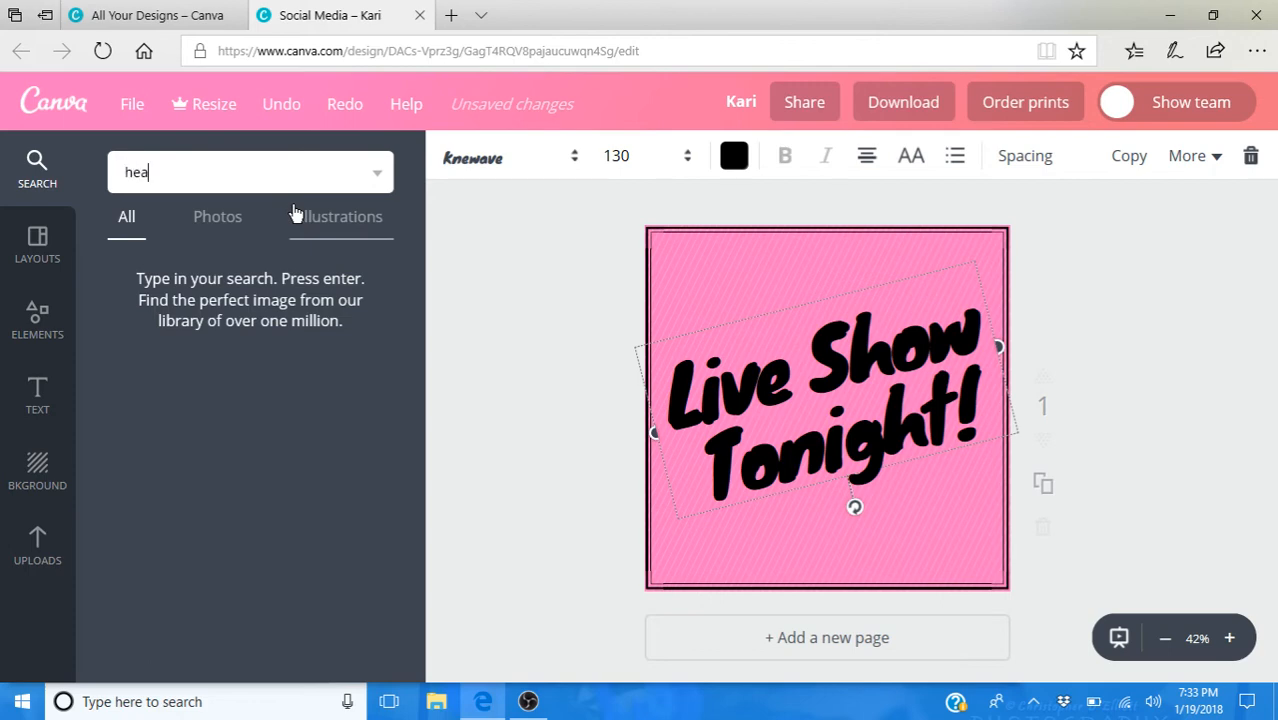
text(rt)
key(Return)
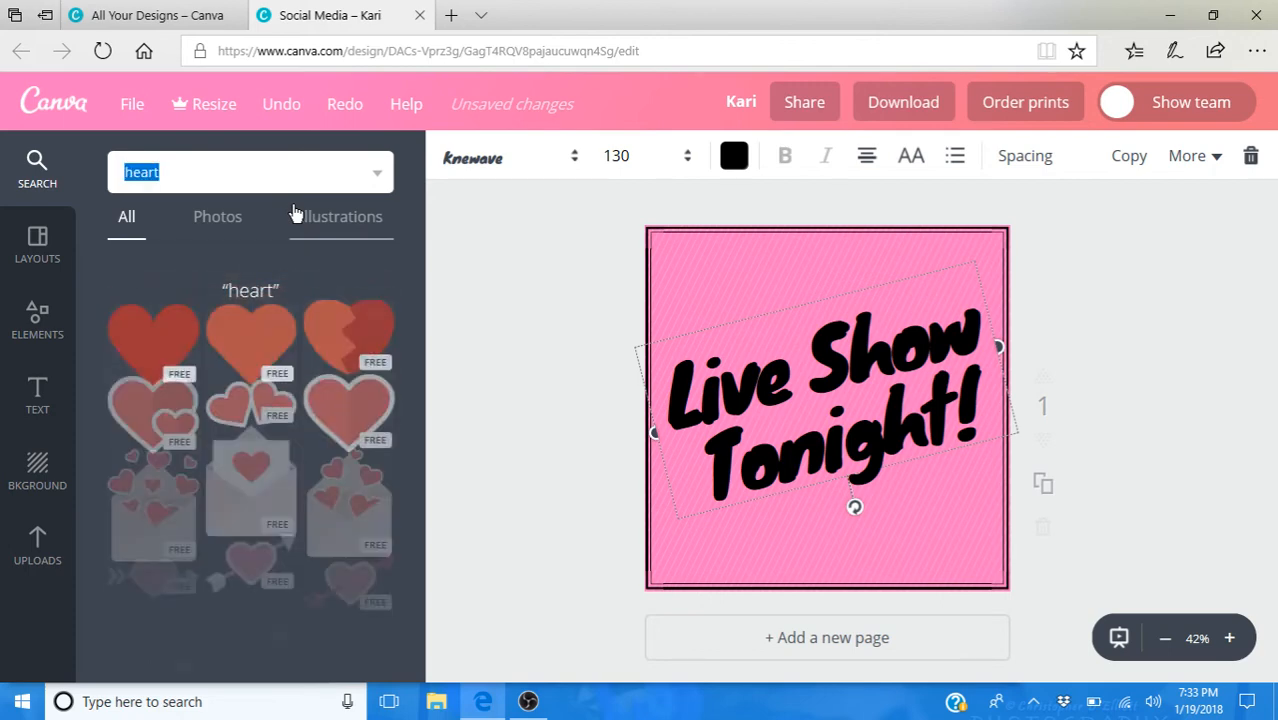
- Browse the heart search results for a decorative illustration to go with the heading
scroll(312, 300, down, 4)
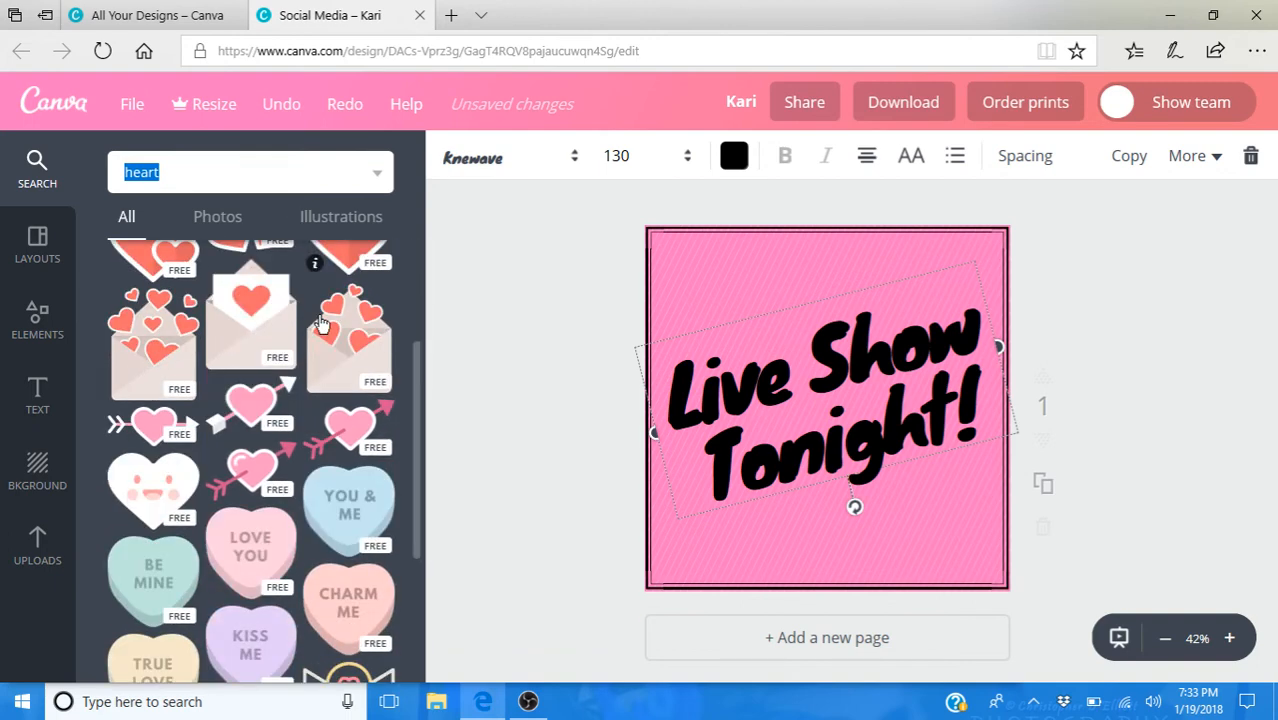
scroll(320, 327, down, 10)
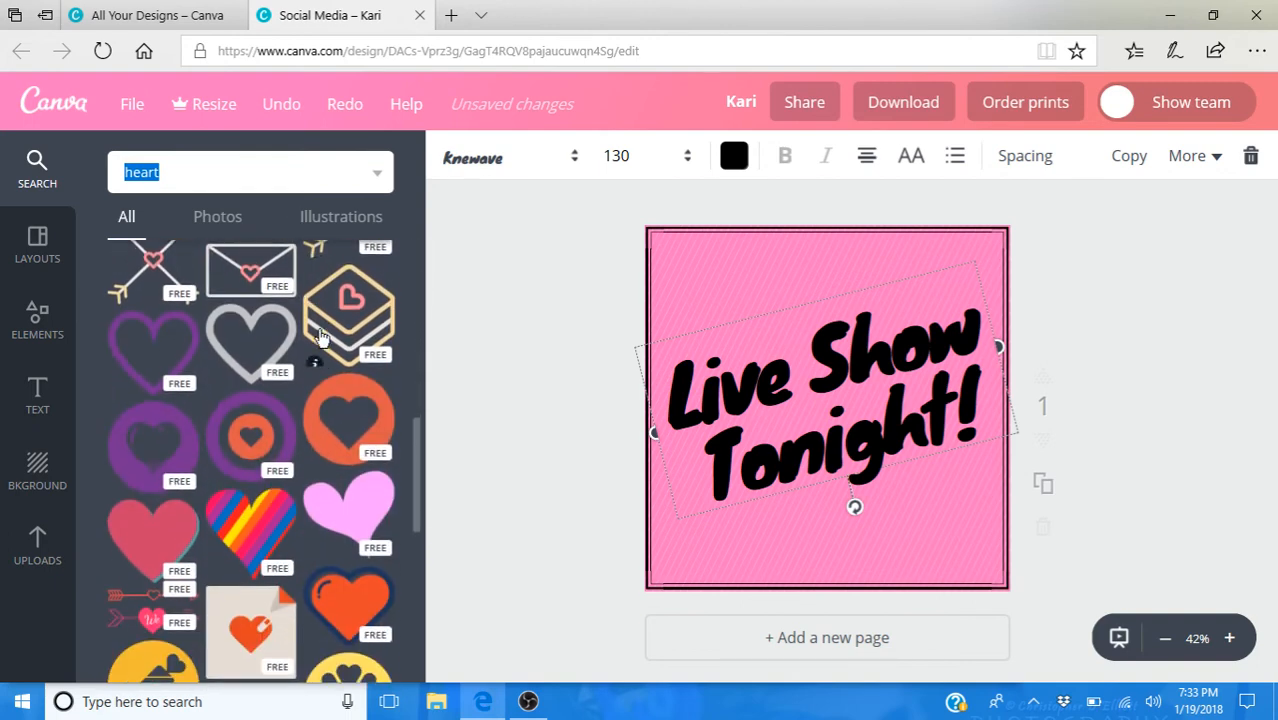
scroll(316, 351, down, 2)
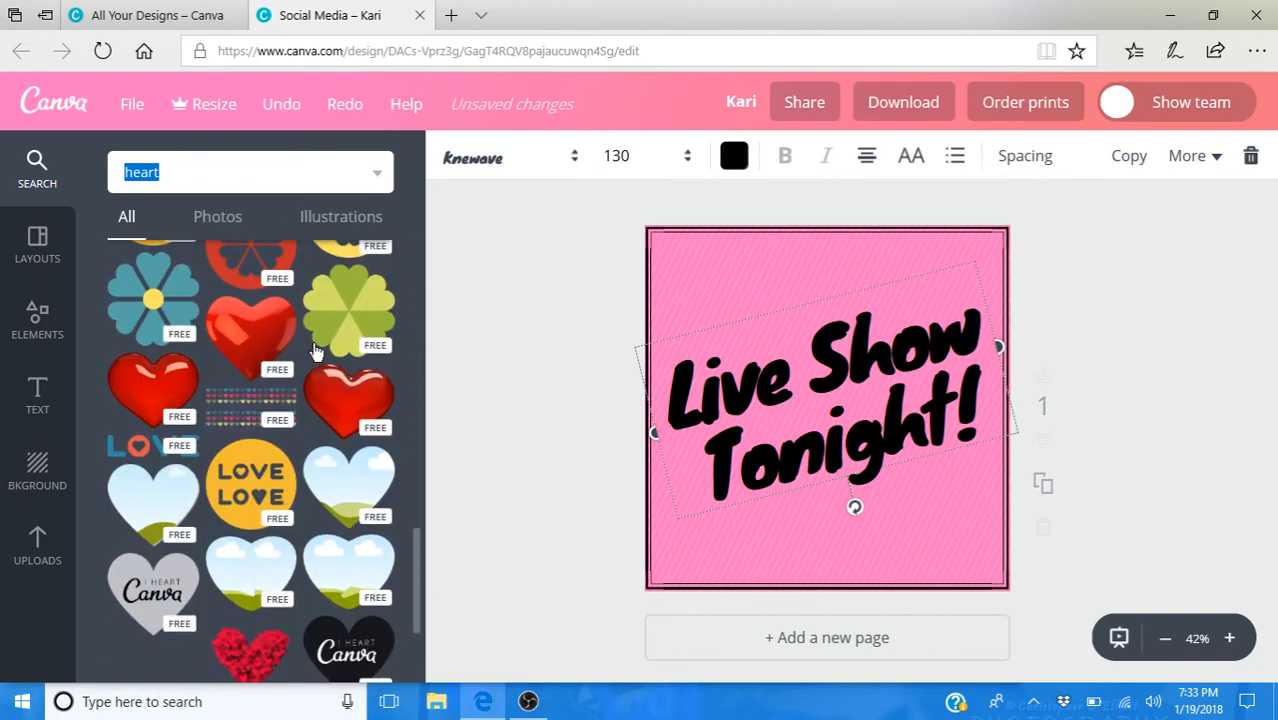
scroll(316, 351, down, 6)
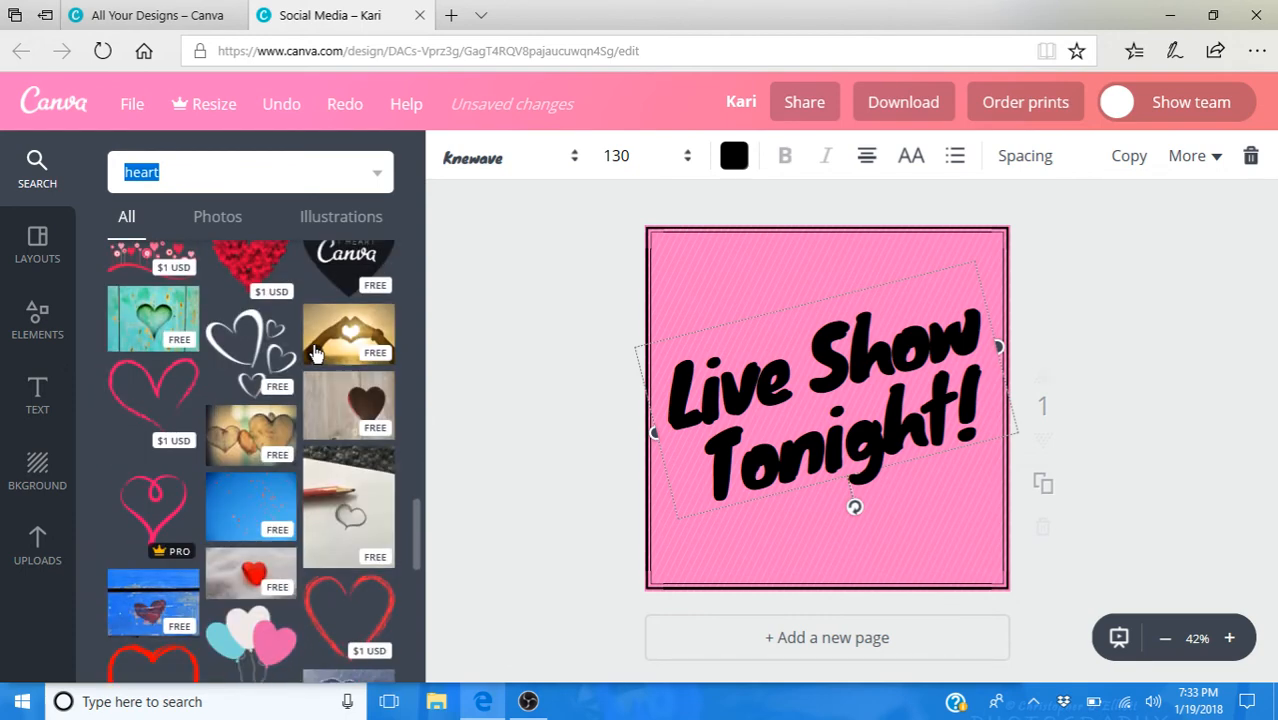
scroll(316, 351, down, 6)
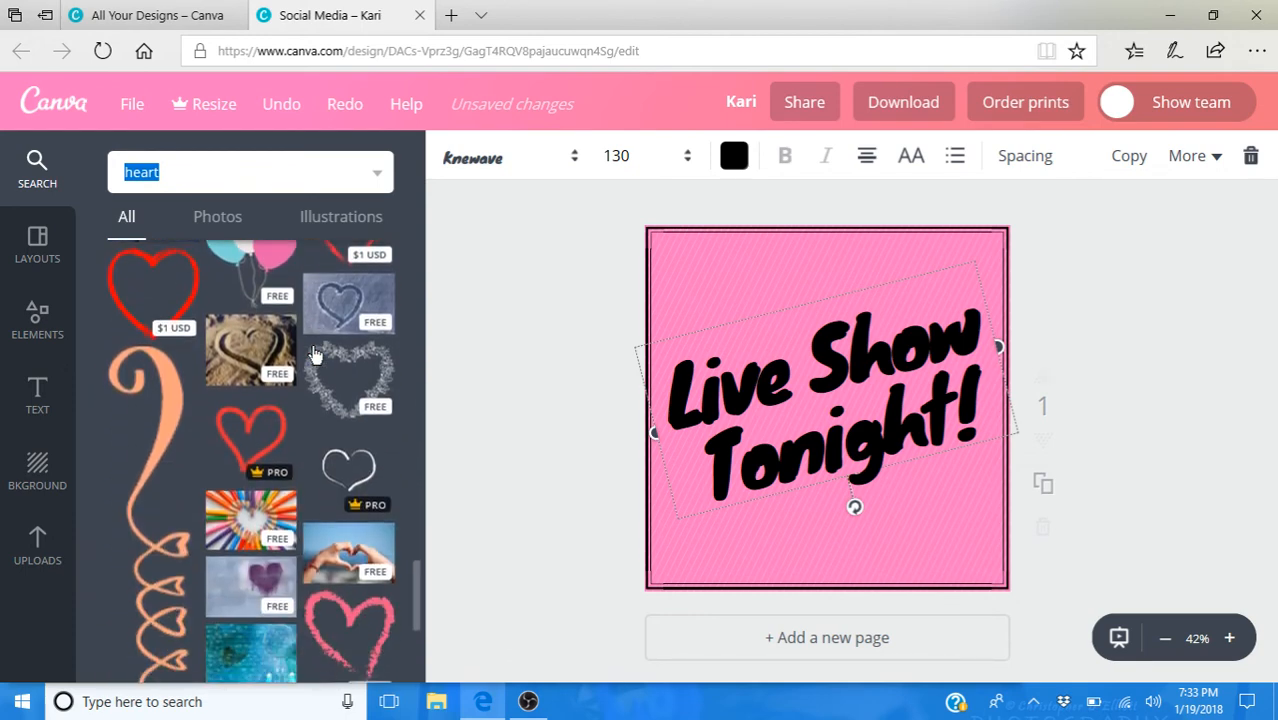
scroll(316, 351, down, 5)
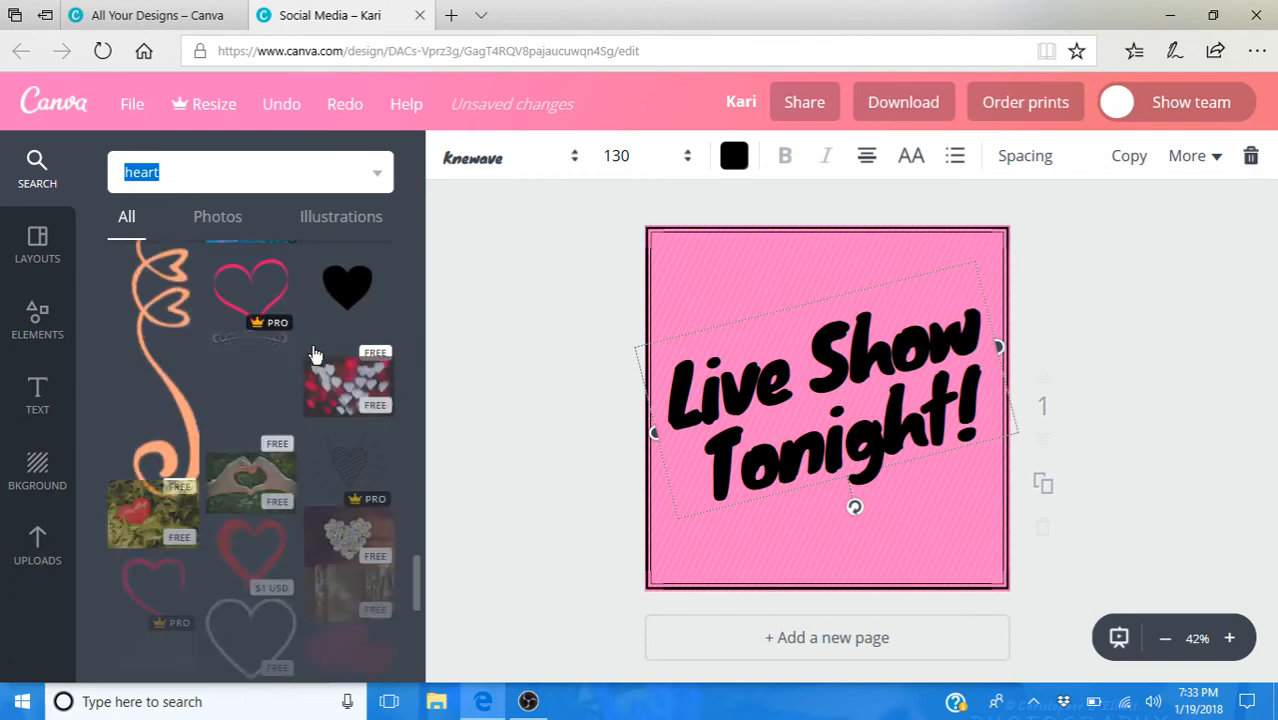
scroll(316, 355, down, 5)
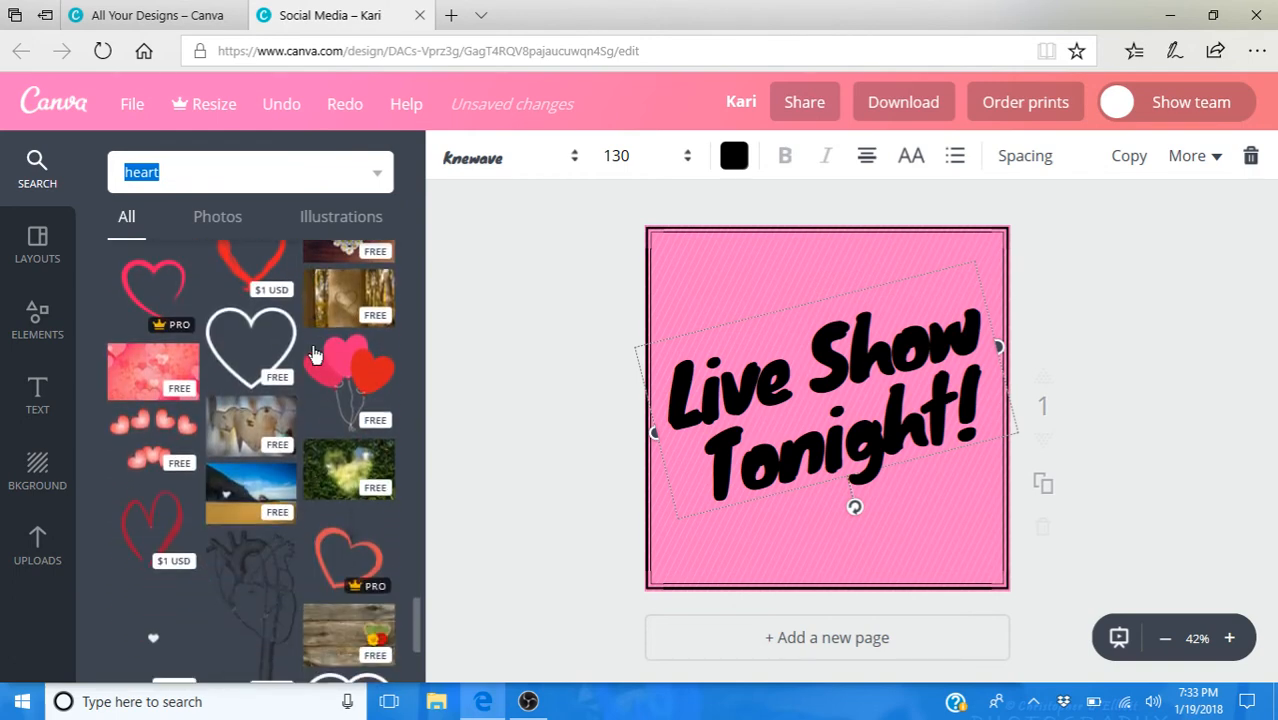
scroll(316, 357, up, 5)
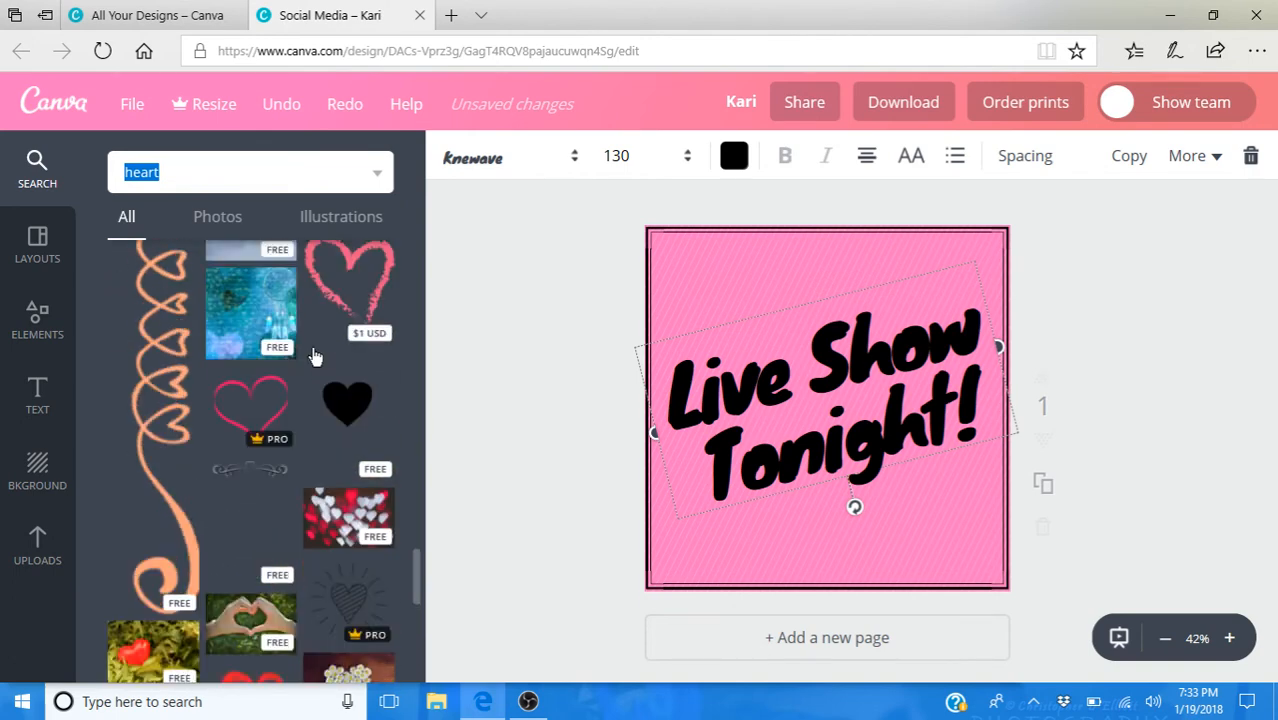
scroll(316, 357, up, 8)
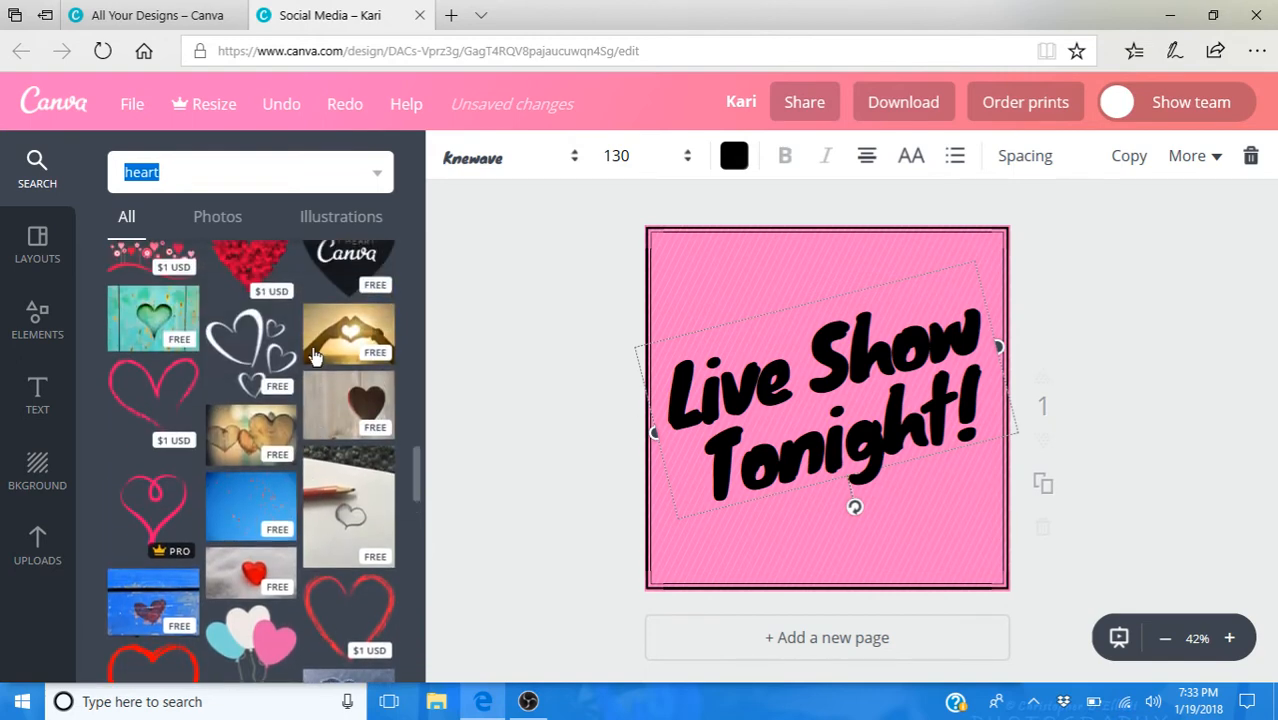
scroll(316, 357, up, 10)
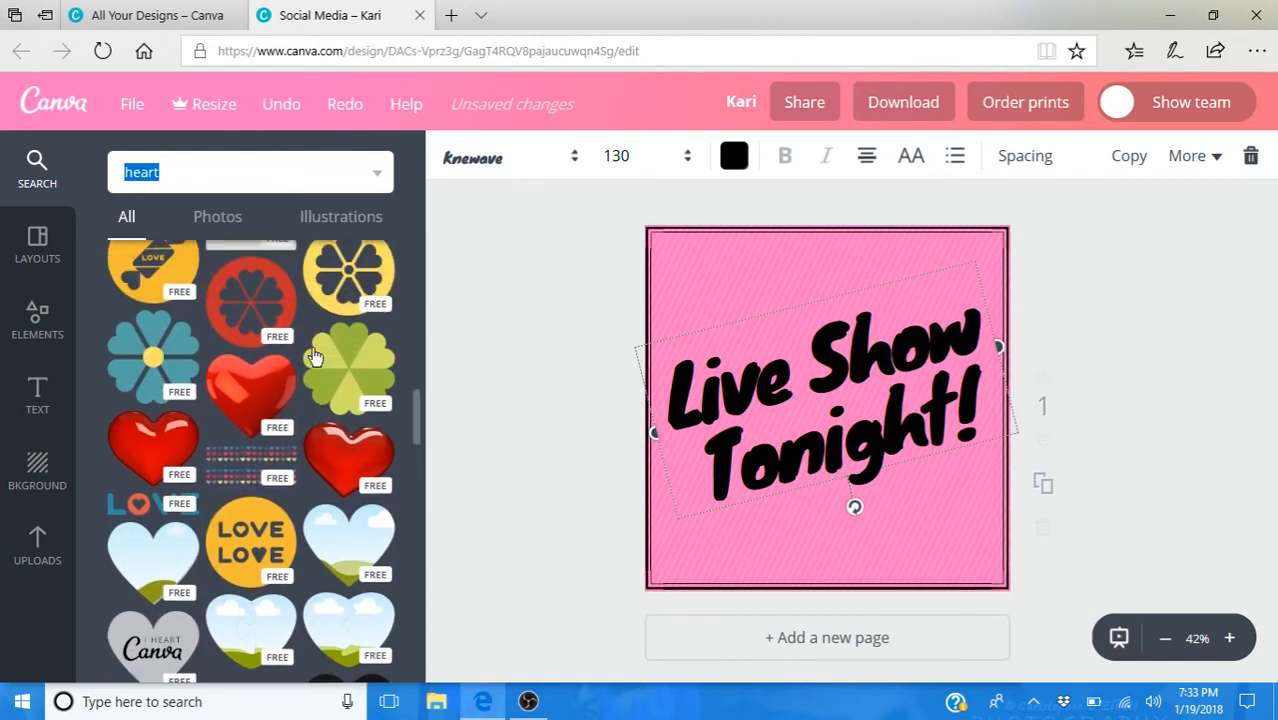
scroll(316, 357, up, 3)
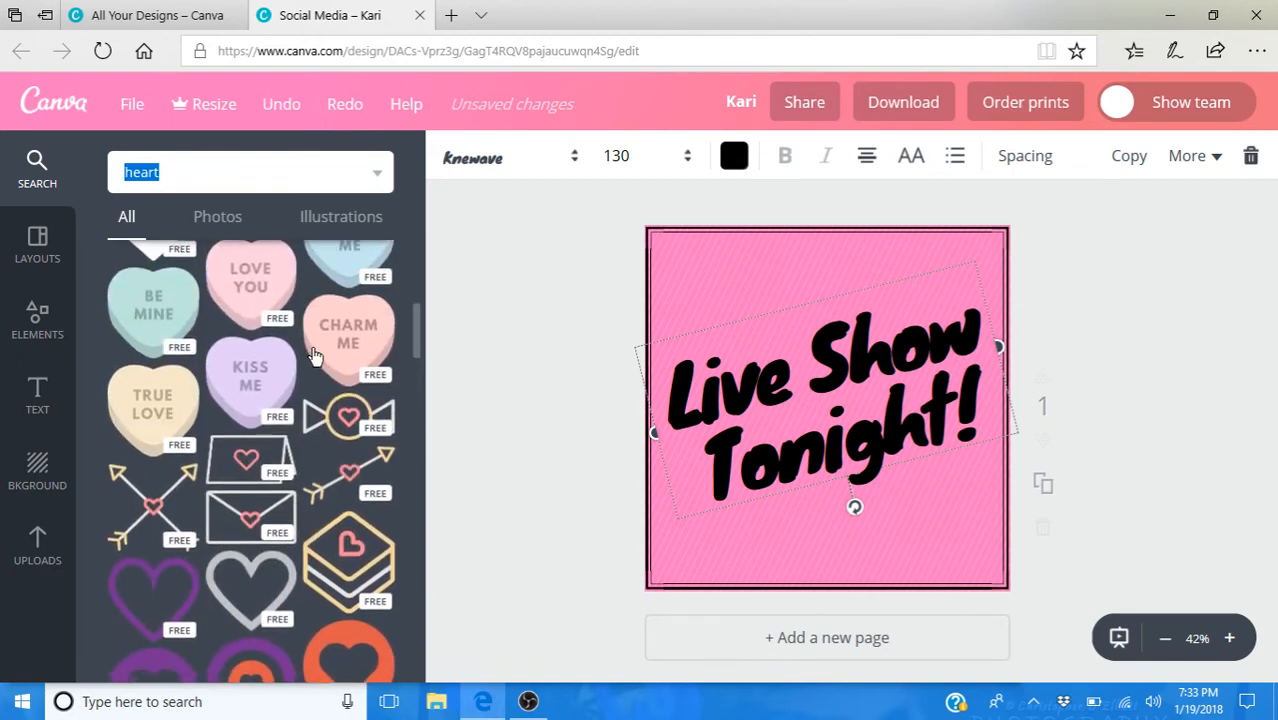
scroll(316, 357, down, 12)
scroll(316, 357, down, 12)
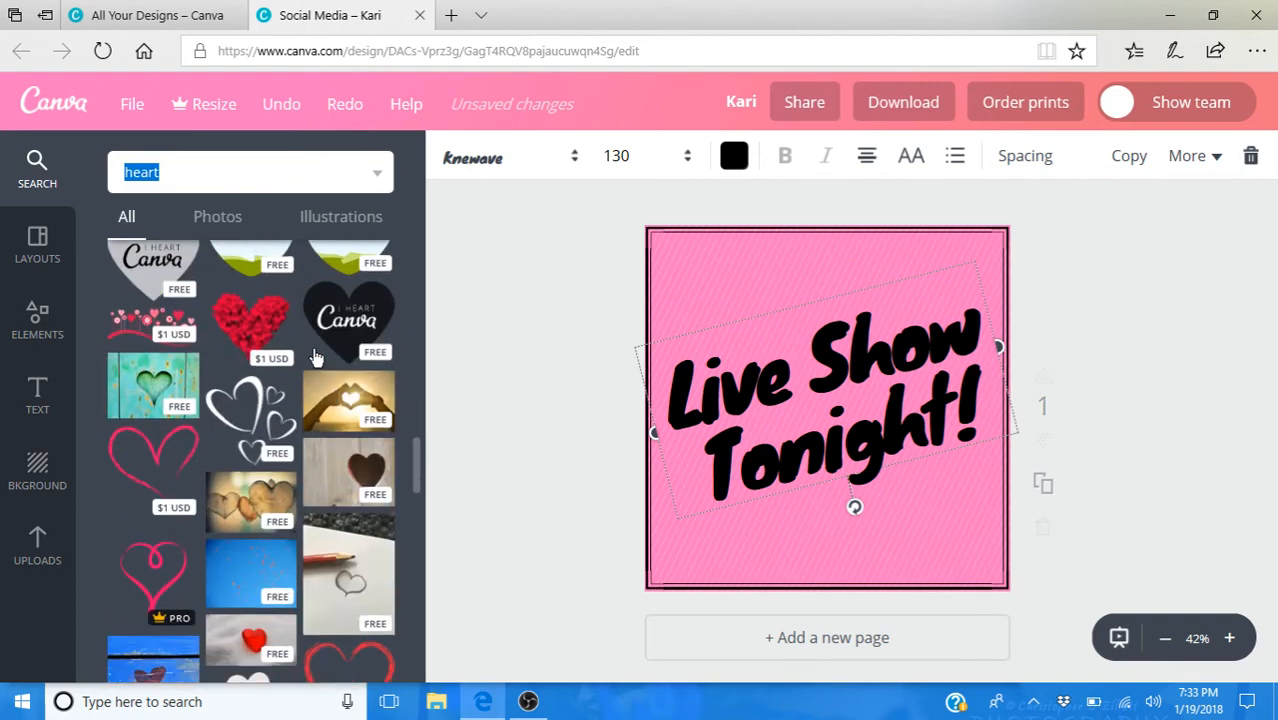
scroll(316, 357, down, 12)
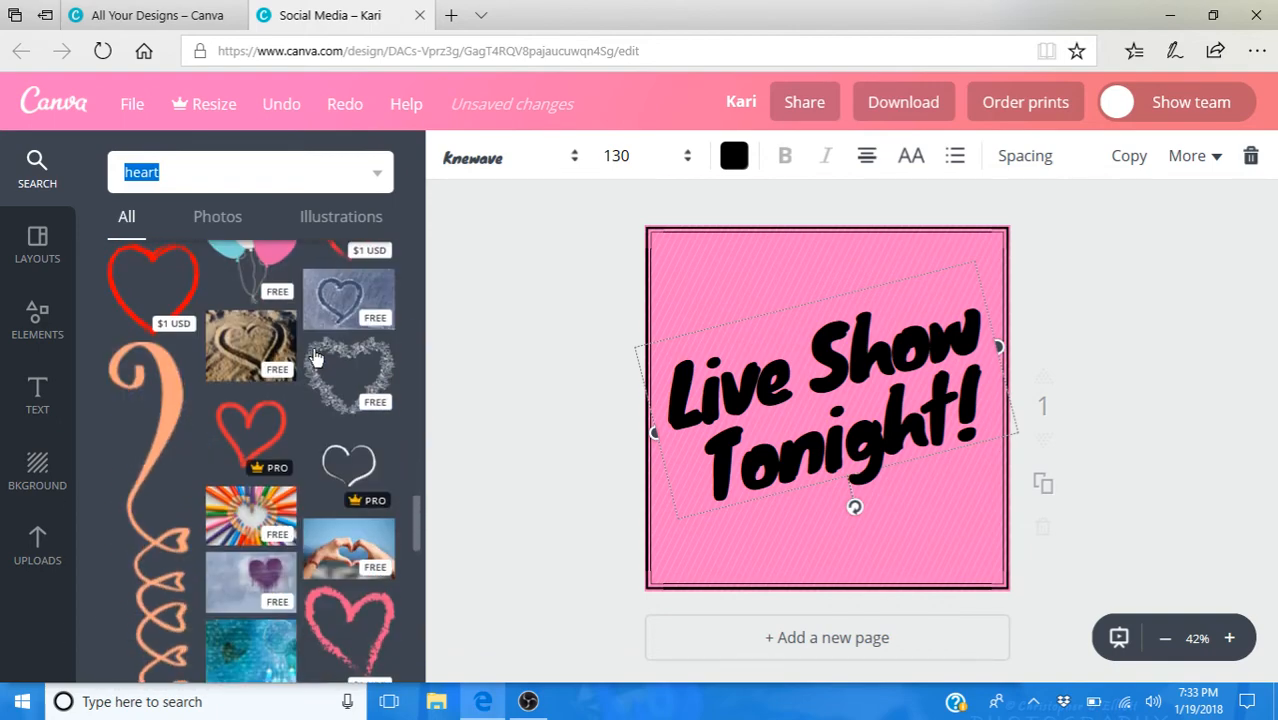
scroll(316, 357, down, 12)
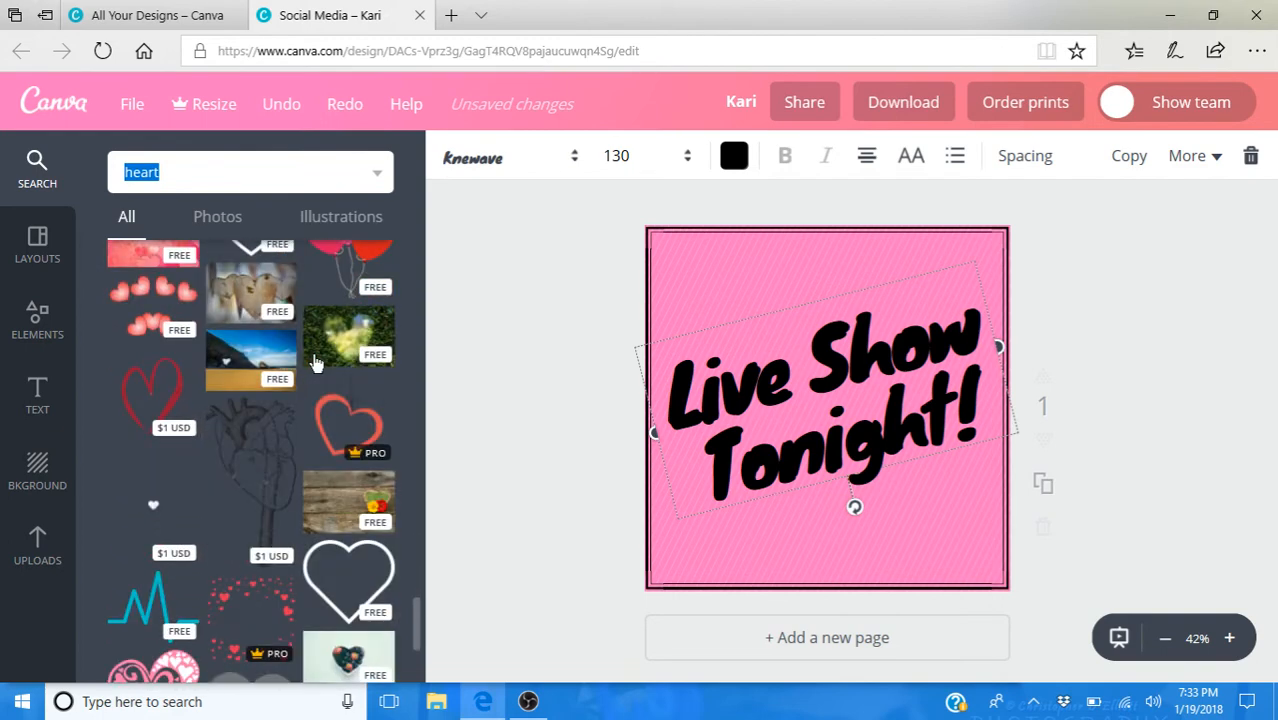
scroll(316, 362, down, 3)
scroll(316, 362, up, 5)
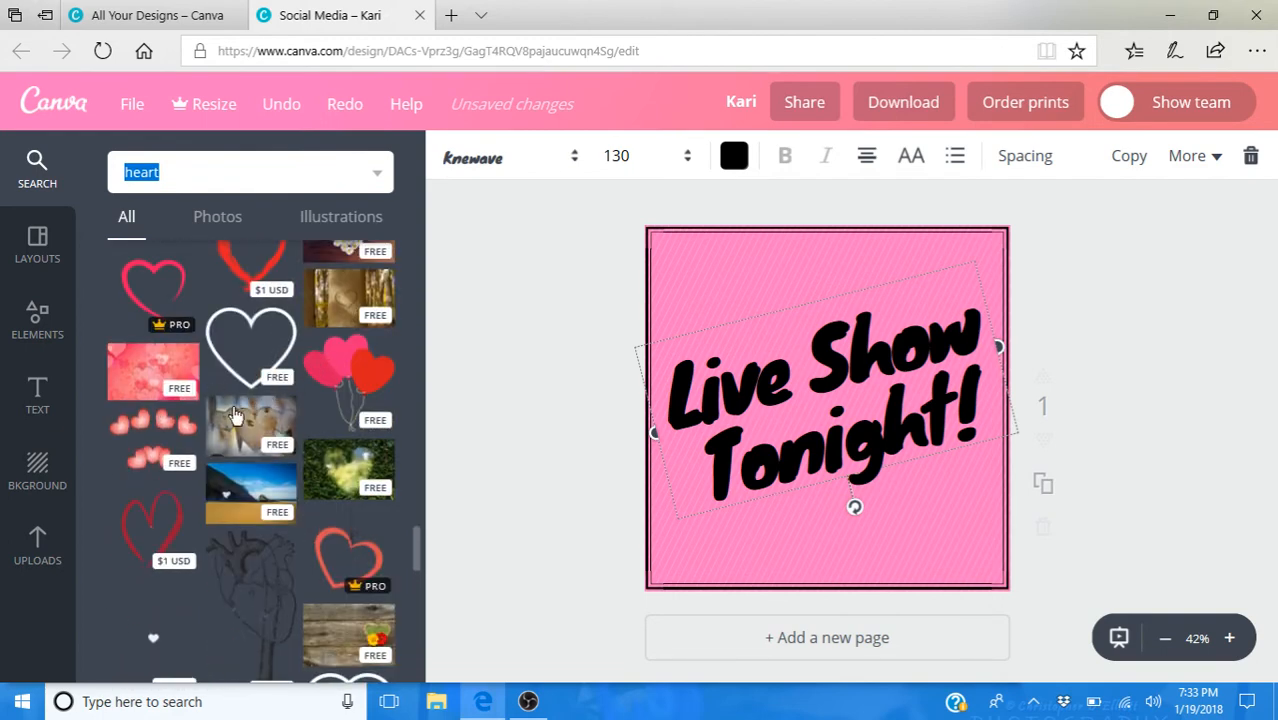
- Try the free cluster of shaded red hearts on the page, and delete it
scroll(147, 440, down, 1)
click(150, 405)
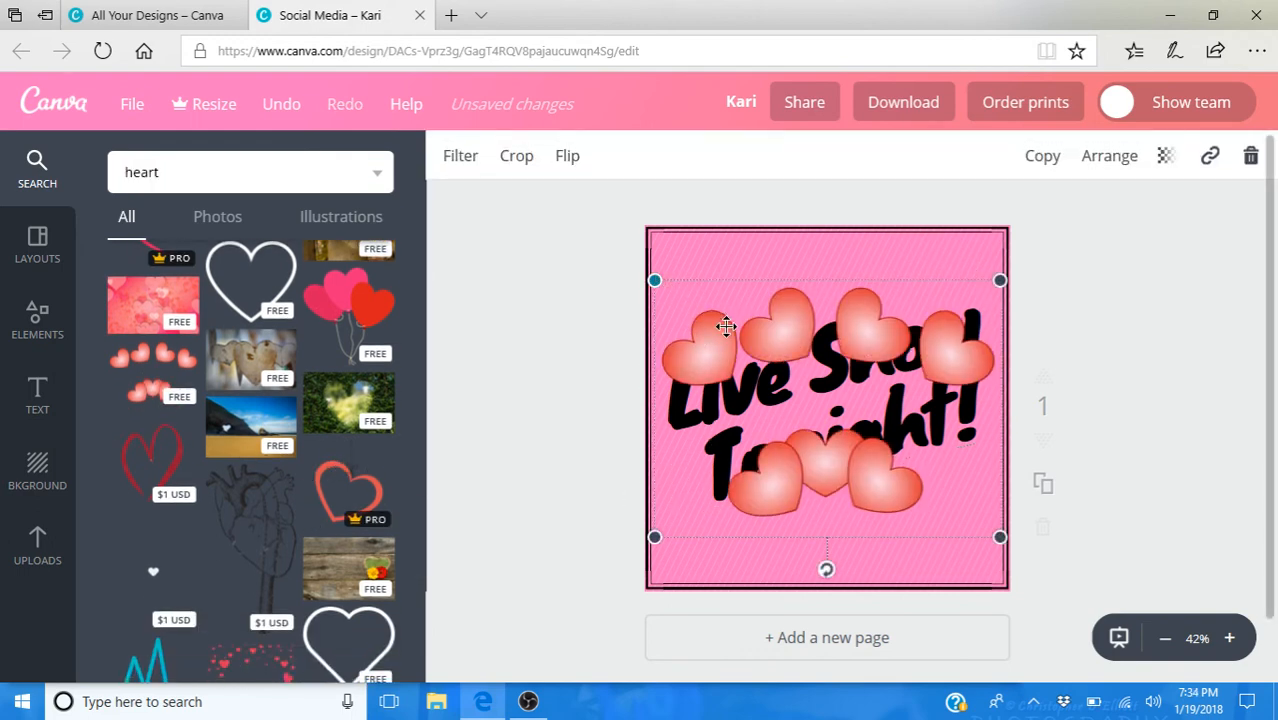
key(Delete)
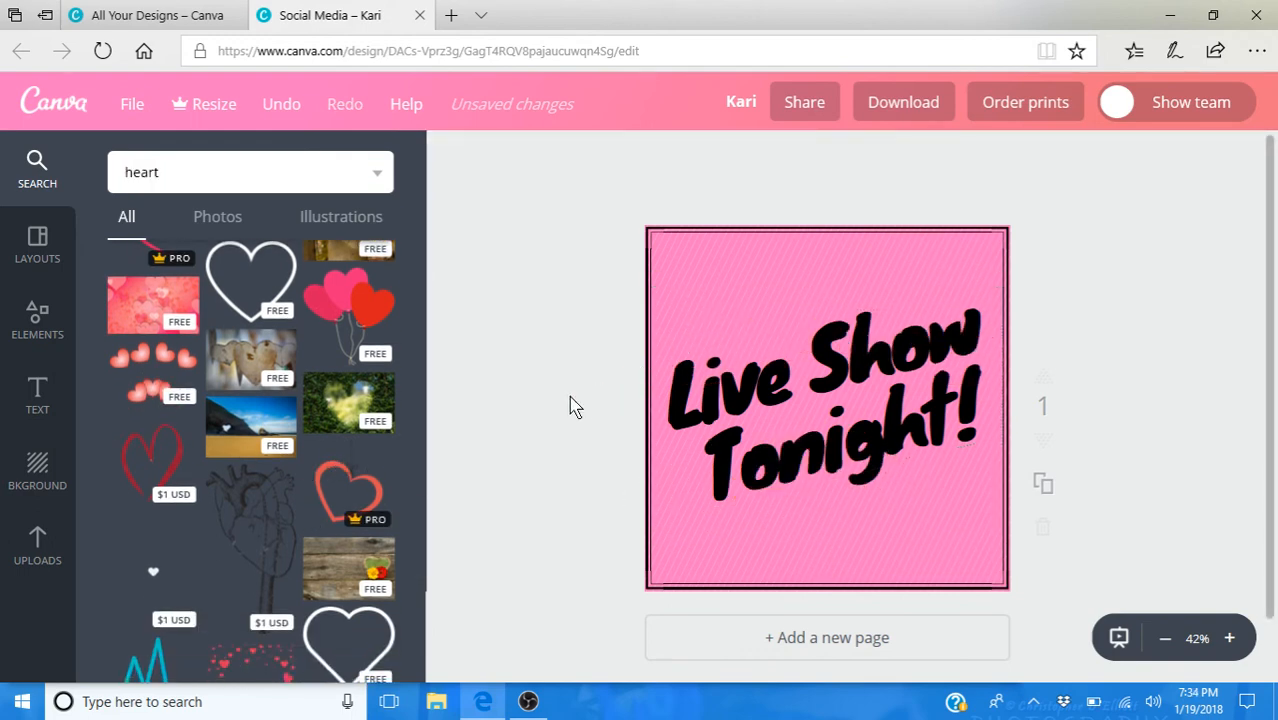
- Add the tall orange flourish with a chain of hearts from the results and move it to the page's upper left area
scroll(318, 389, up, 3)
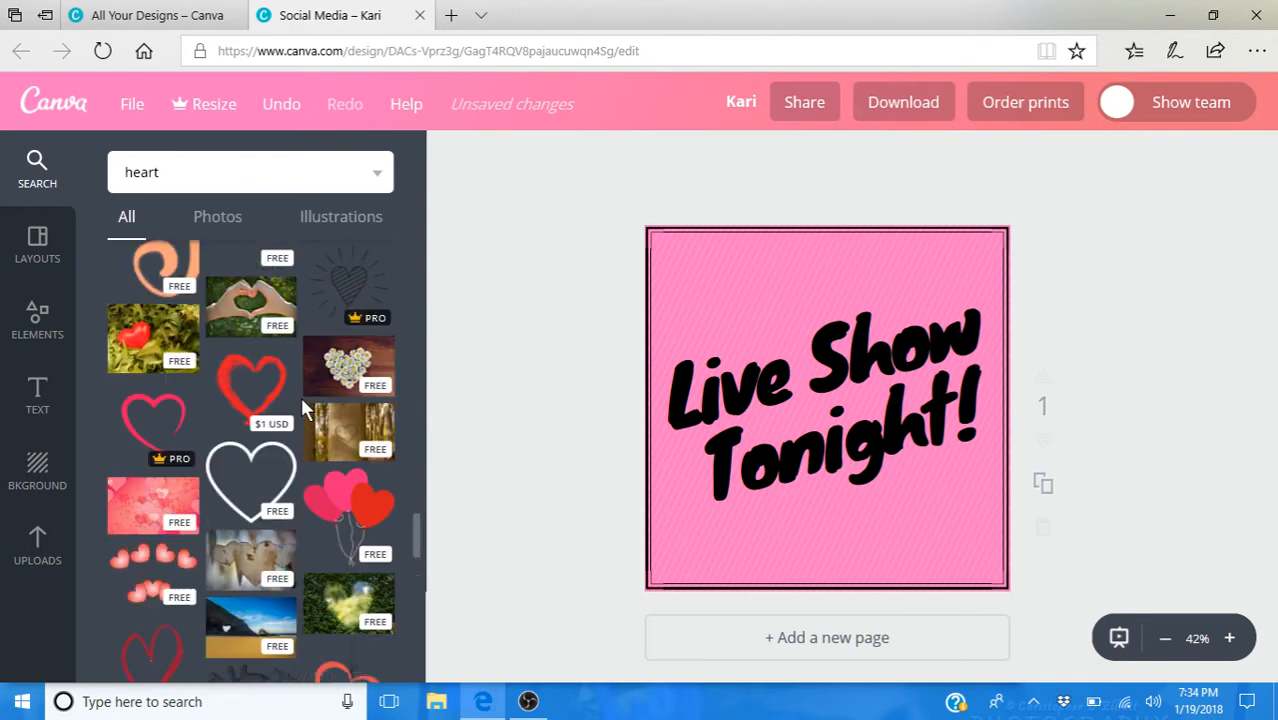
scroll(303, 405, up, 2)
scroll(301, 405, up, 3)
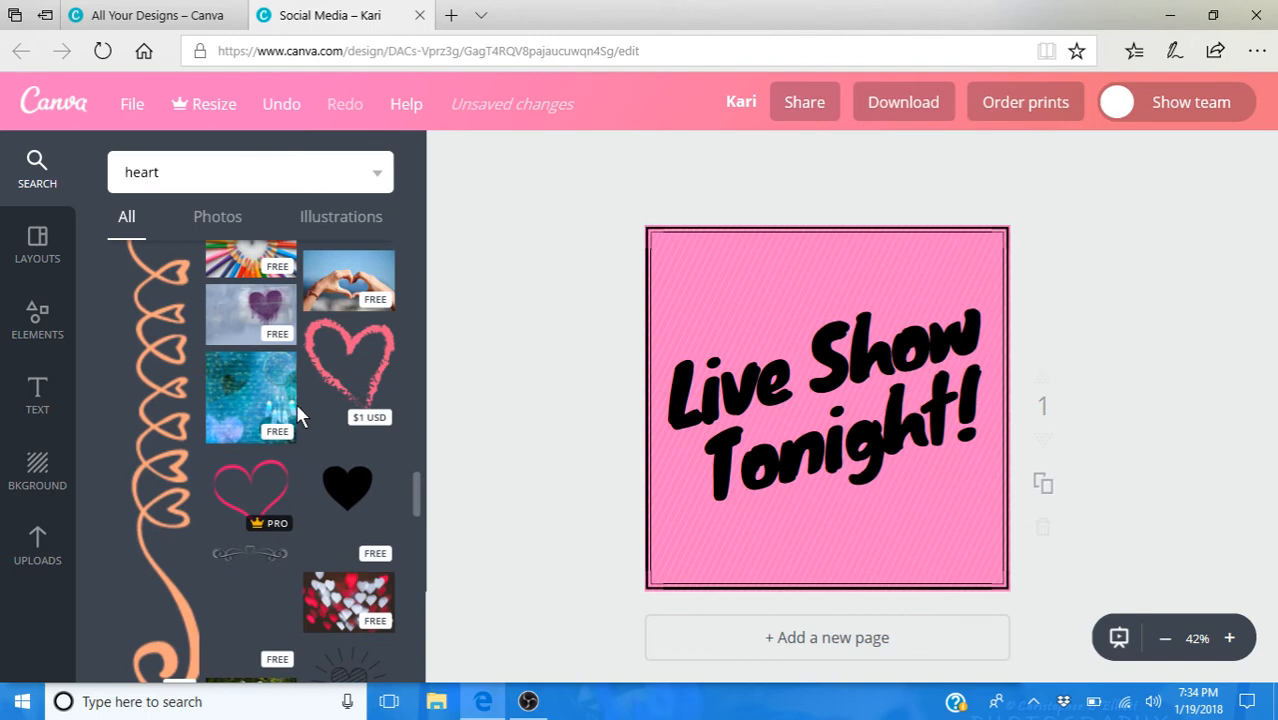
scroll(296, 410, down, 1)
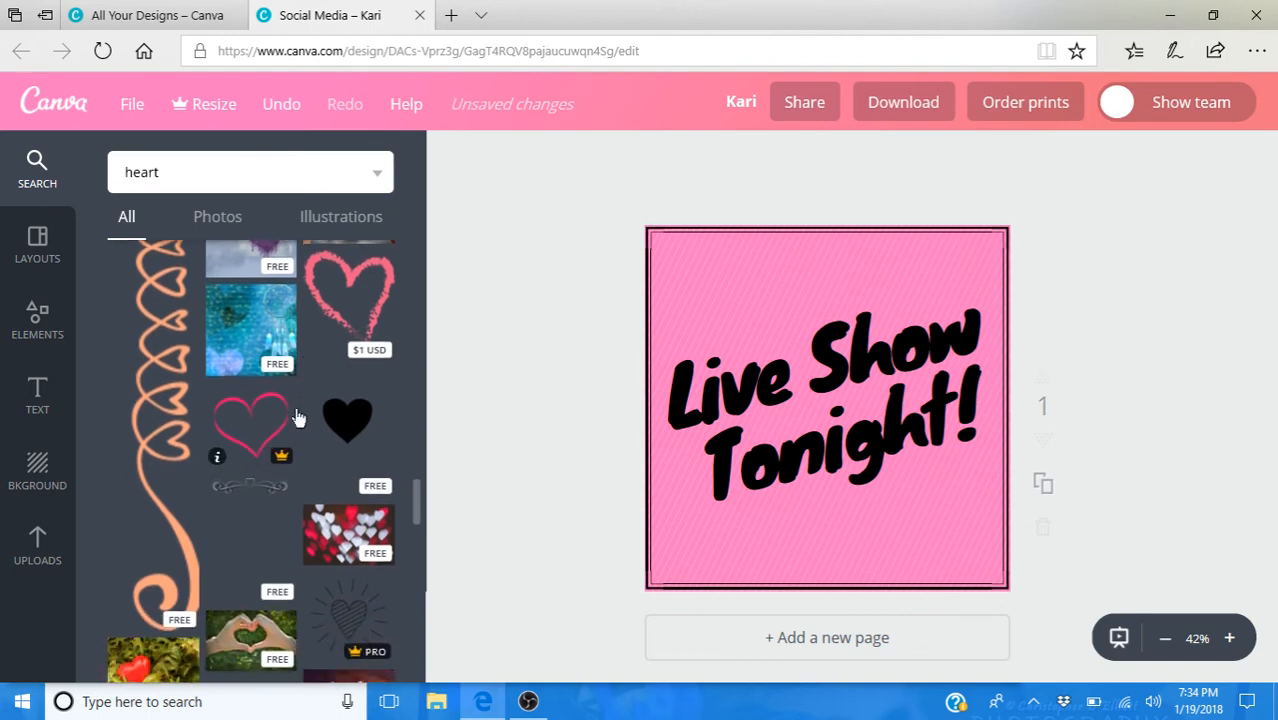
click(160, 377)
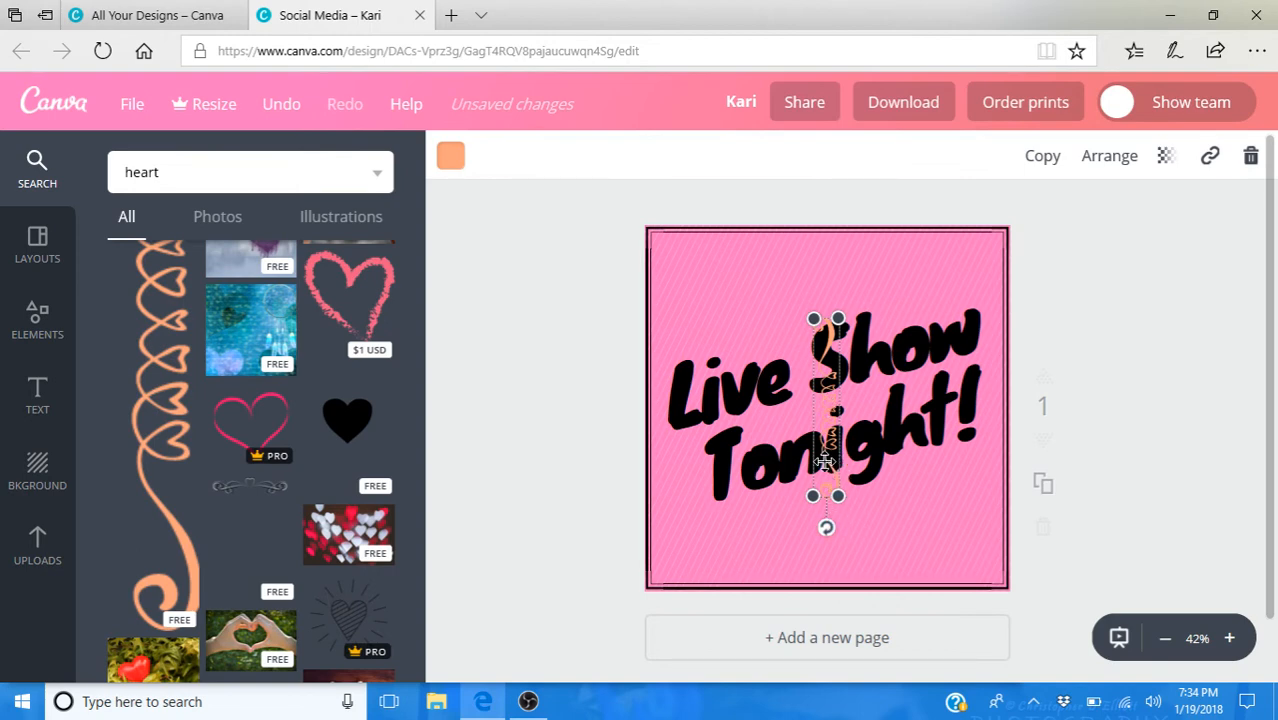
drag(826, 440, 743, 368)
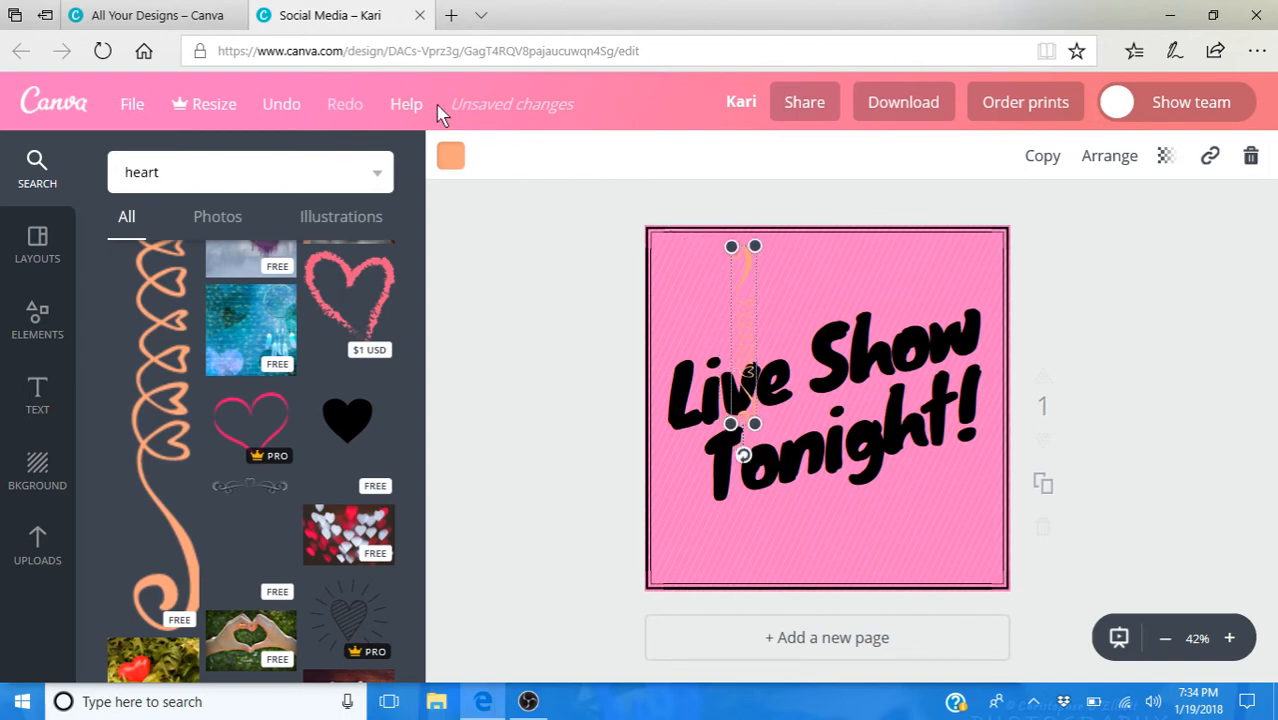
- Recolor the heart flourish with the black brand color
click(452, 157)
click(509, 345)
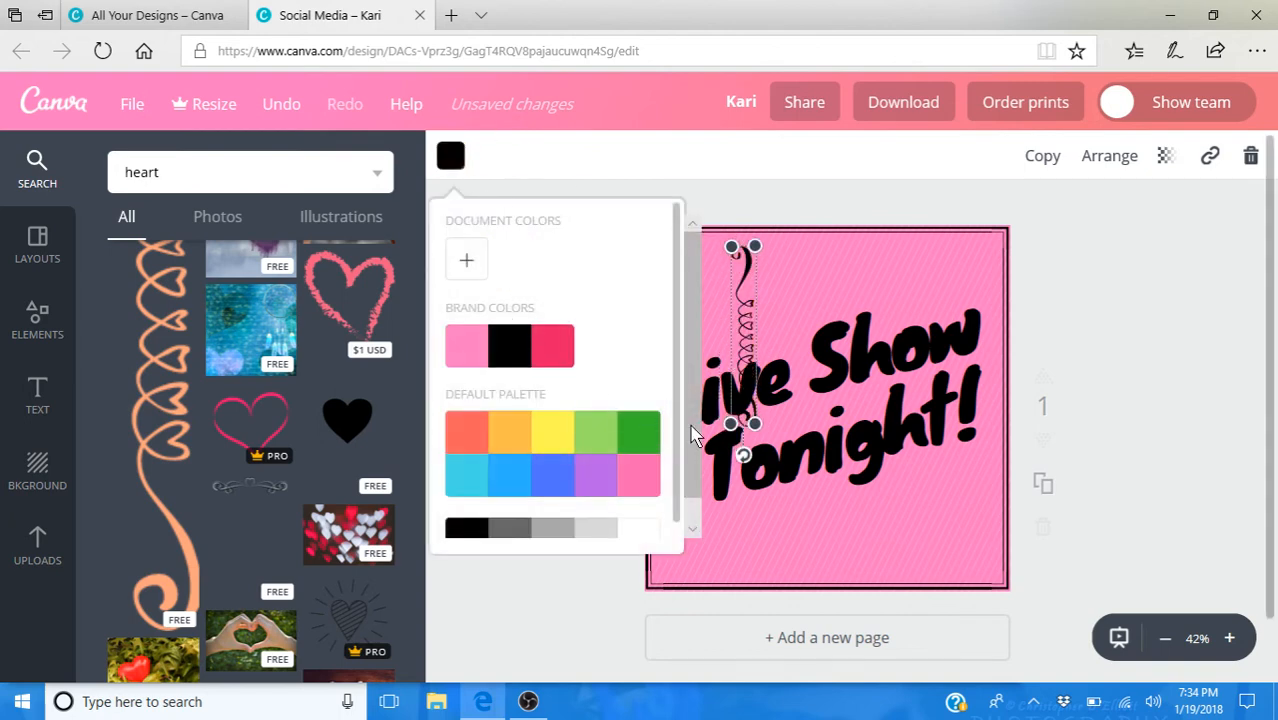
click(1152, 553)
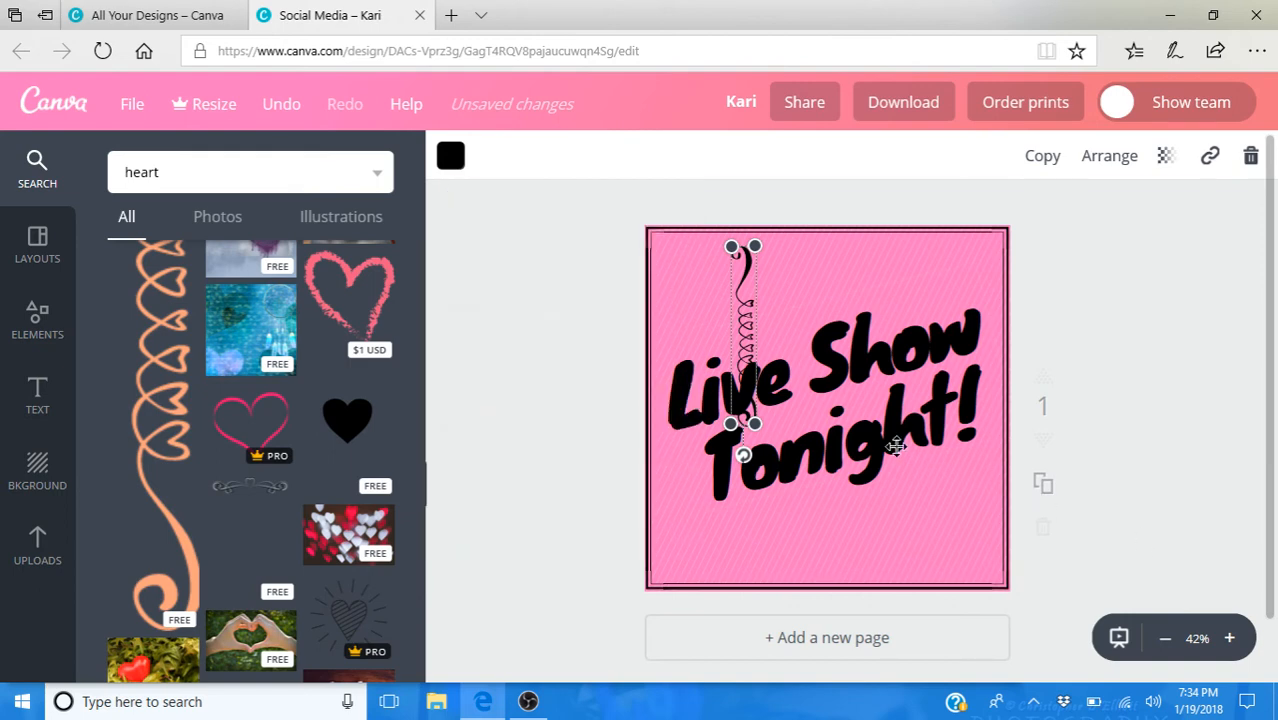
- Rotate the heart flourish to run parallel to the slanted heading and place it just below "Tonight!"
drag(743, 364, 850, 491)
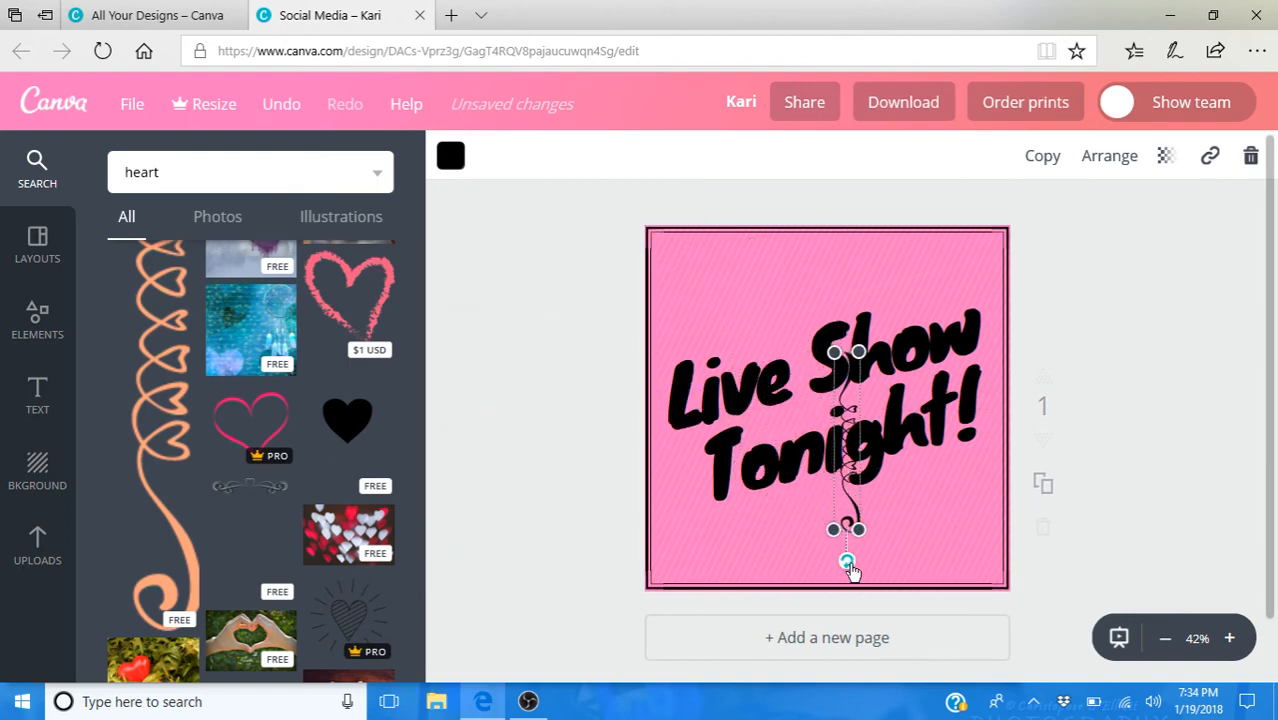
drag(847, 563, 970, 400)
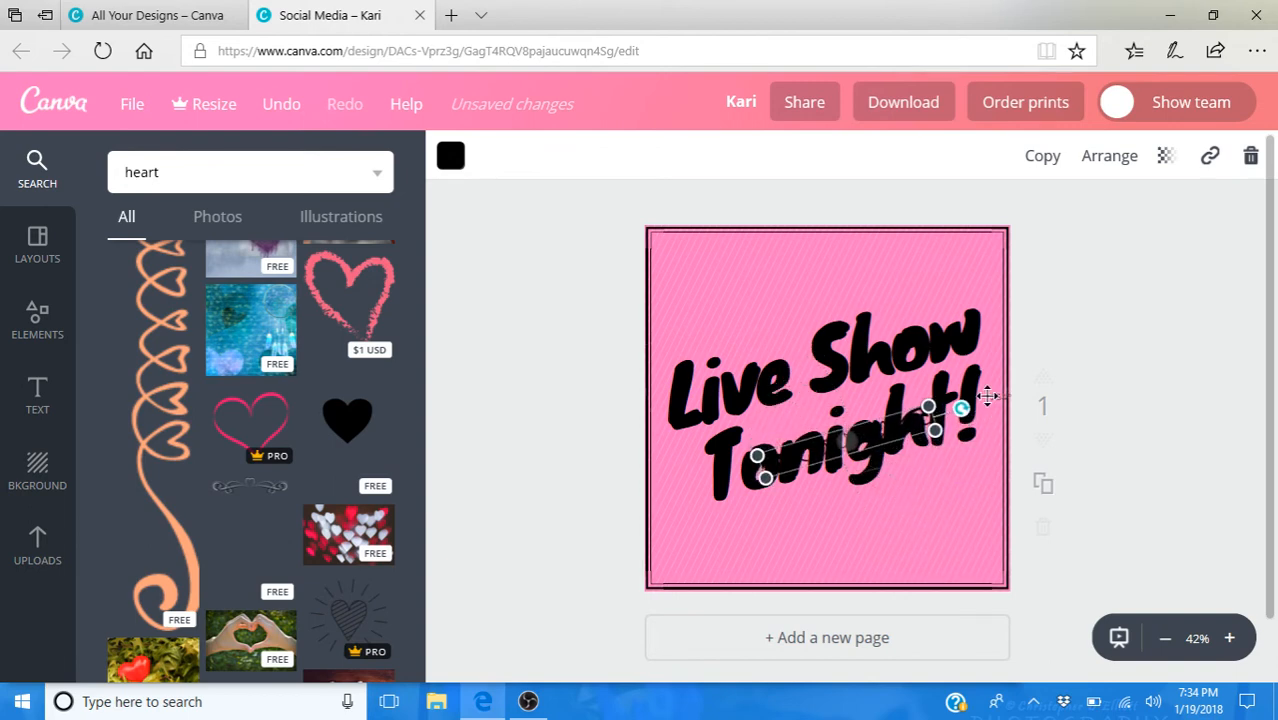
drag(847, 434, 844, 490)
- Enlarge the heart flourish from both ends until it spans the page width, and fine-tune its angle to match the heading
drag(678, 554, 665, 575)
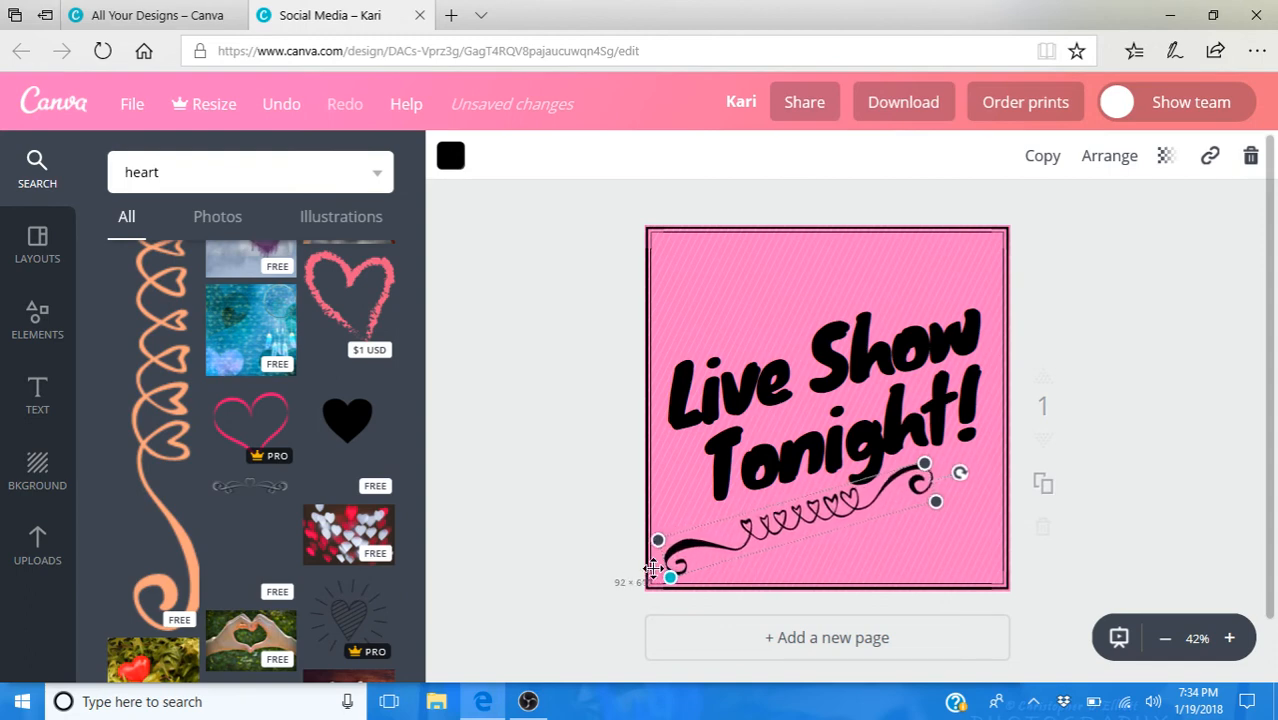
drag(935, 462, 1020, 444)
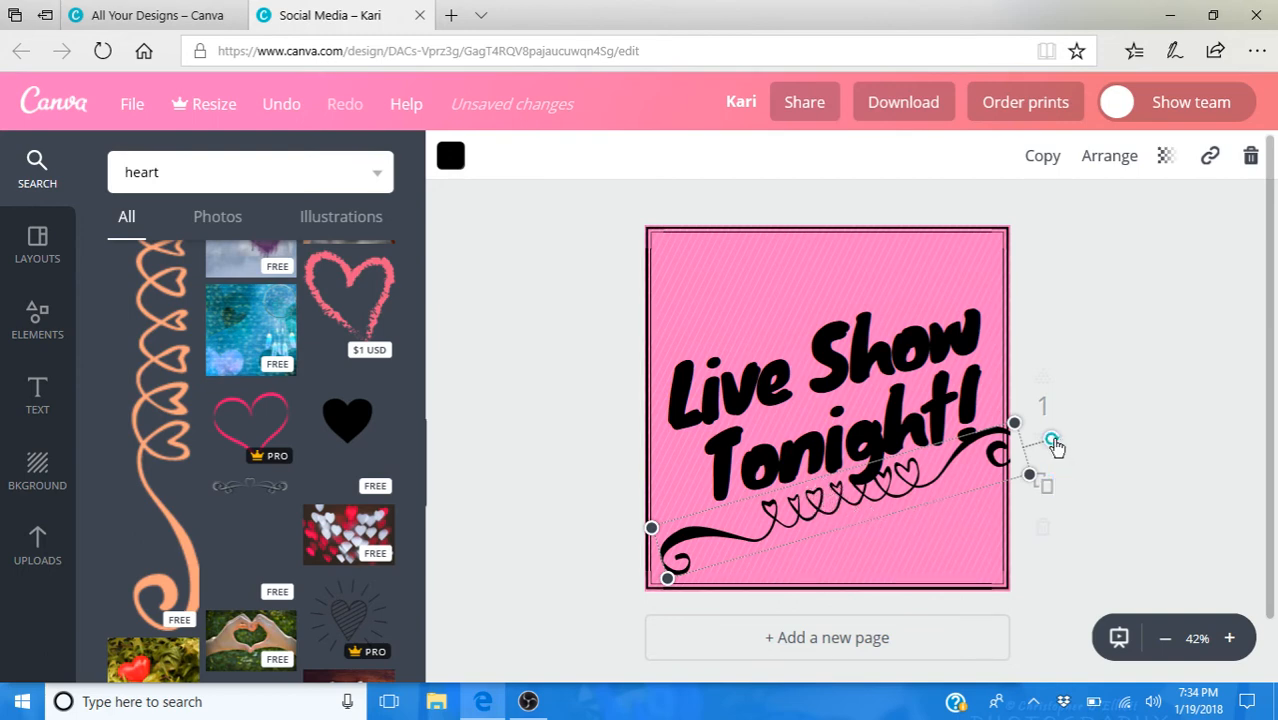
drag(1051, 441, 1060, 468)
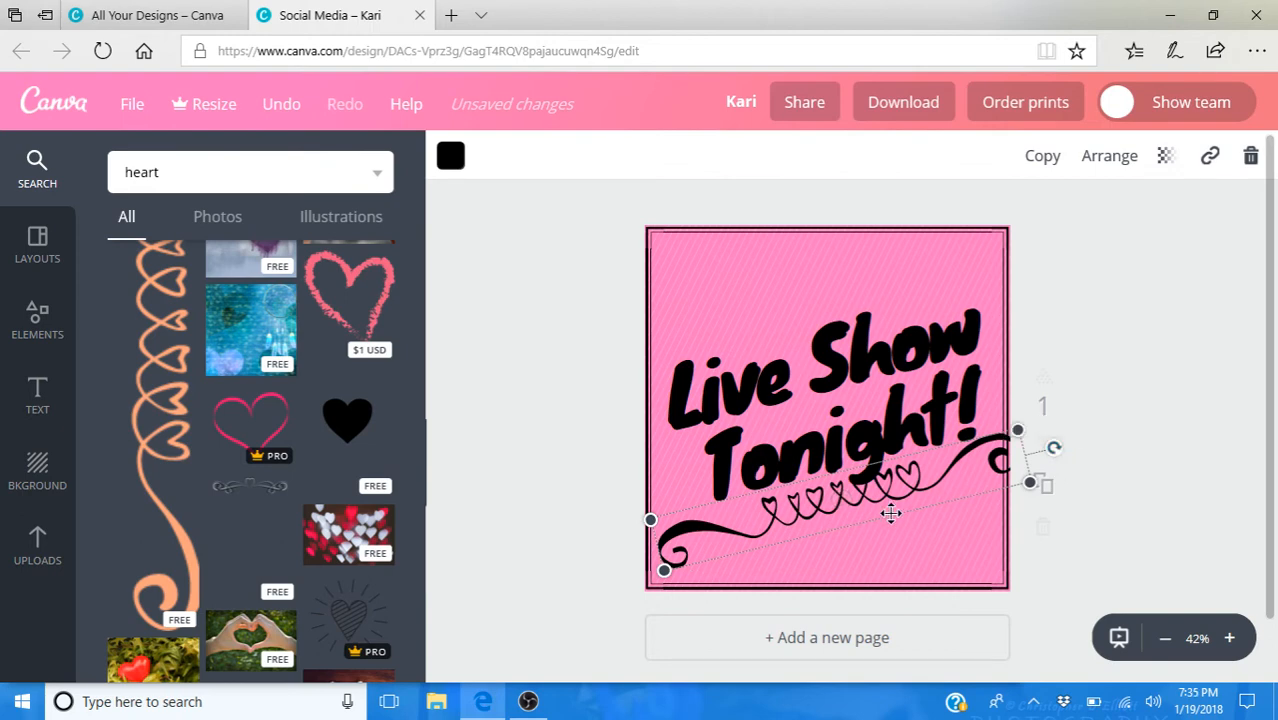
- Recolor the "Live Show Tonight!" heading white from the default palette
click(834, 374)
click(815, 368)
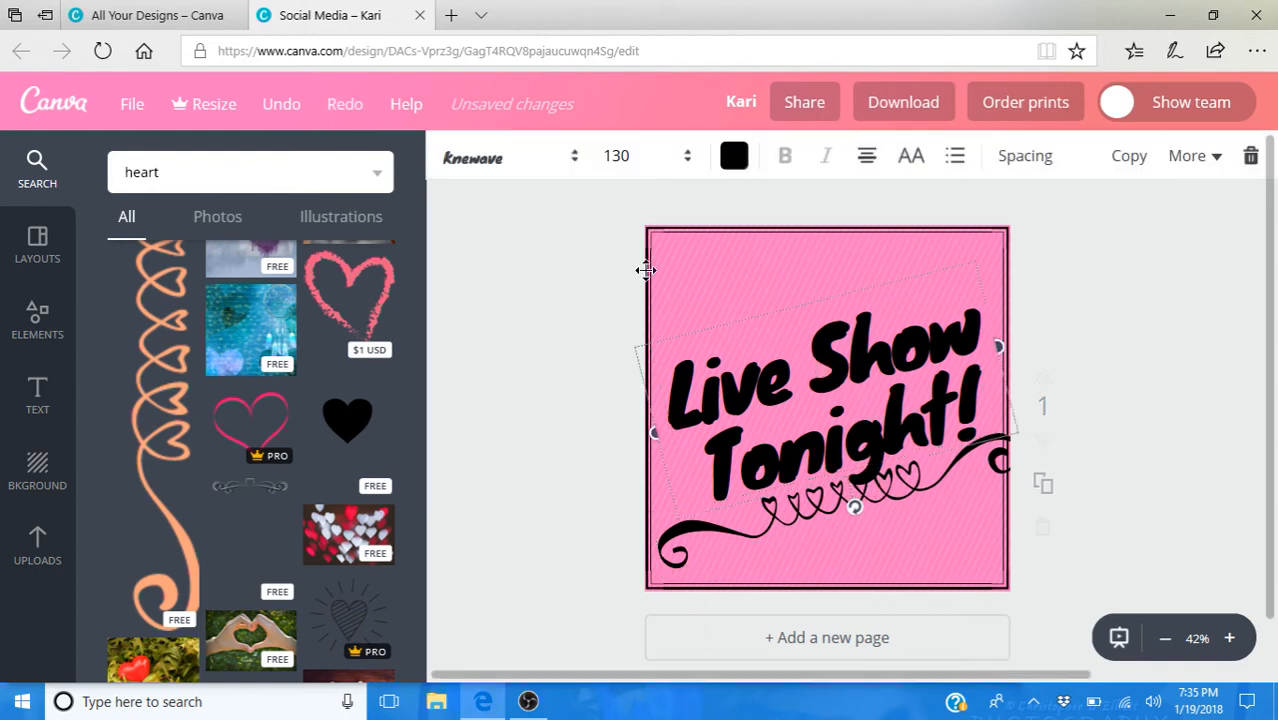
click(734, 158)
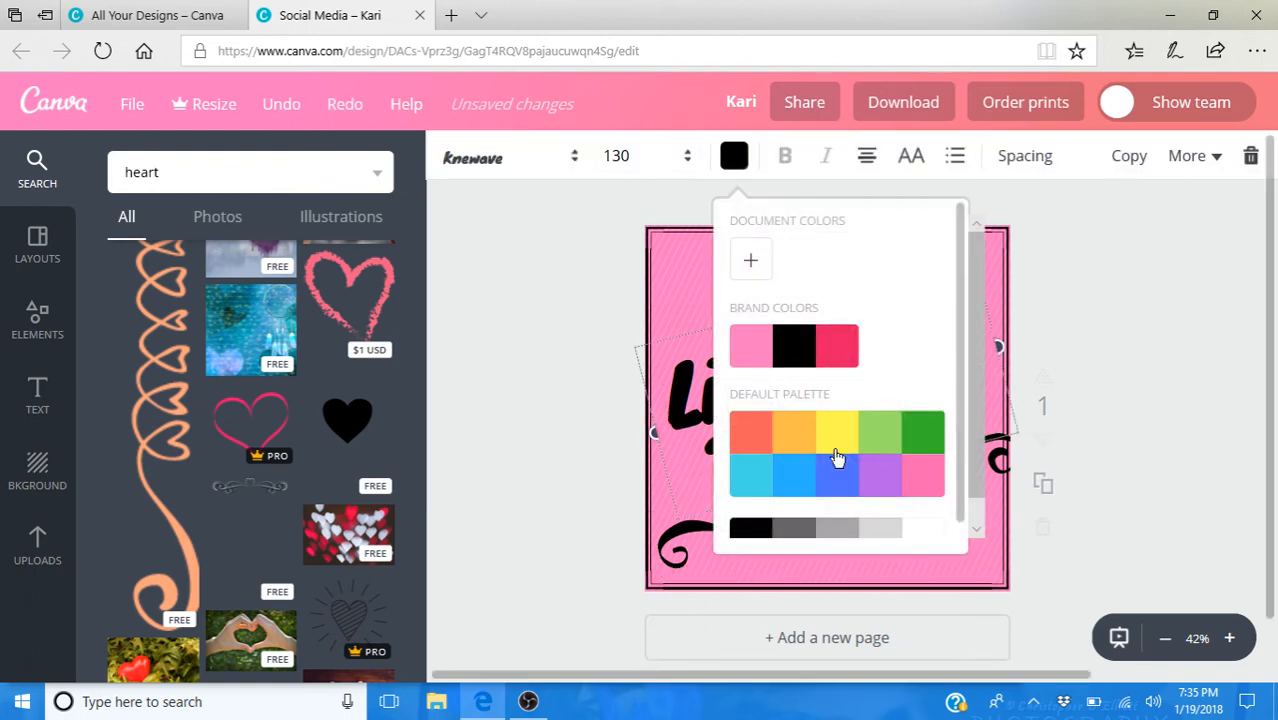
click(921, 531)
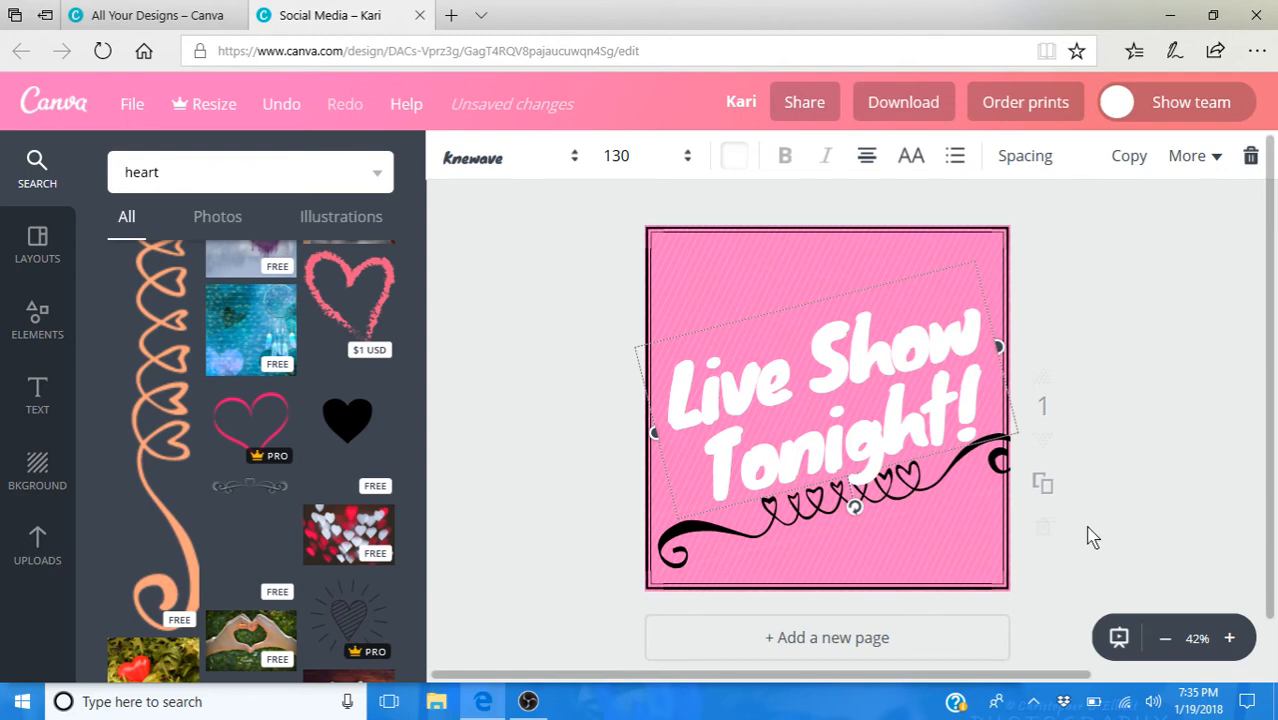
- Send the heart flourish one layer back so it sits behind the "Live Show Tonight!" heading
click(889, 490)
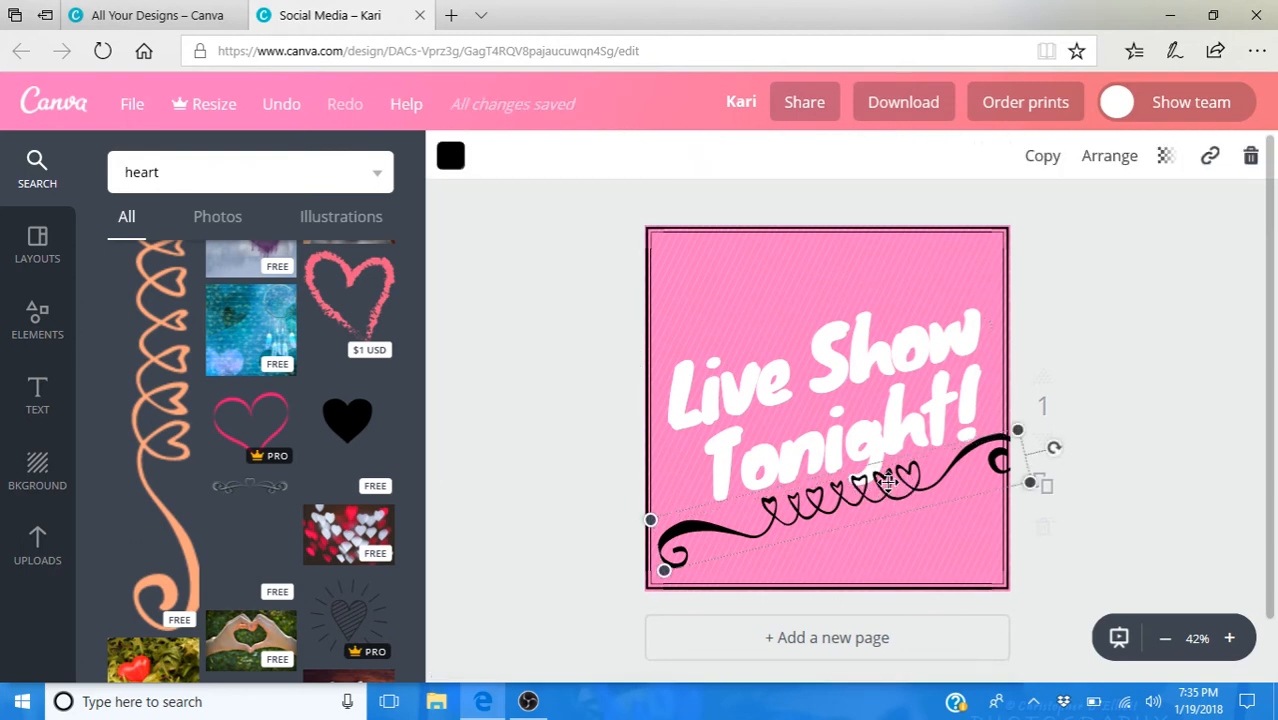
click(1114, 160)
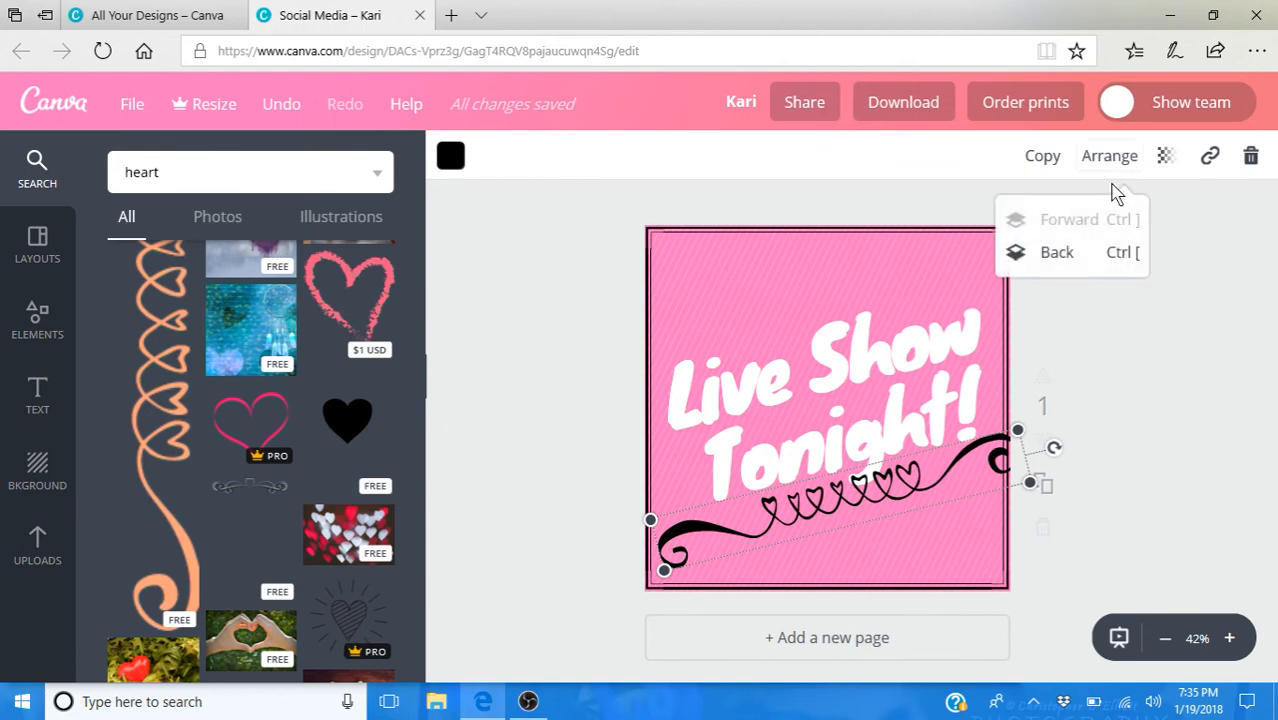
click(1058, 253)
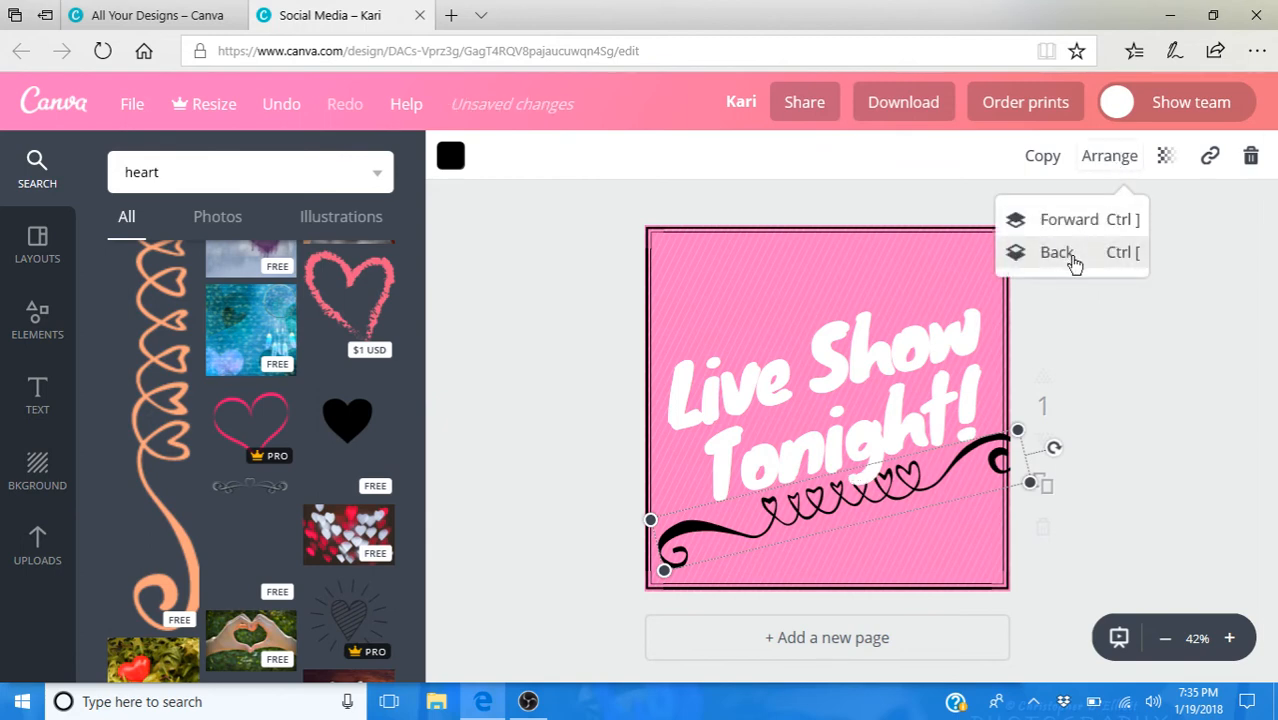
click(1210, 432)
- Recolor the "Live Show Tonight!" heading with the black brand color
click(848, 371)
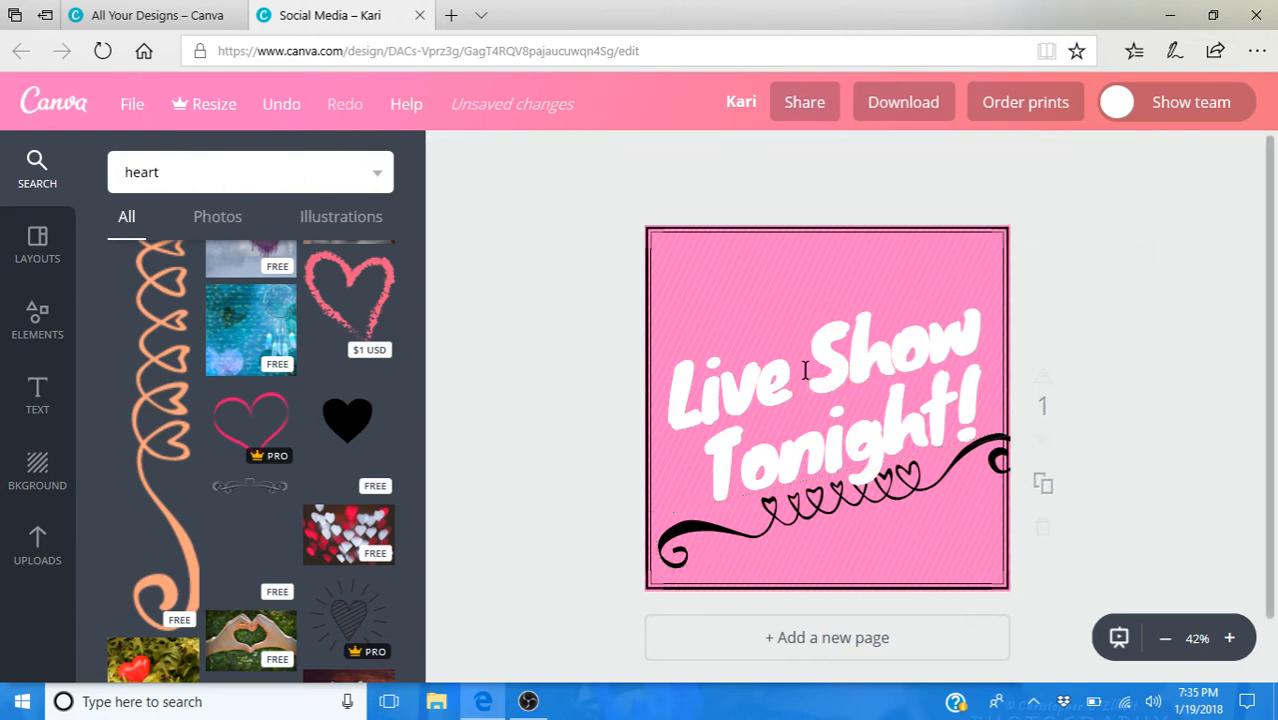
click(804, 370)
click(732, 158)
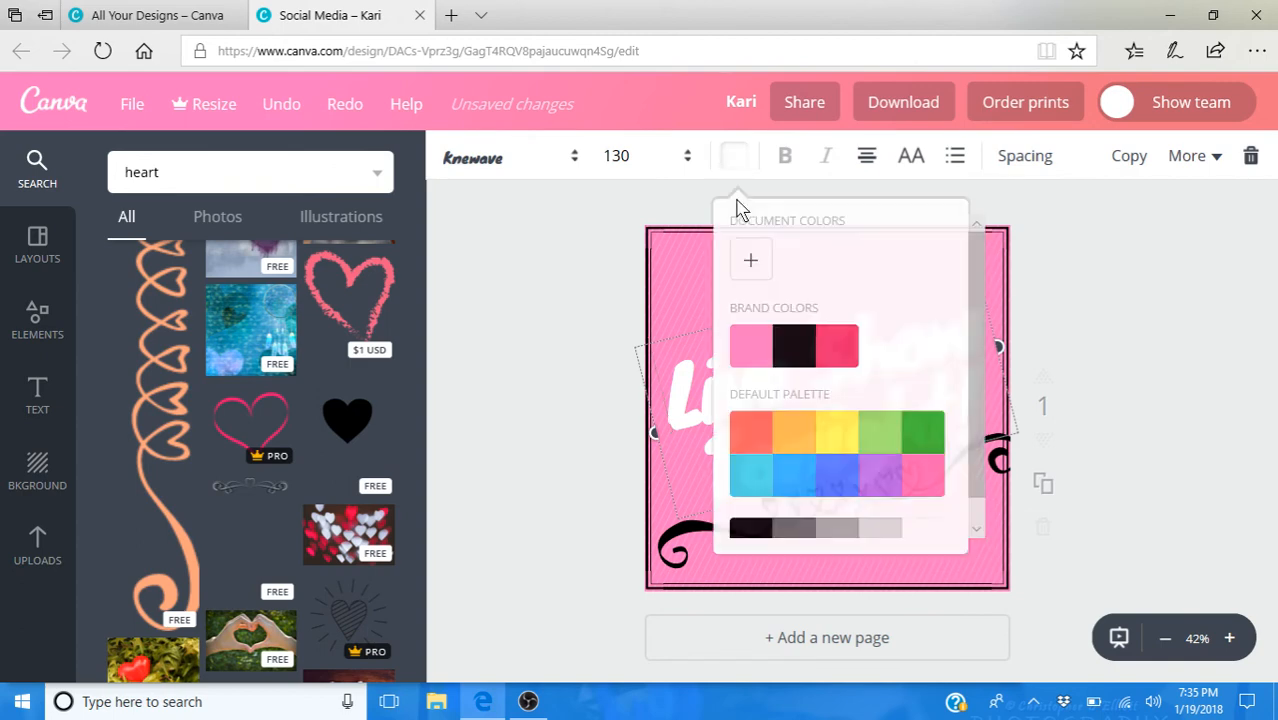
click(792, 347)
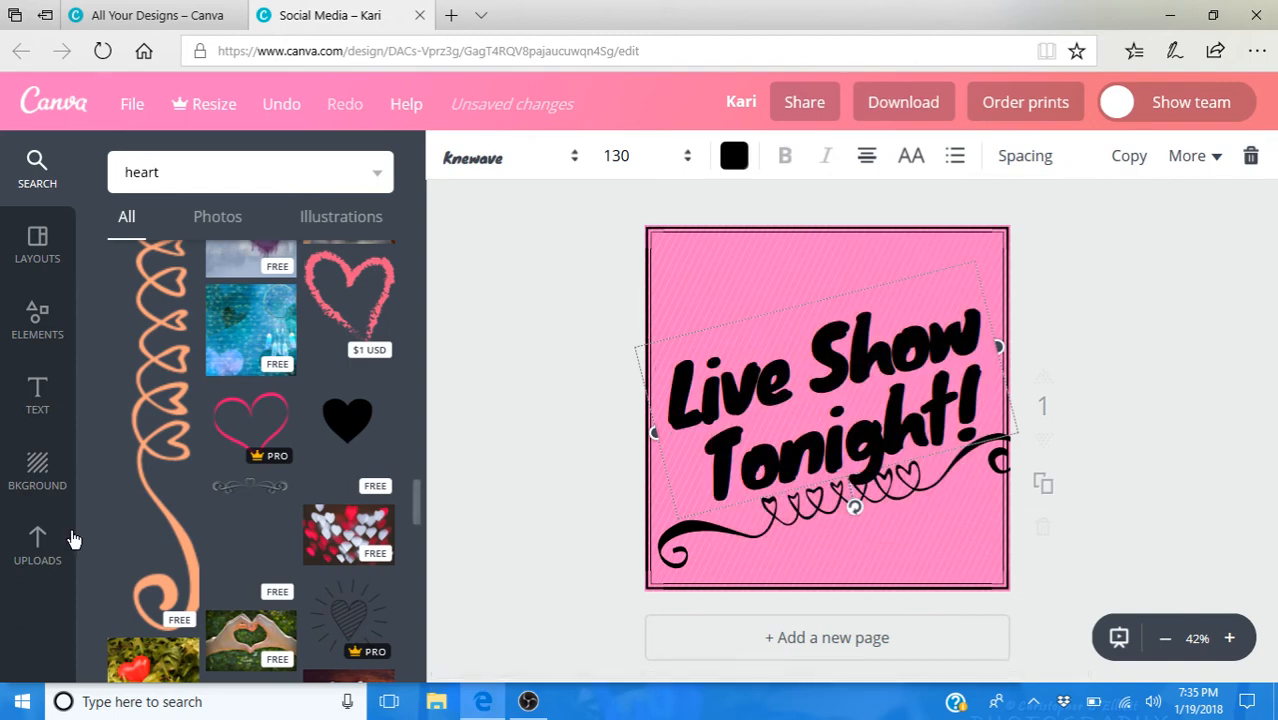
- Add the black Paparazzi Independent Consultant logo from the uploaded images and shrink it into the design's lower-right corner
click(38, 545)
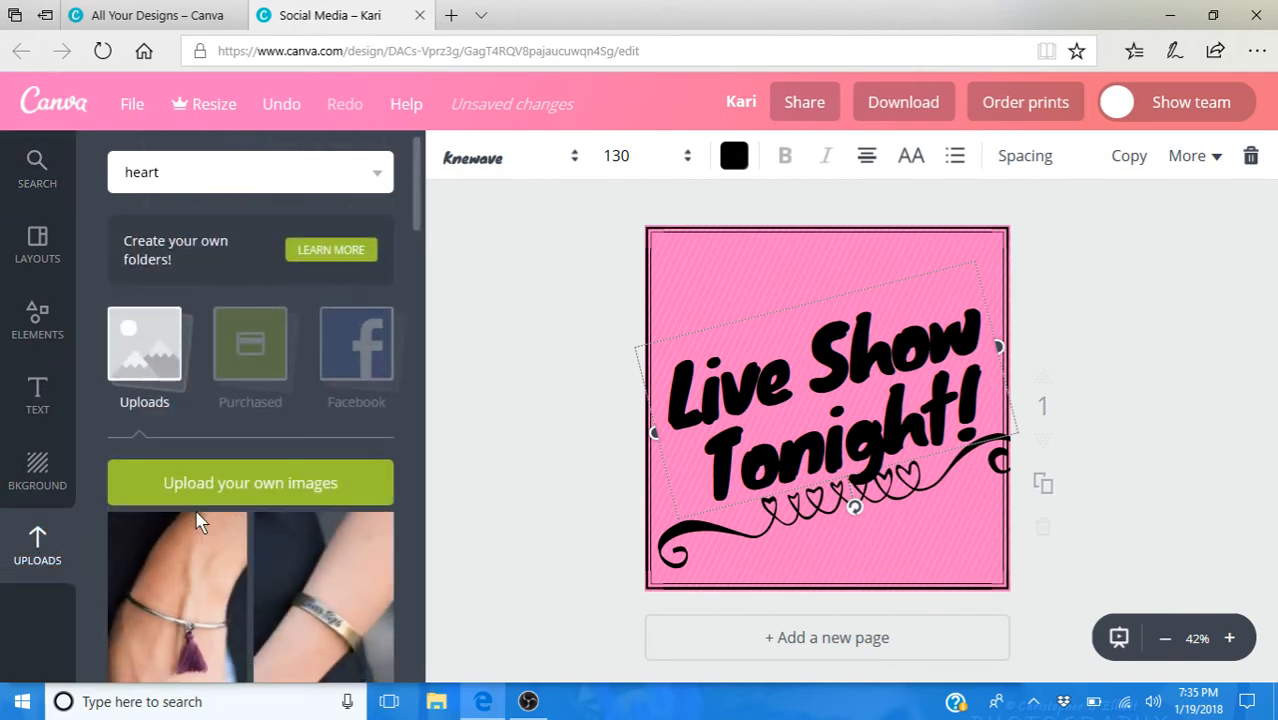
scroll(199, 517, down, 6)
scroll(197, 516, down, 10)
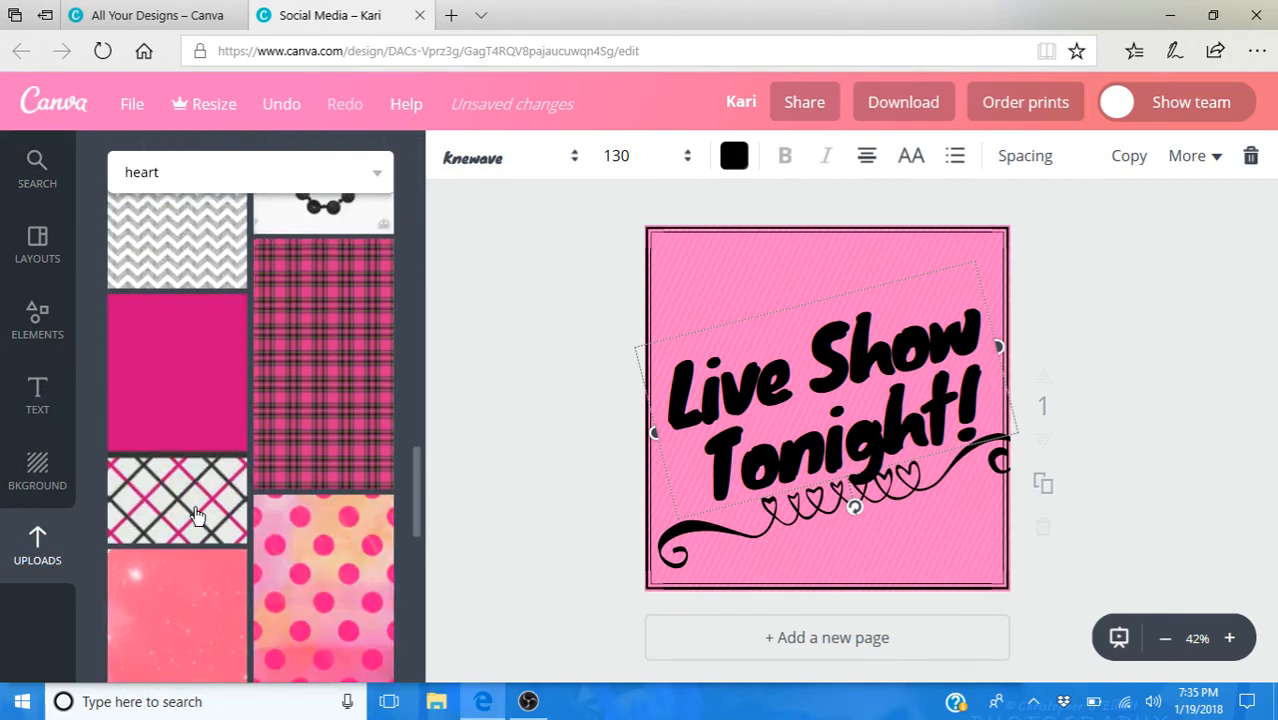
scroll(197, 516, down, 10)
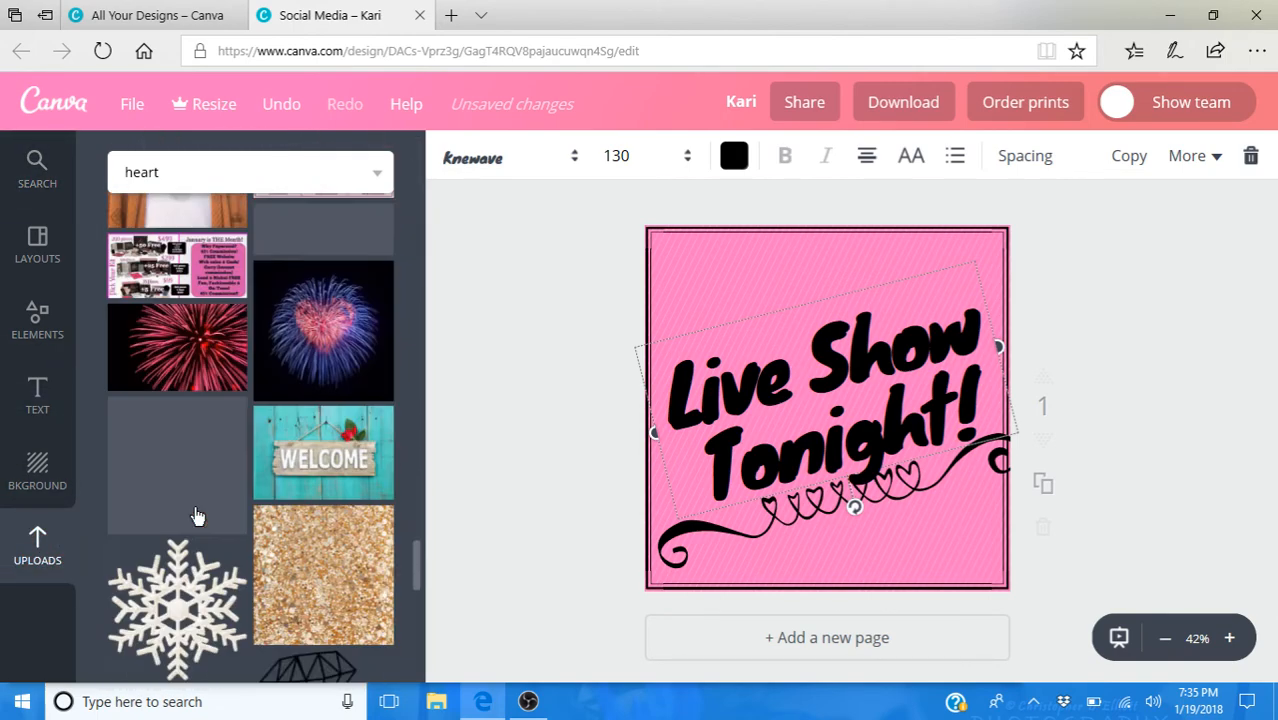
scroll(197, 516, down, 4)
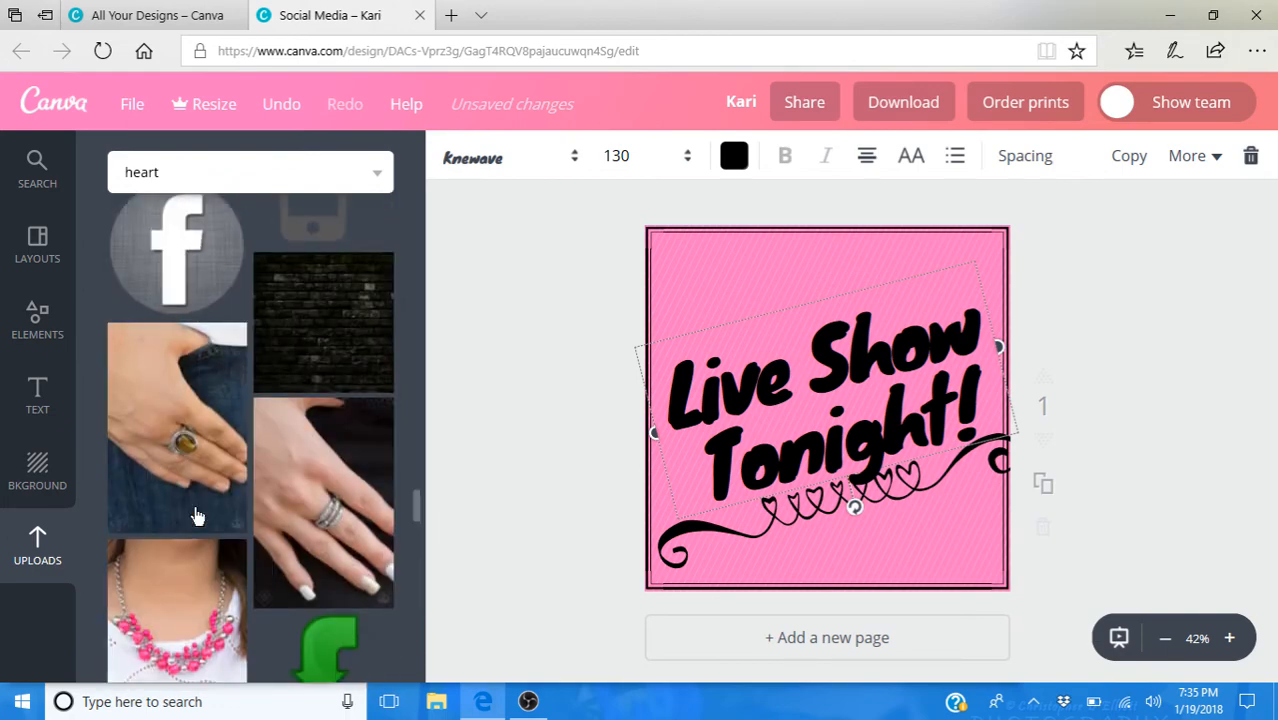
scroll(197, 516, down, 2)
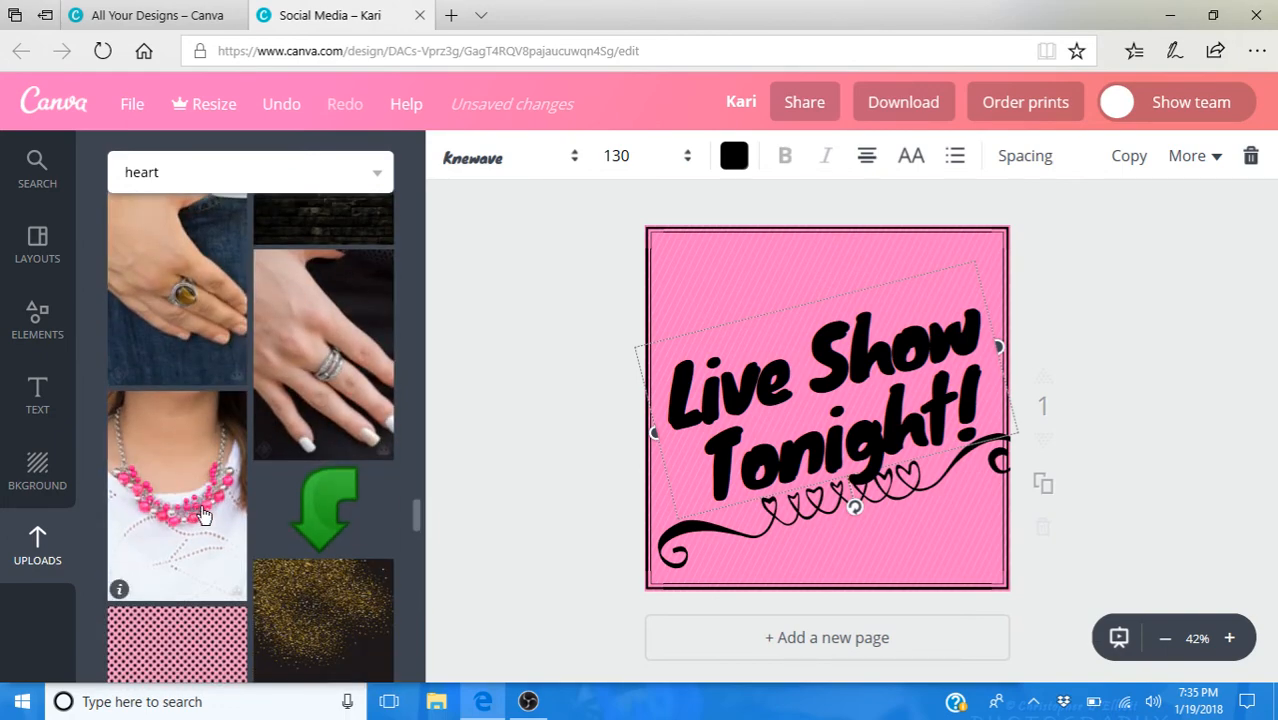
scroll(200, 516, down, 3)
scroll(204, 515, down, 2)
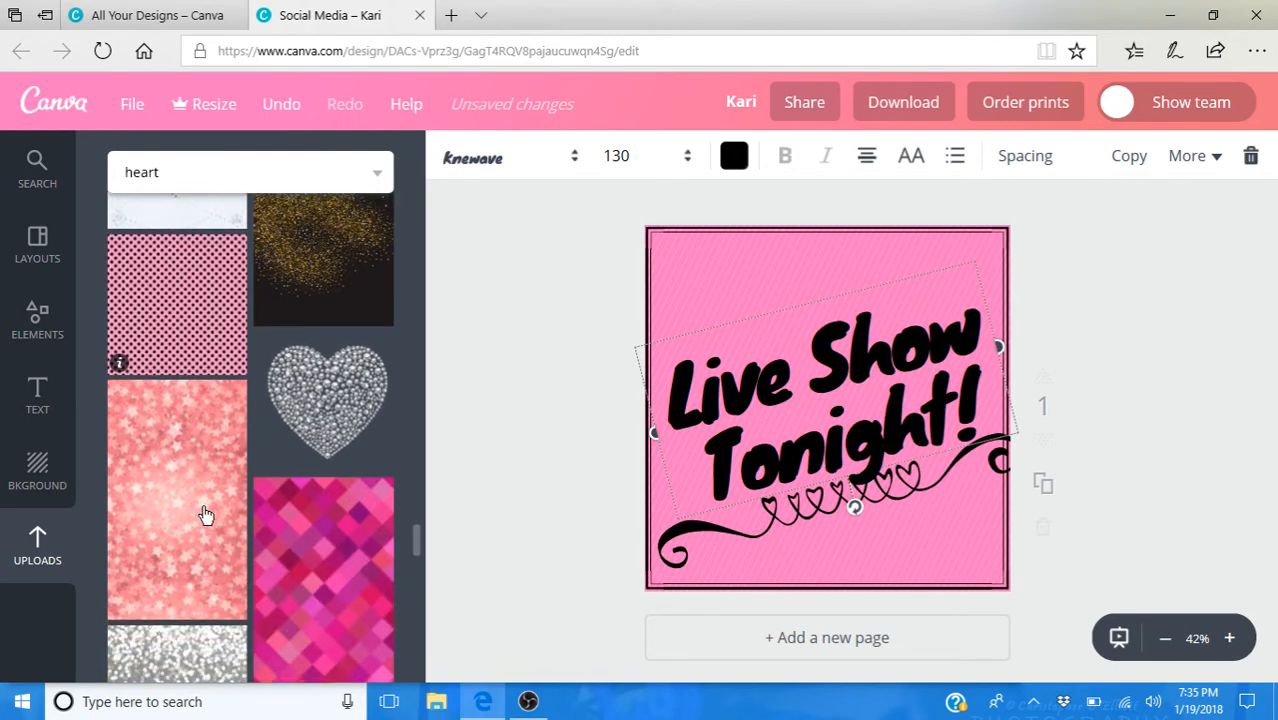
scroll(204, 515, down, 5)
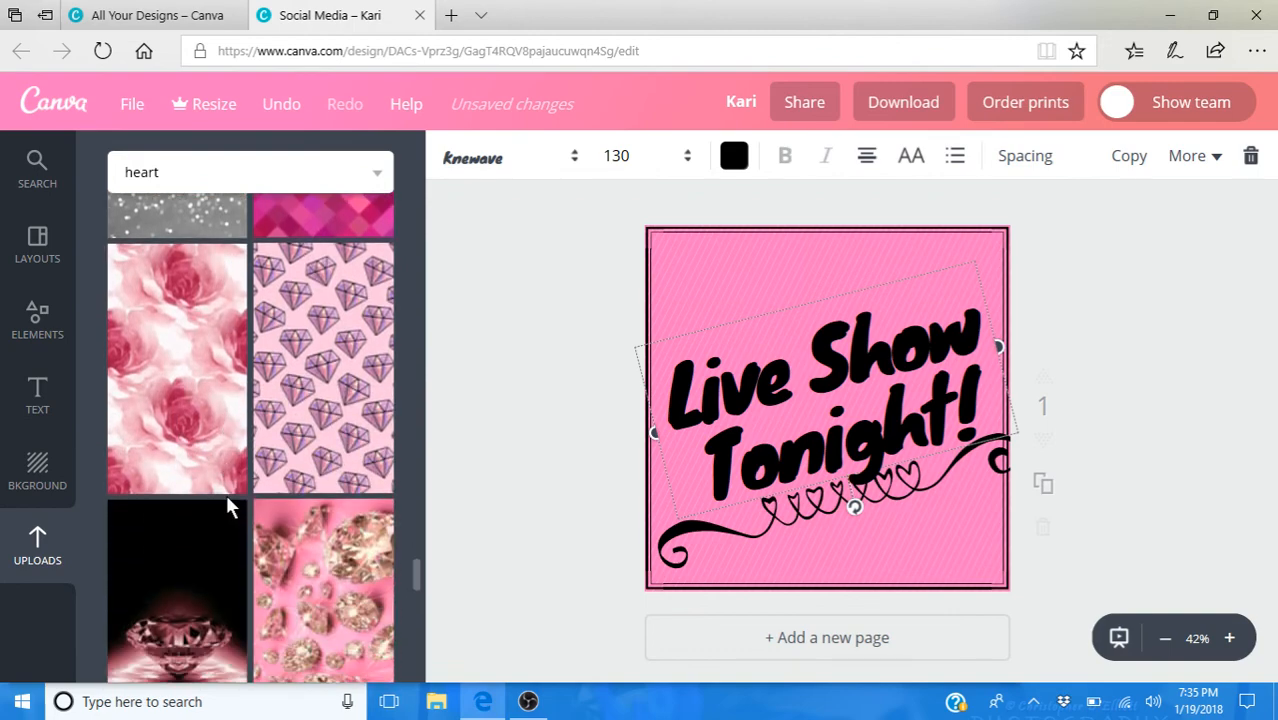
scroll(226, 505, down, 10)
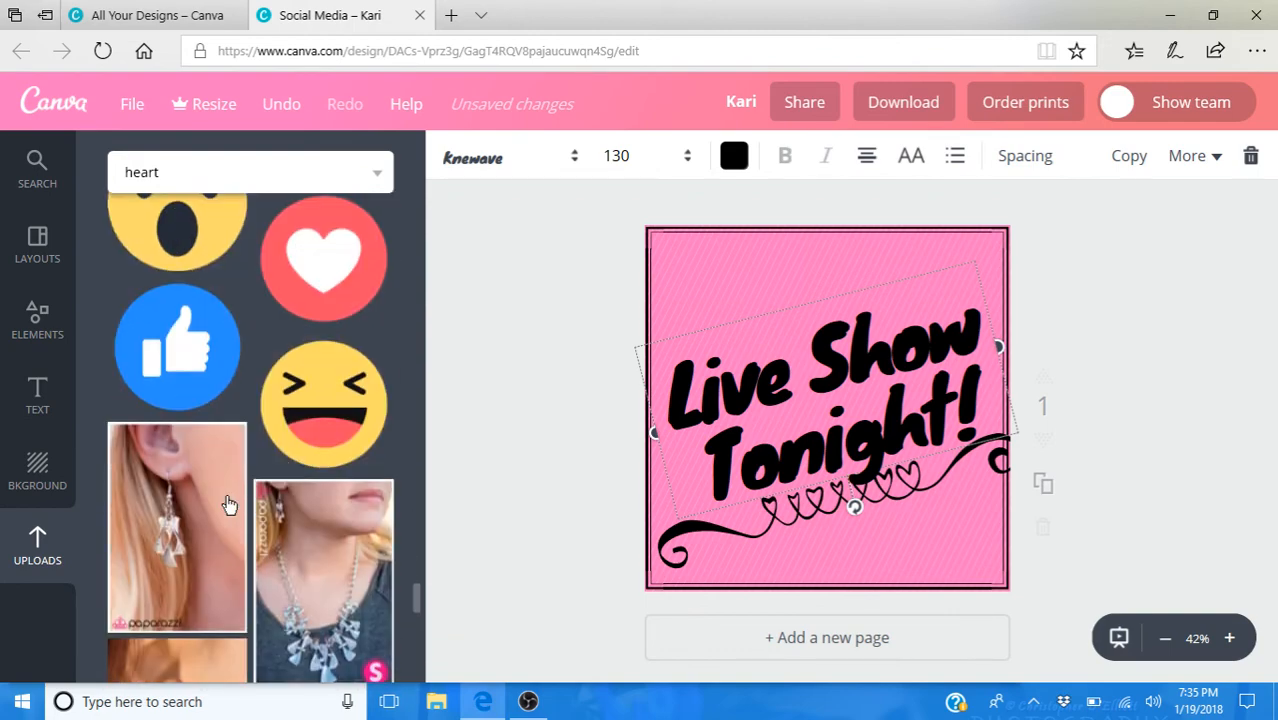
scroll(229, 505, down, 10)
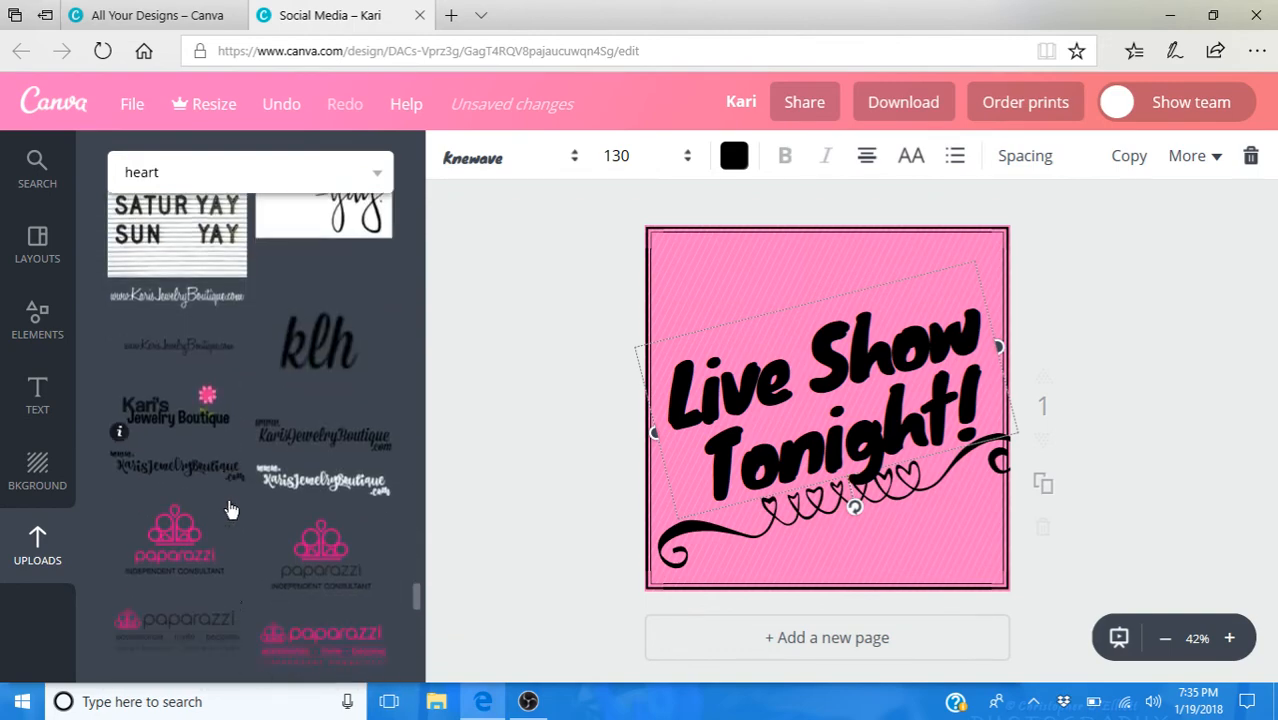
scroll(229, 508, down, 4)
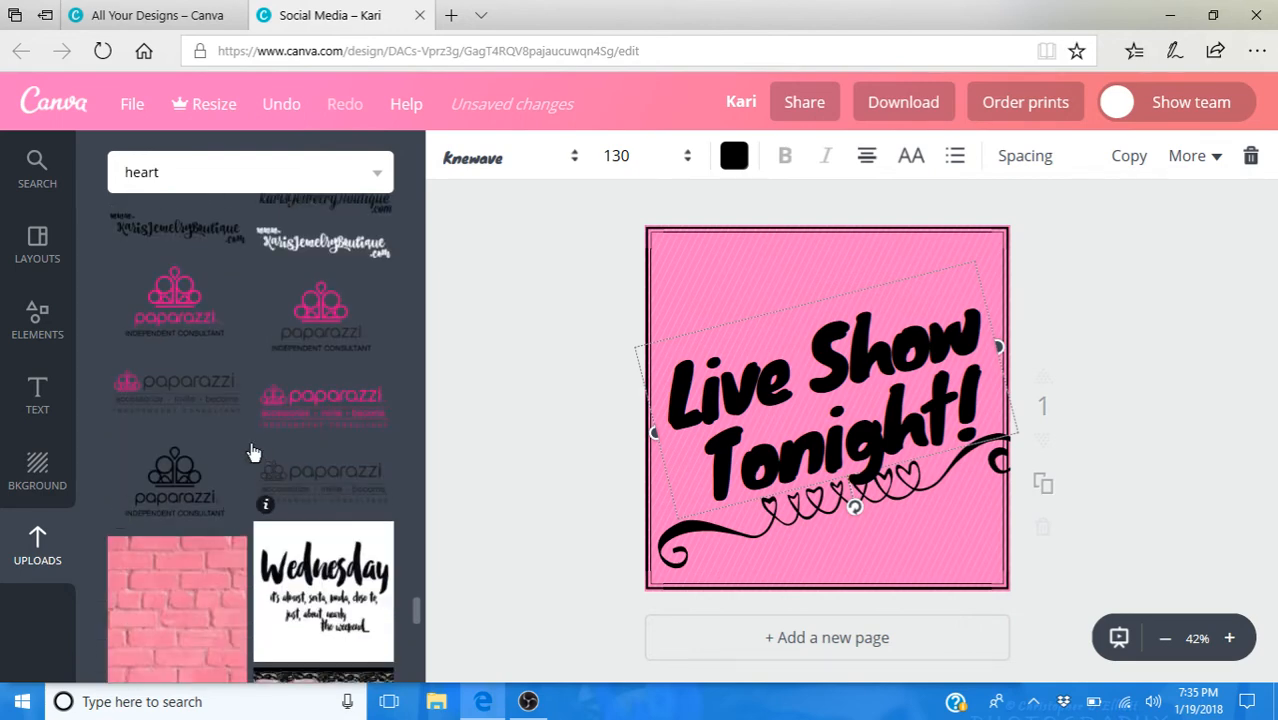
click(183, 488)
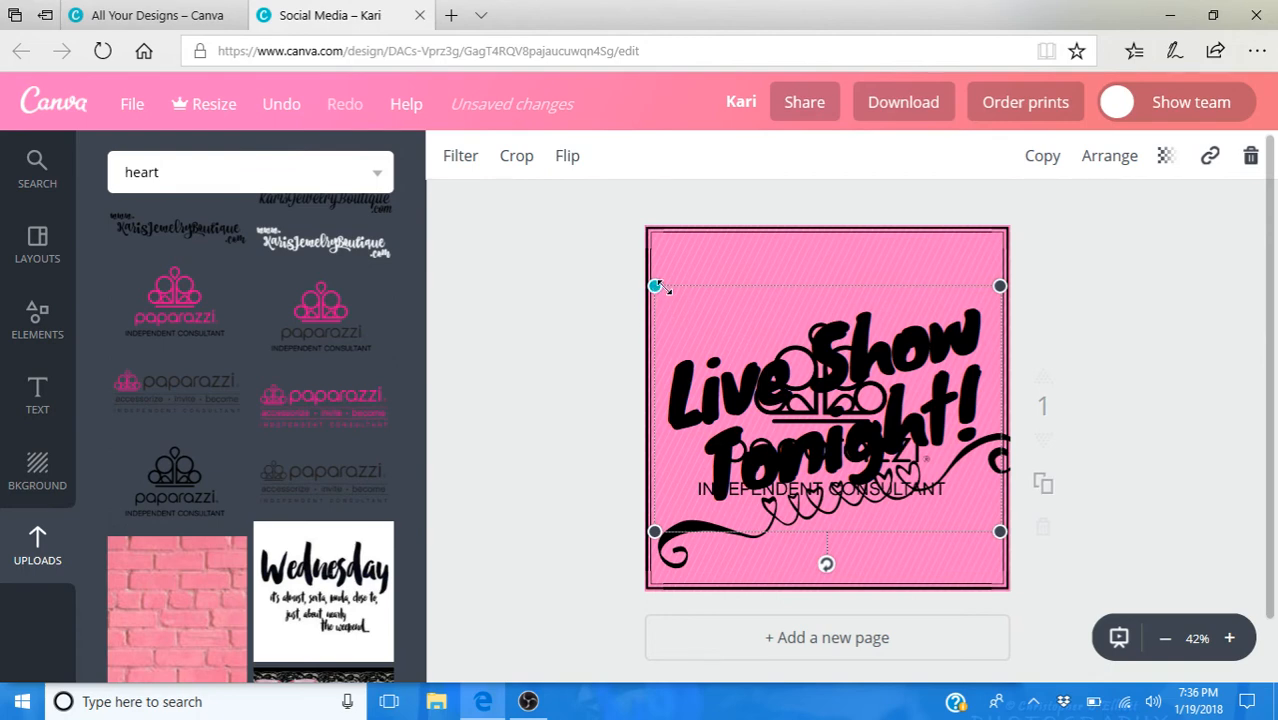
drag(657, 287, 898, 458)
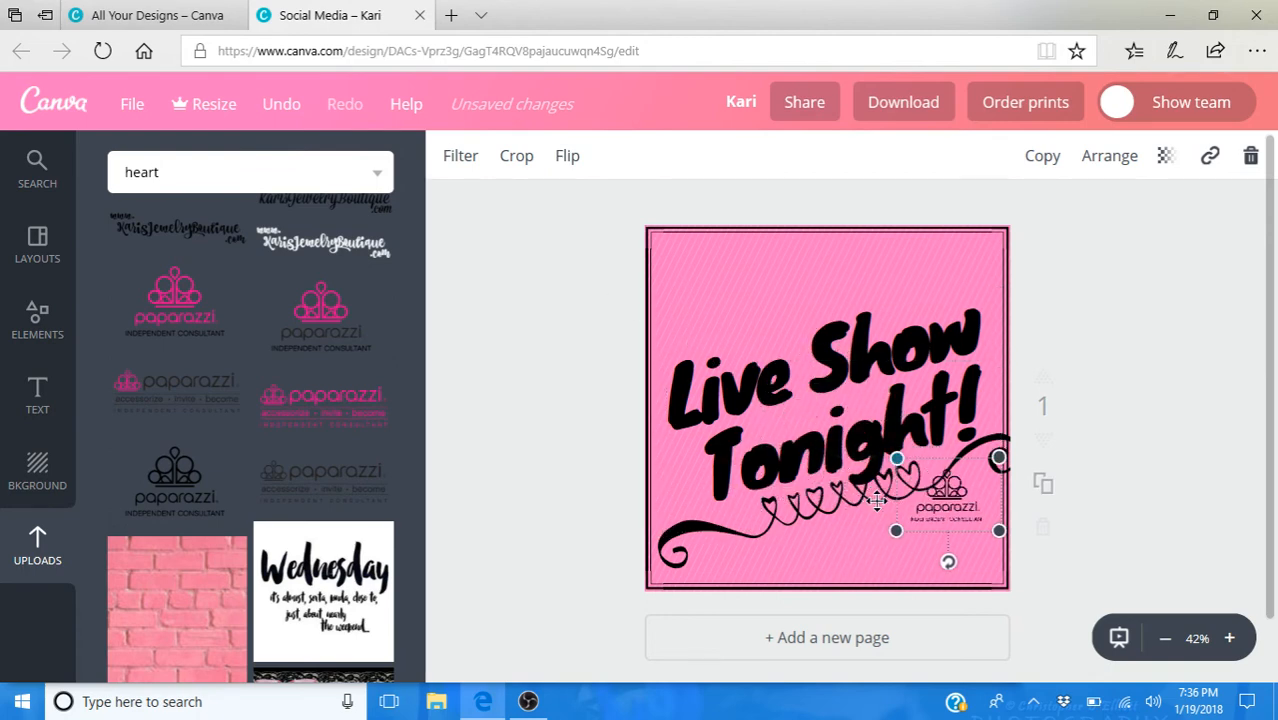
drag(943, 508, 960, 565)
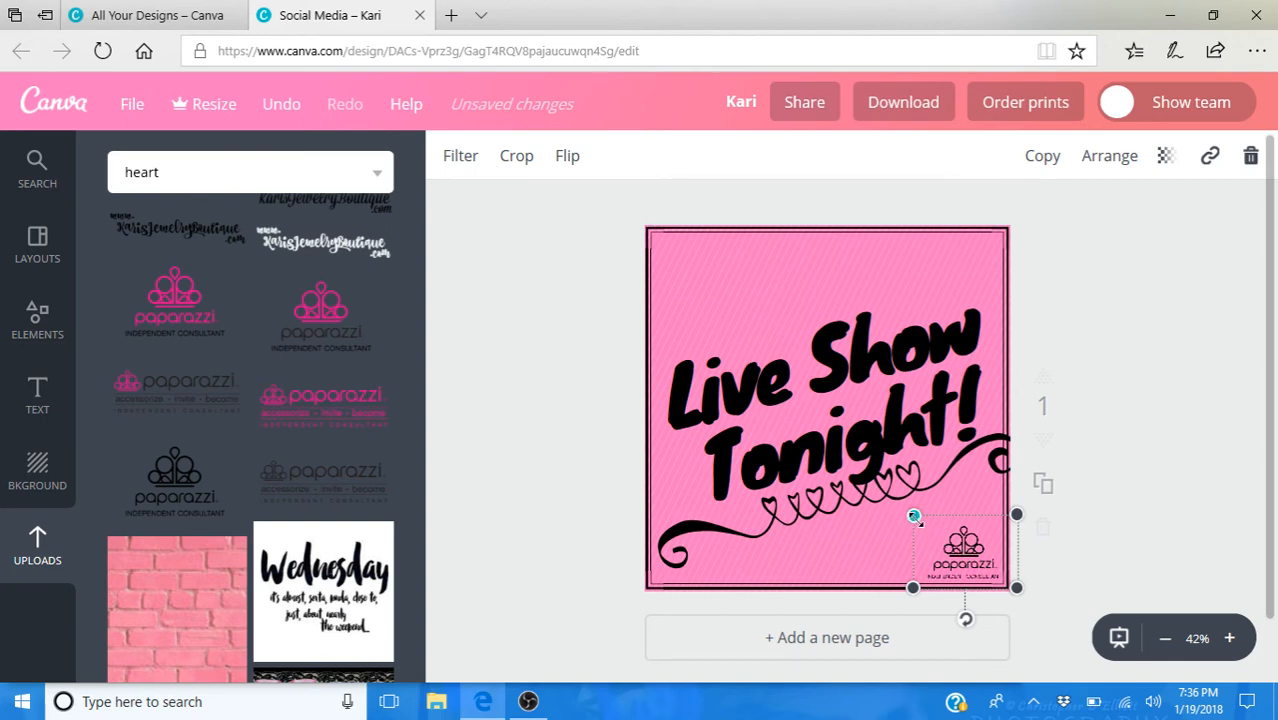
- Try the logo as a large centered watermark with transparency 24, and return its transparency to 100
drag(913, 516, 610, 372)
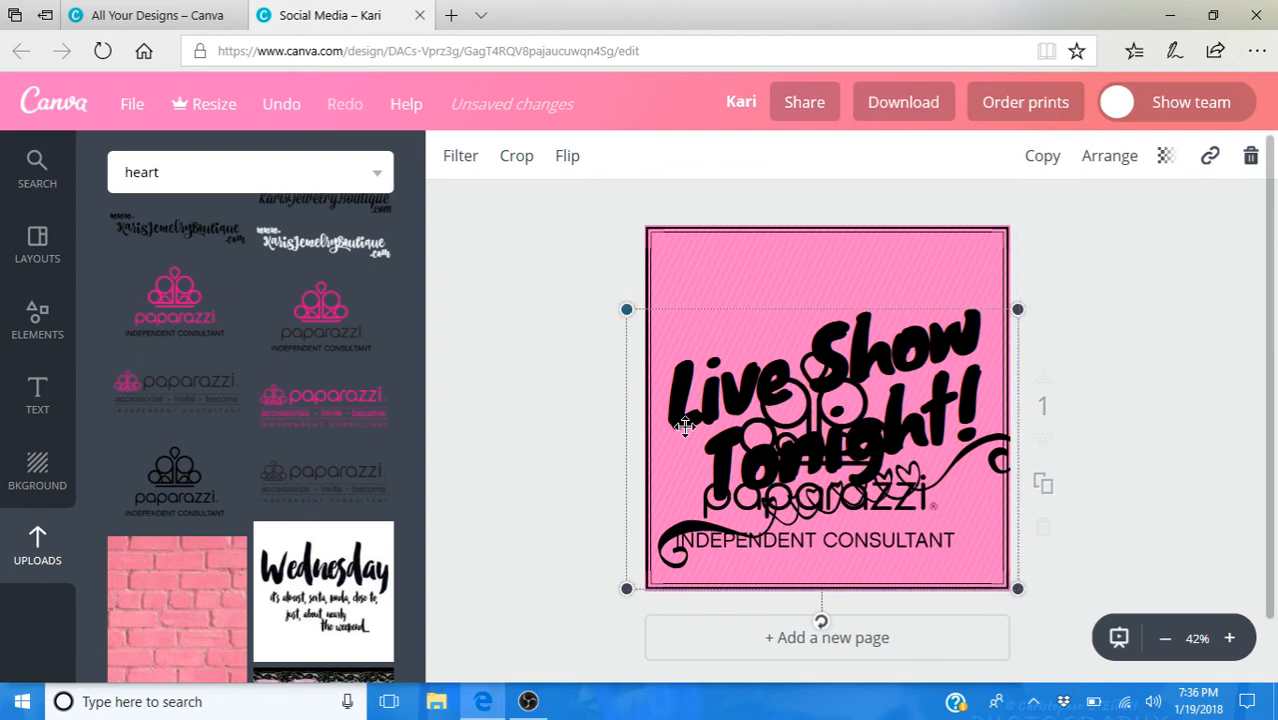
drag(810, 448, 828, 403)
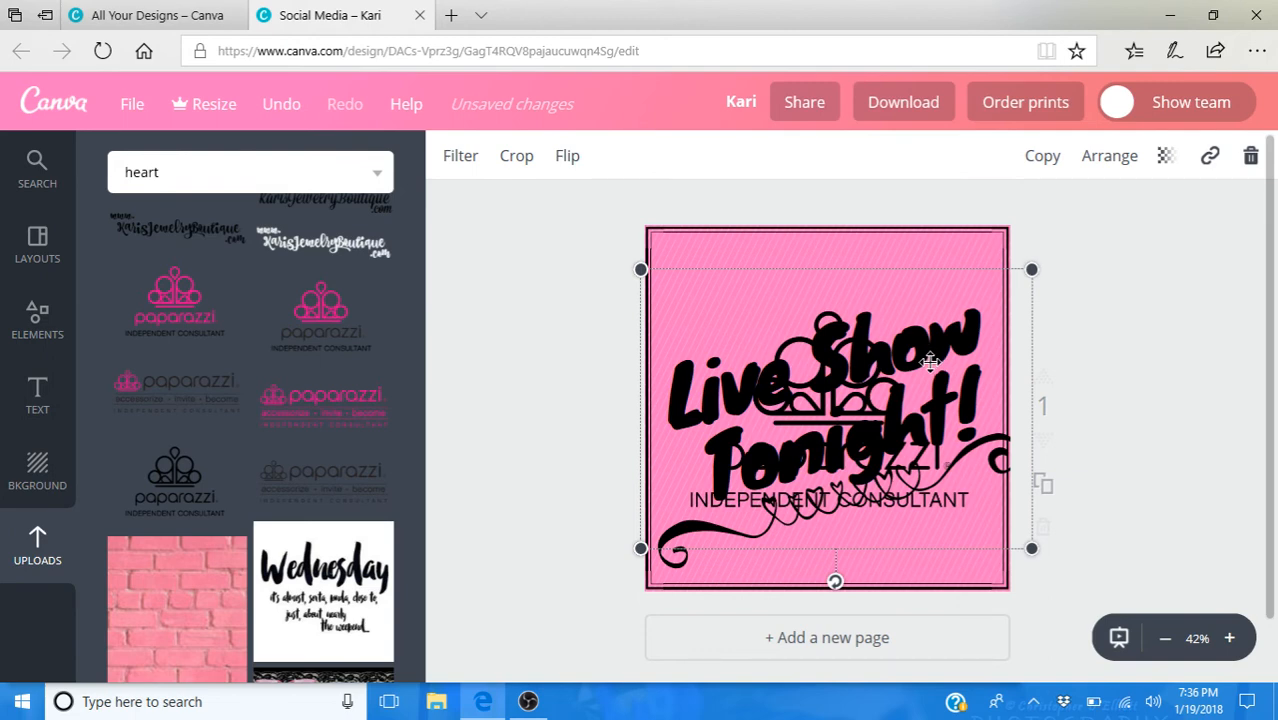
click(1168, 170)
drag(1138, 226, 1018, 230)
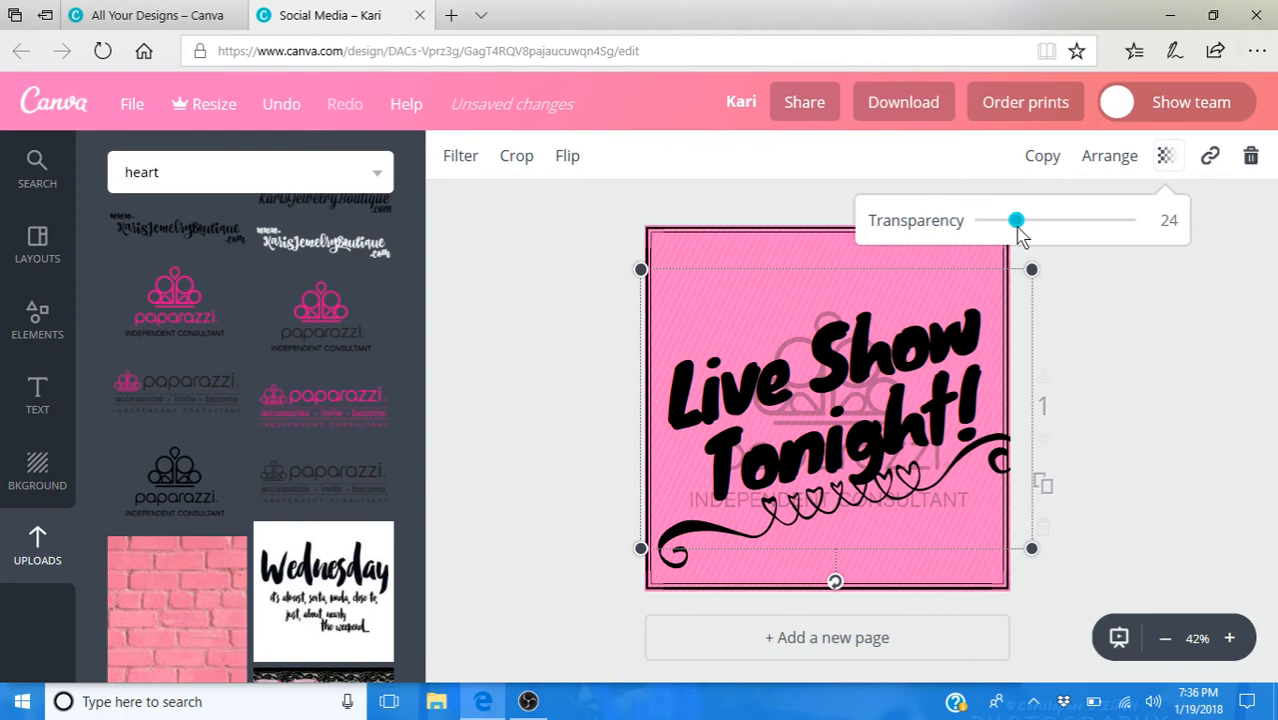
drag(1018, 232, 1134, 233)
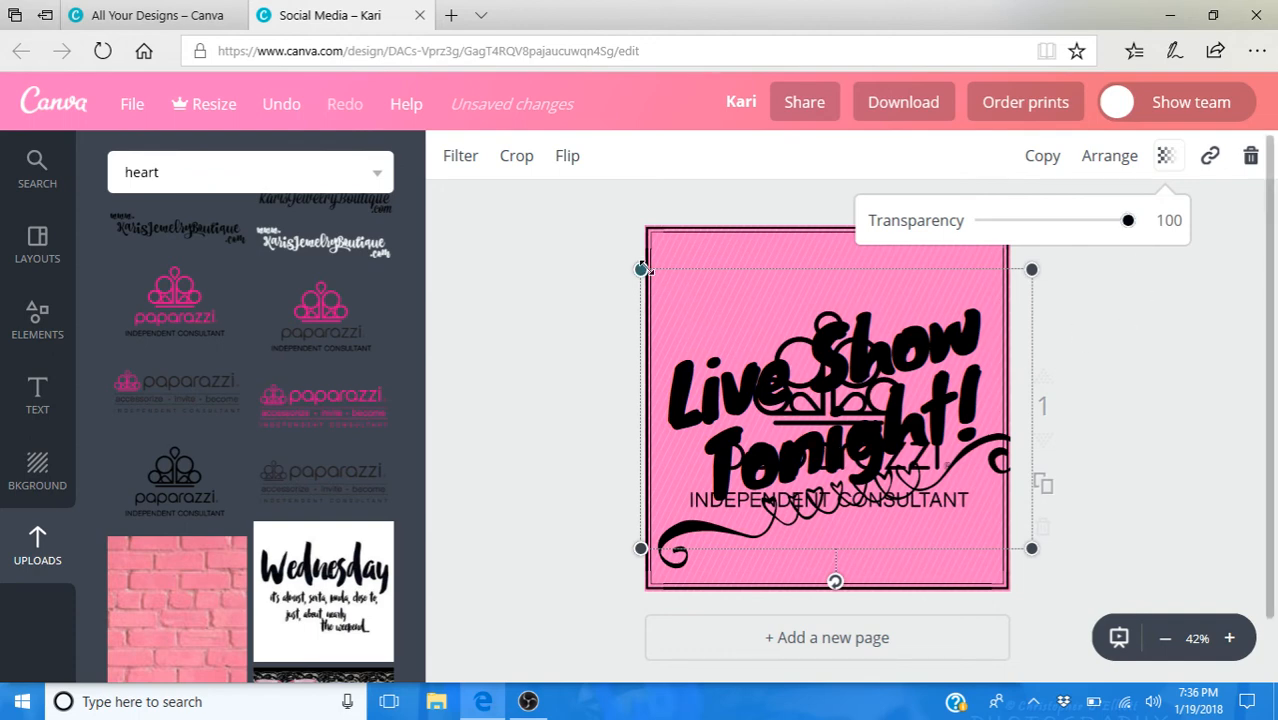
- Shrink the Paparazzi logo and place it inside the frame's lower-right corner, below the heart flourish
drag(642, 270, 935, 502)
drag(989, 547, 963, 574)
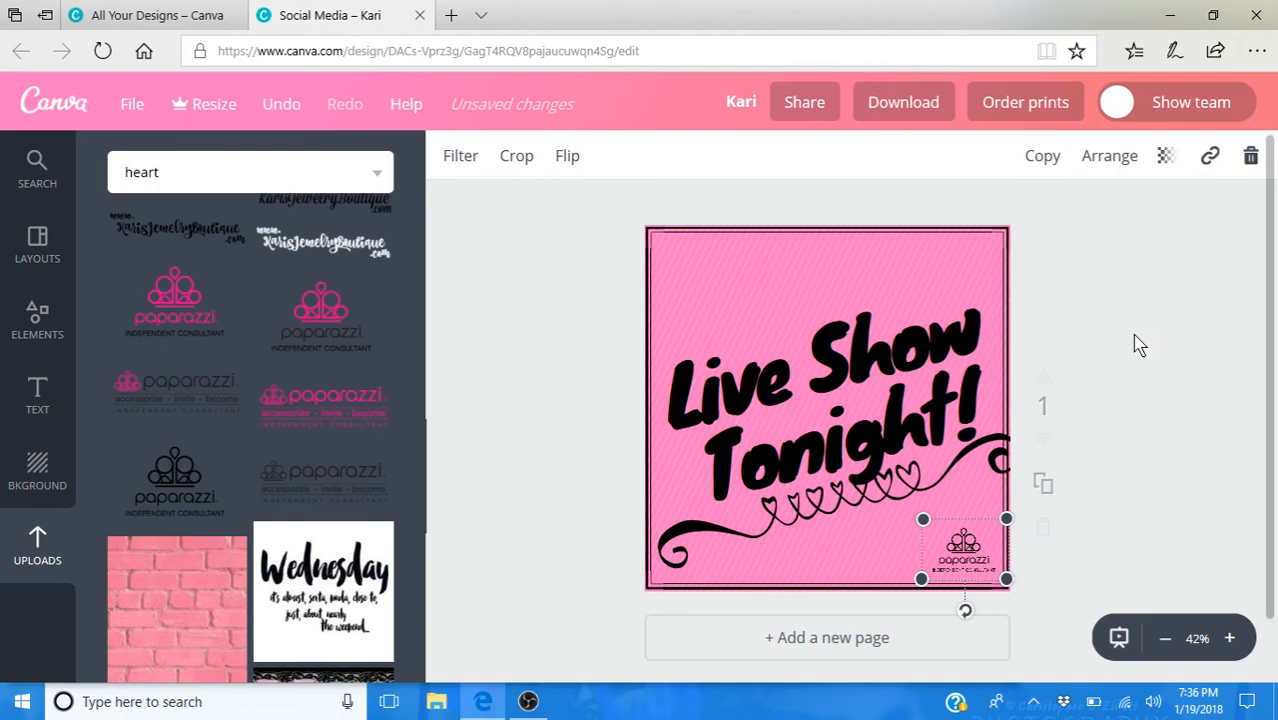
click(1140, 346)
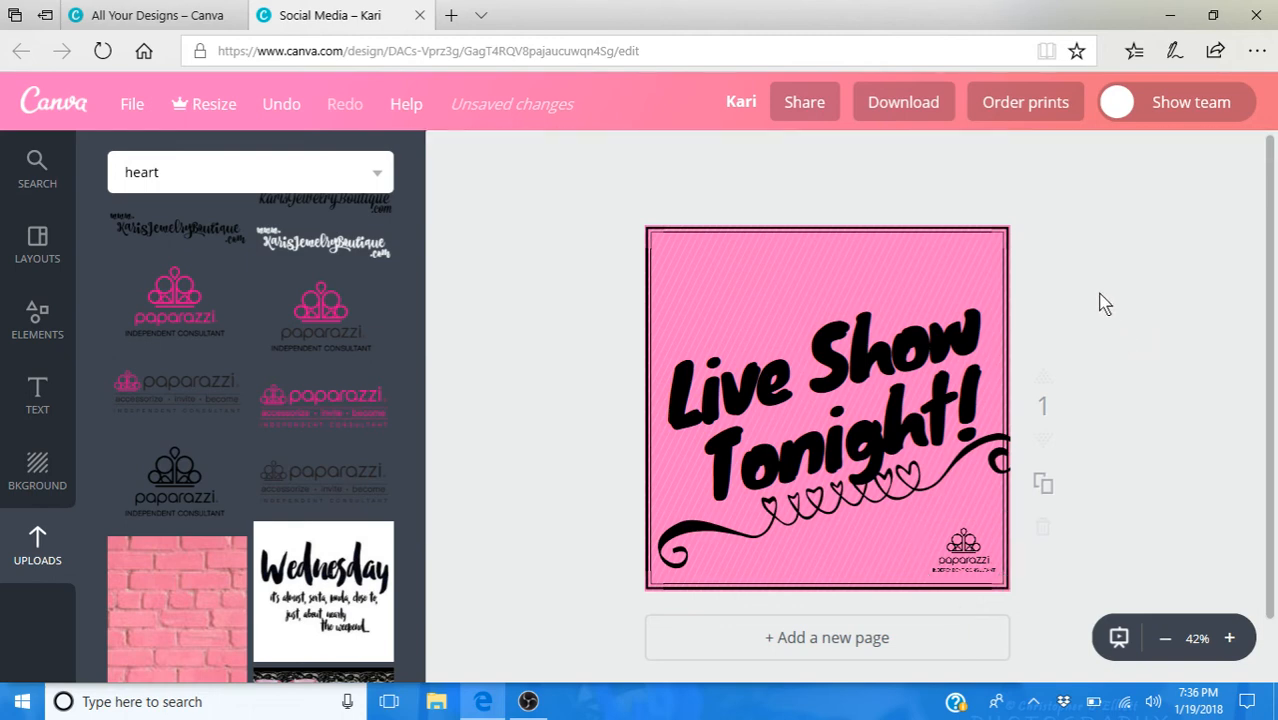
- Rename the design as "Live Show Hearts"
click(737, 104)
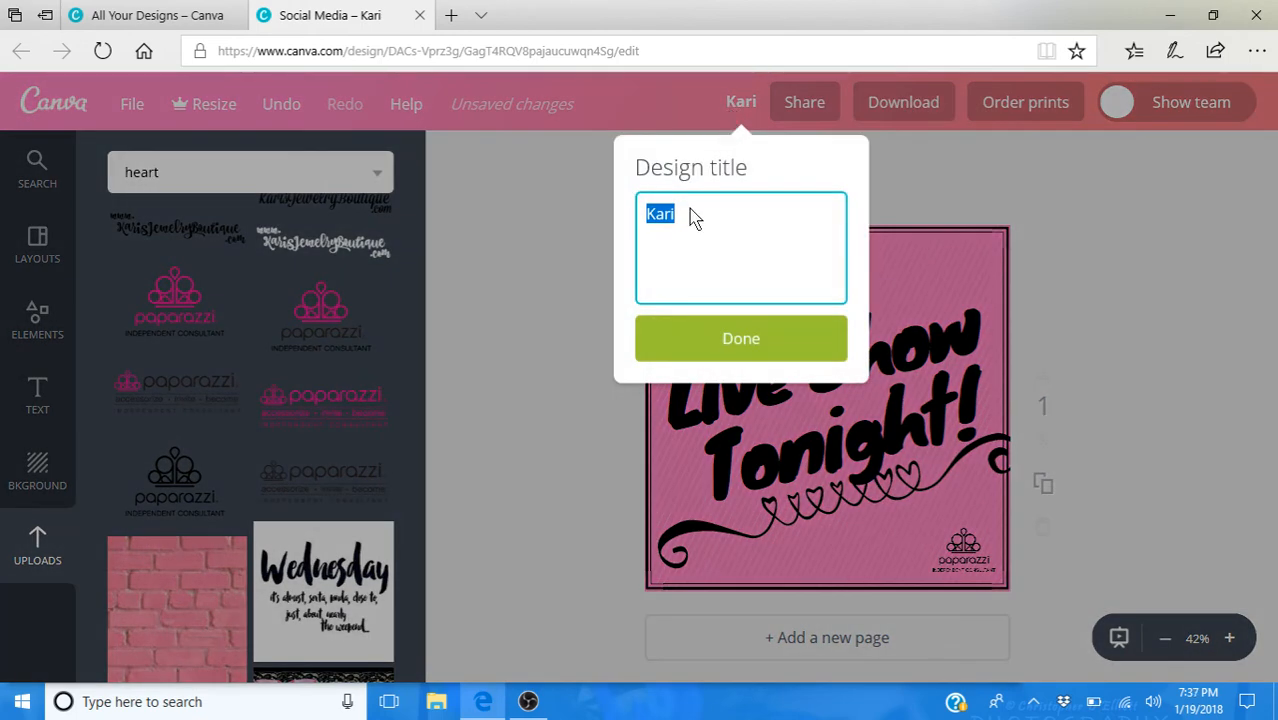
text(Live Show Hearts)
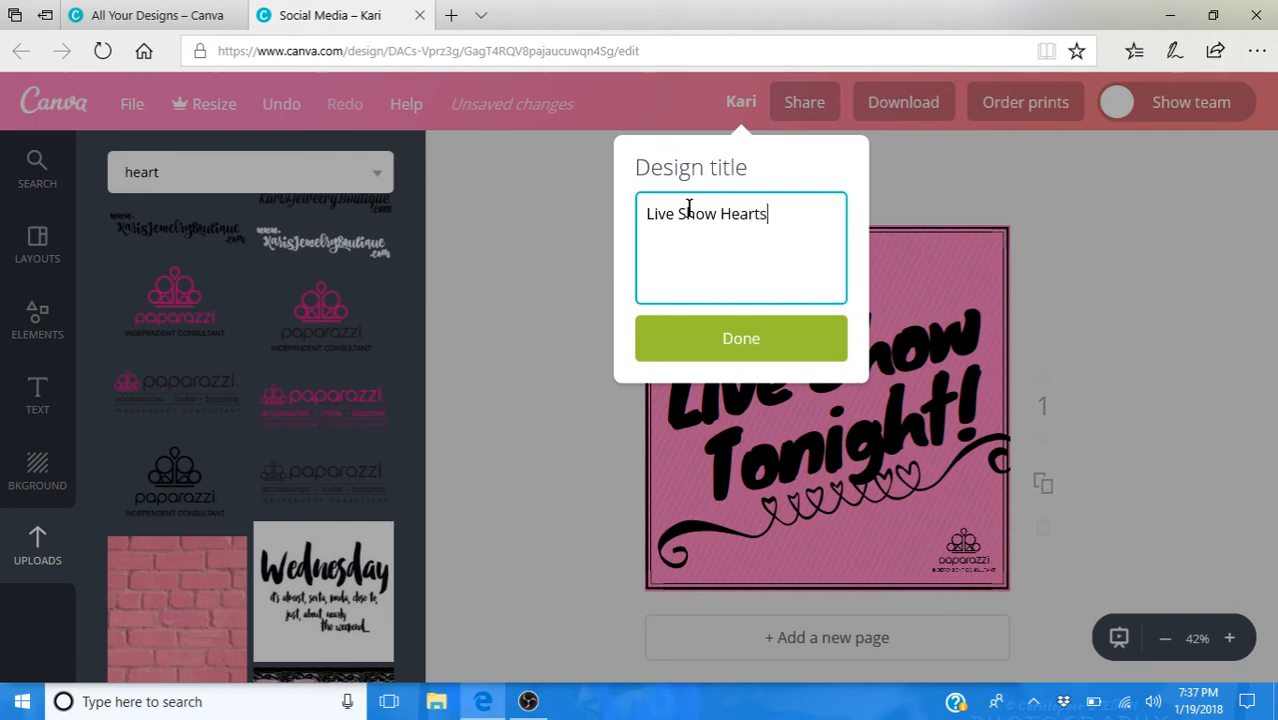
key(Return)
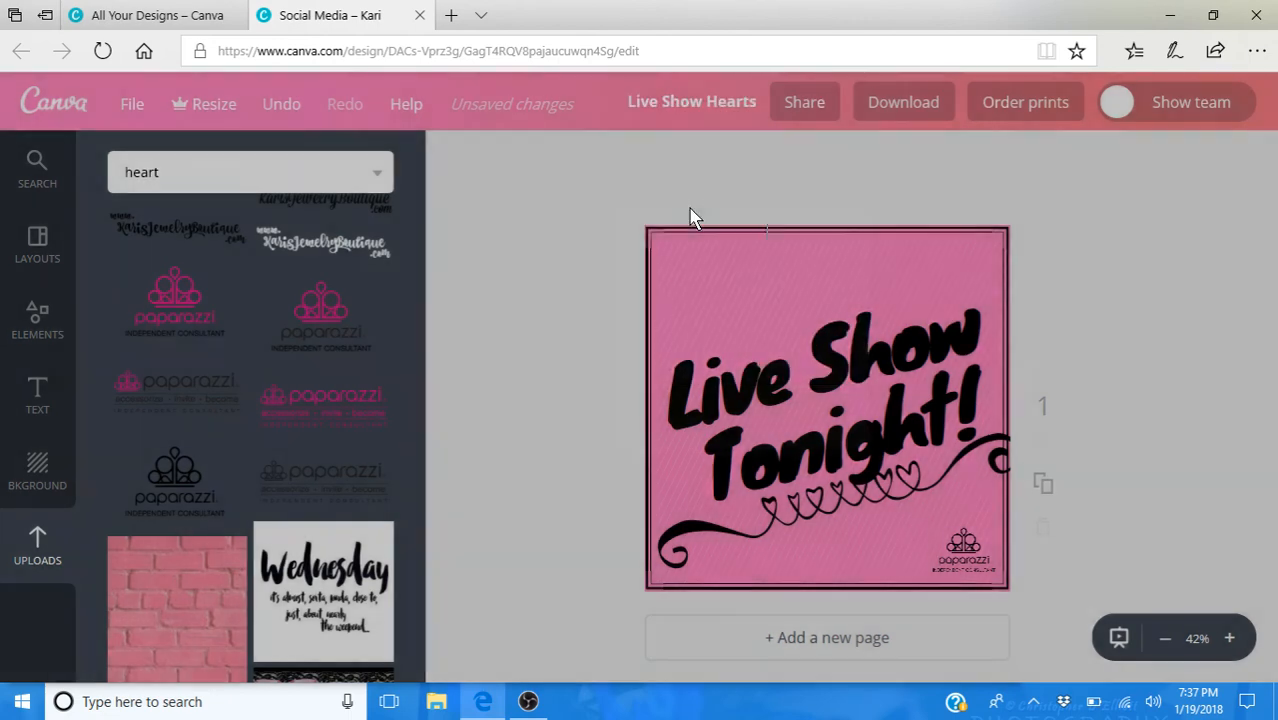
- Generate a JPG download of the design, cancel saving the file, and close the download message
click(921, 110)
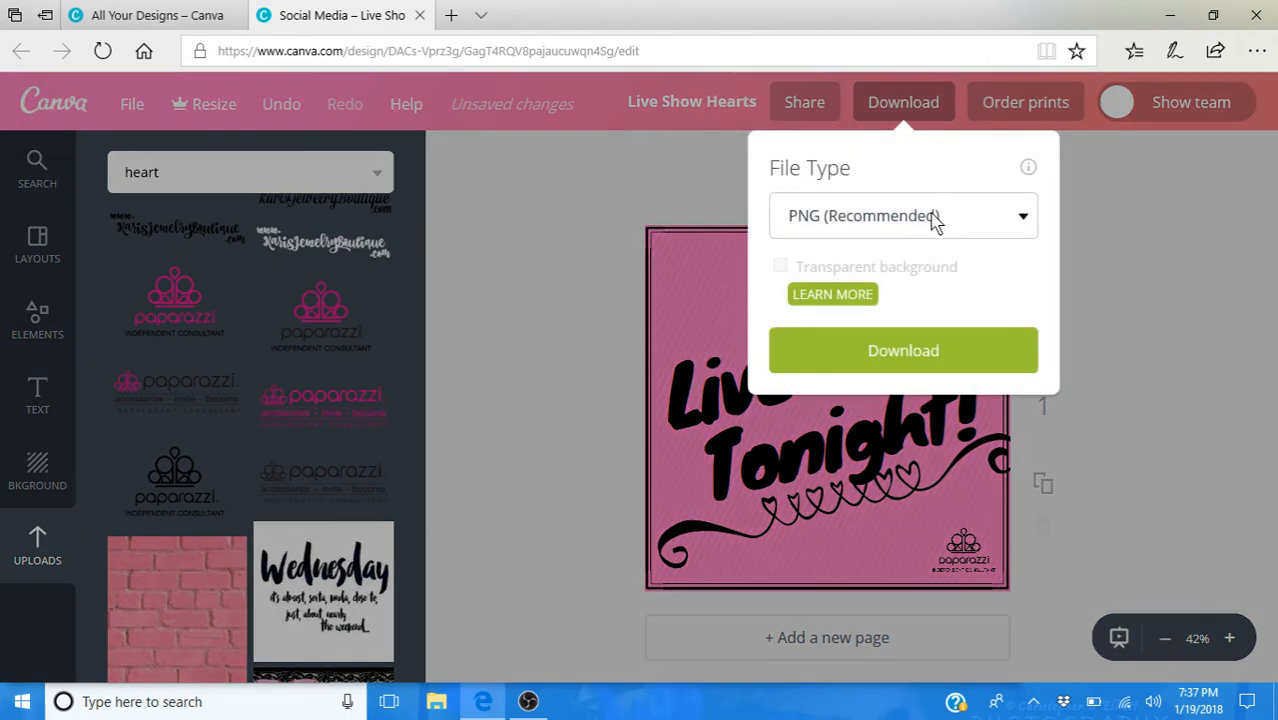
click(935, 222)
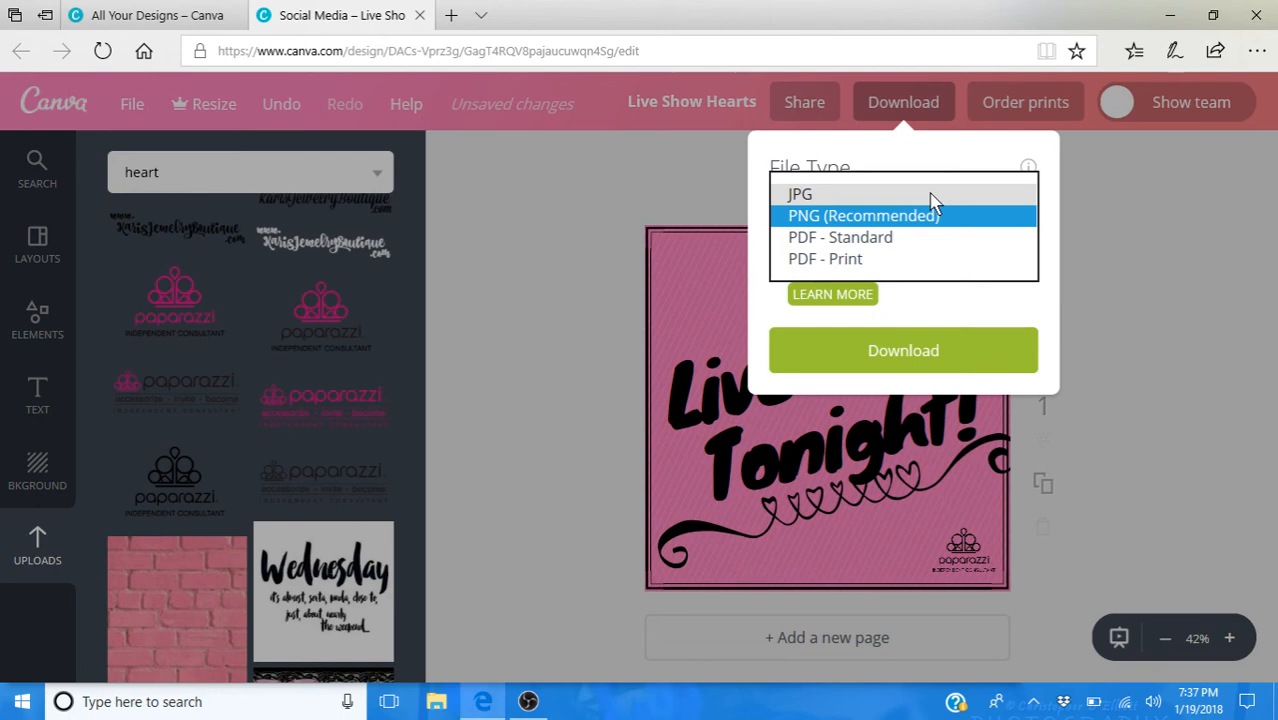
click(931, 196)
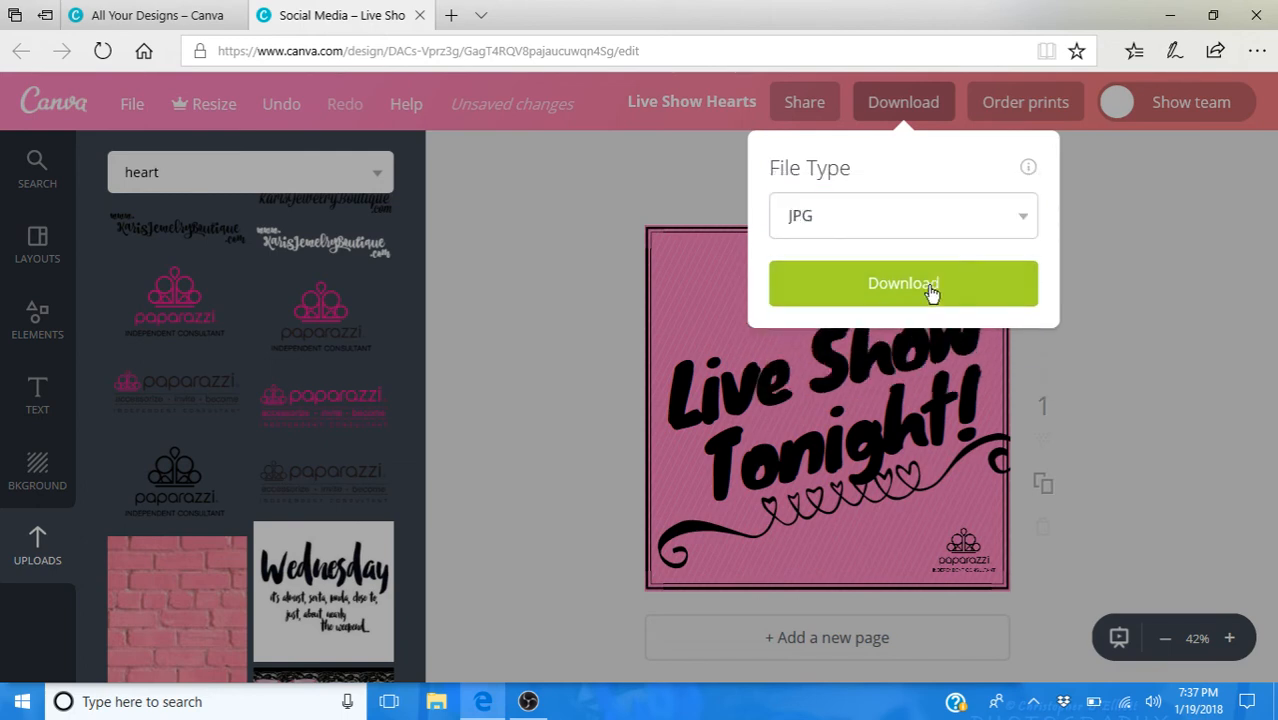
click(931, 290)
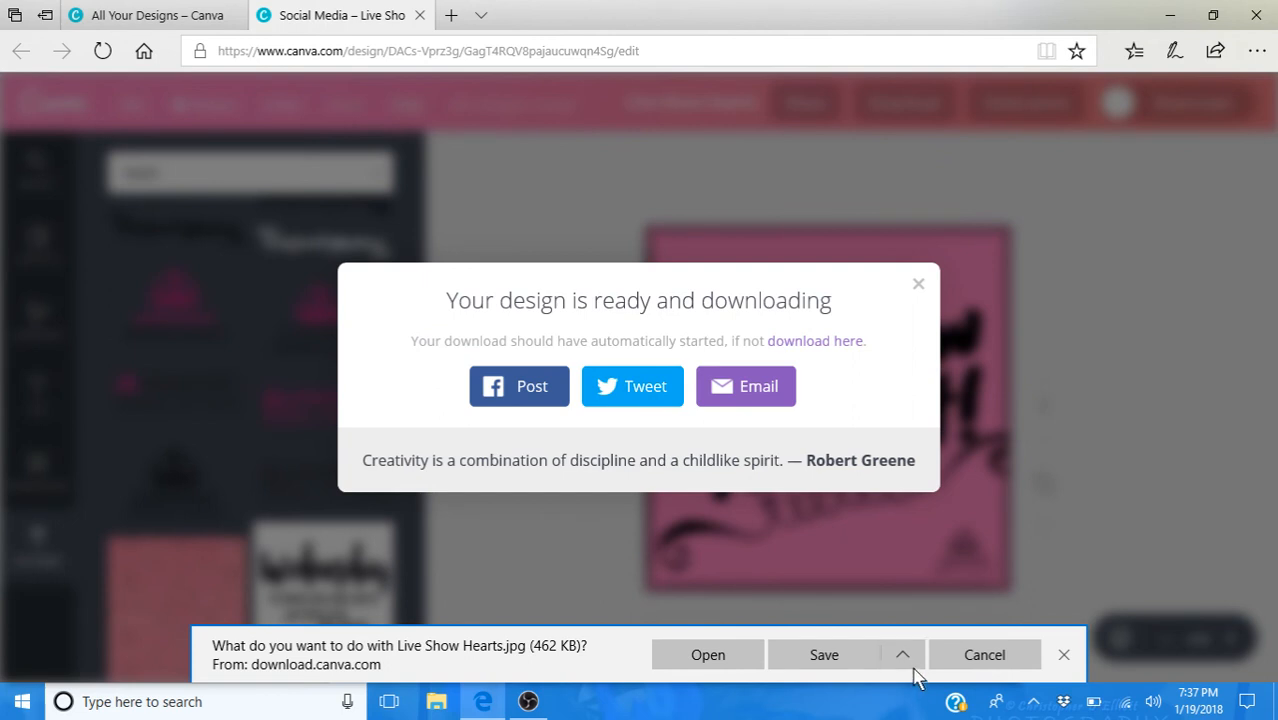
click(984, 664)
click(918, 284)
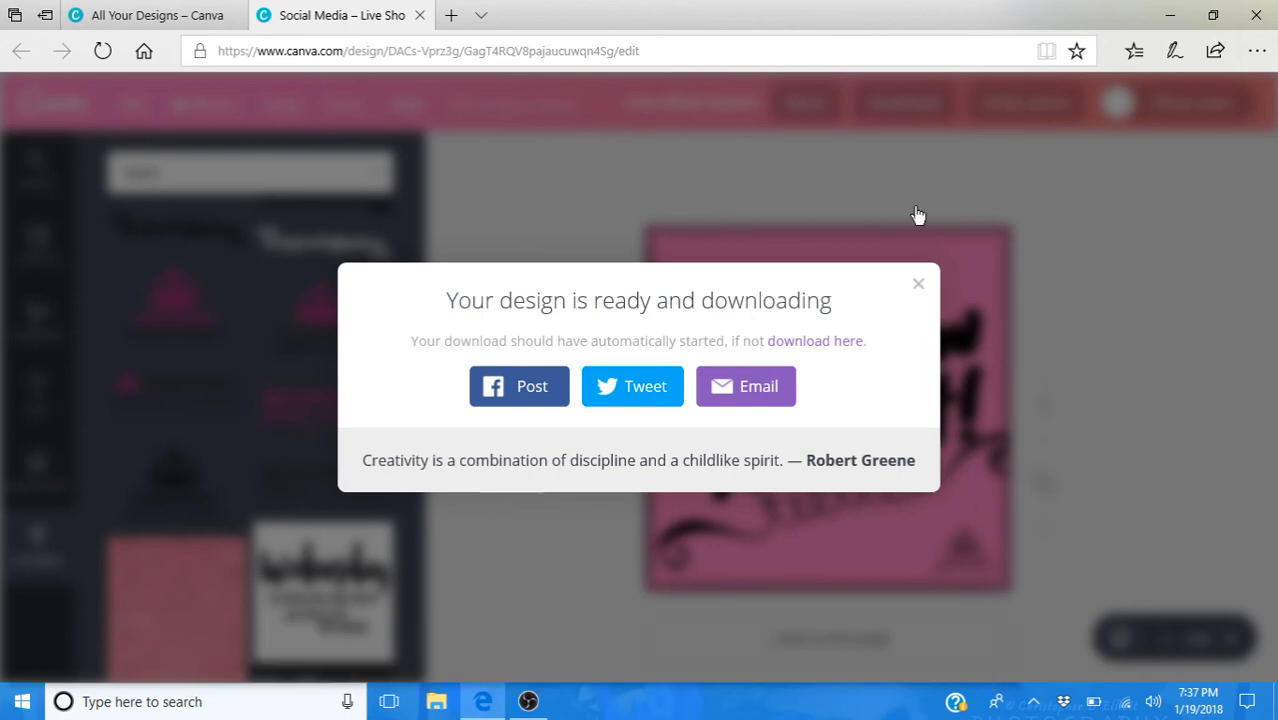
- Review the file types offered for downloading the design and close the download options
click(918, 110)
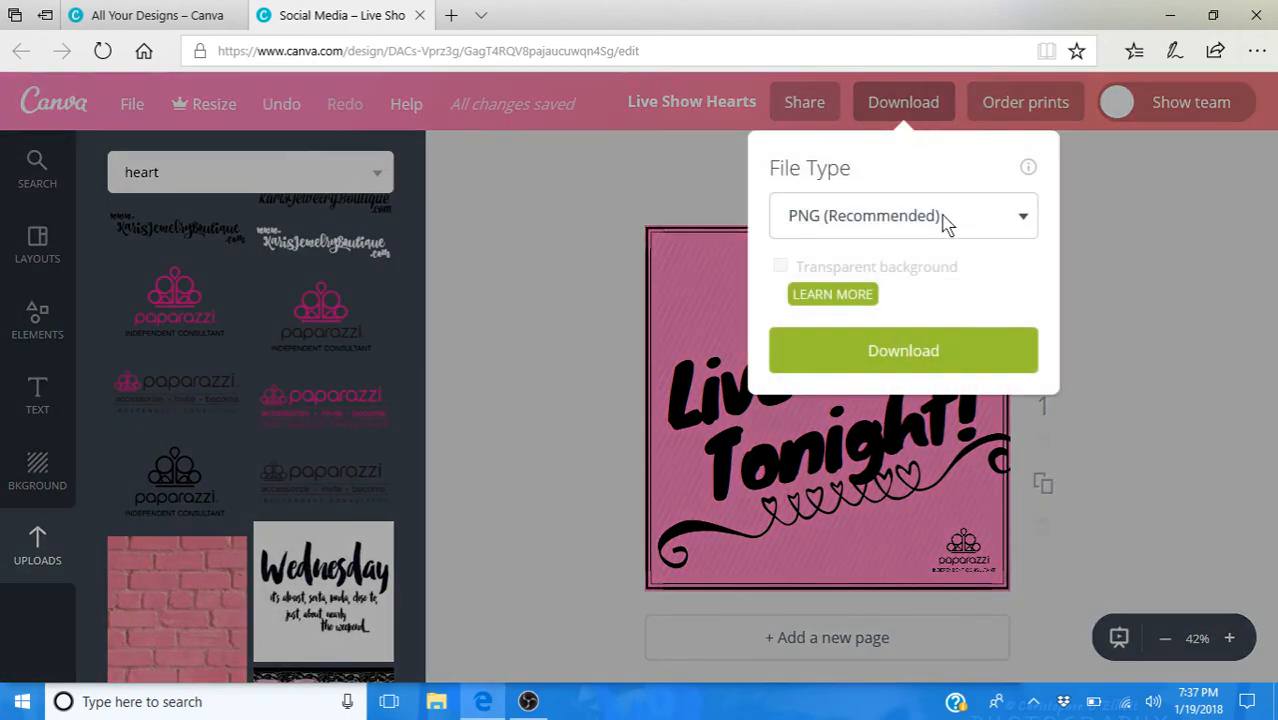
click(944, 222)
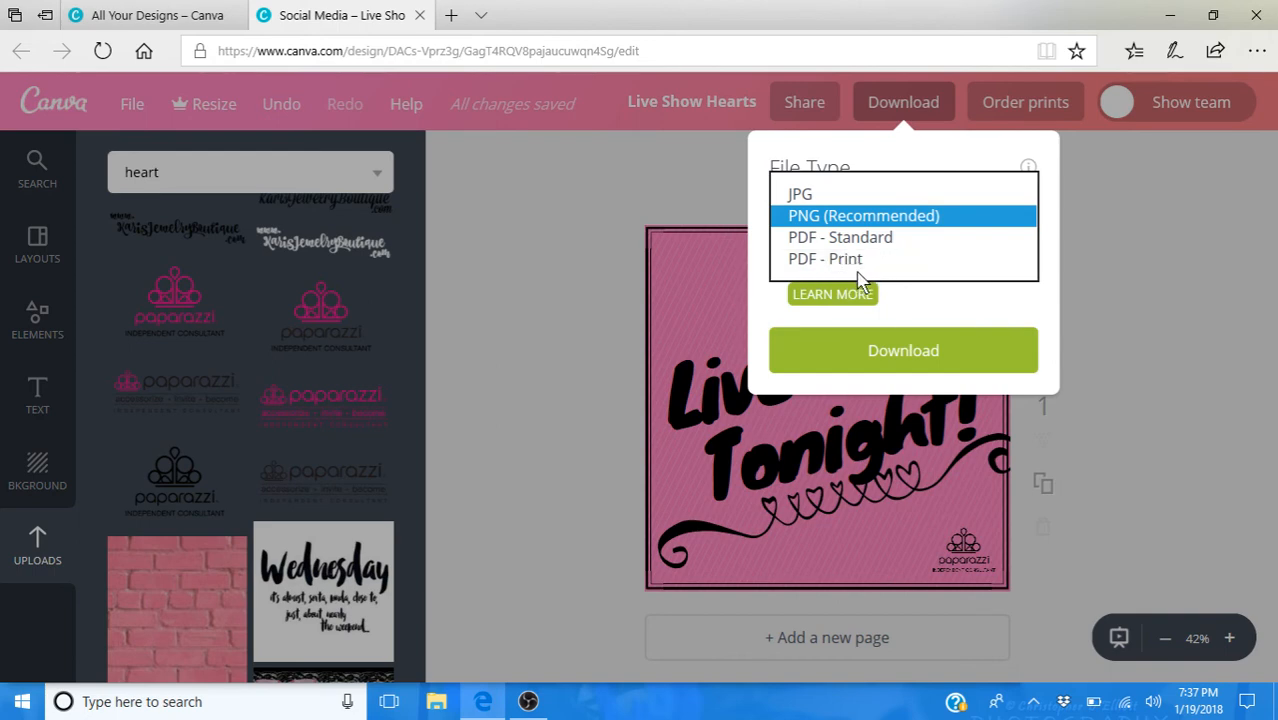
click(1200, 436)
click(1199, 436)
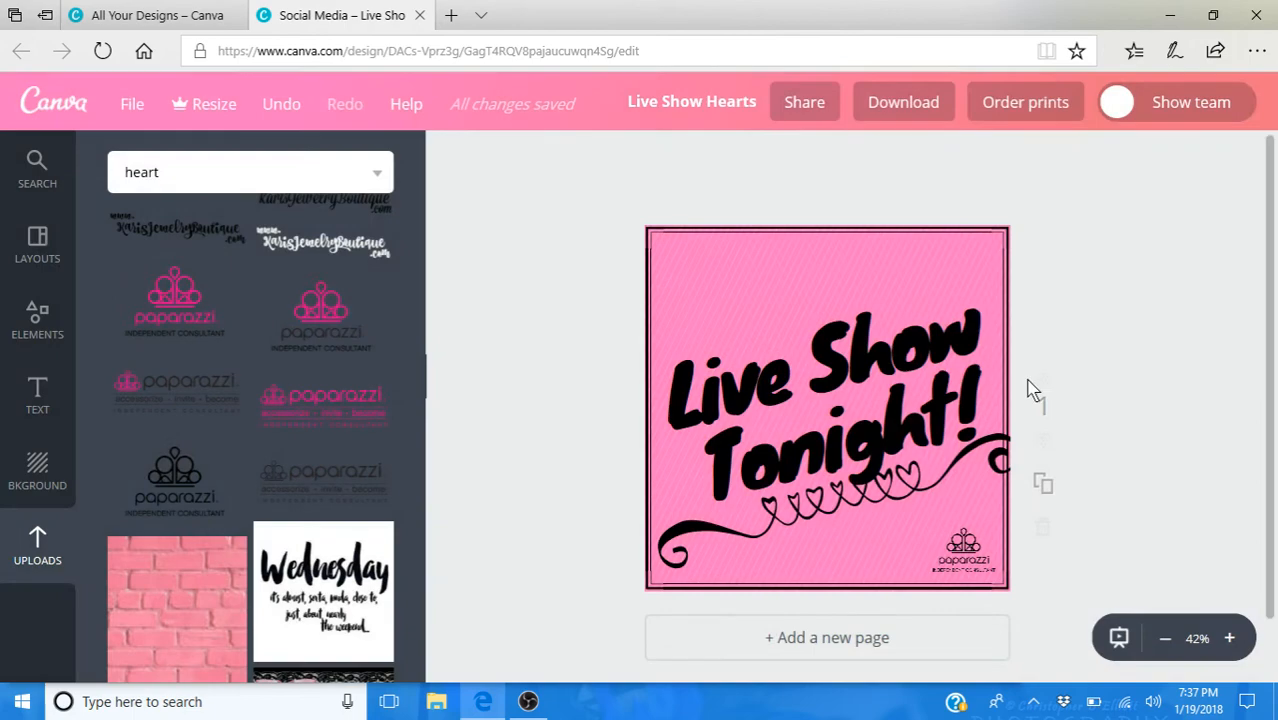
- Generate a download of the design with JPG as the file type
click(905, 105)
click(907, 214)
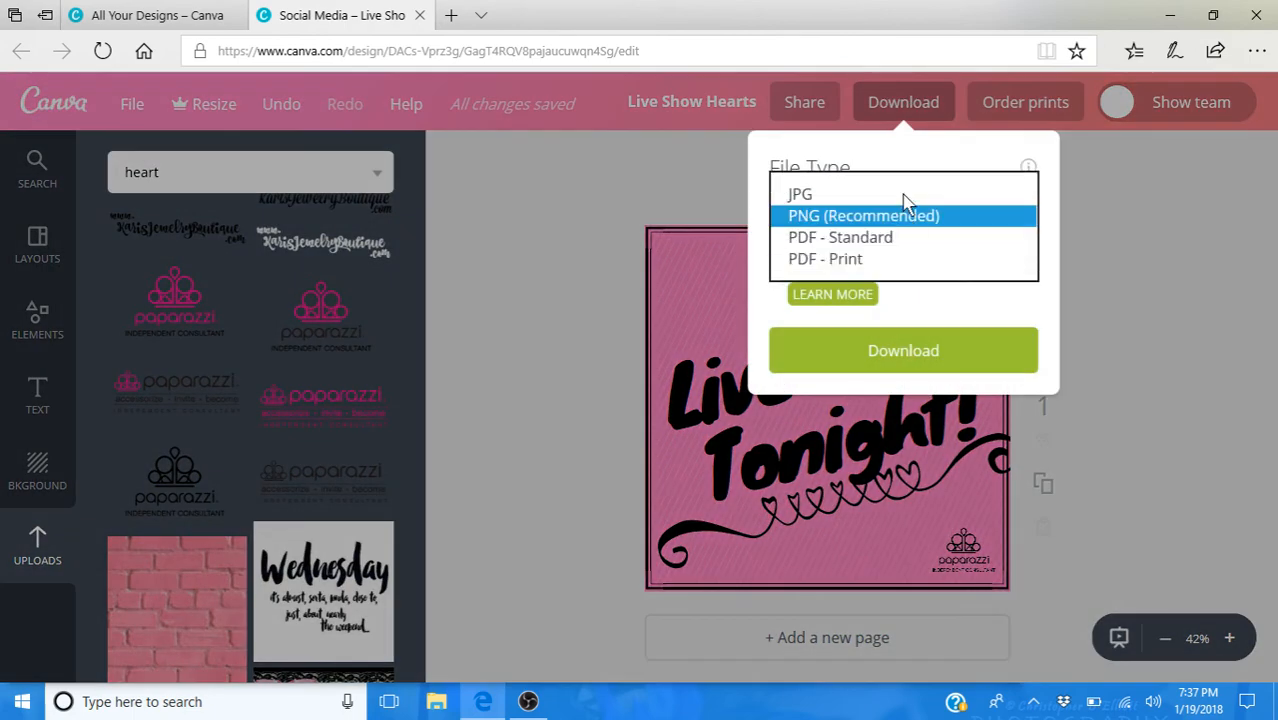
click(956, 284)
click(951, 288)
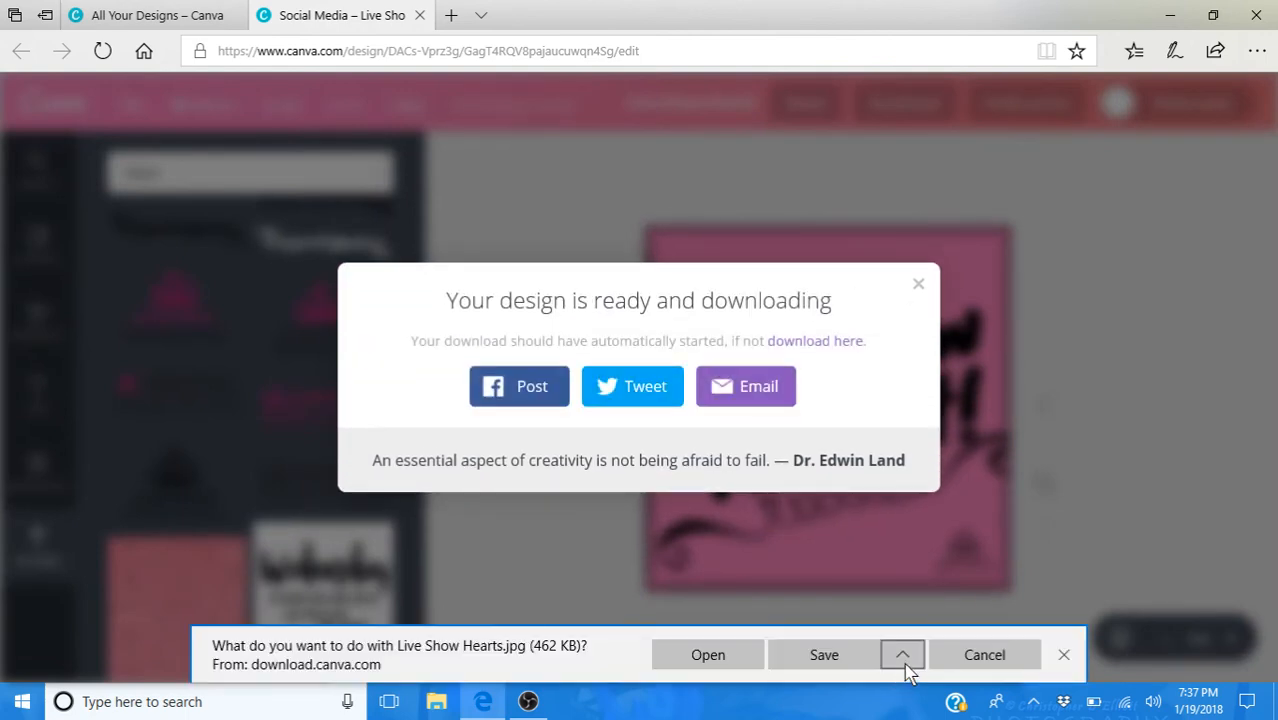
- Save the downloaded file as "Live Show Hearts" in the "A Paparazzi - Facebook Parties" folder within Downloads
click(910, 657)
click(903, 622)
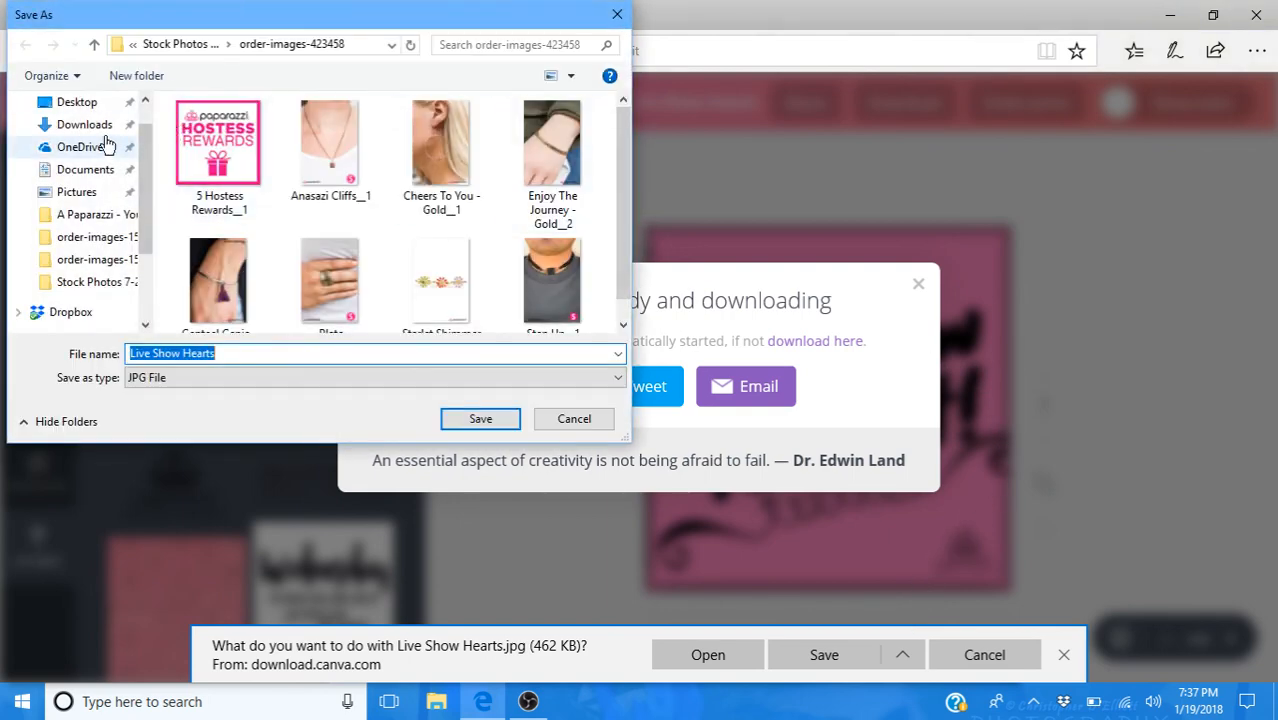
click(90, 126)
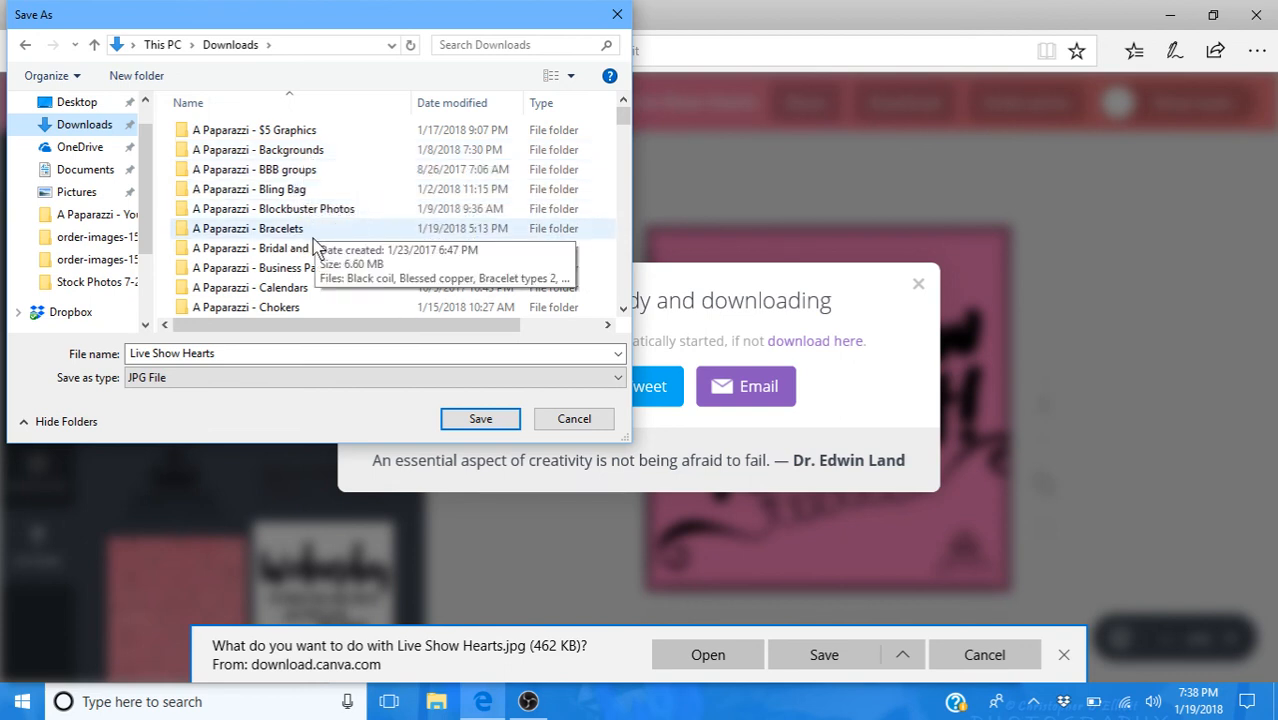
scroll(310, 256, down, 5)
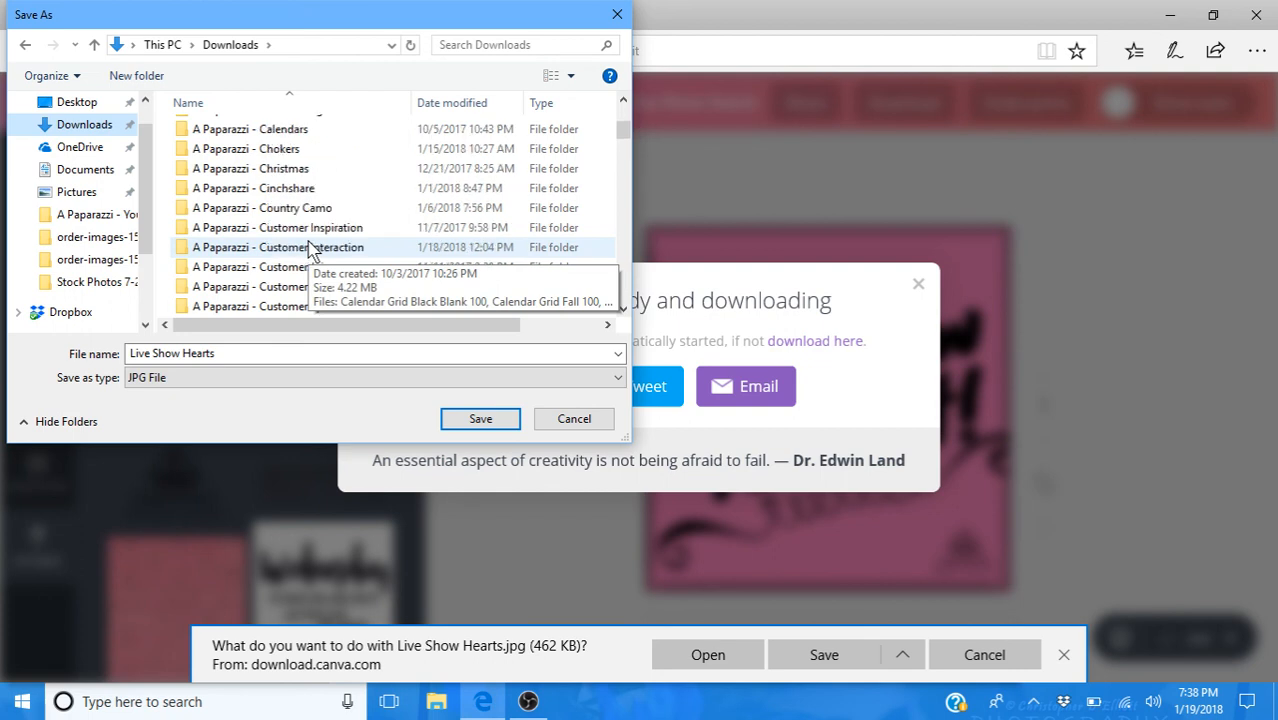
scroll(310, 248, down, 1)
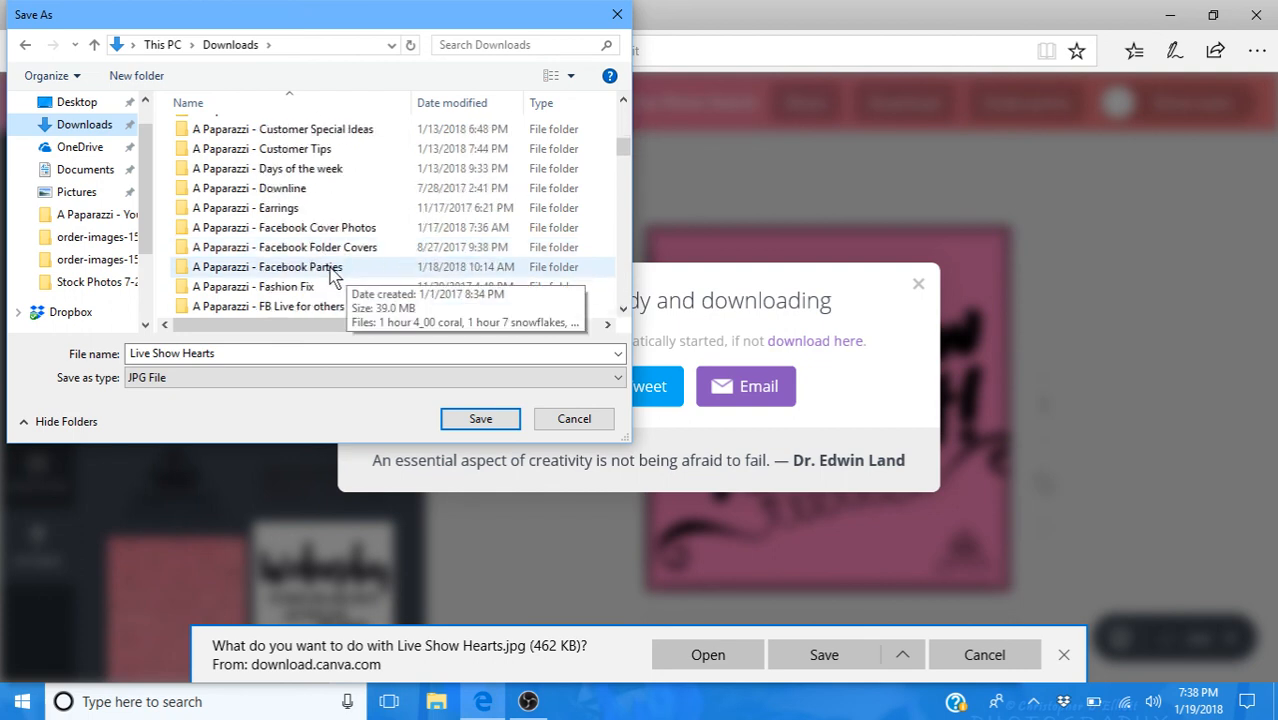
click(333, 272)
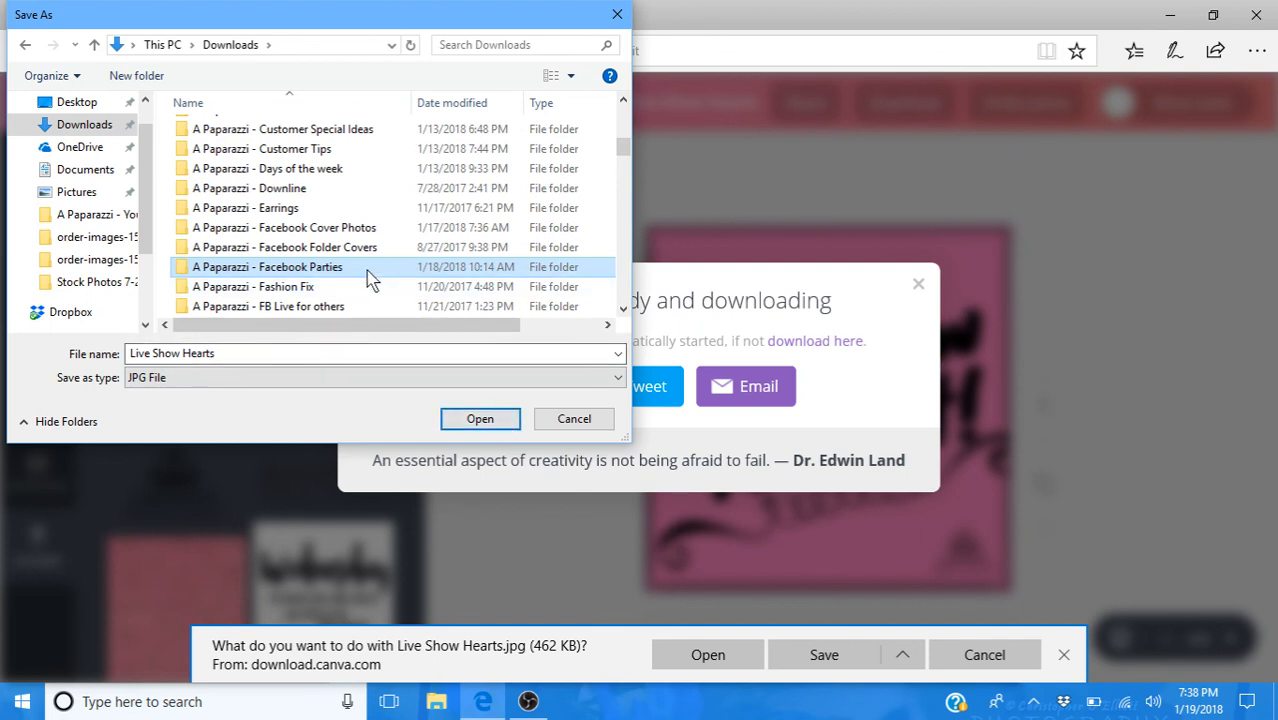
double_click(370, 277)
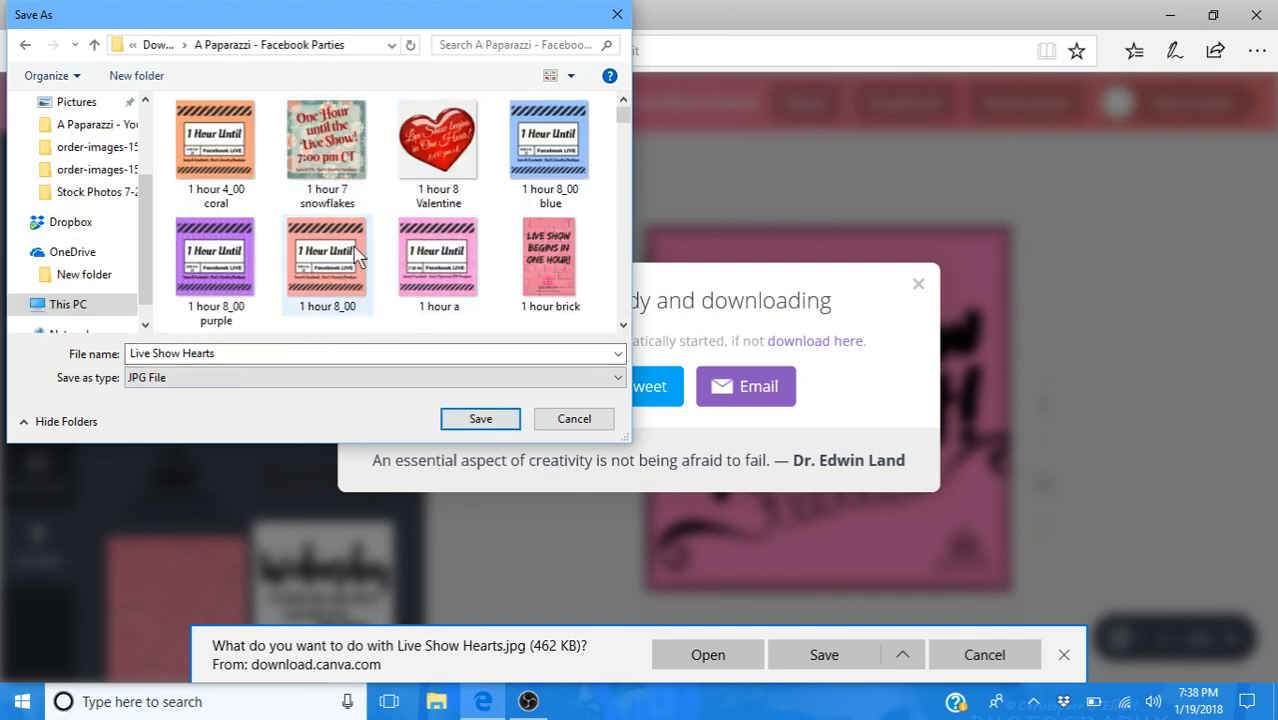
click(214, 355)
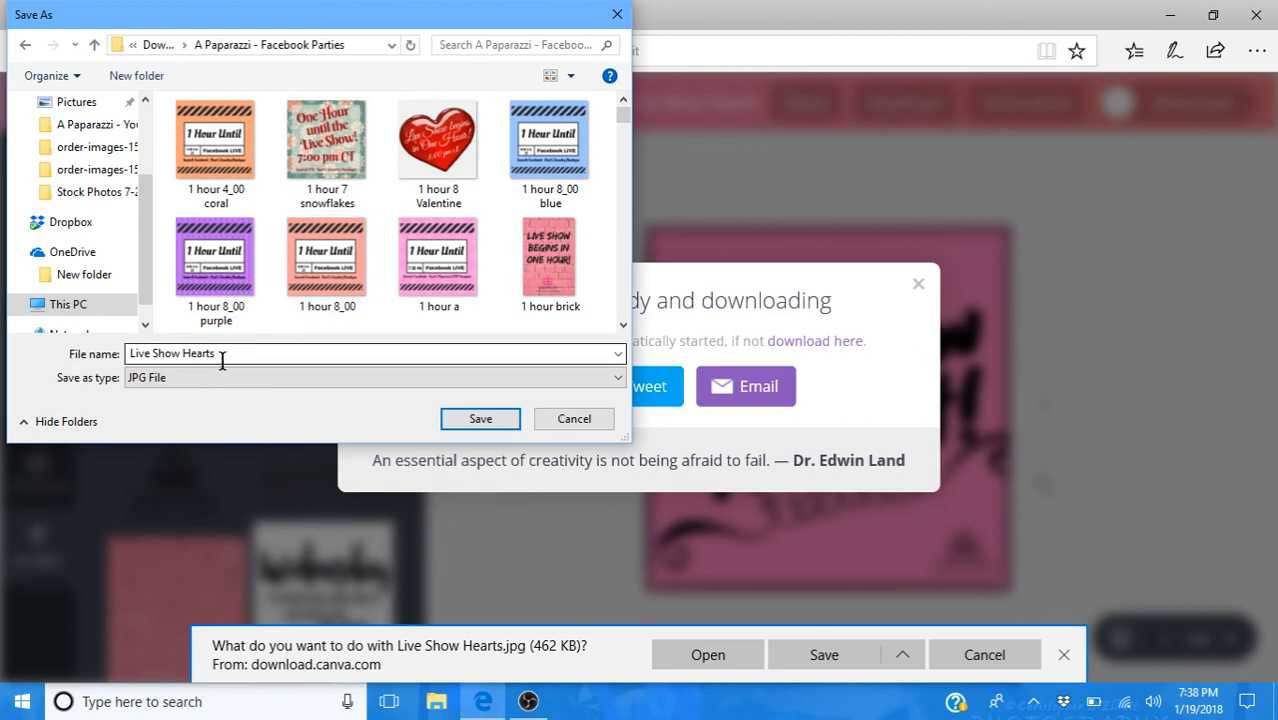
click(478, 420)
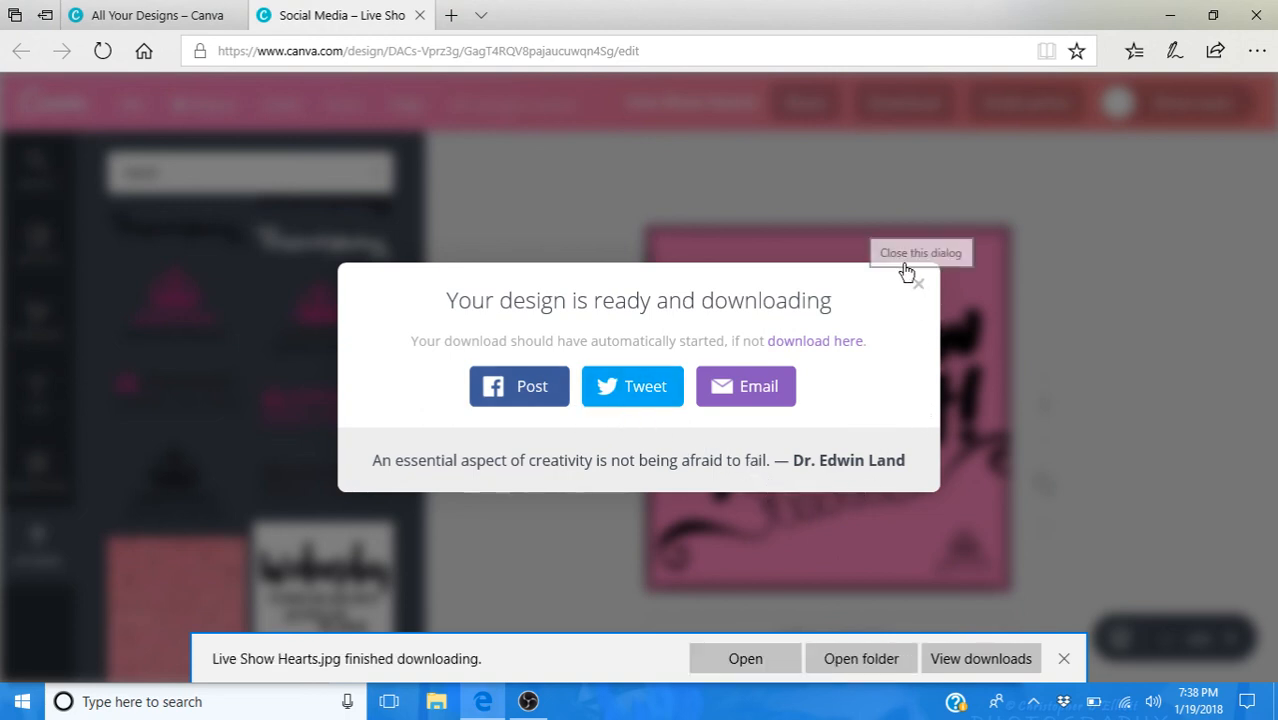
- Return to the overview of all designs and dismiss the finished-download notice
click(172, 19)
click(103, 51)
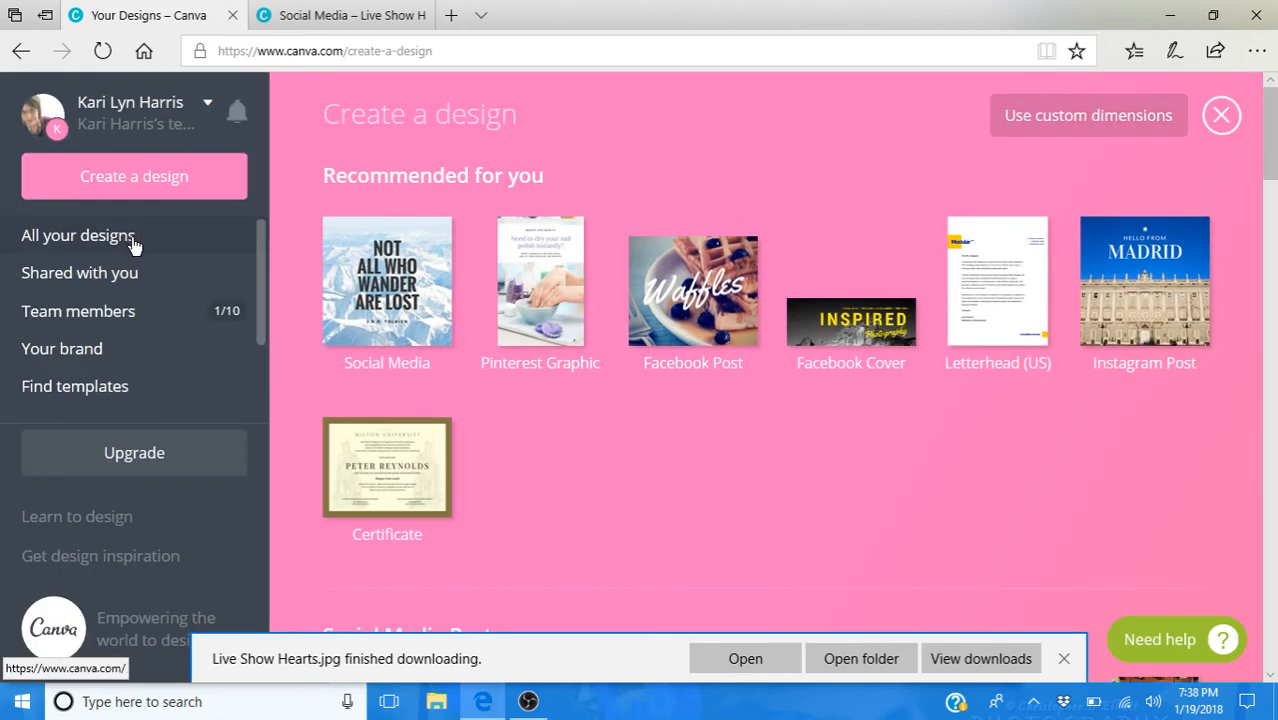
click(134, 238)
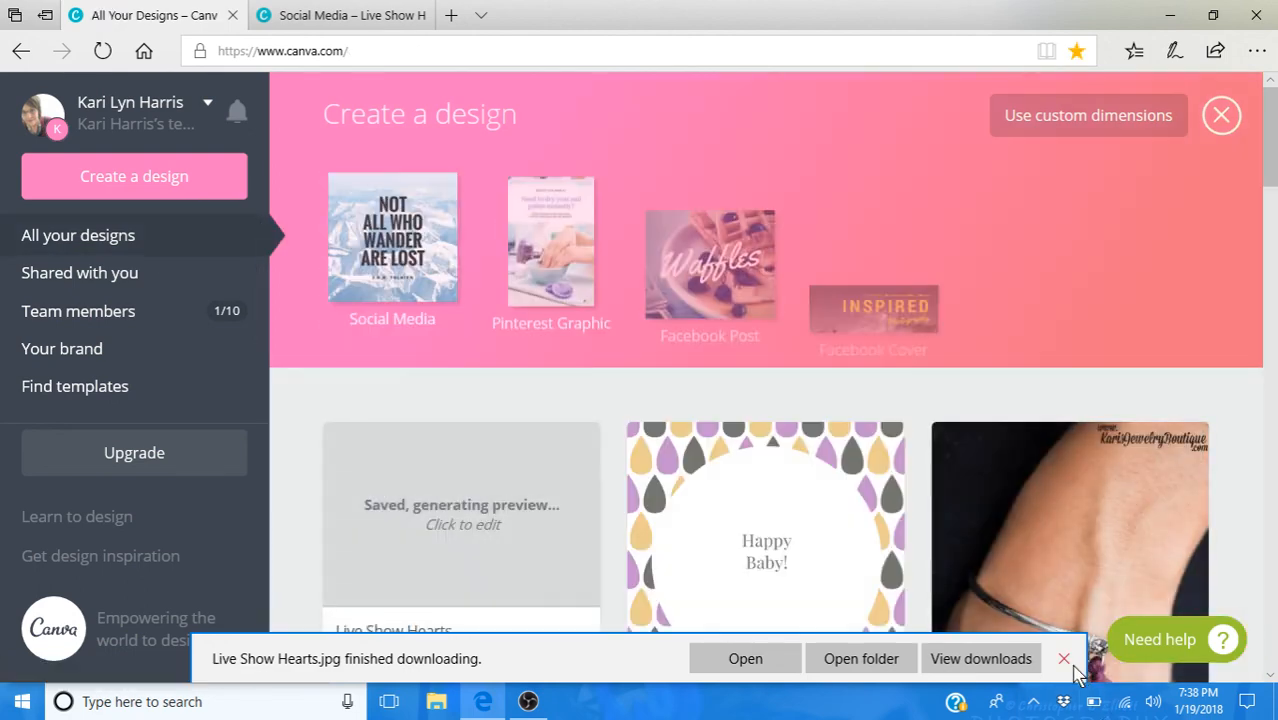
click(1065, 663)
- Move the "HappyBaby!" design to the trash
scroll(760, 399, down, 2)
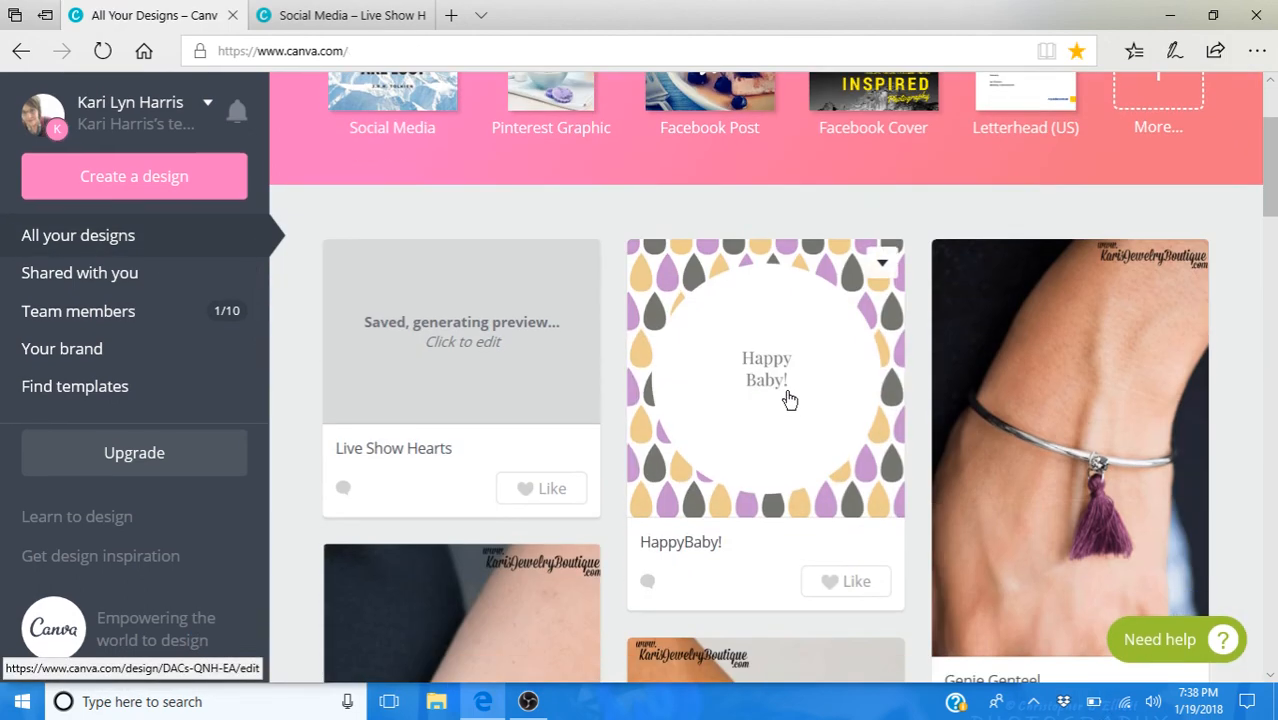
click(882, 263)
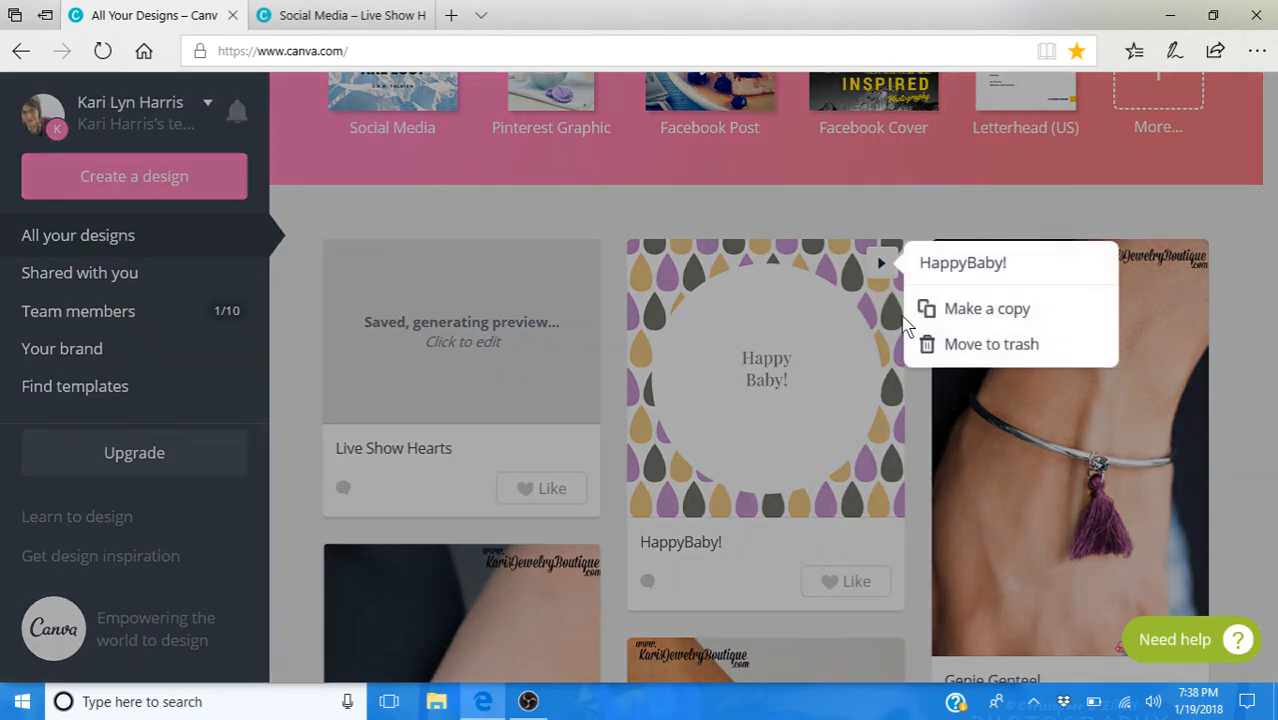
click(958, 350)
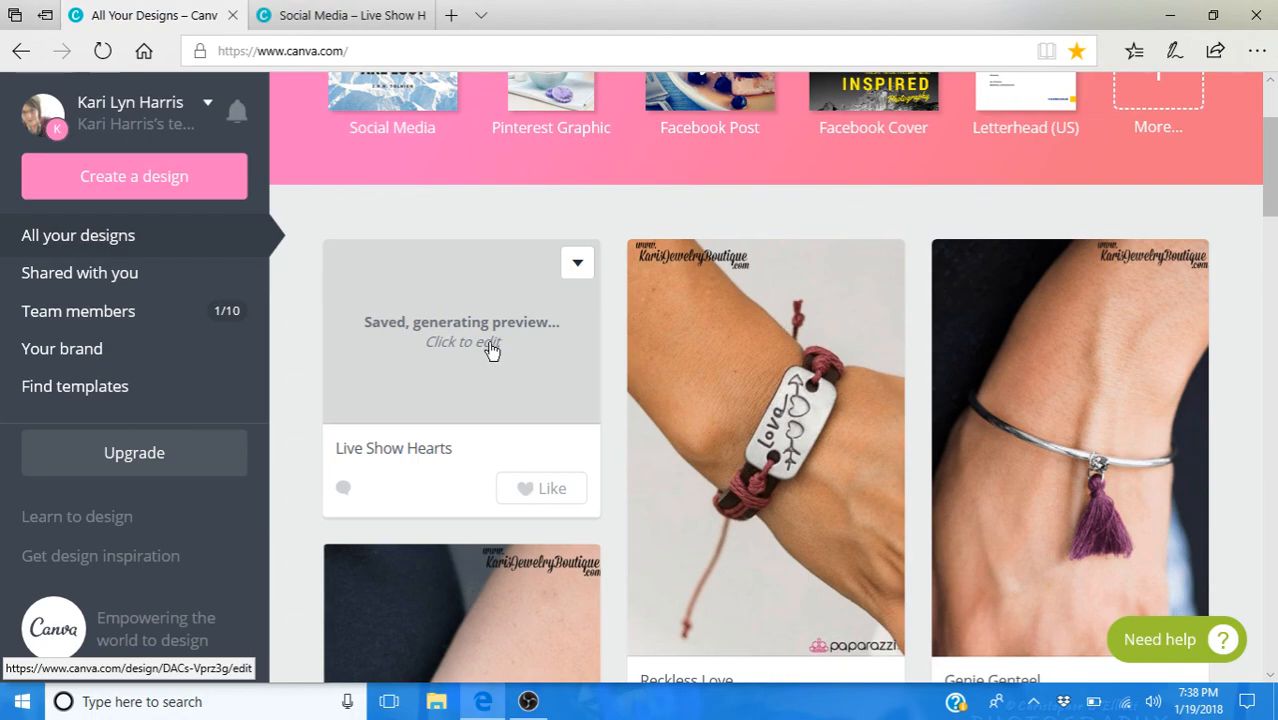
- Browse the saved designs and open the "Valentine's Day 12" email header for editing
scroll(735, 397, down, 5)
scroll(738, 399, down, 12)
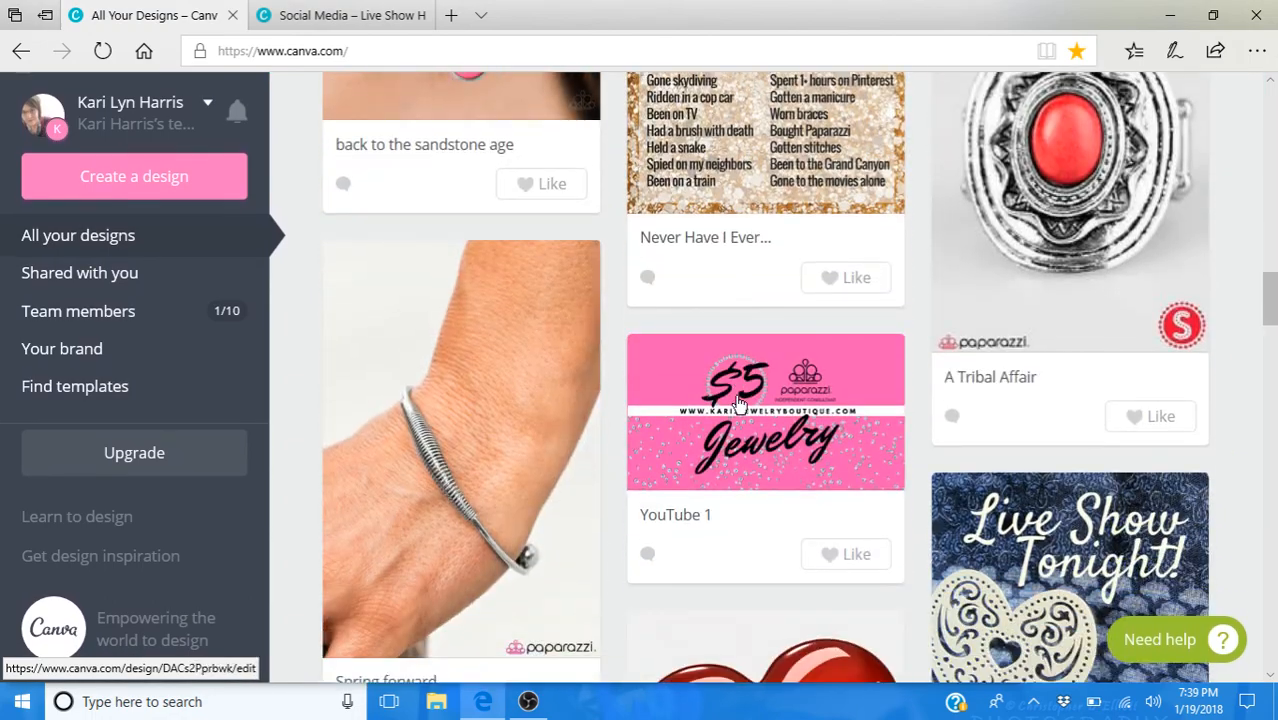
scroll(738, 400, down, 5)
scroll(738, 404, down, 14)
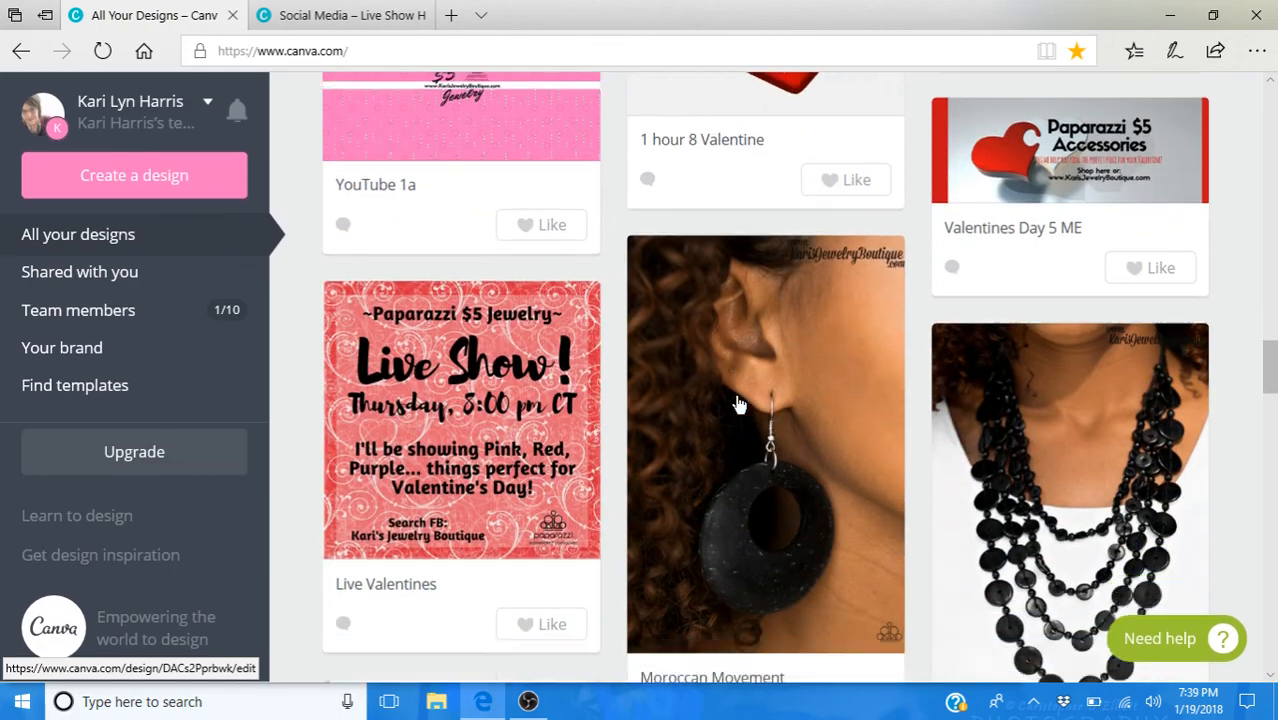
scroll(738, 404, down, 6)
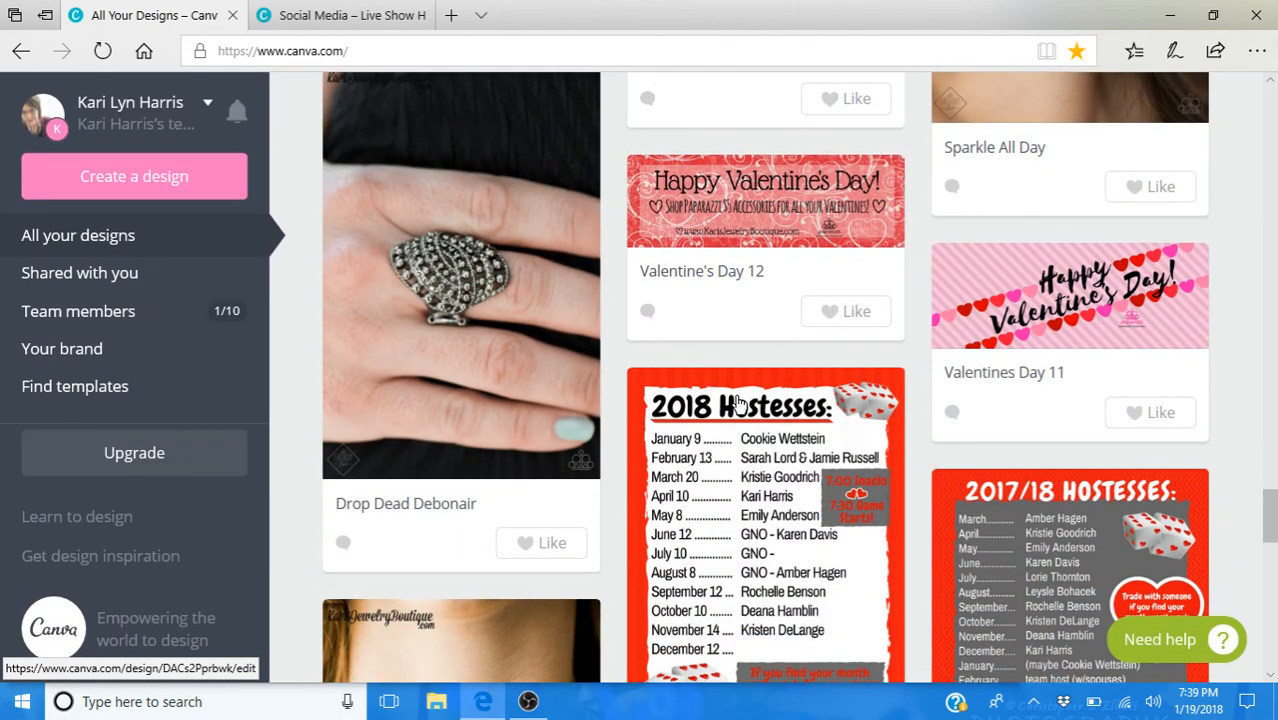
scroll(740, 398, down, 1)
scroll(748, 390, up, 1)
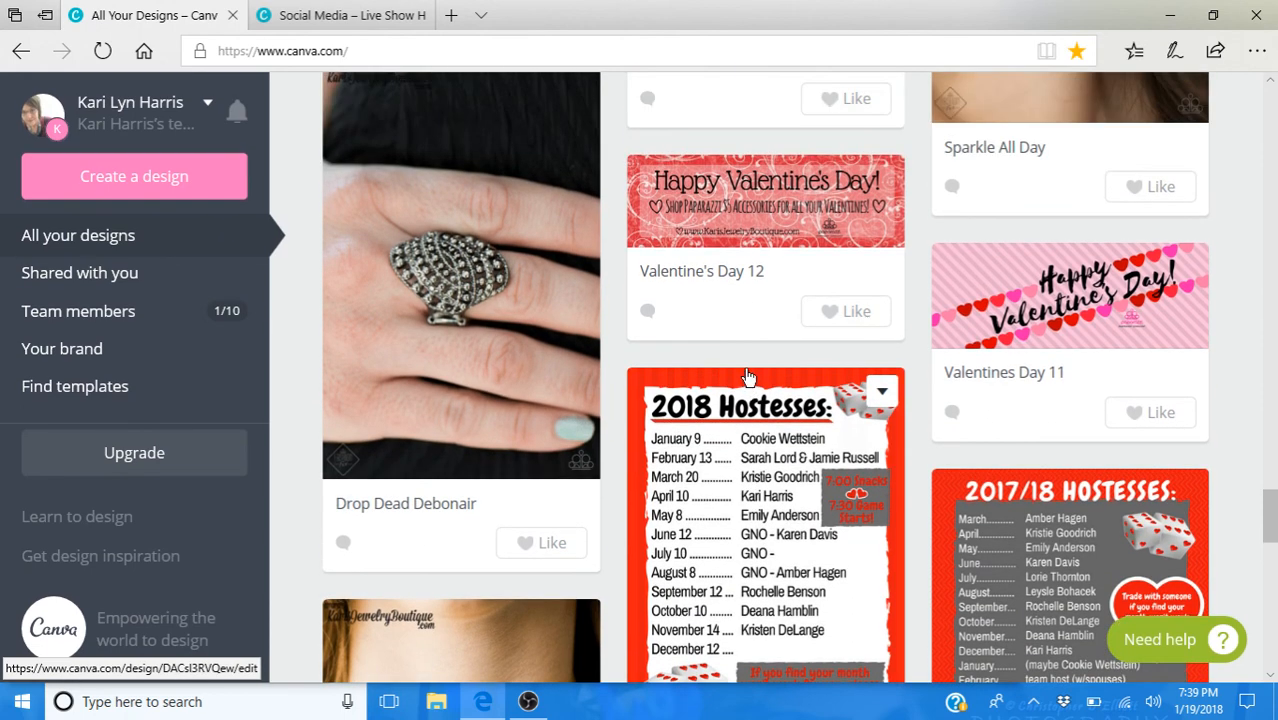
scroll(755, 362, down, 1)
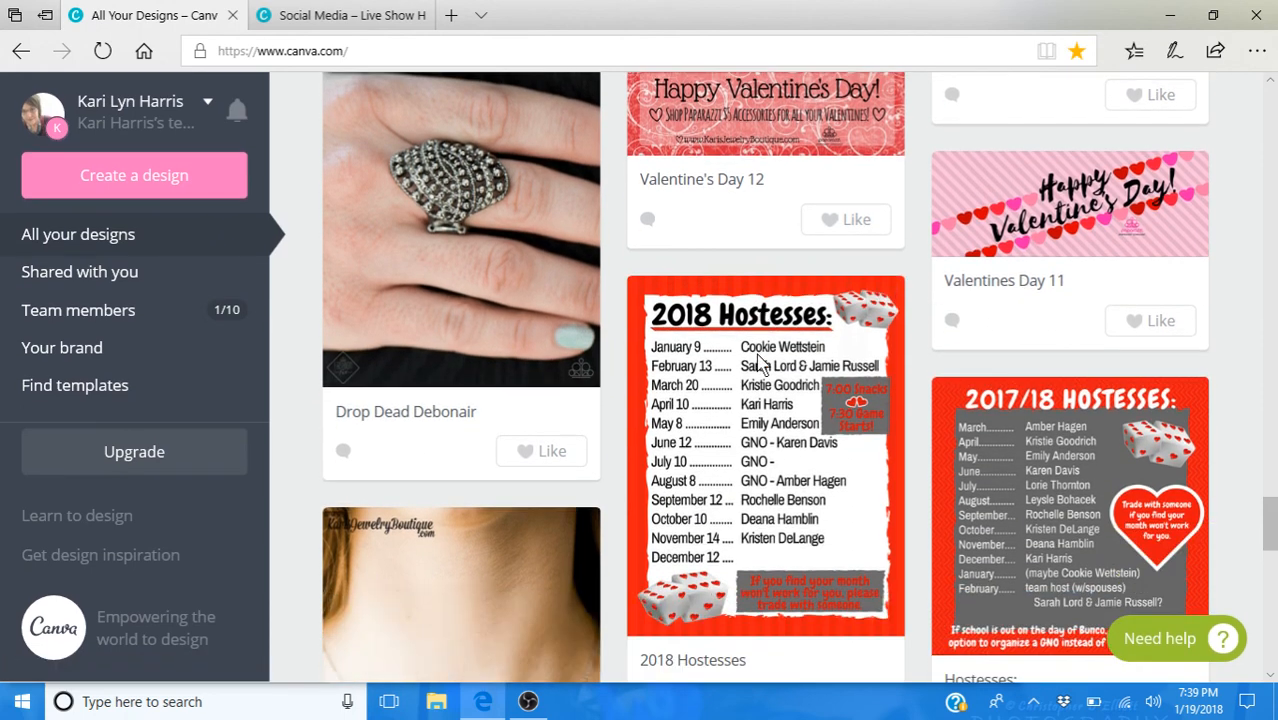
click(777, 136)
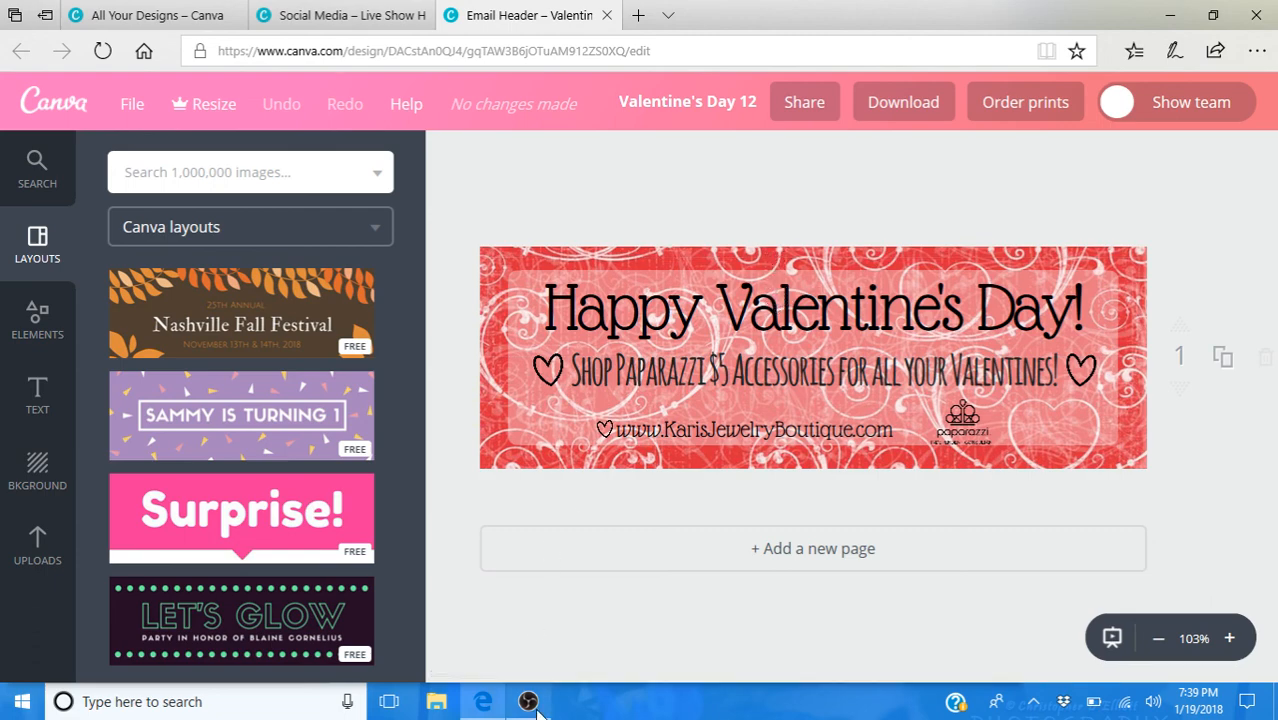
click(528, 600)
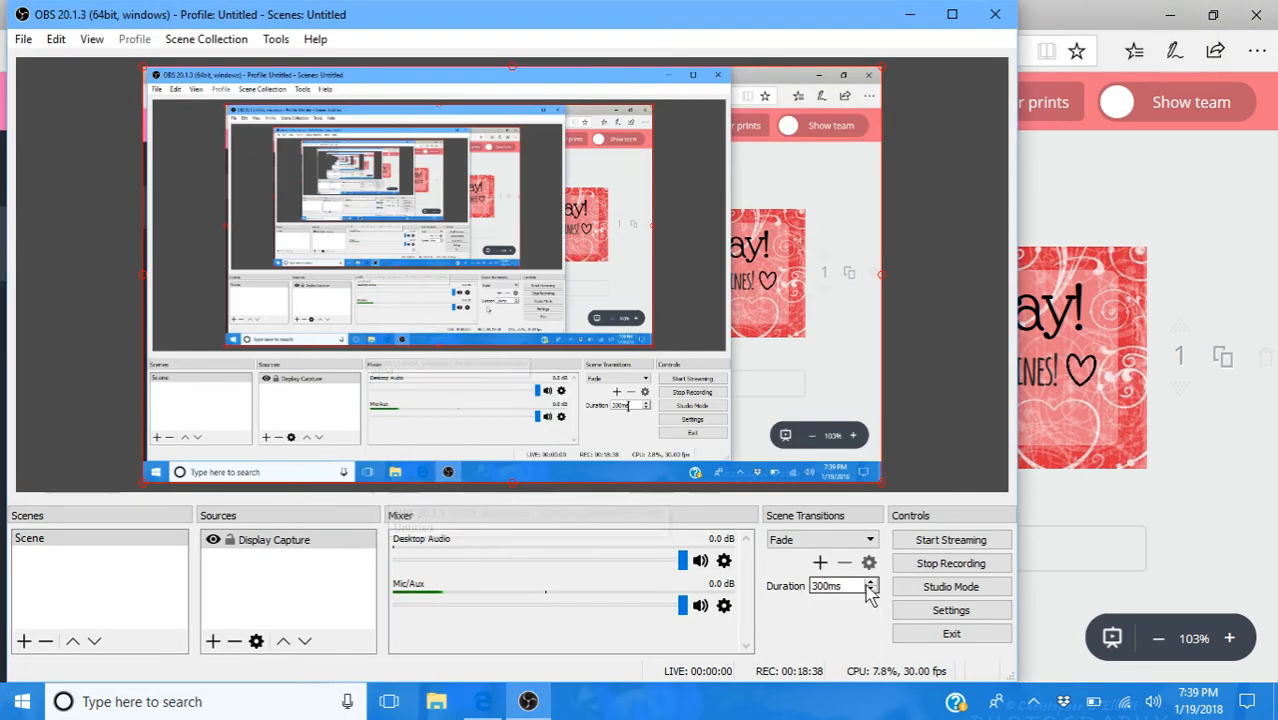